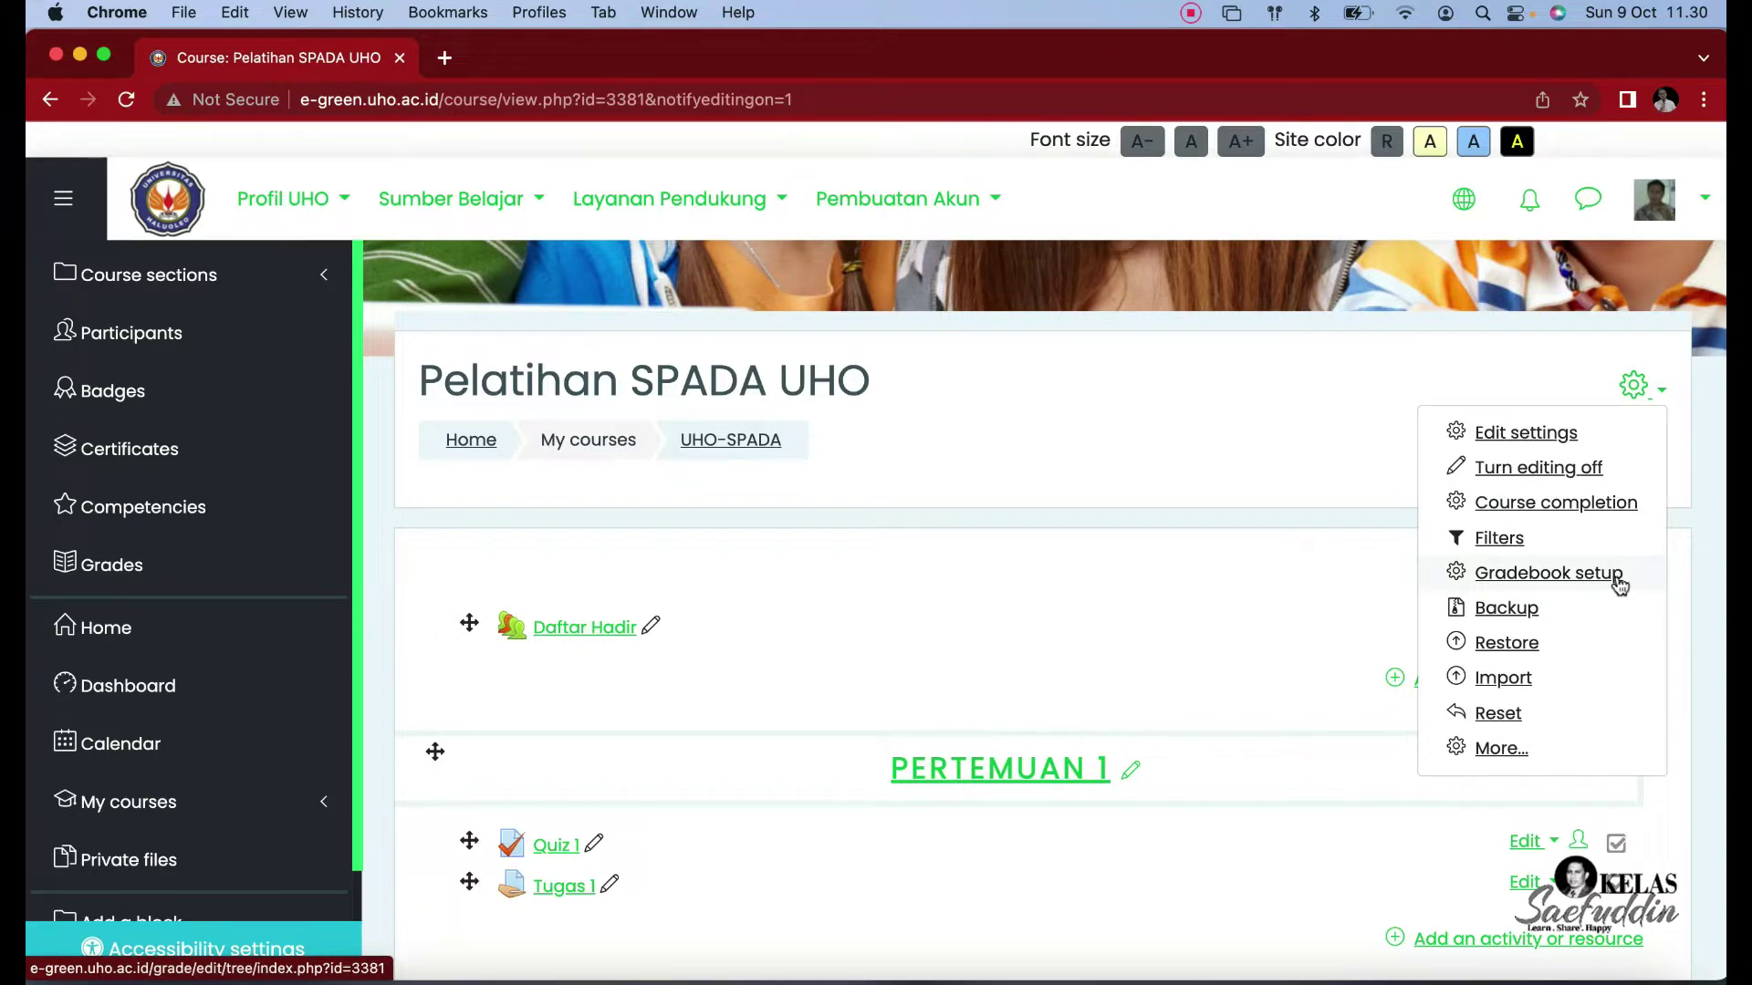
Step: Open the course's gradebook setup and review the listed grade items with their weights and maximum grades
{"action": "left_click", "coordinate": [1620, 587]}
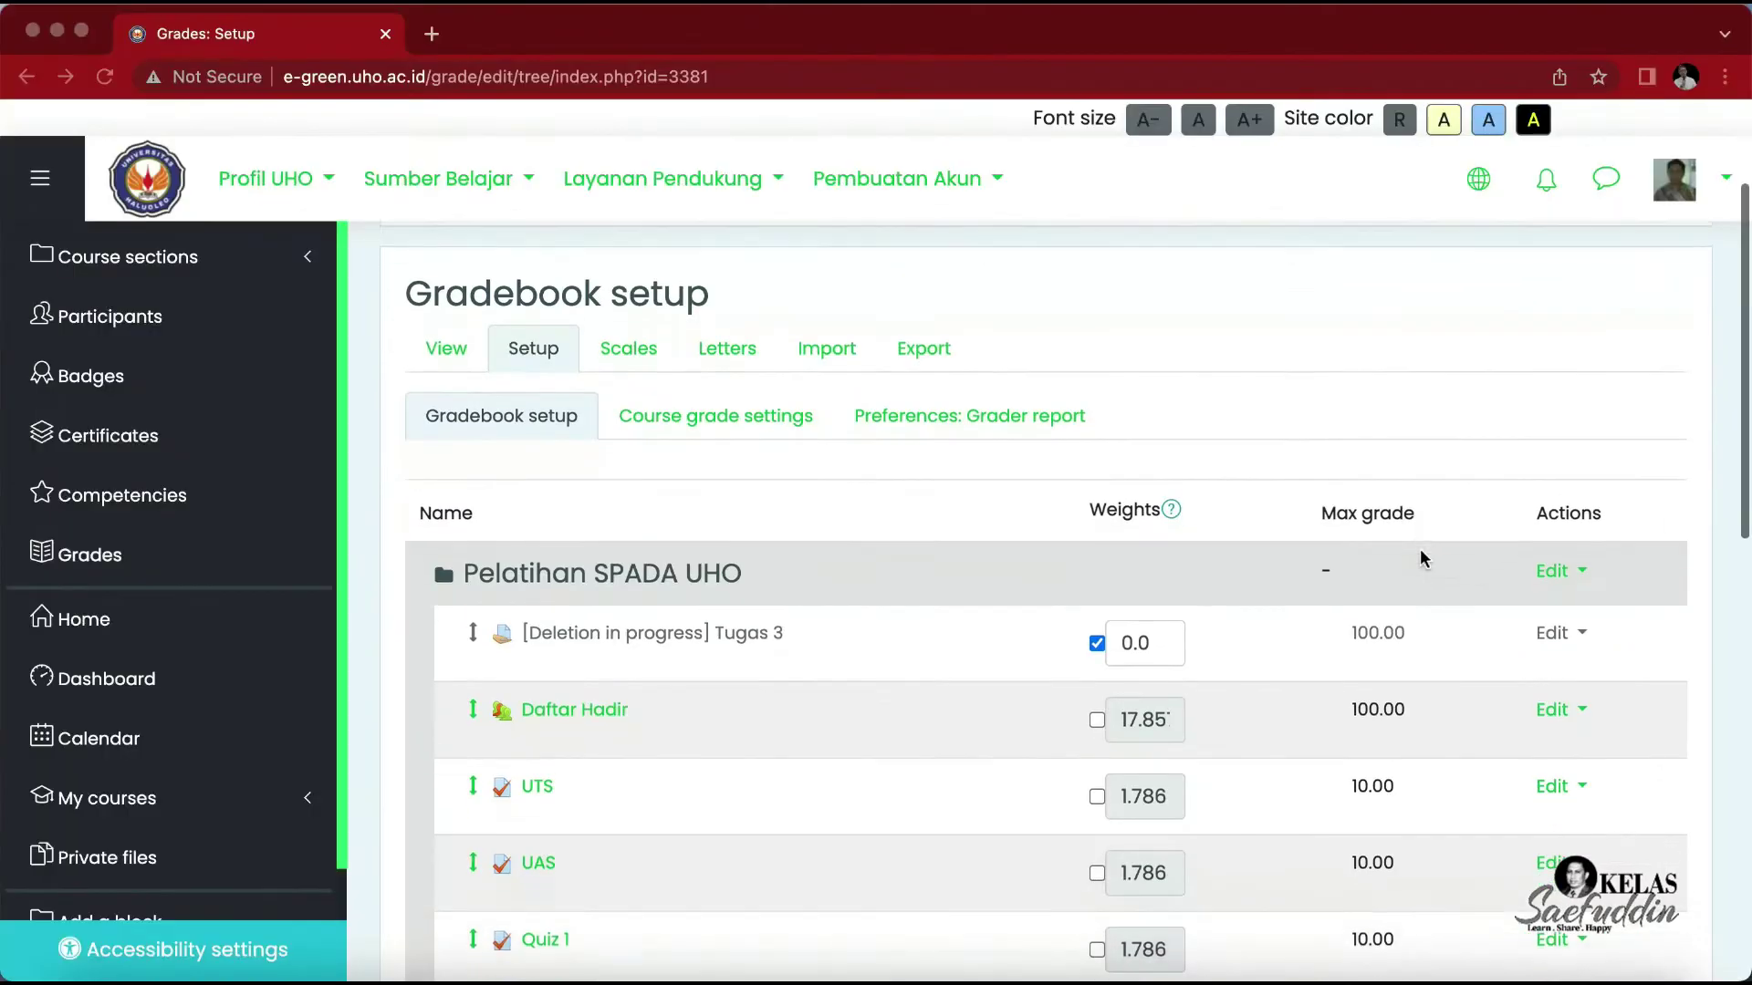
{"action": "scroll", "coordinate": [1420, 556], "scroll_direction": "down", "scroll_amount": 1}
{"action": "scroll", "coordinate": [1420, 557], "scroll_direction": "down", "scroll_amount": 5}
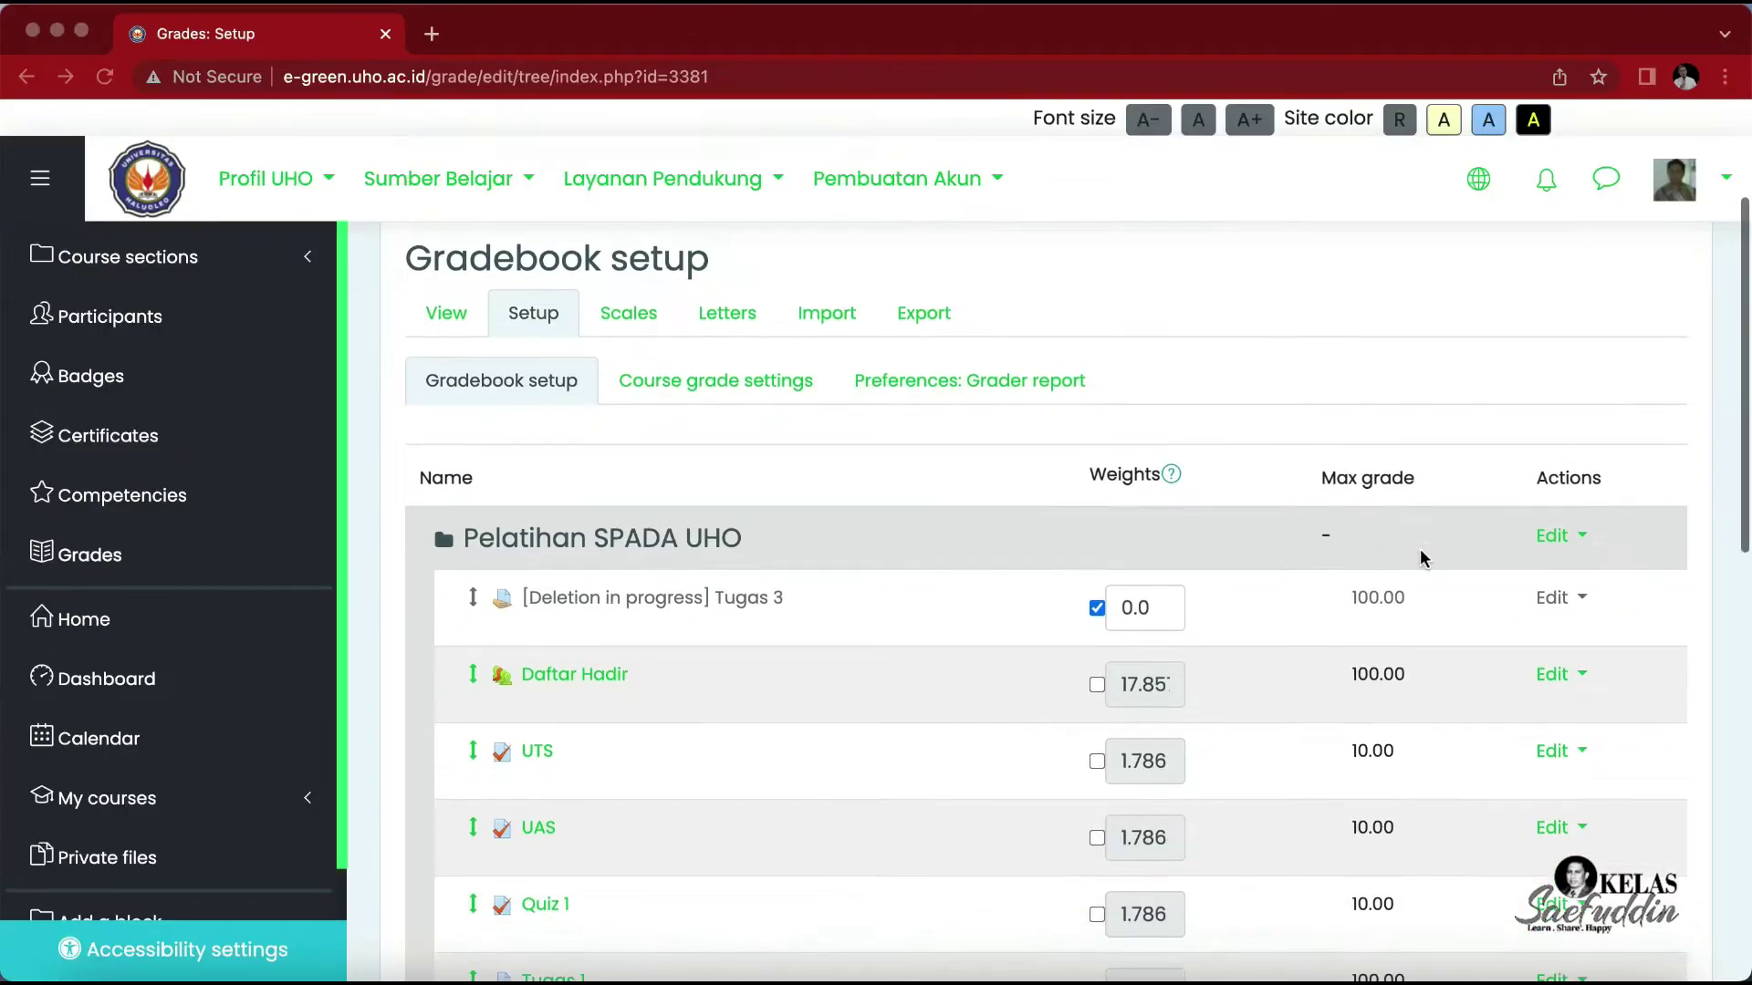
{"action": "scroll", "coordinate": [1420, 559], "scroll_direction": "up", "scroll_amount": 1}
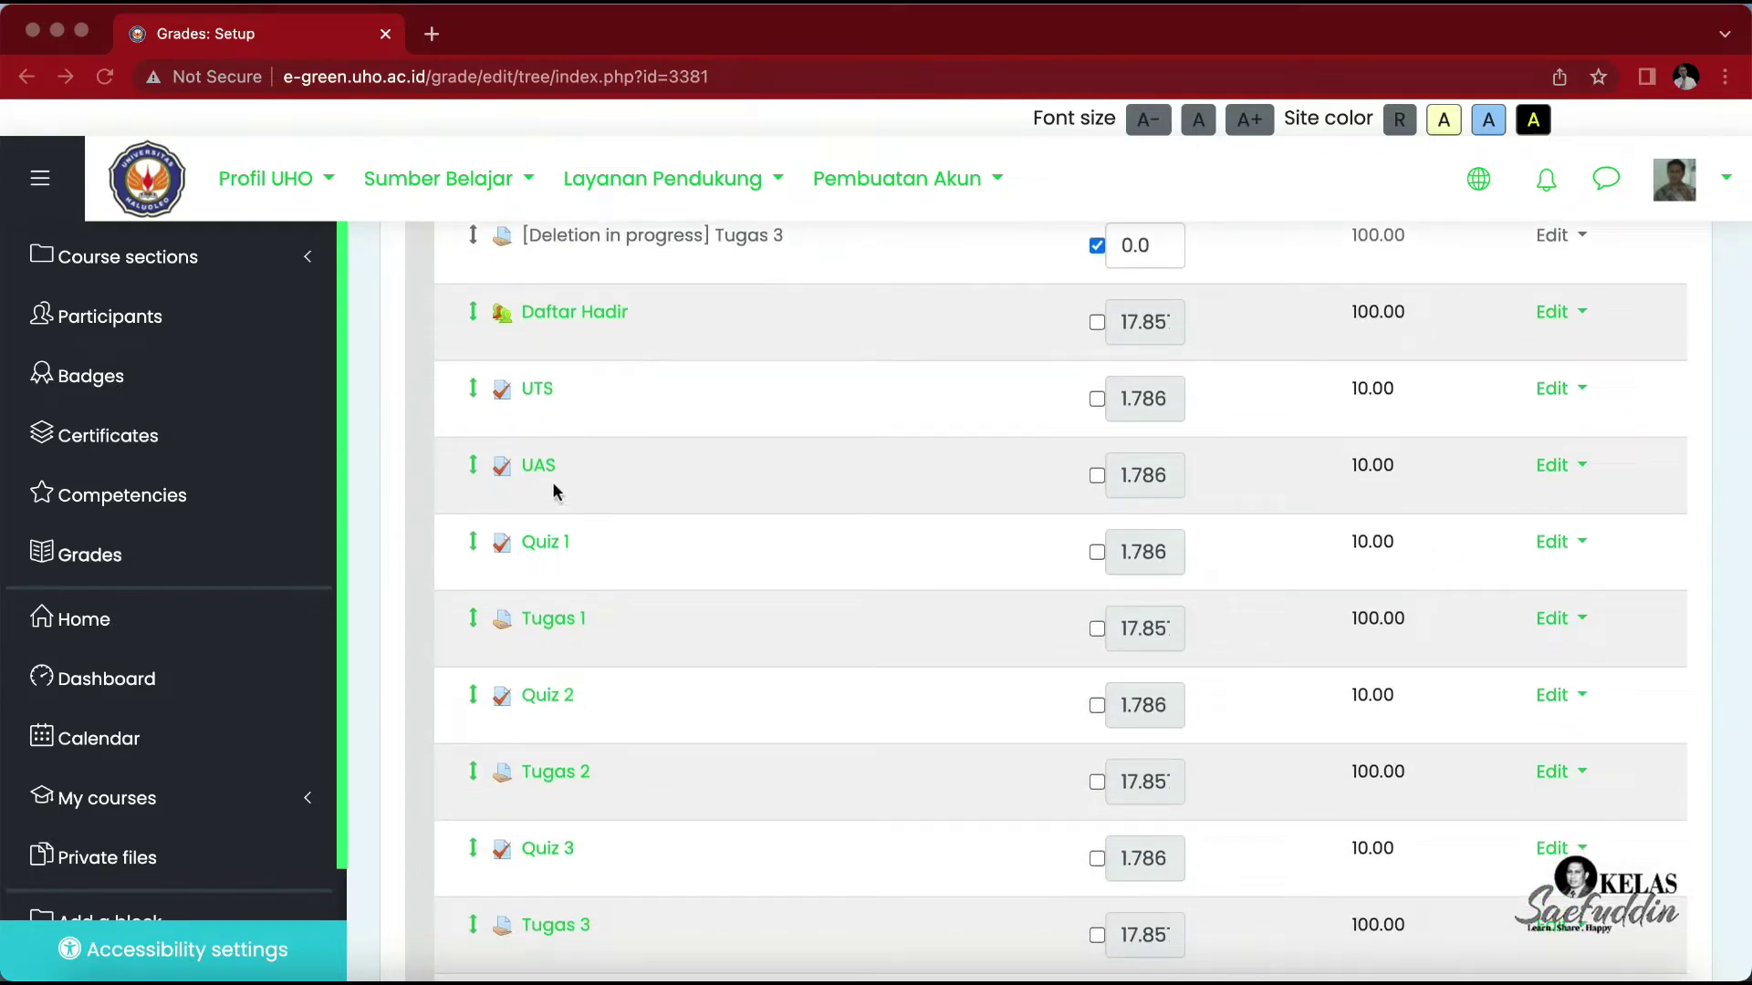
{"action": "scroll", "coordinate": [613, 629], "scroll_direction": "down", "scroll_amount": 1}
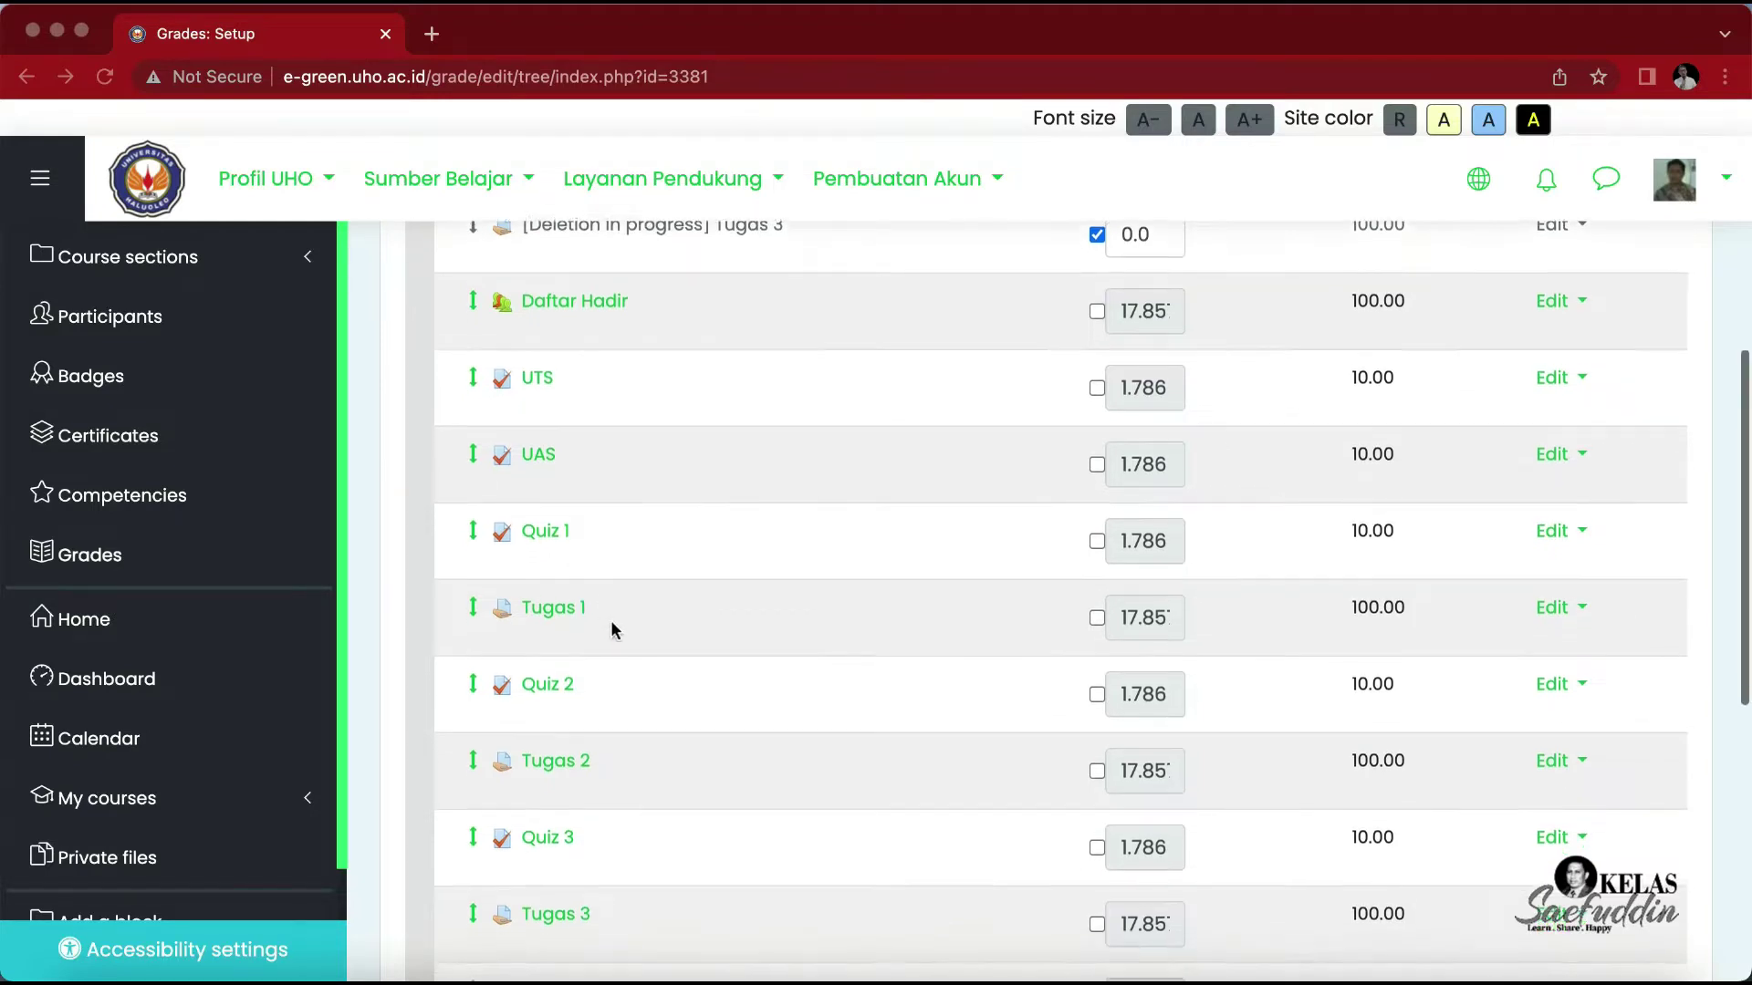
{"action": "scroll", "coordinate": [613, 629], "scroll_direction": "down", "scroll_amount": 3}
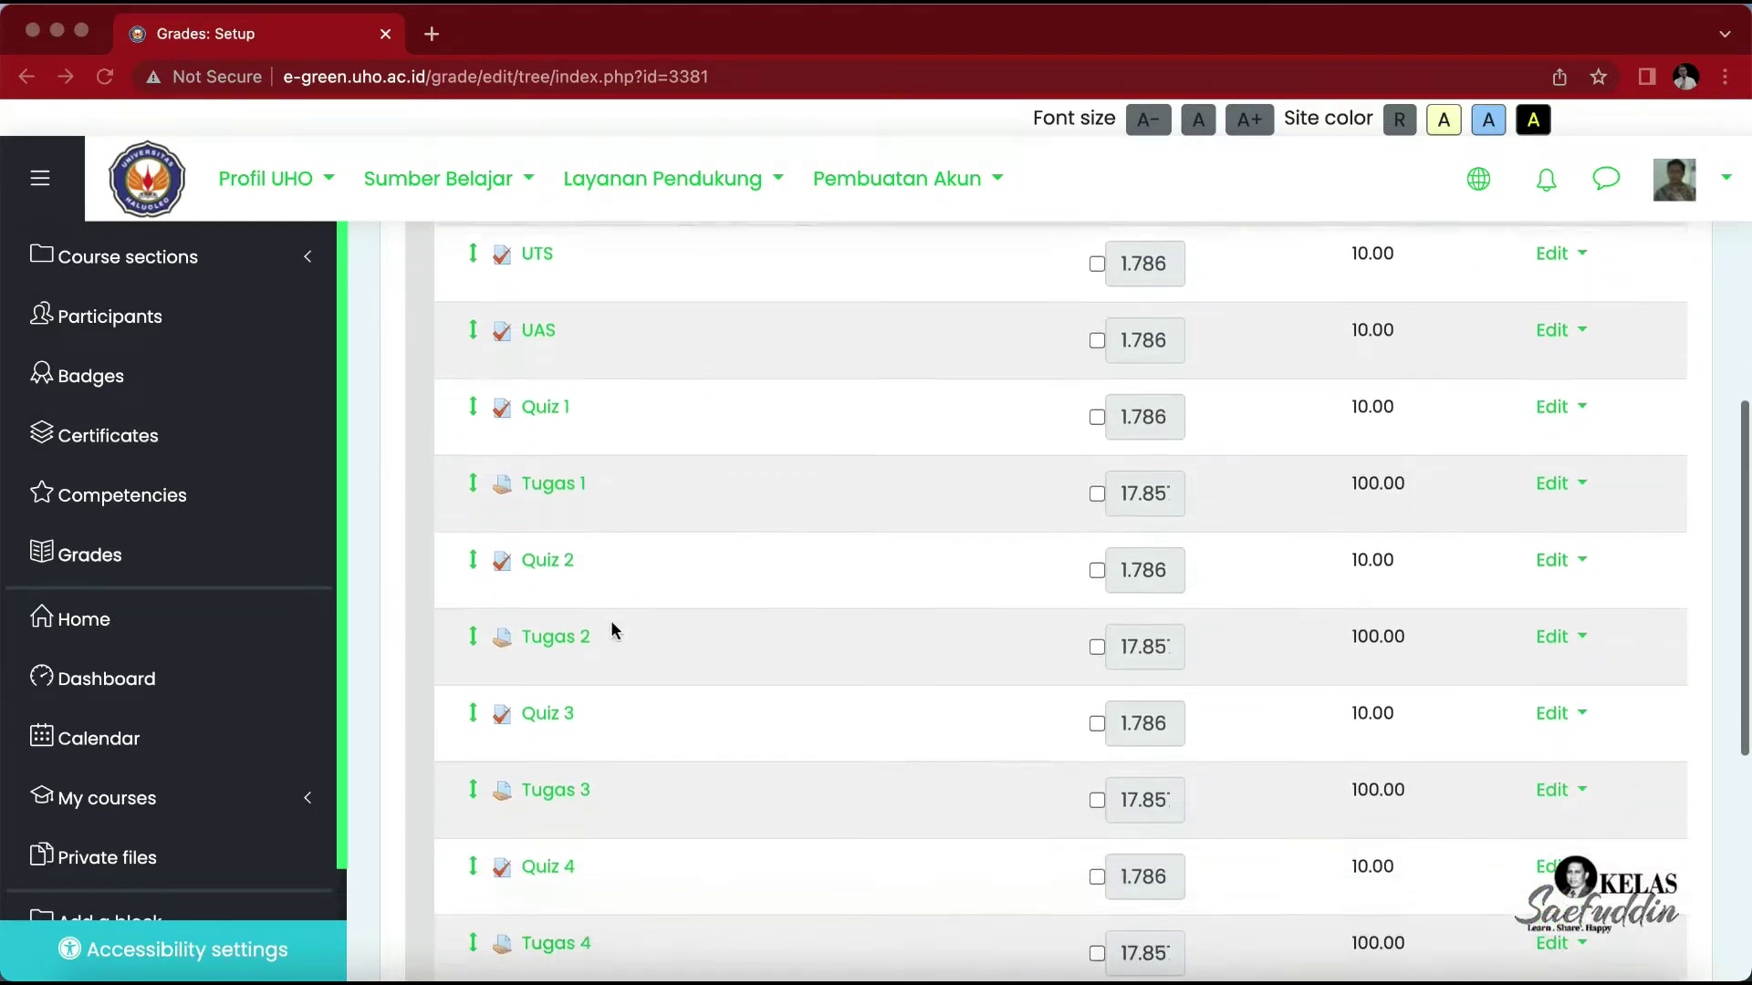
{"action": "scroll", "coordinate": [613, 629], "scroll_direction": "down", "scroll_amount": 4}
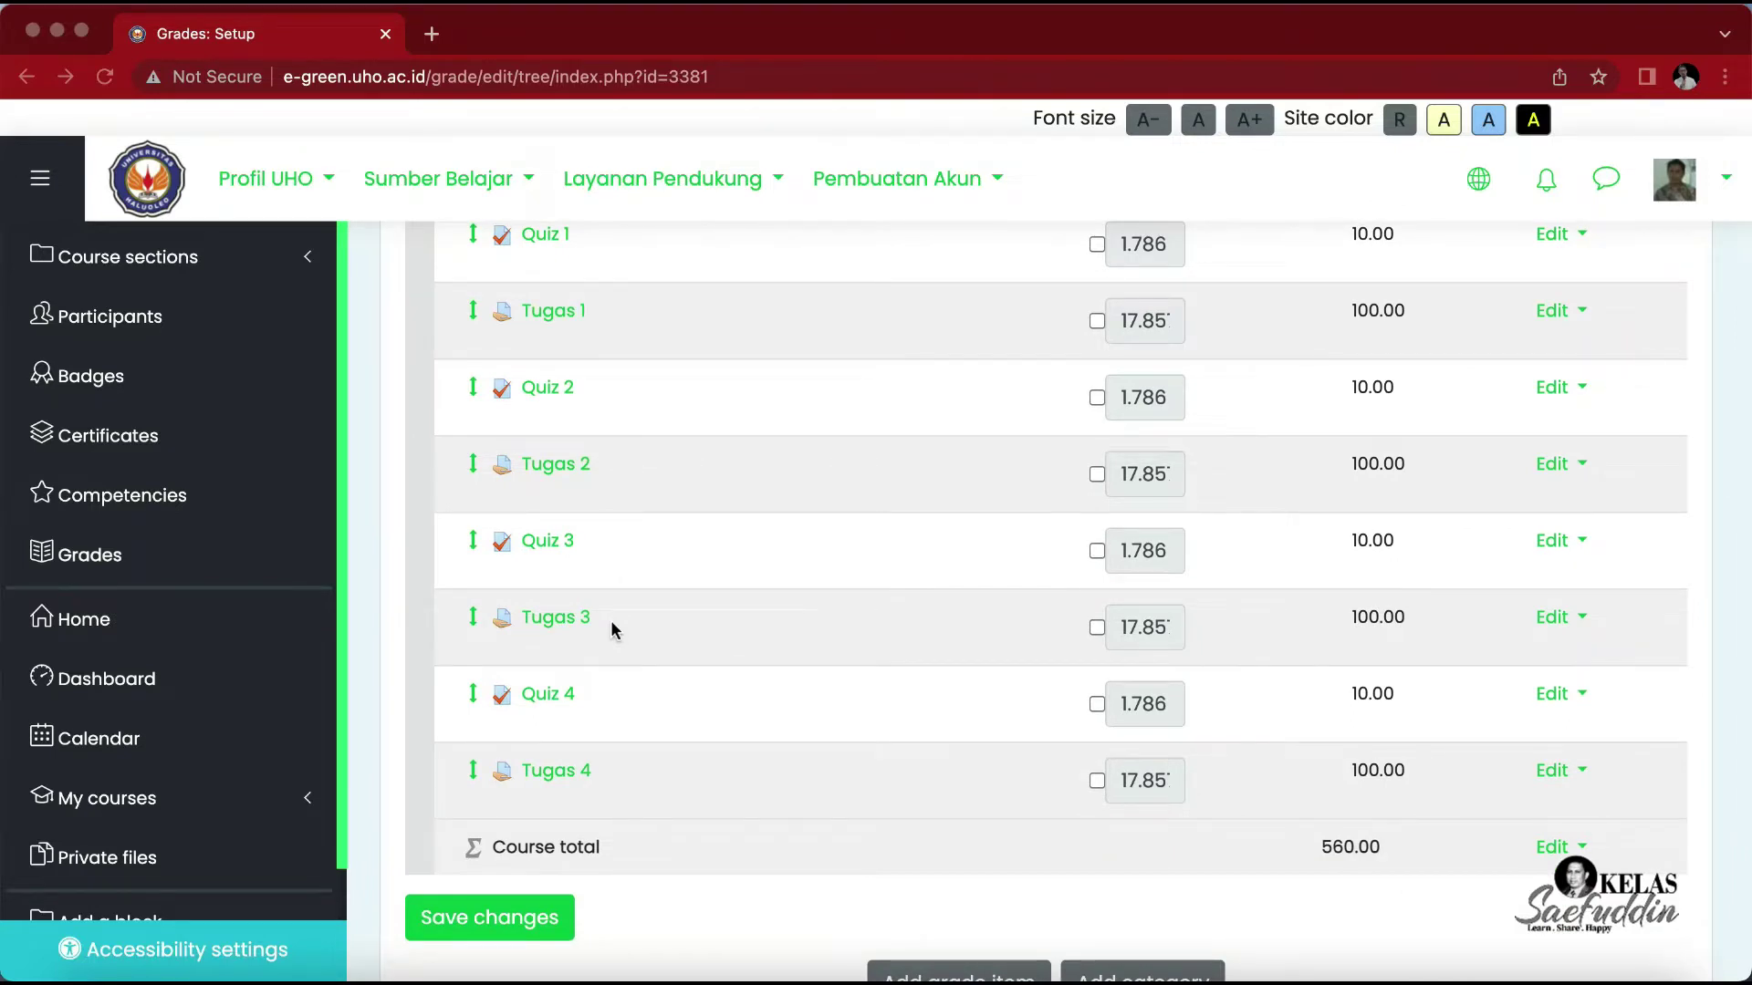
{"action": "scroll", "coordinate": [613, 630], "scroll_direction": "up", "scroll_amount": 4}
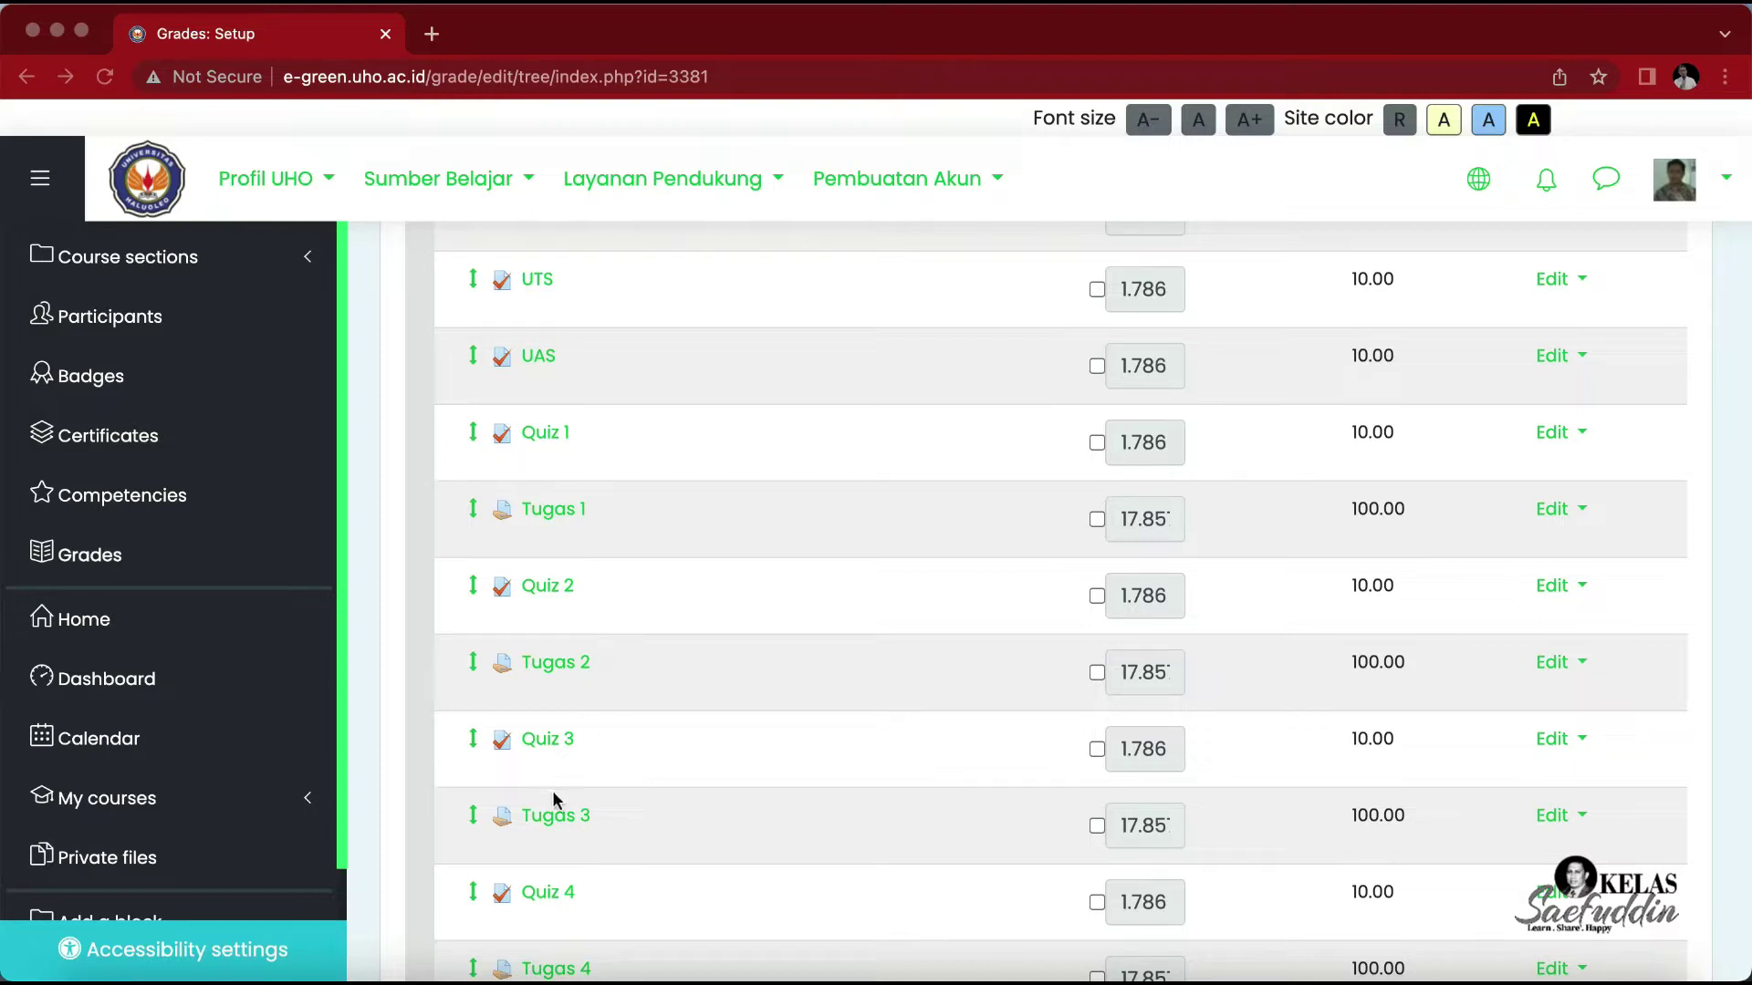
{"action": "scroll", "coordinate": [728, 386], "scroll_direction": "up", "scroll_amount": 3}
{"action": "scroll", "coordinate": [727, 386], "scroll_direction": "down", "scroll_amount": 1}
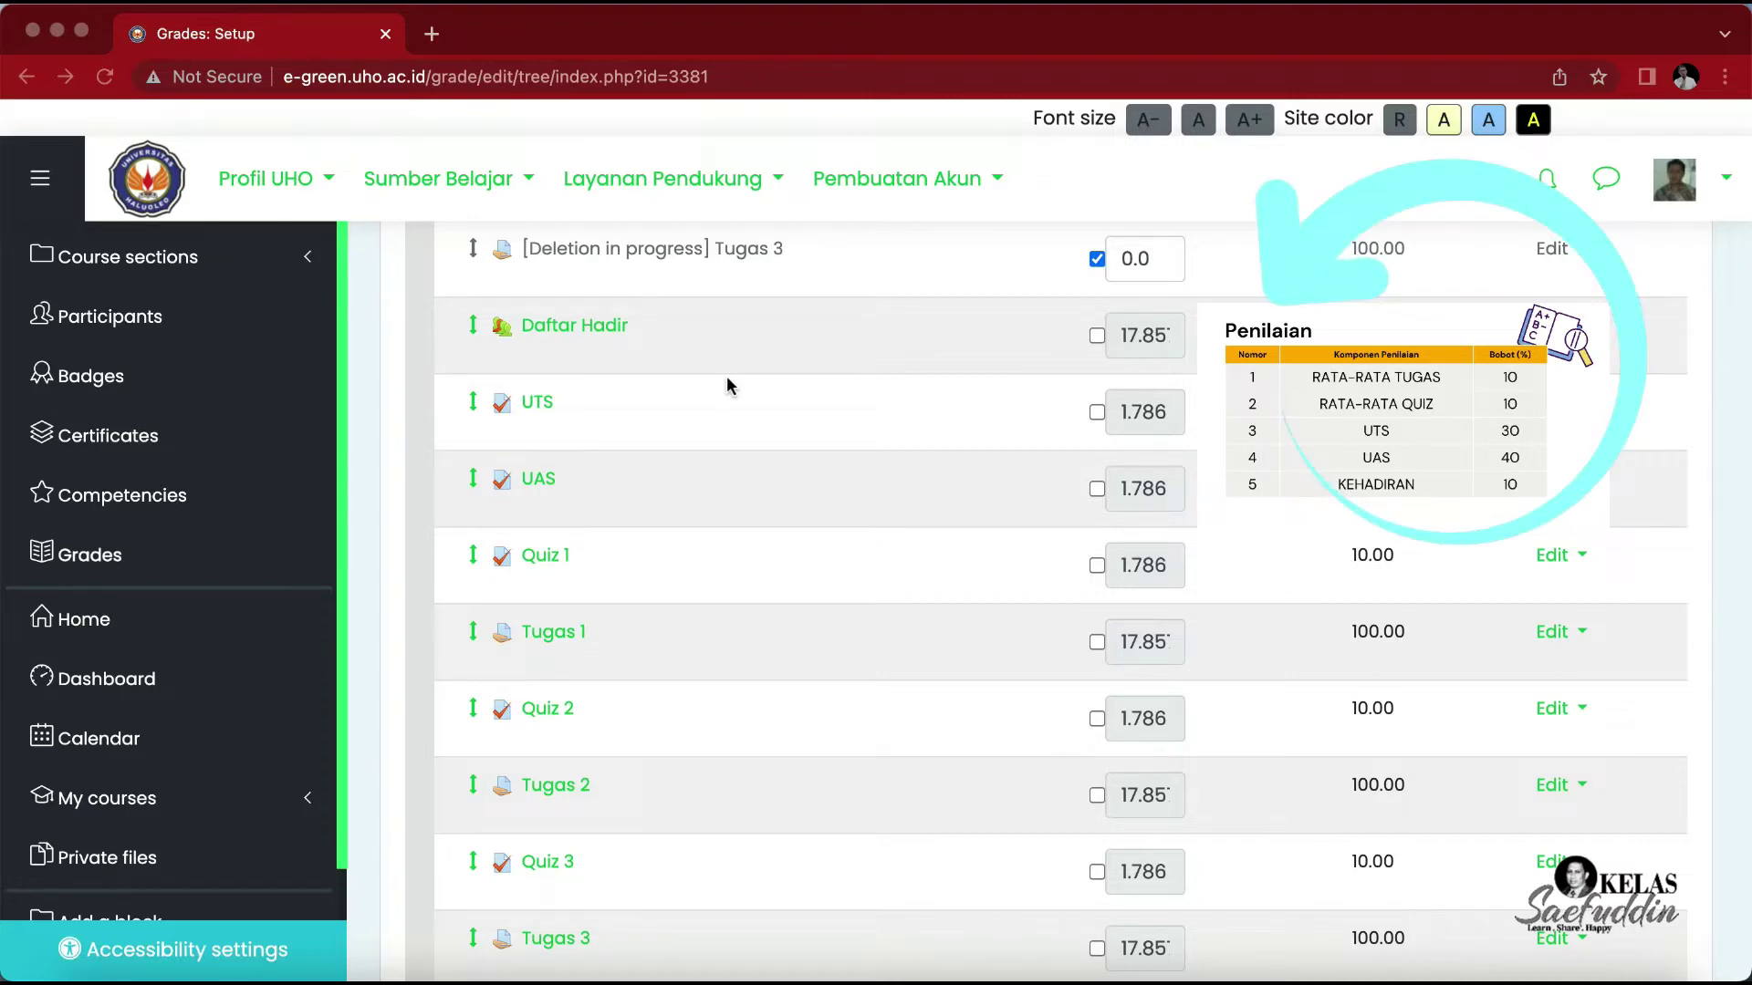
{"action": "scroll", "coordinate": [810, 426], "scroll_direction": "up", "scroll_amount": 1}
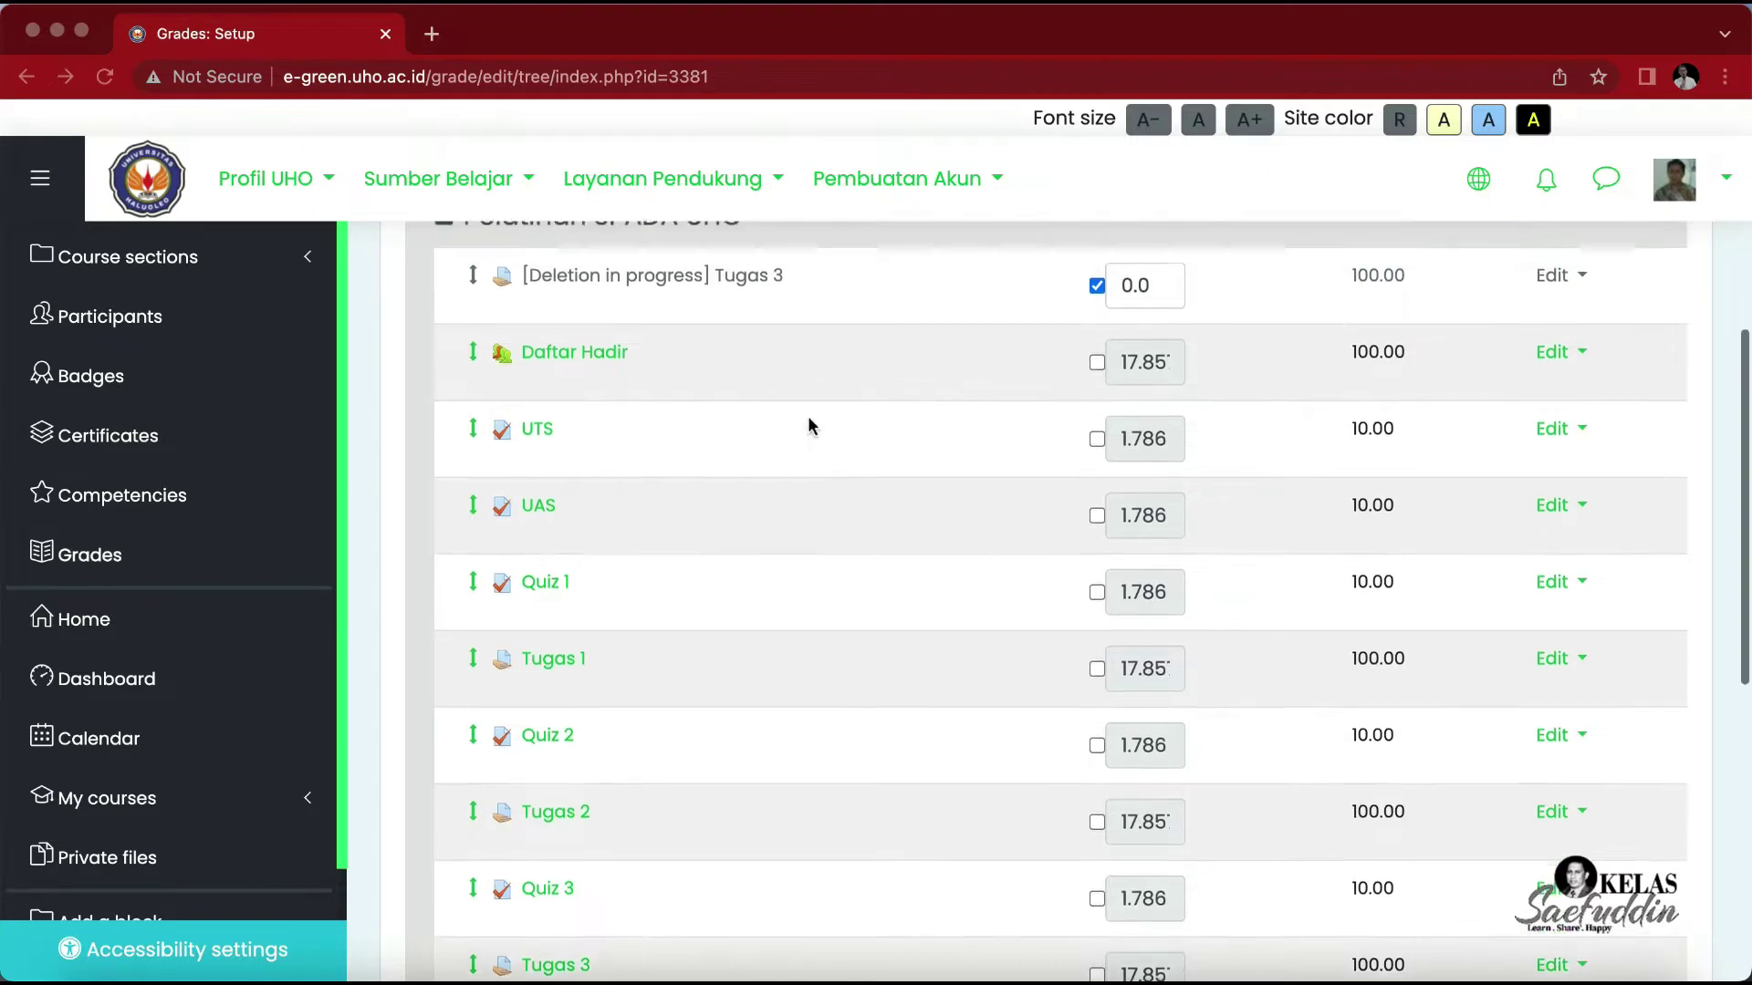
Step: Add a new grade category named TUGAS with Mean of grades as its aggregation
{"action": "scroll", "coordinate": [809, 425], "scroll_direction": "down", "scroll_amount": 7}
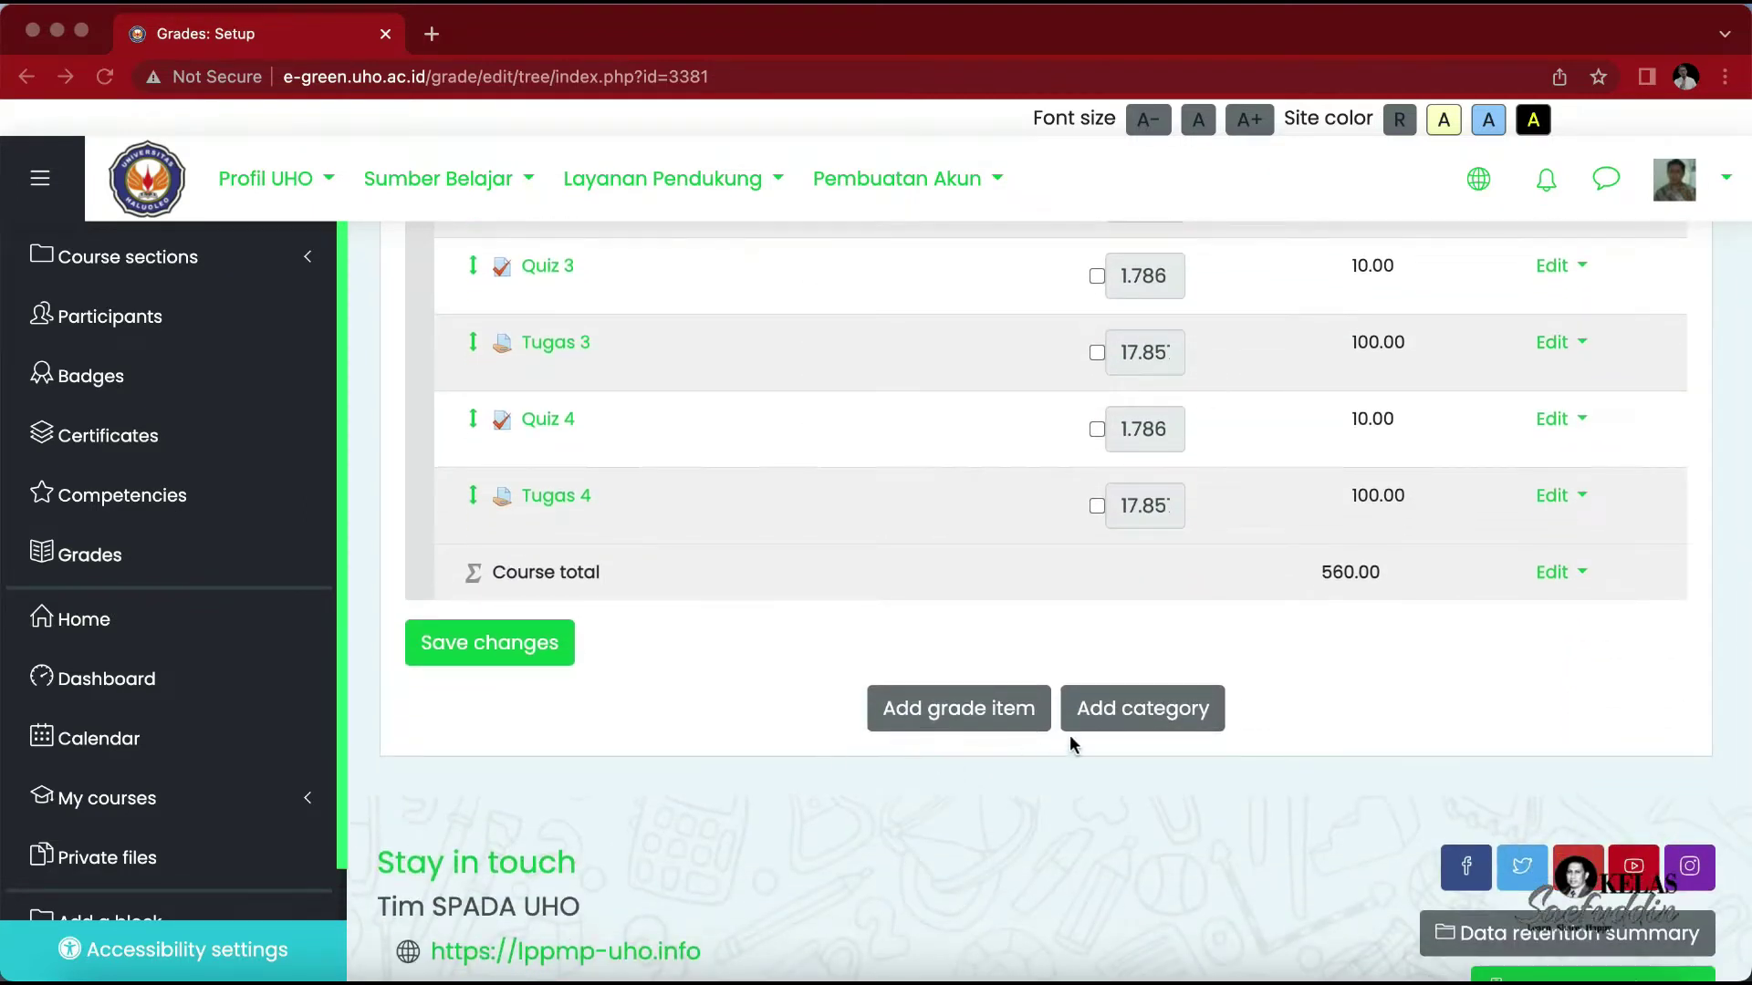
{"action": "left_click", "coordinate": [1127, 721]}
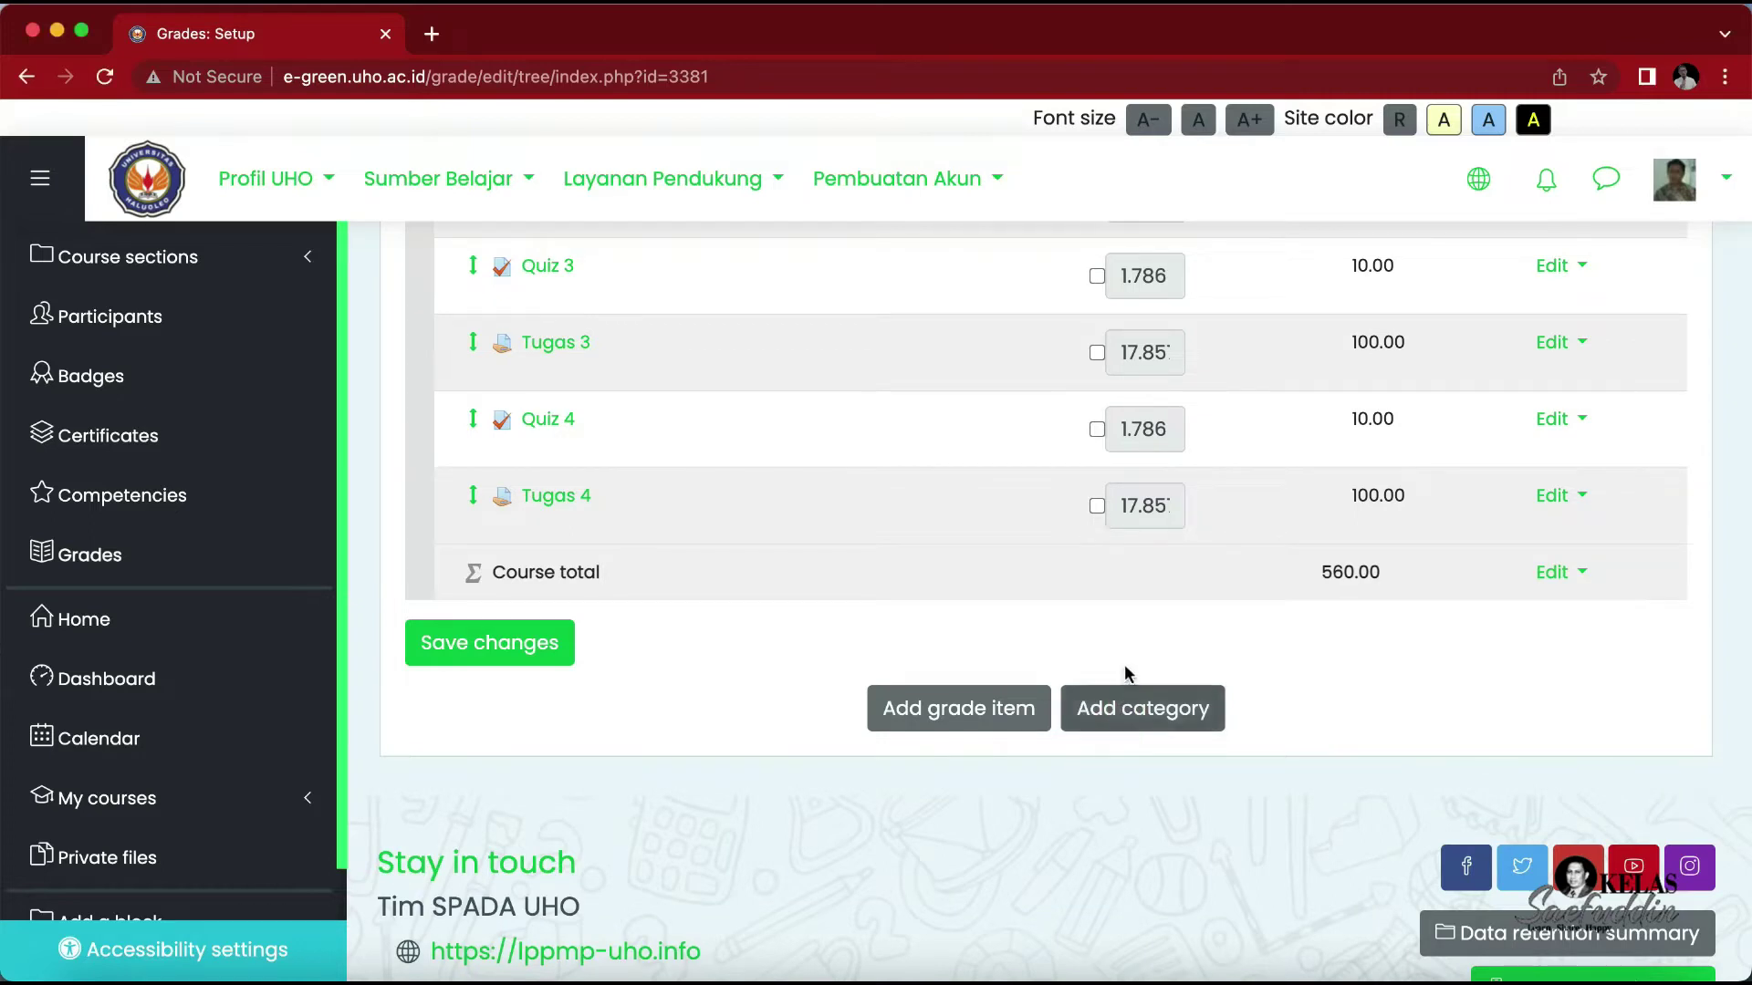
{"action": "left_click", "coordinate": [1132, 719]}
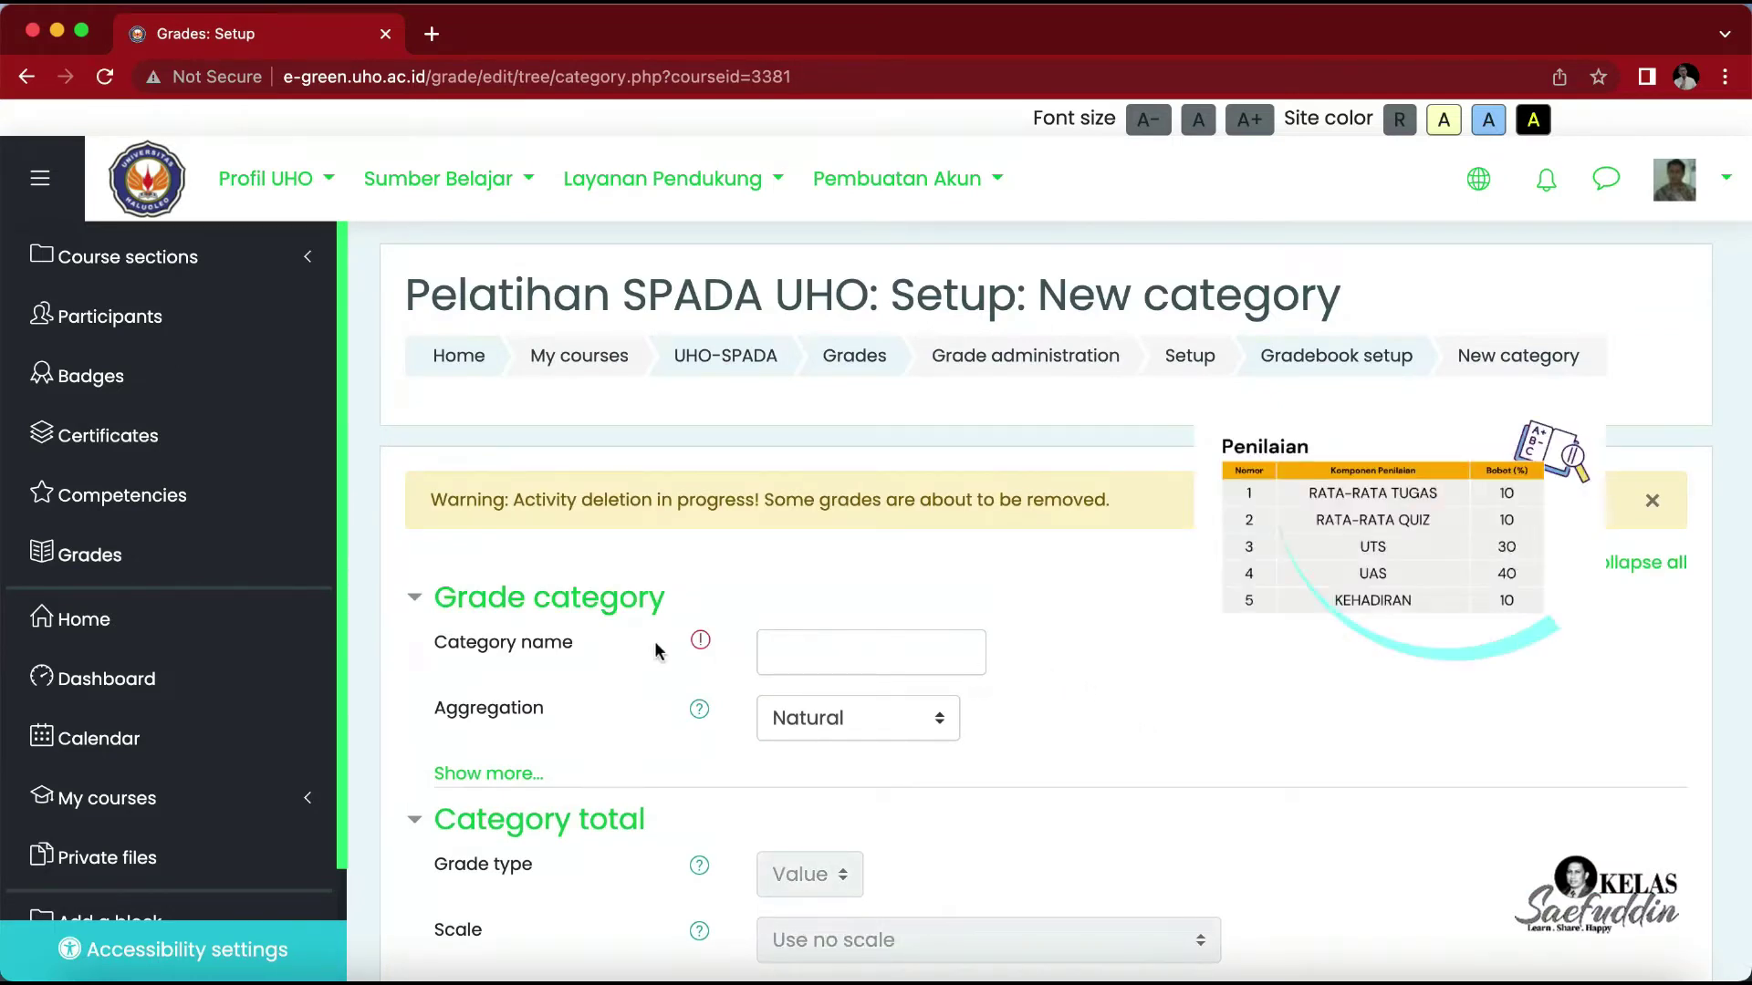
{"action": "left_click", "coordinate": [771, 657]}
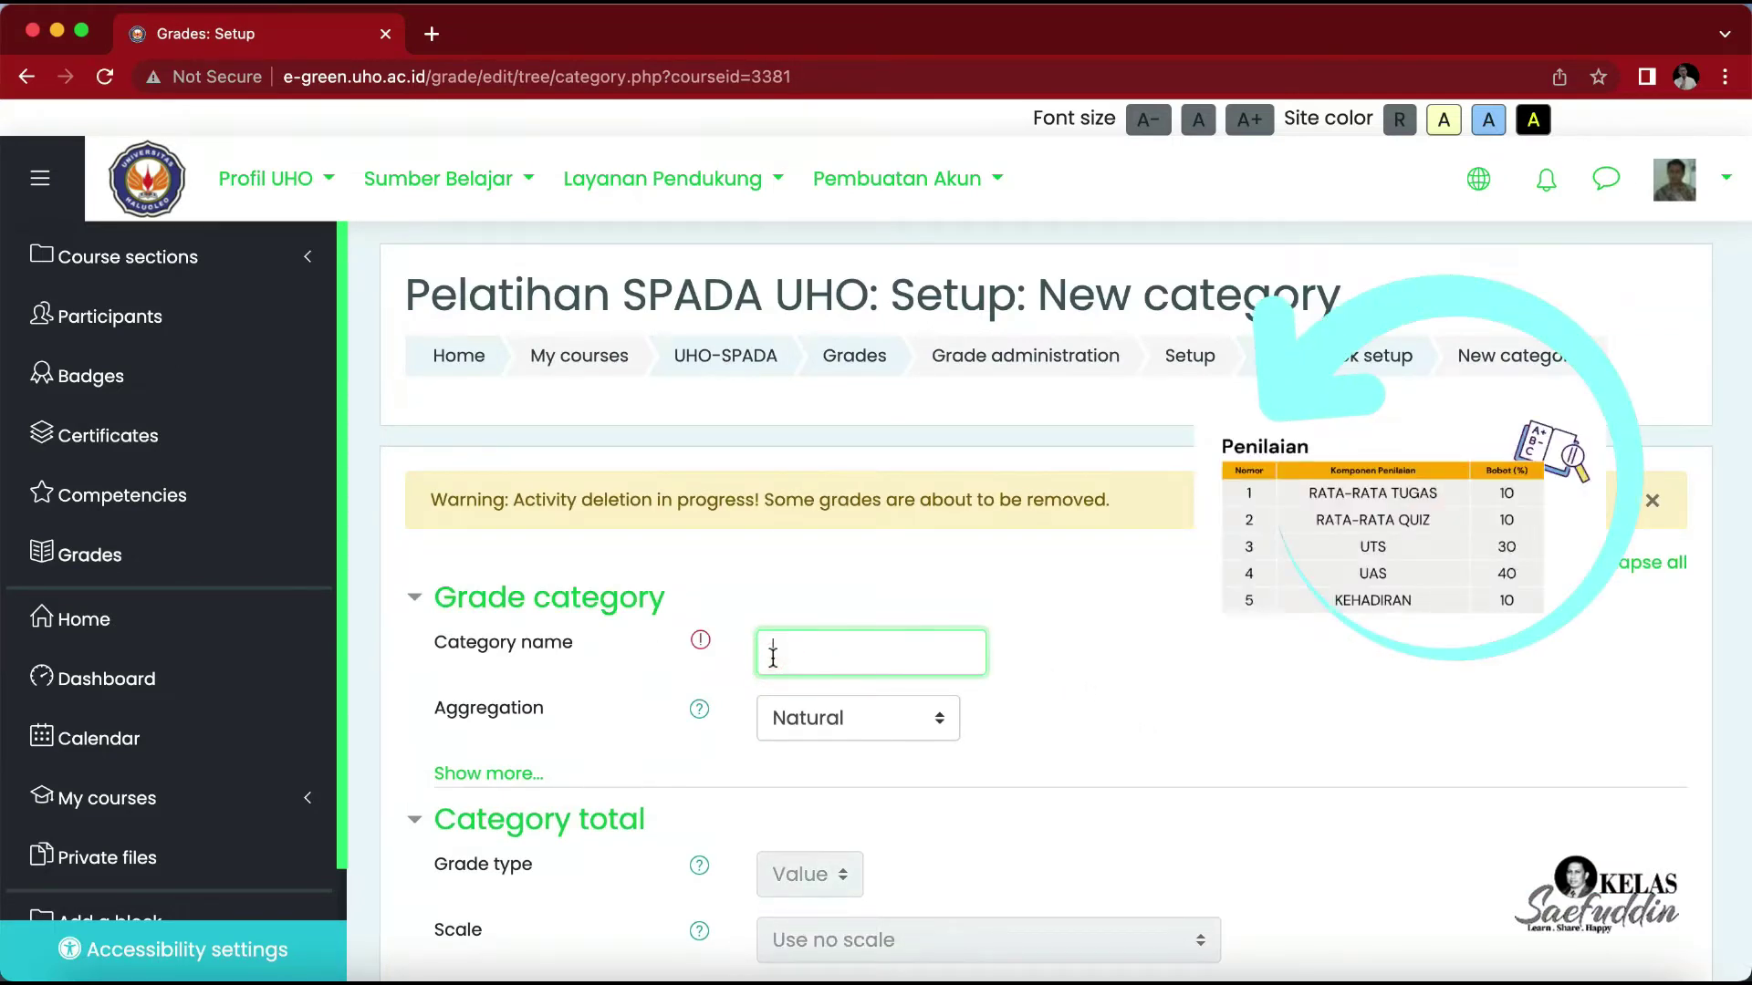
{"action": "type", "text": "TUGAS"}
{"action": "left_click", "coordinate": [945, 723]}
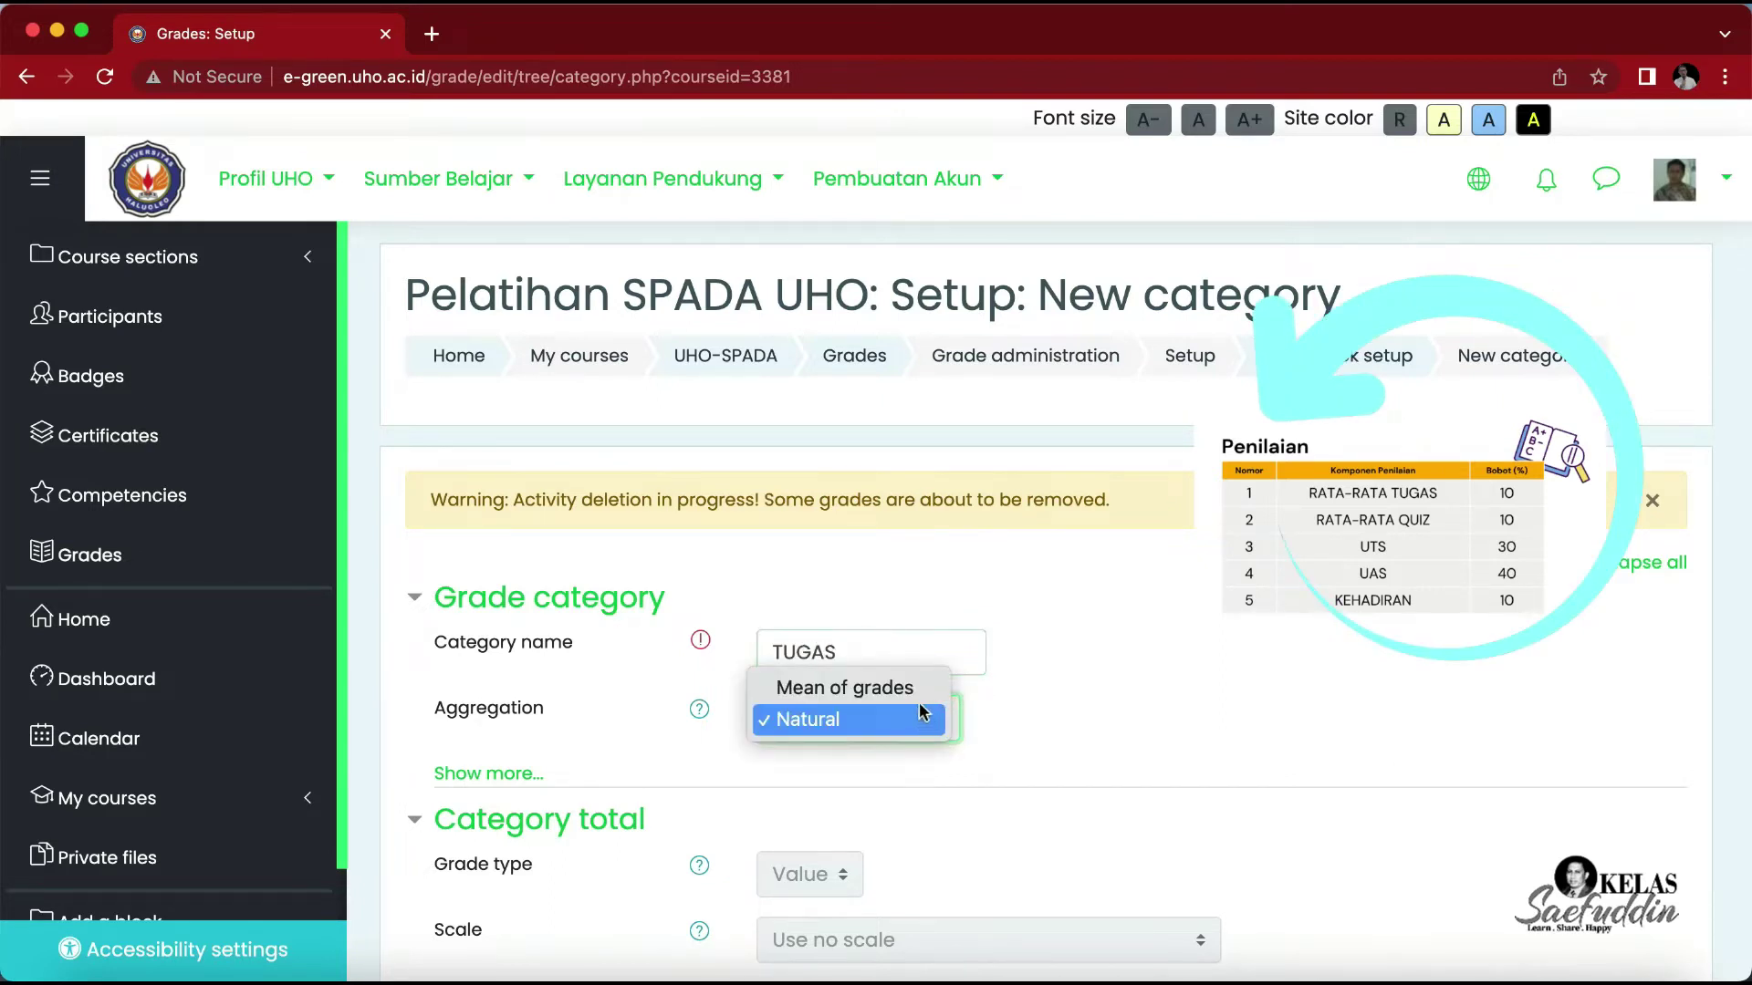
{"action": "left_click", "coordinate": [916, 693]}
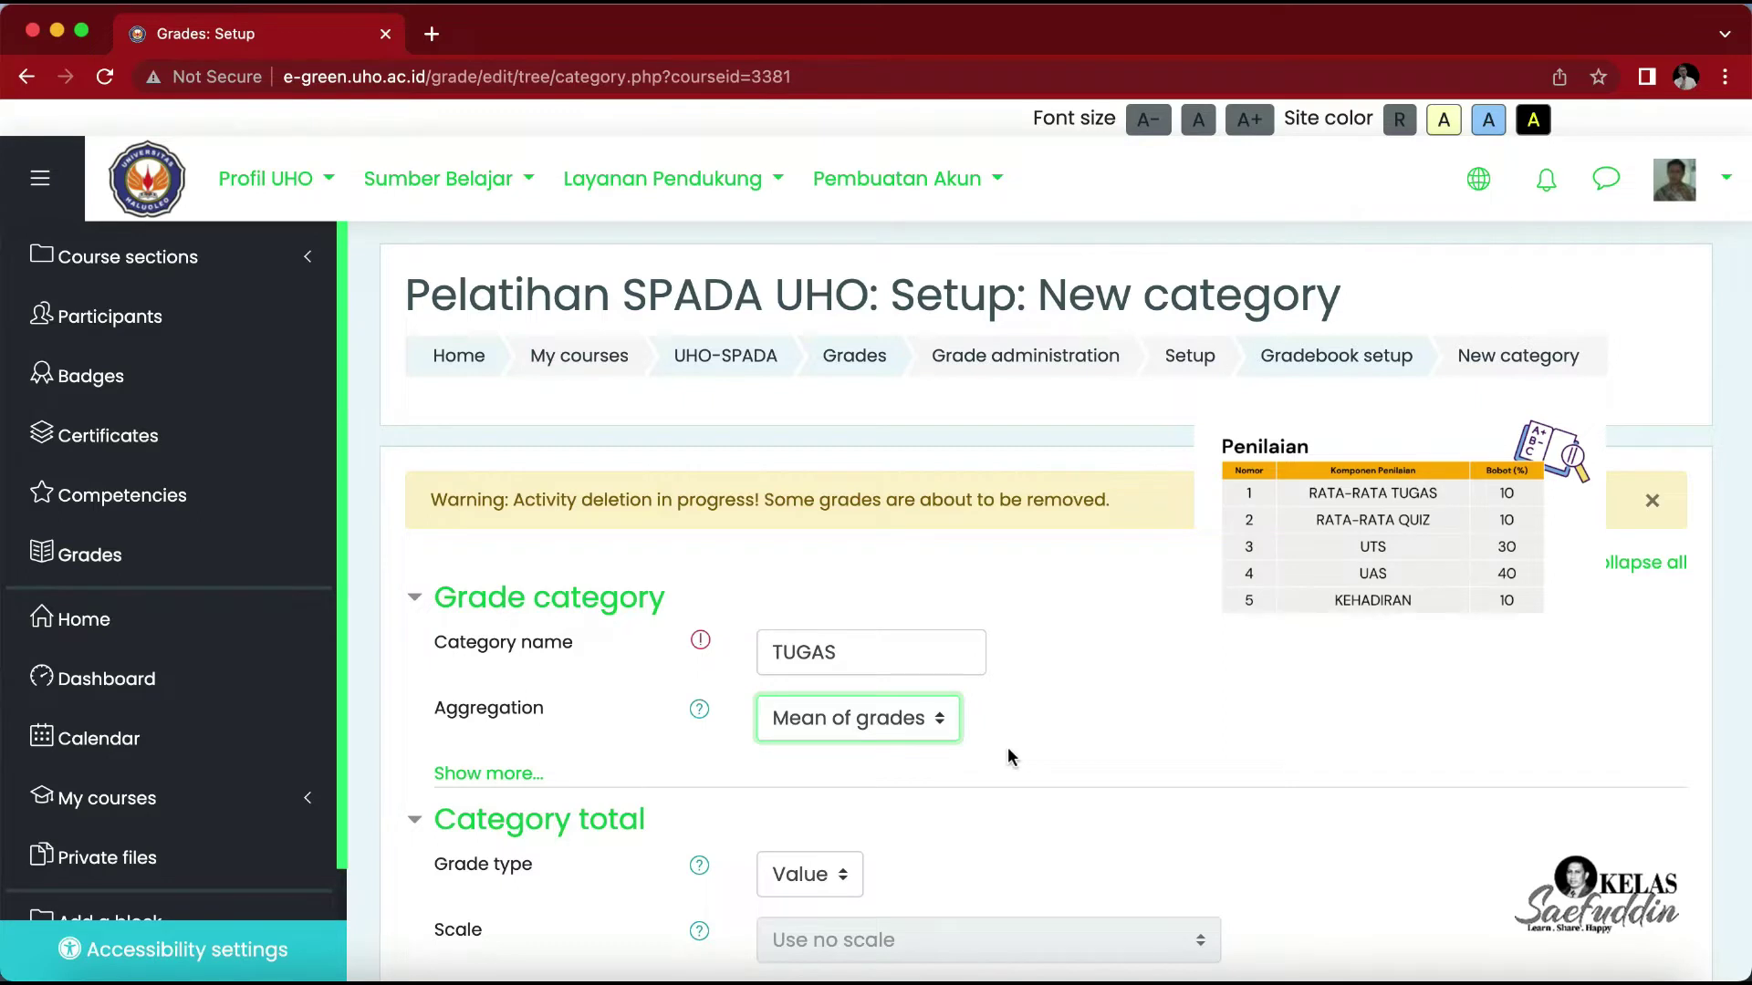
Step: Set the TUGAS category's maximum grade to 10 and save the category
{"action": "scroll", "coordinate": [1009, 756], "scroll_direction": "down", "scroll_amount": 3}
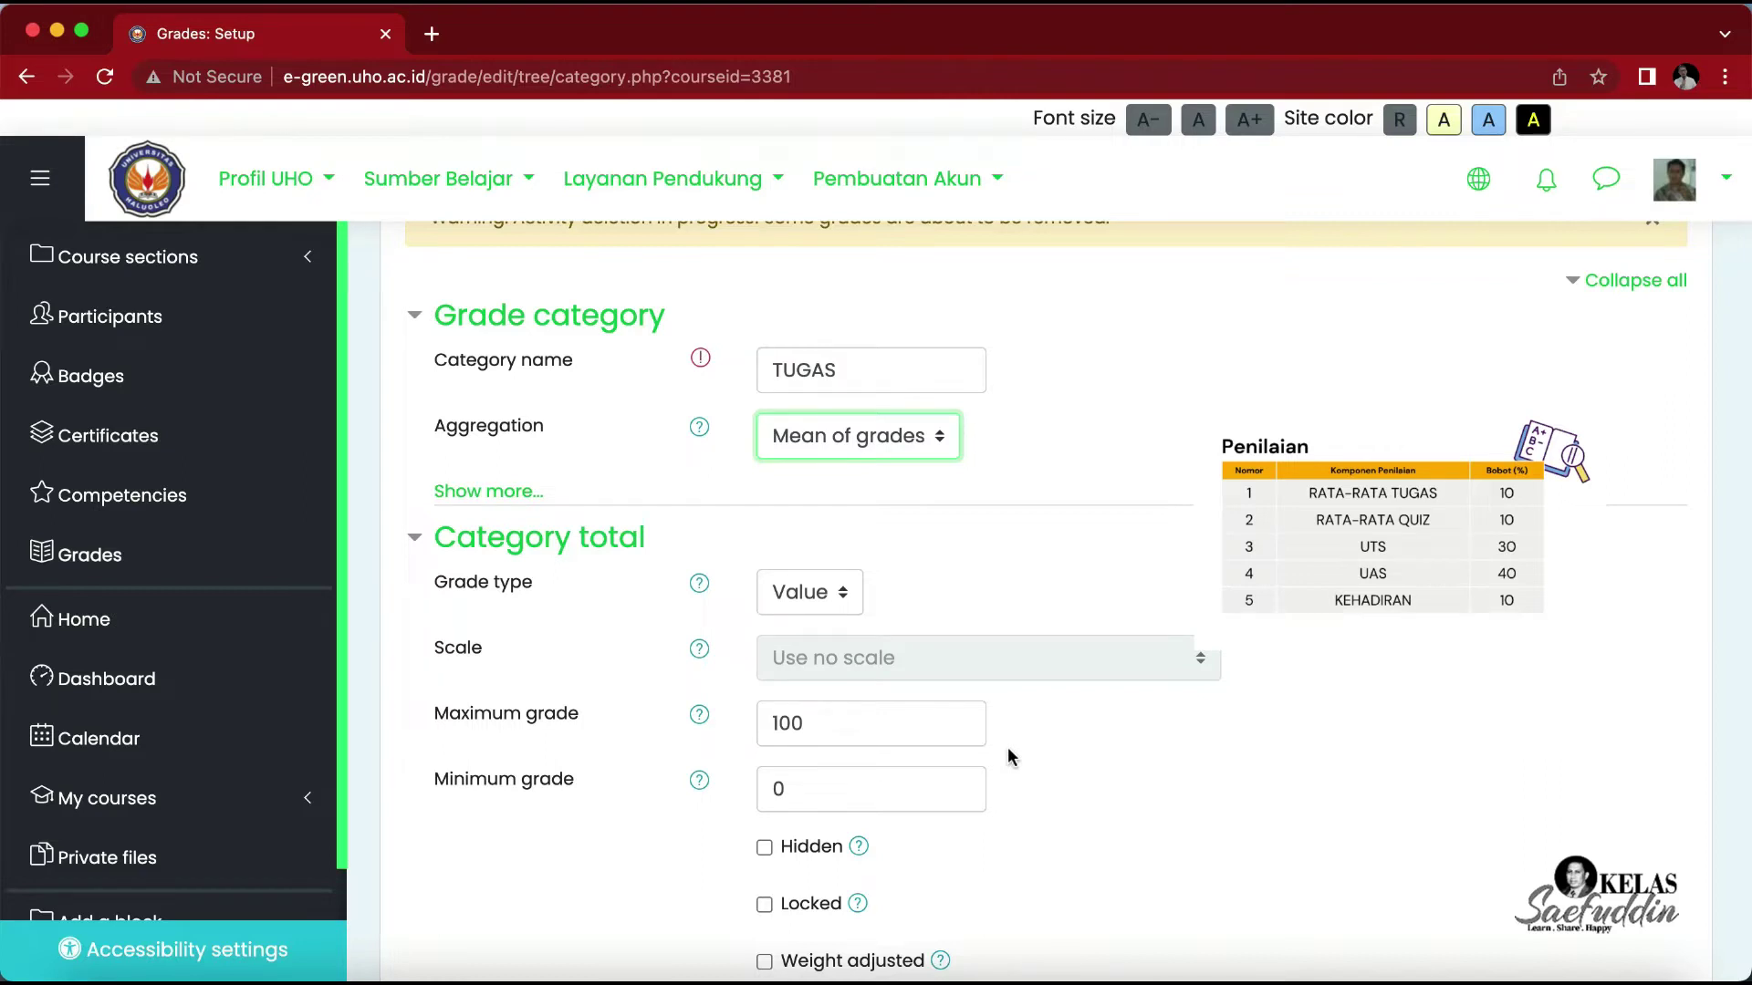
{"action": "left_click", "coordinate": [813, 727]}
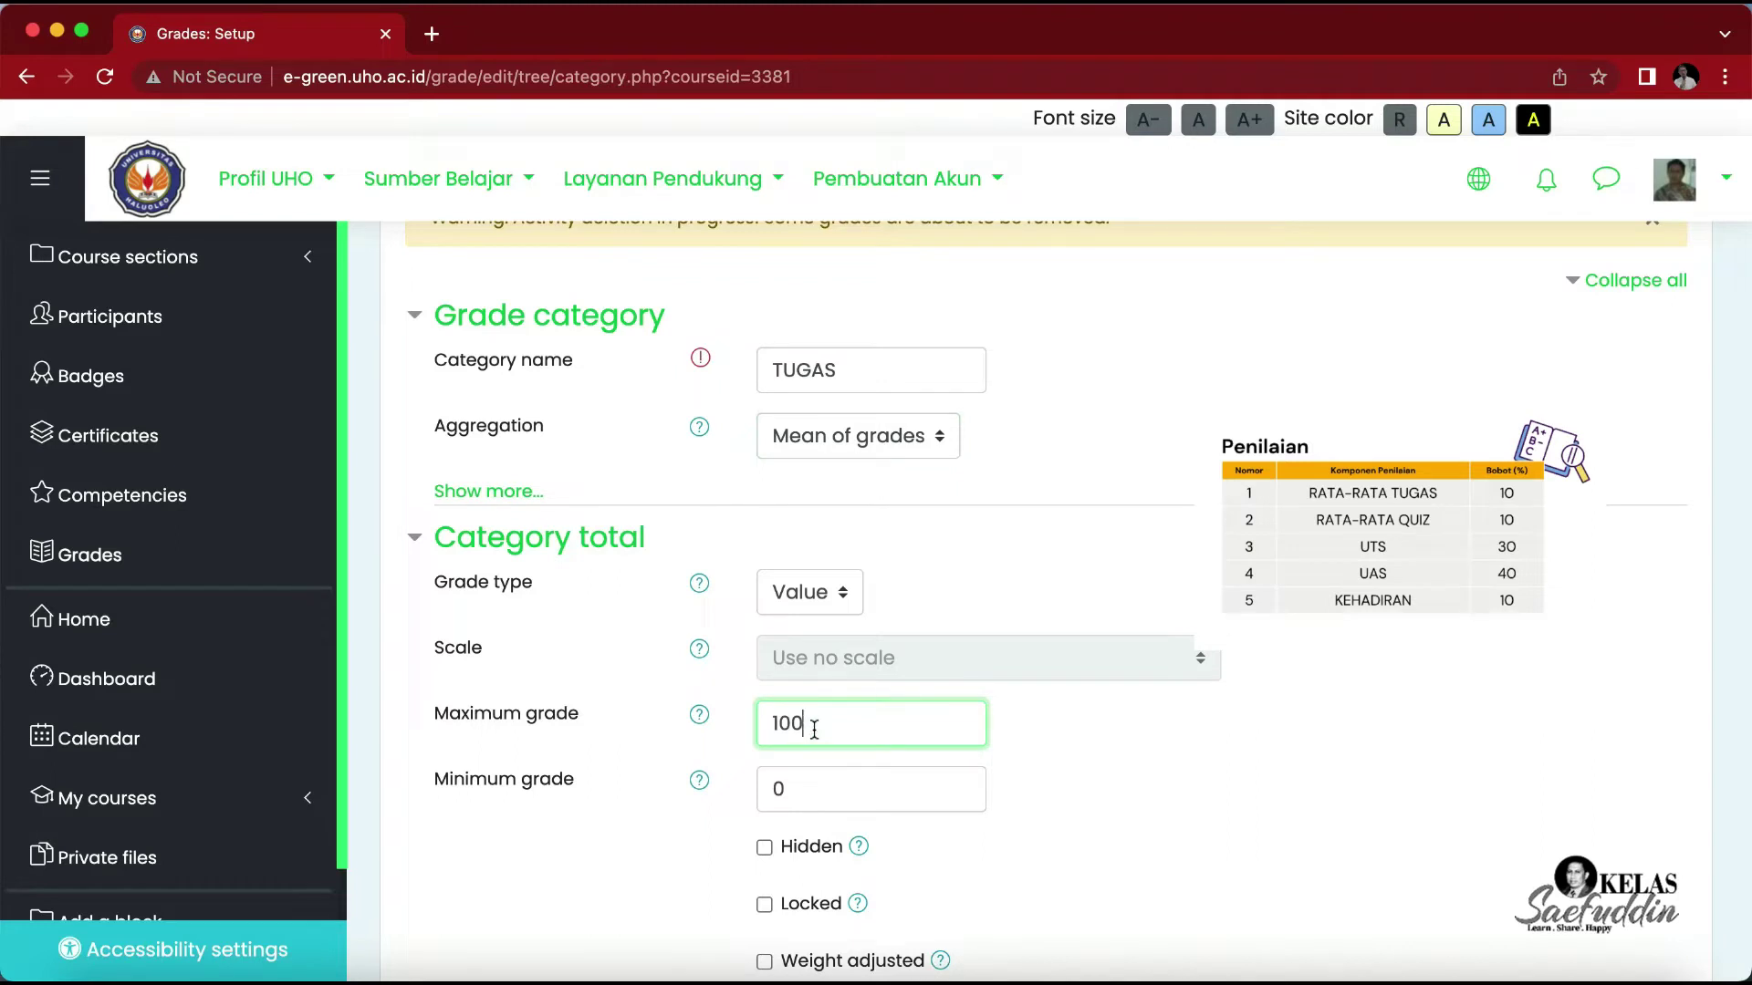
{"action": "key", "text": "BackSpace"}
{"action": "scroll", "coordinate": [995, 598], "scroll_direction": "down", "scroll_amount": 5}
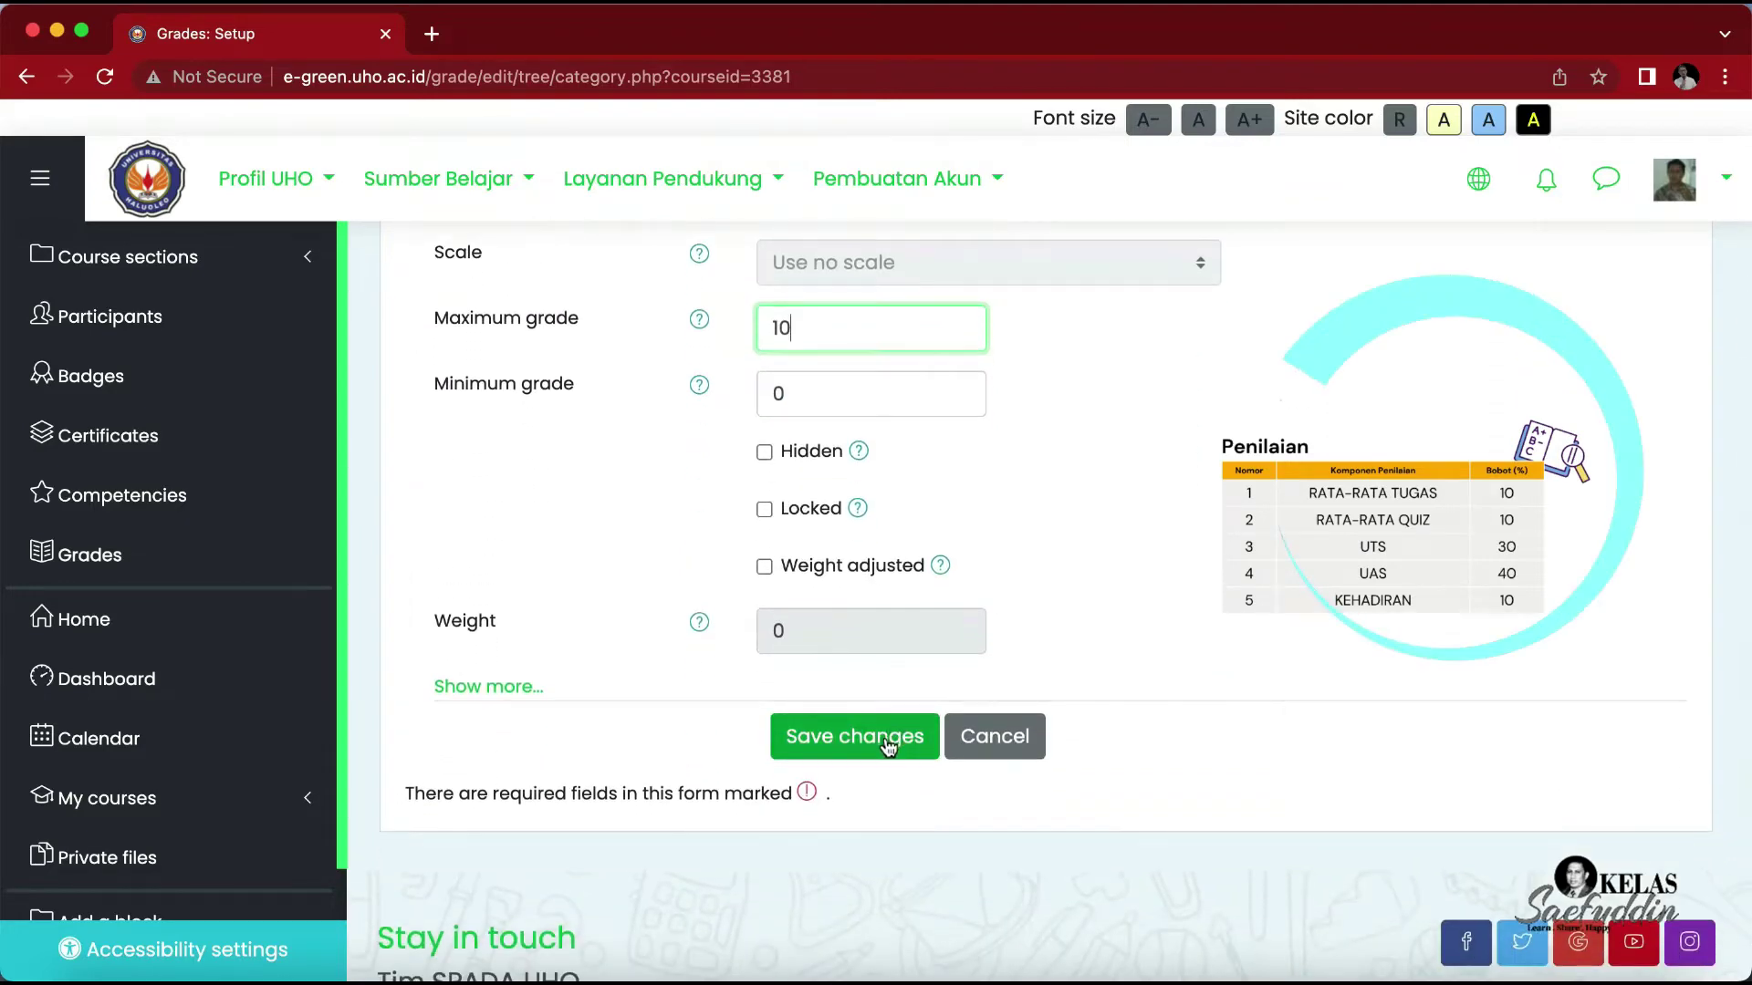
{"action": "left_click", "coordinate": [889, 739]}
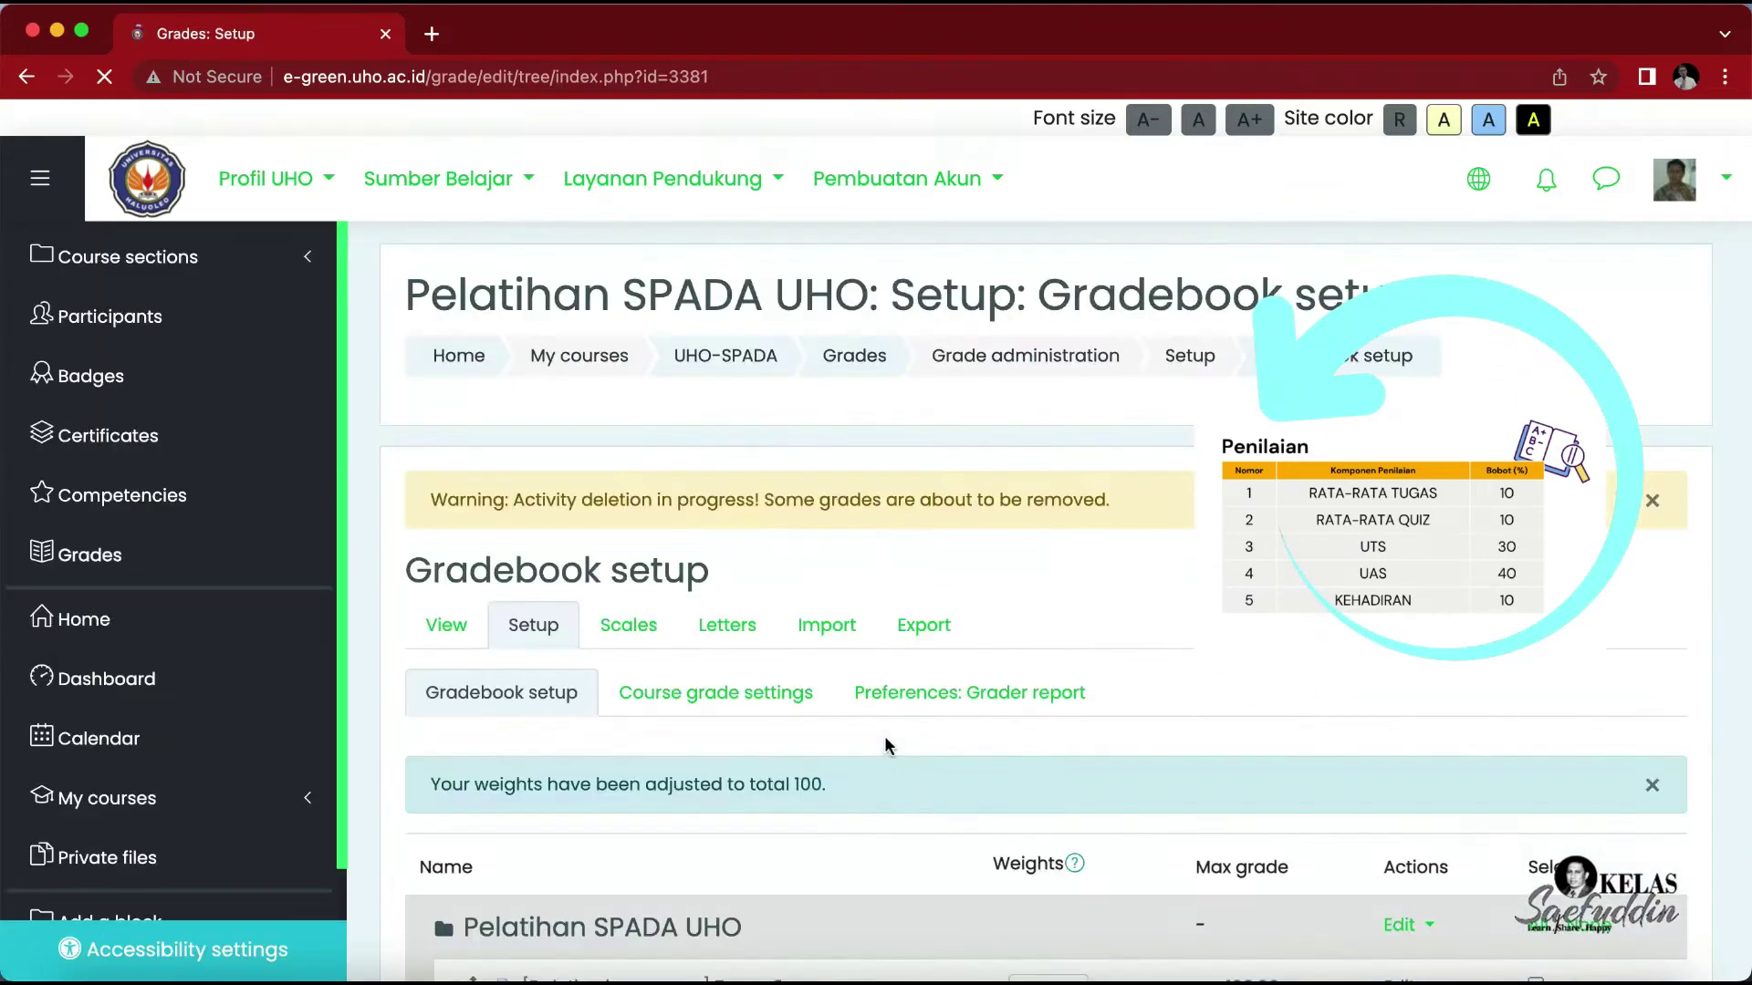
Step: Add another grade category named QUIZ with Mean of grades as its aggregation
{"action": "scroll", "coordinate": [884, 736], "scroll_direction": "down", "scroll_amount": 3}
{"action": "scroll", "coordinate": [884, 735], "scroll_direction": "down", "scroll_amount": 12}
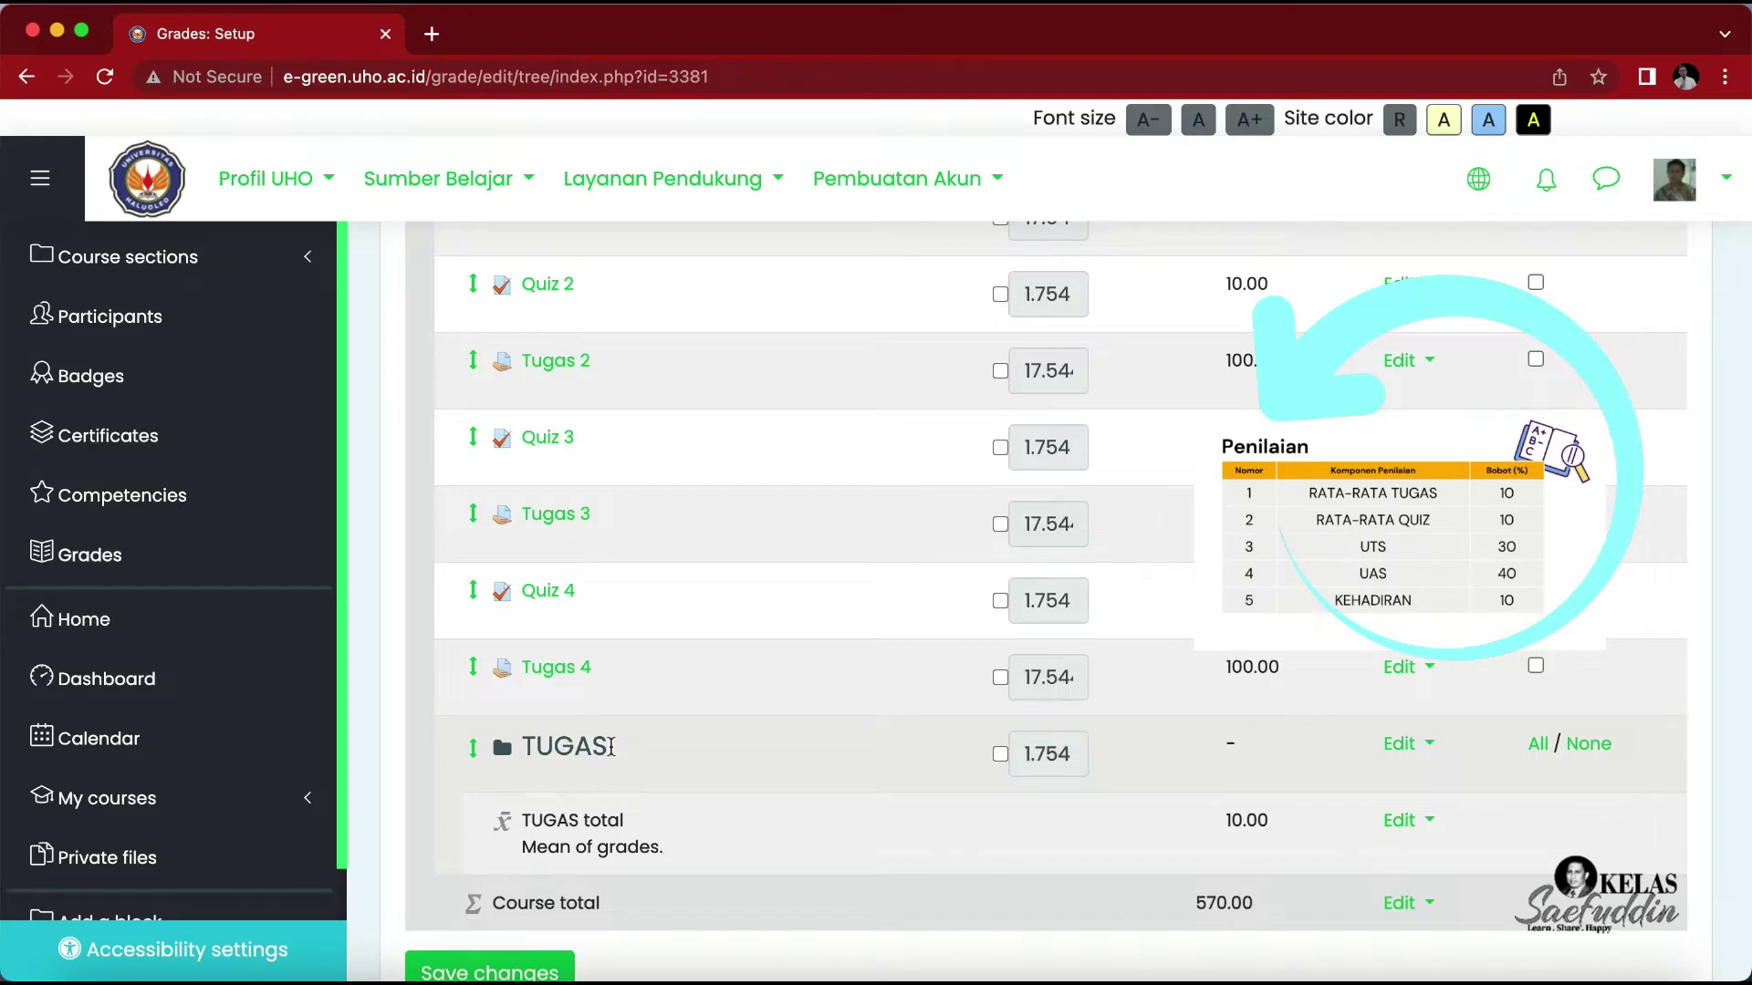
{"action": "scroll", "coordinate": [624, 749], "scroll_direction": "down", "scroll_amount": 4}
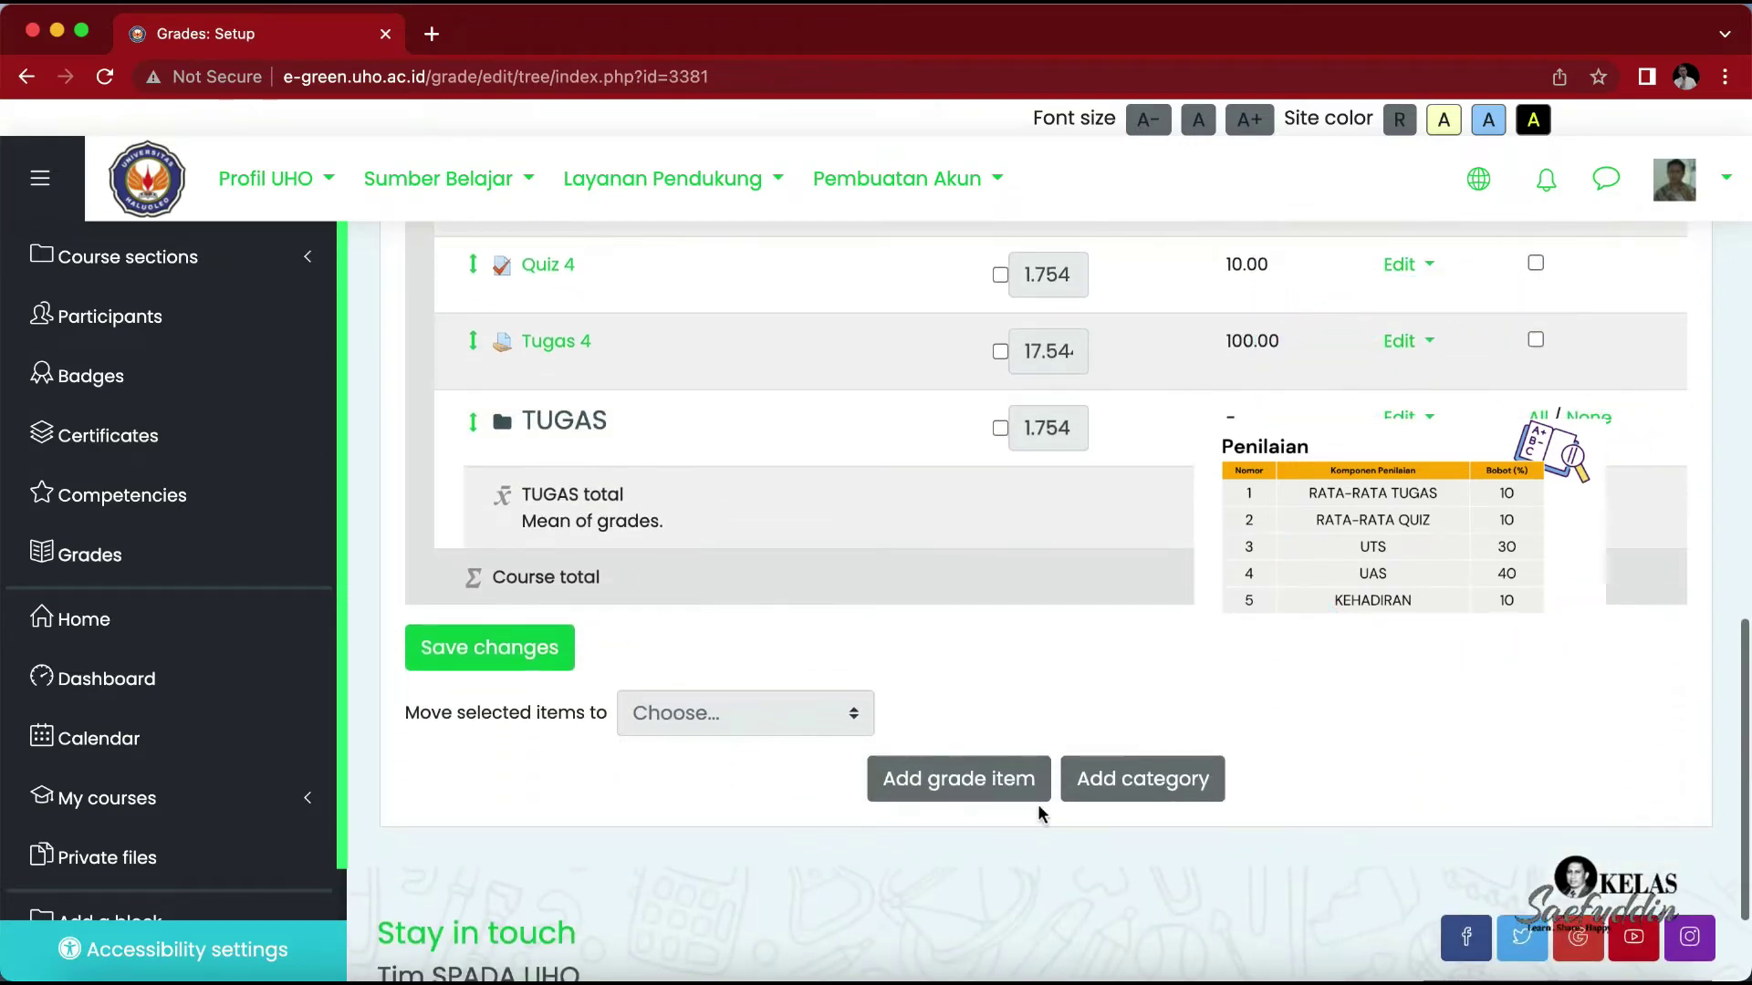
{"action": "left_click", "coordinate": [1164, 780]}
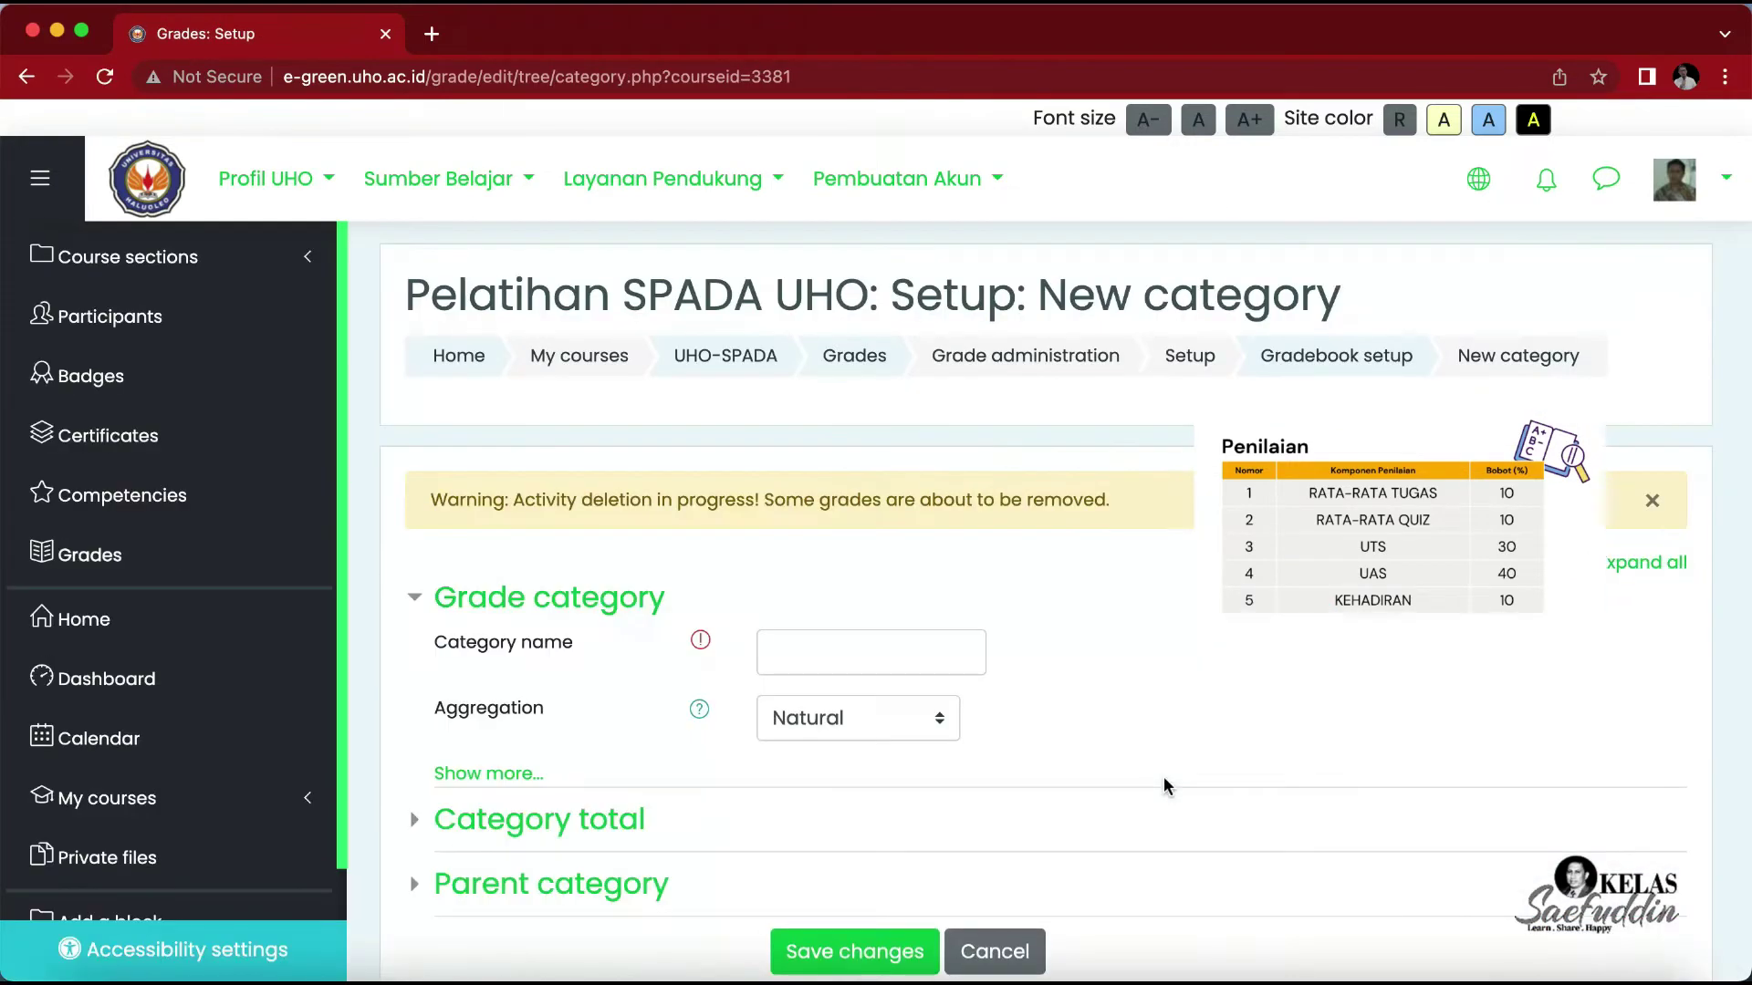
{"action": "left_click", "coordinate": [899, 650]}
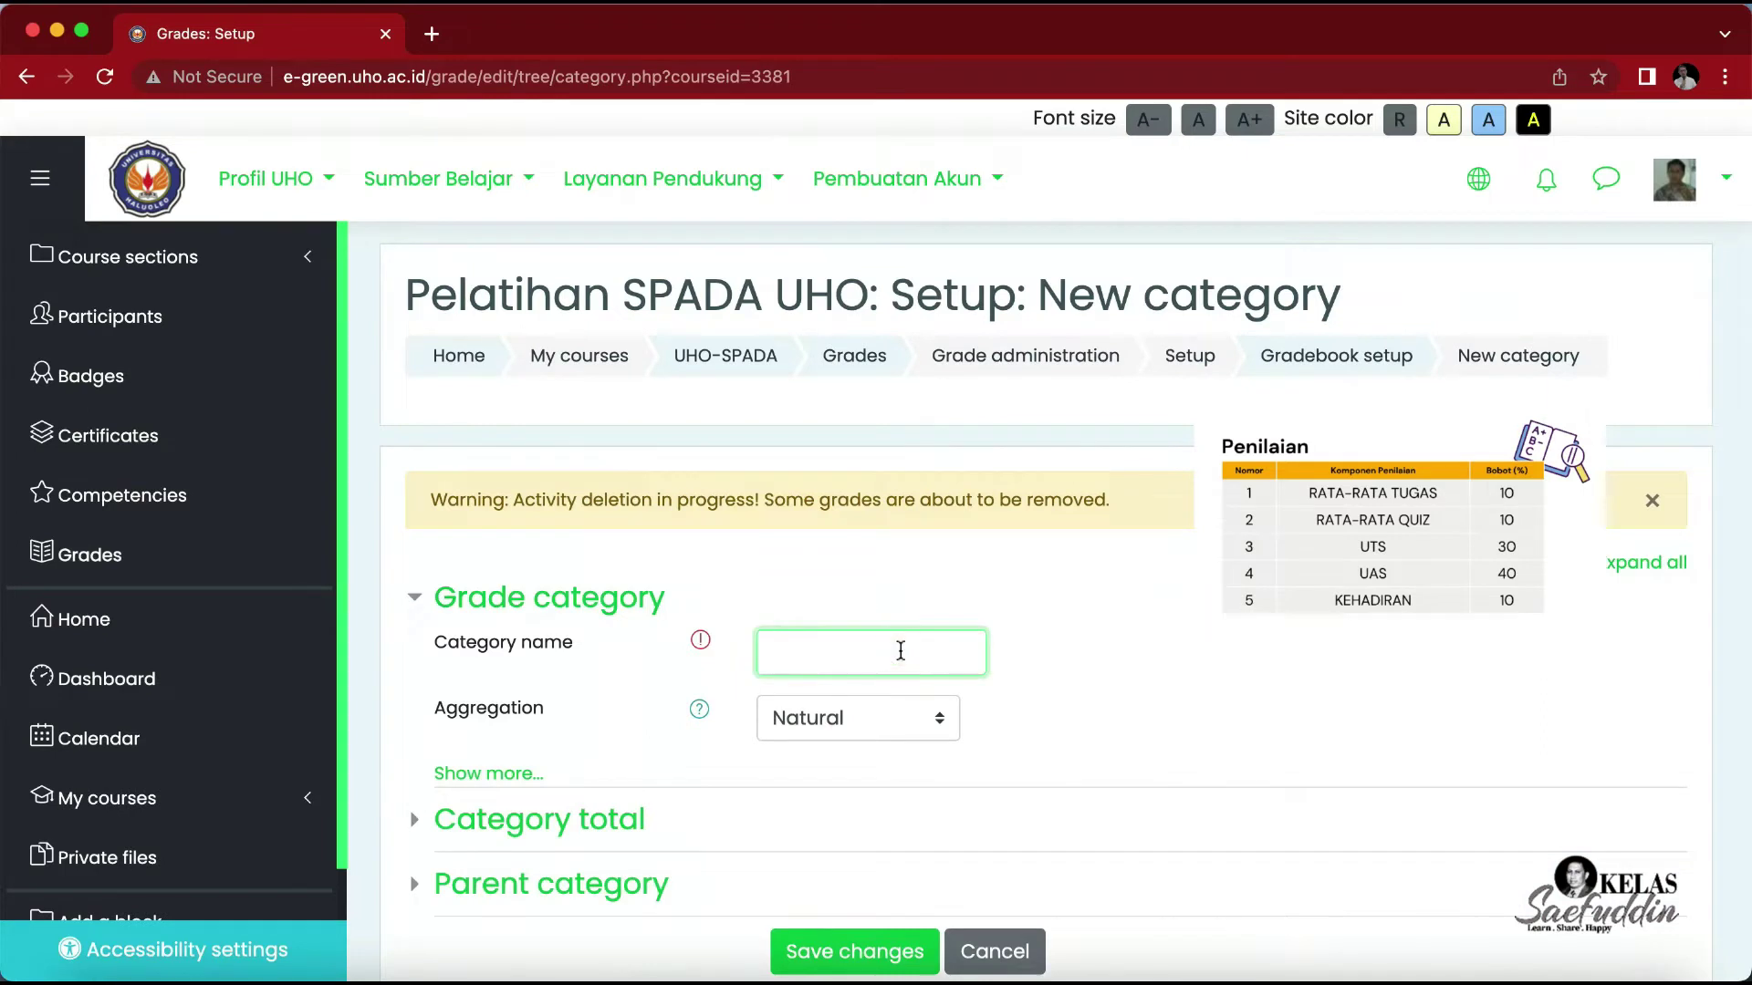
{"action": "type", "text": "QUIZ"}
{"action": "left_click", "coordinate": [943, 724]}
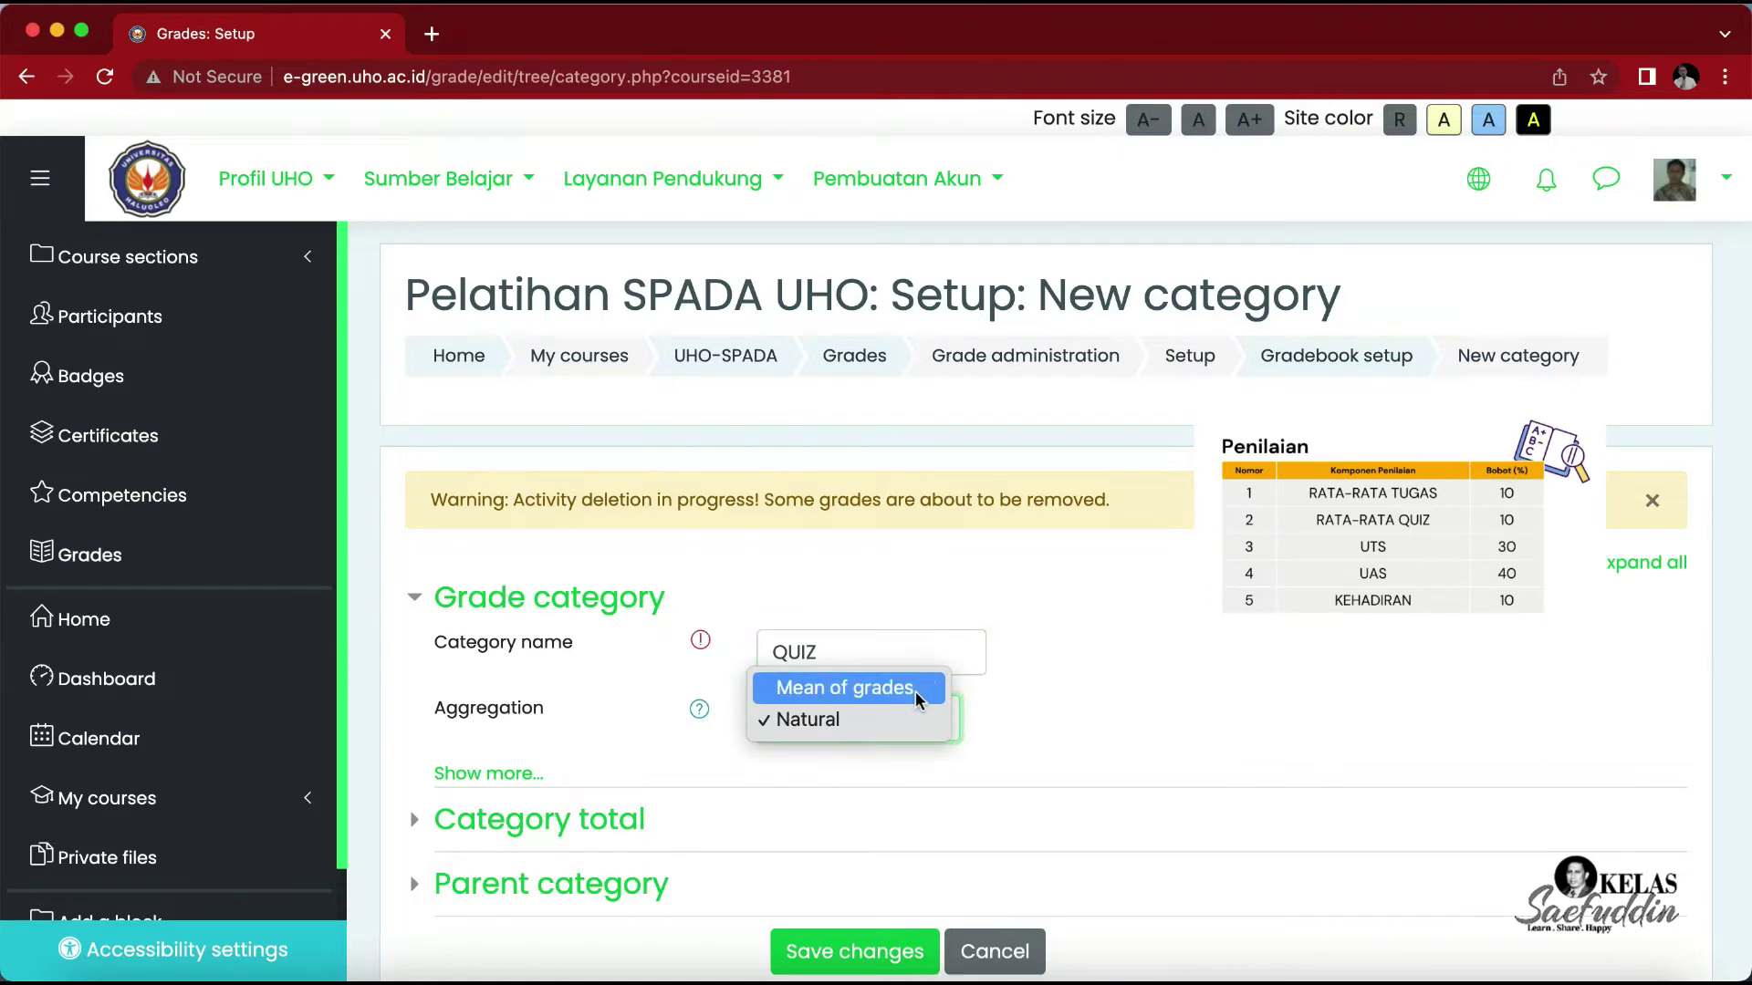
{"action": "left_click", "coordinate": [916, 691]}
Step: Set the maximum grade in the QUIZ category's total to 10 and save the category
{"action": "scroll", "coordinate": [1010, 733], "scroll_direction": "down", "scroll_amount": 5}
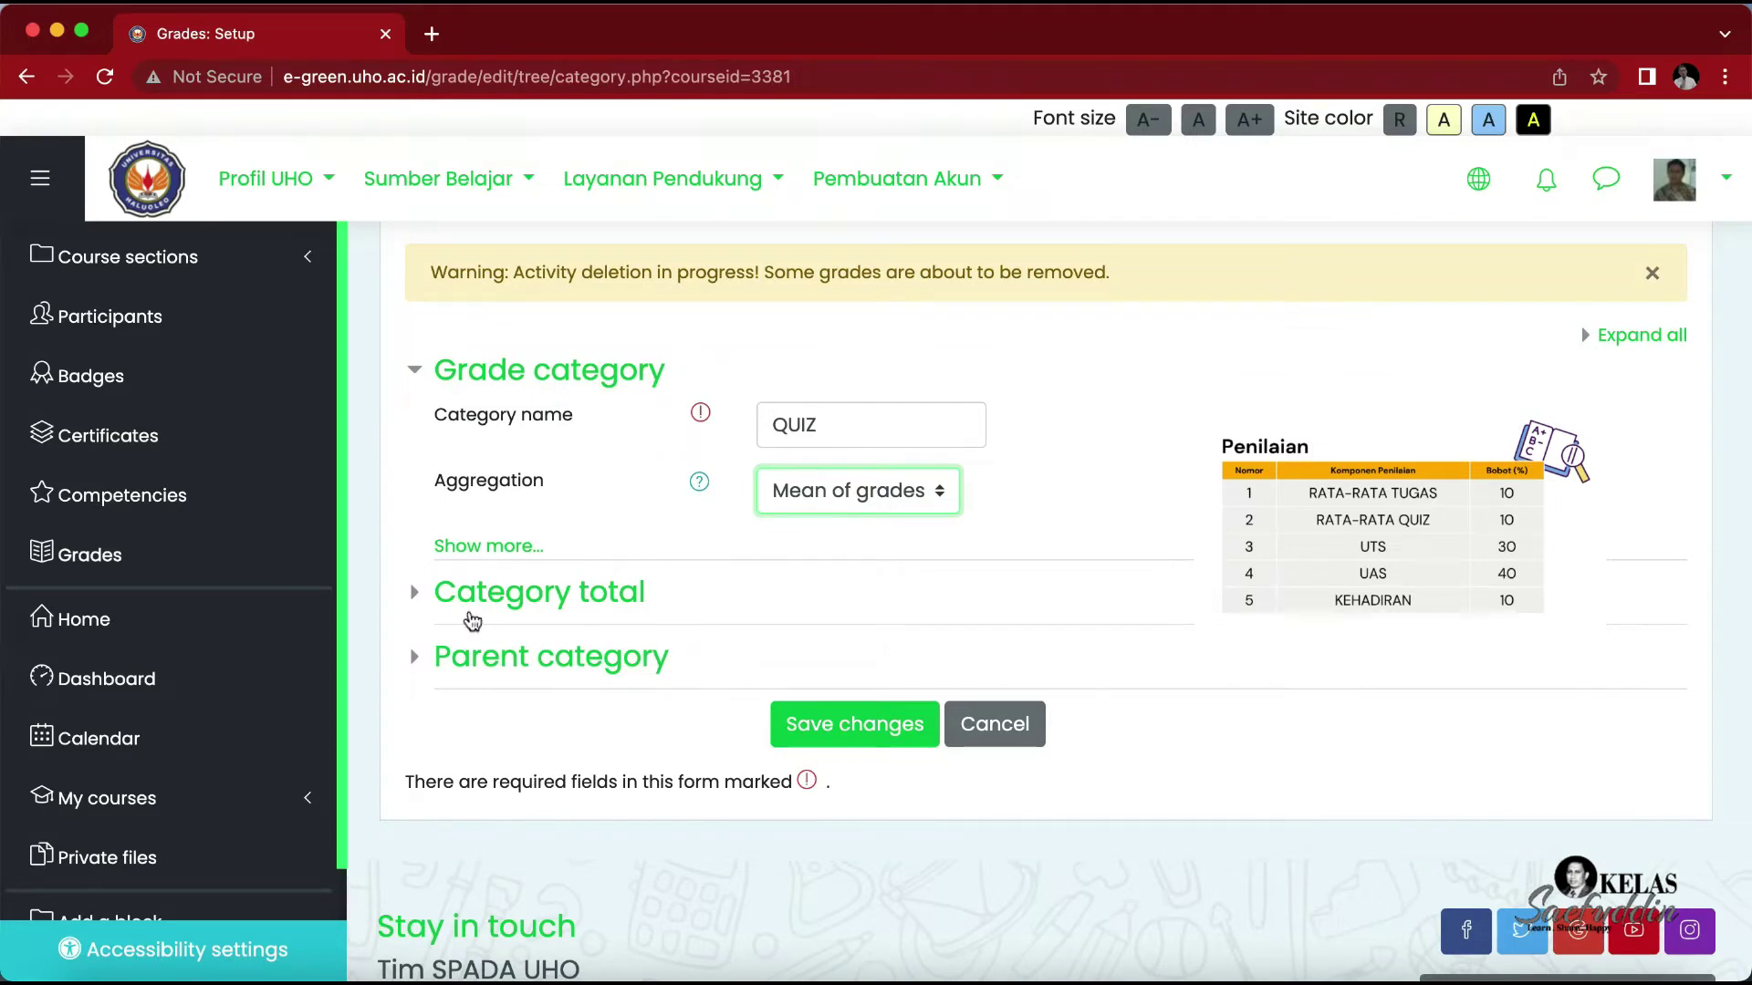
{"action": "left_click", "coordinate": [418, 600]}
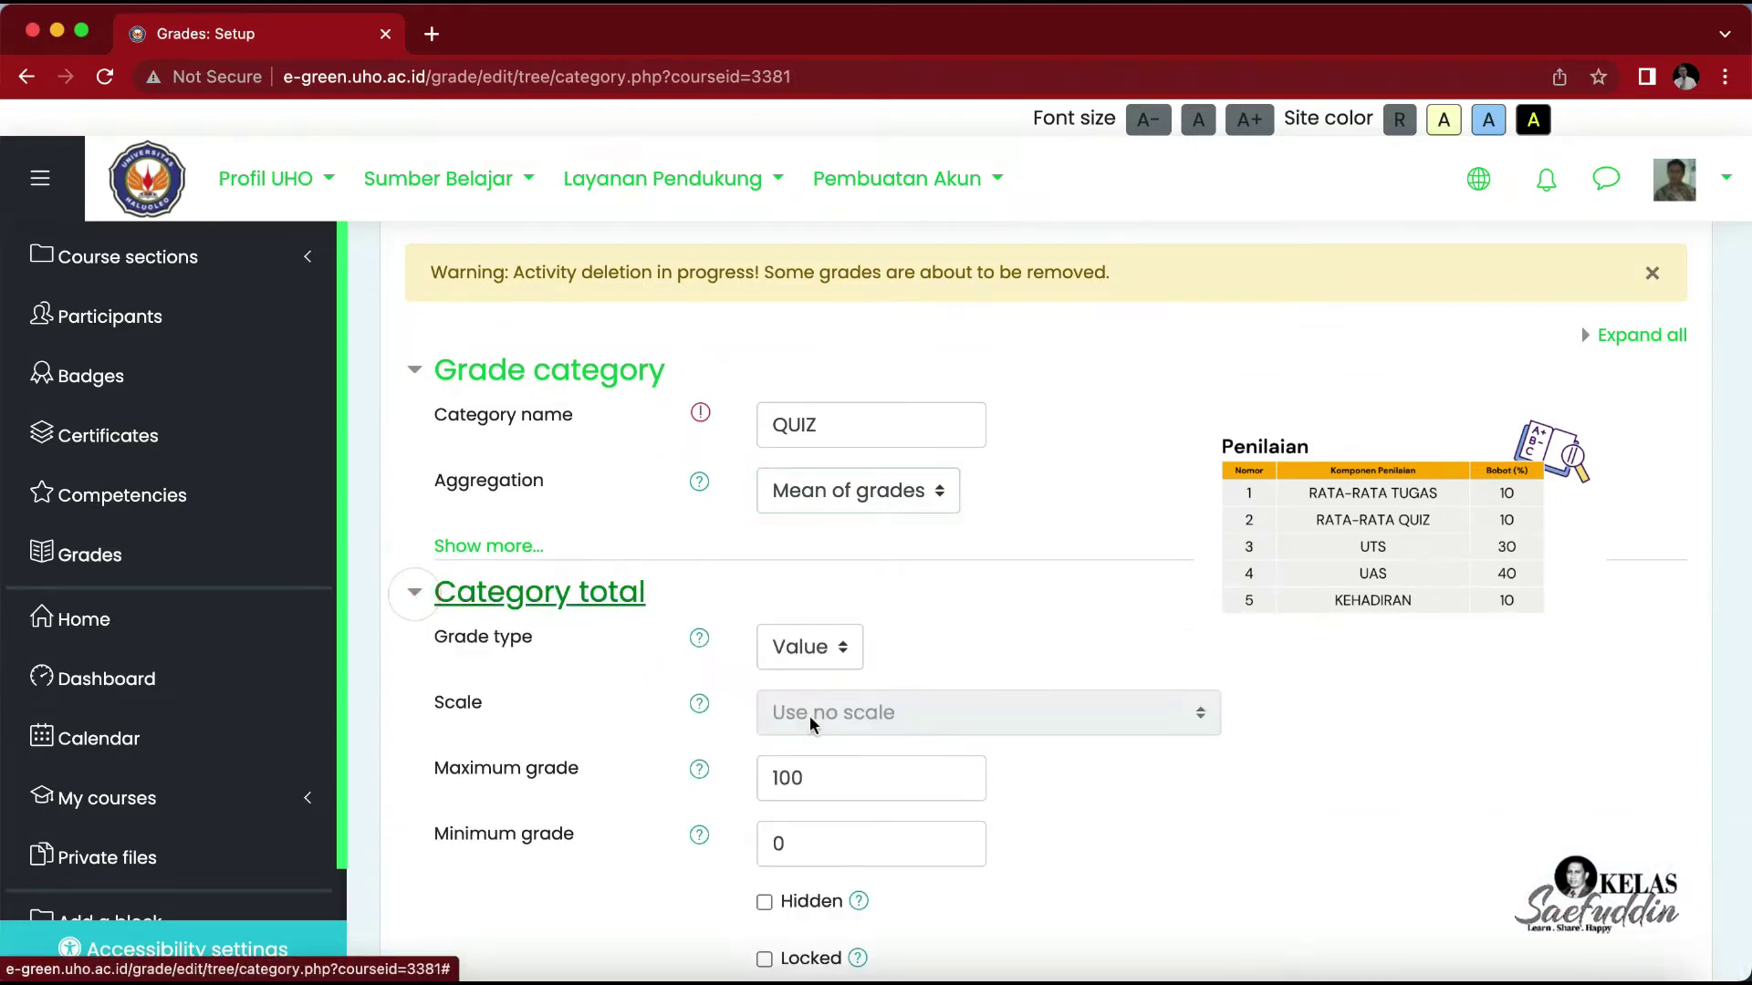
{"action": "scroll", "coordinate": [809, 715], "scroll_direction": "down", "scroll_amount": 1}
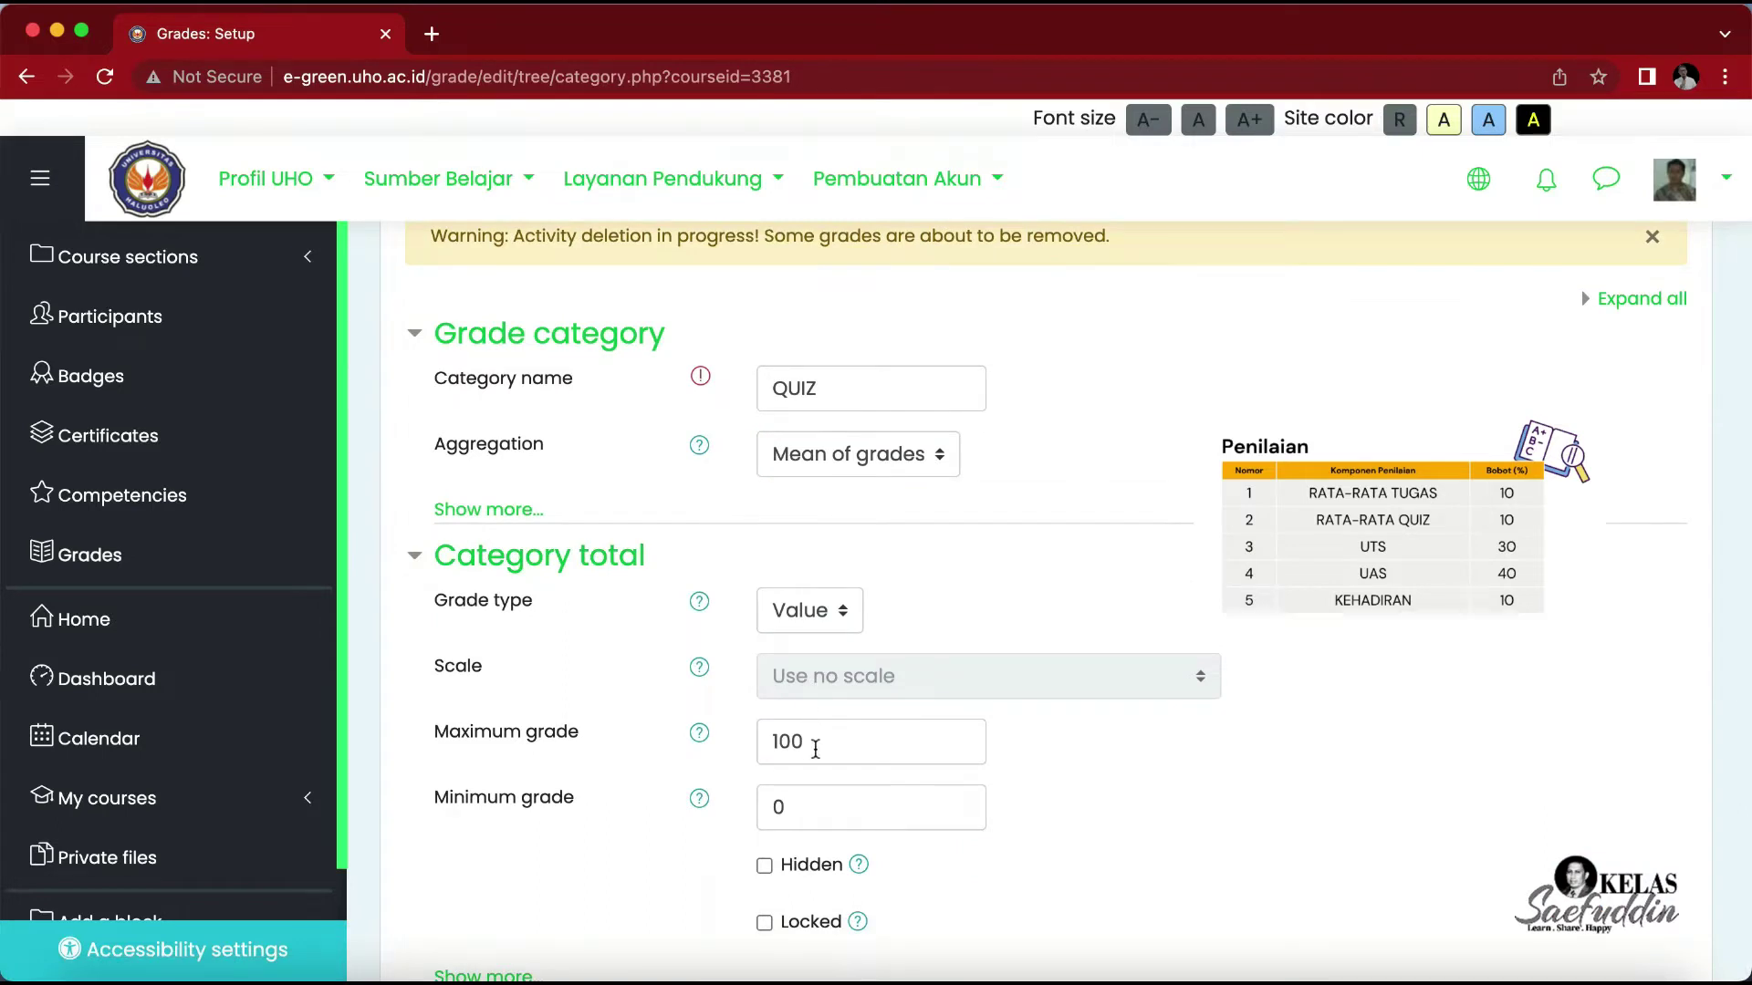
{"action": "left_click", "coordinate": [813, 741]}
{"action": "key", "text": "BackSpace"}
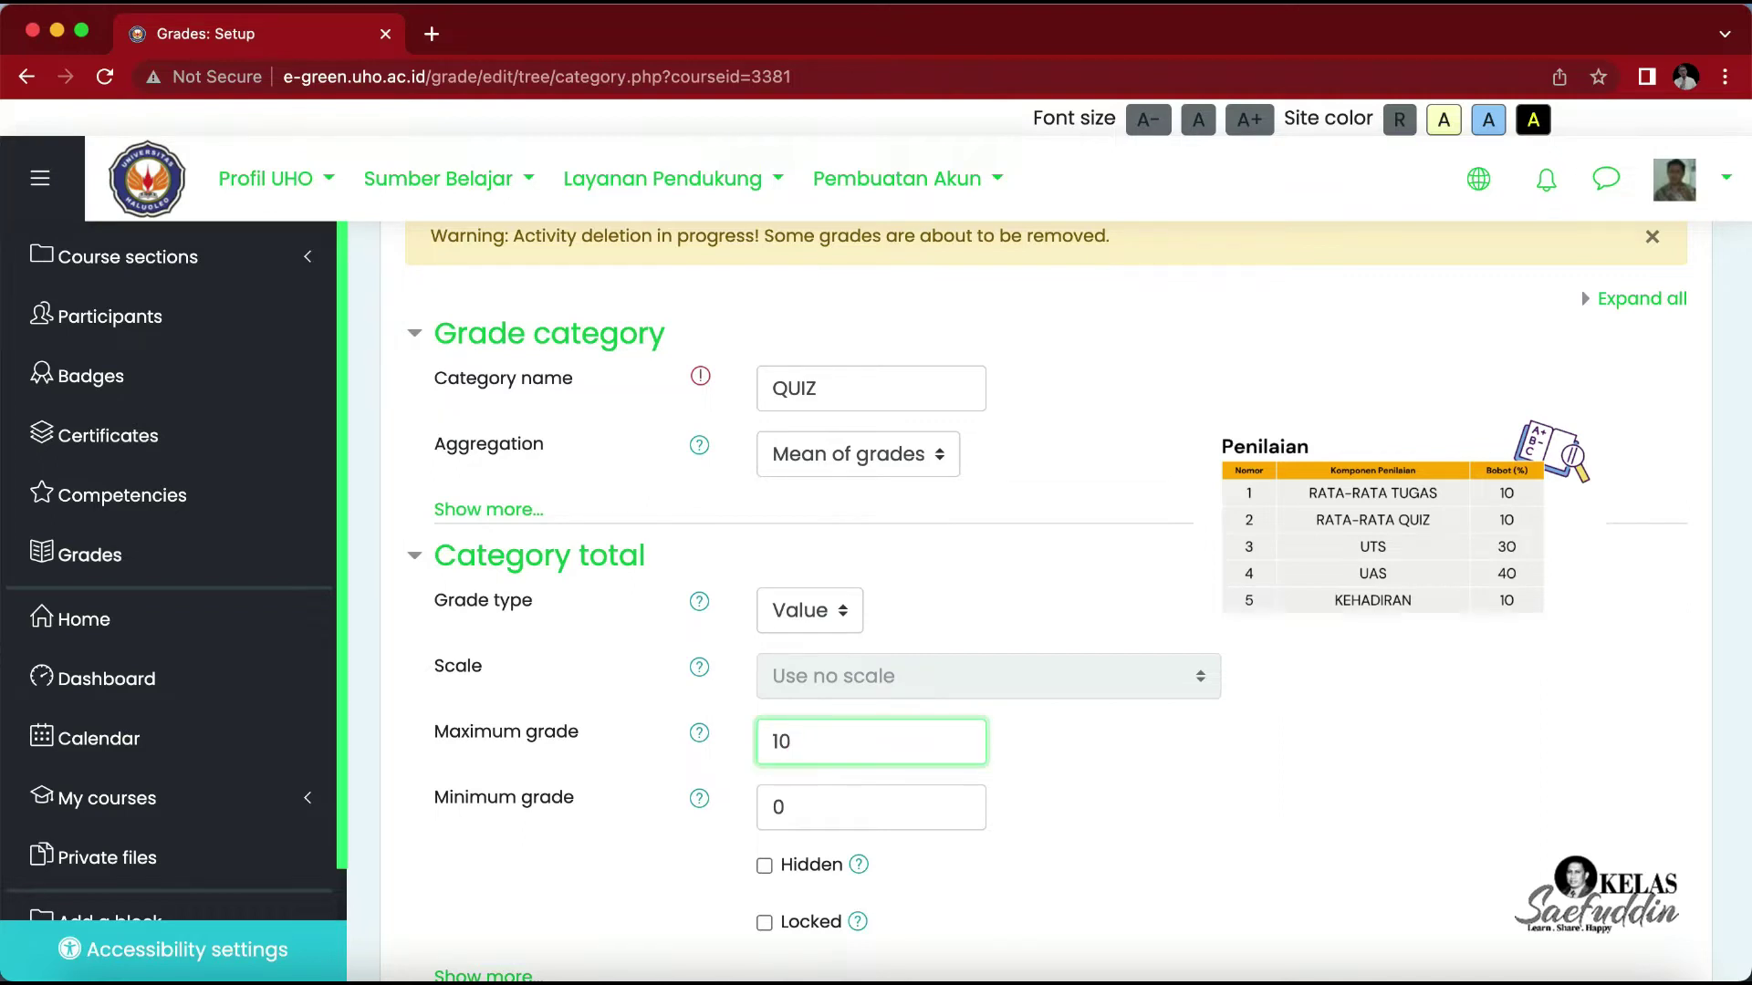
{"action": "scroll", "coordinate": [858, 746], "scroll_direction": "down", "scroll_amount": 4}
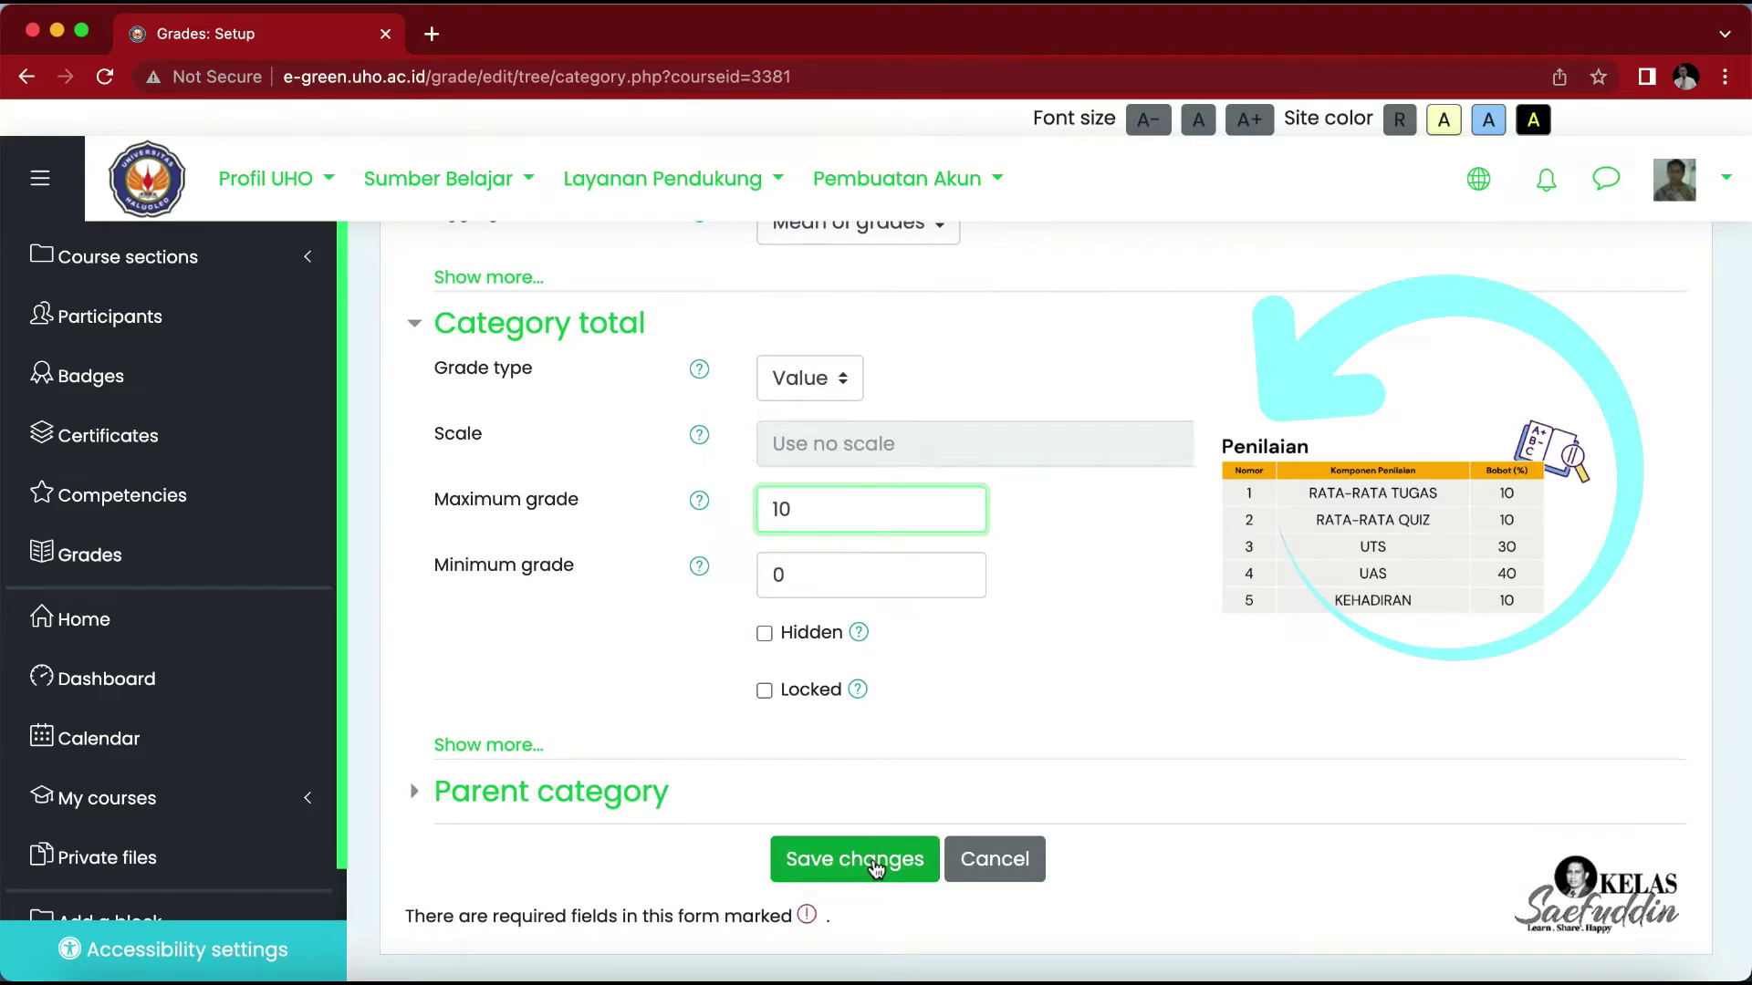
{"action": "left_click", "coordinate": [876, 865]}
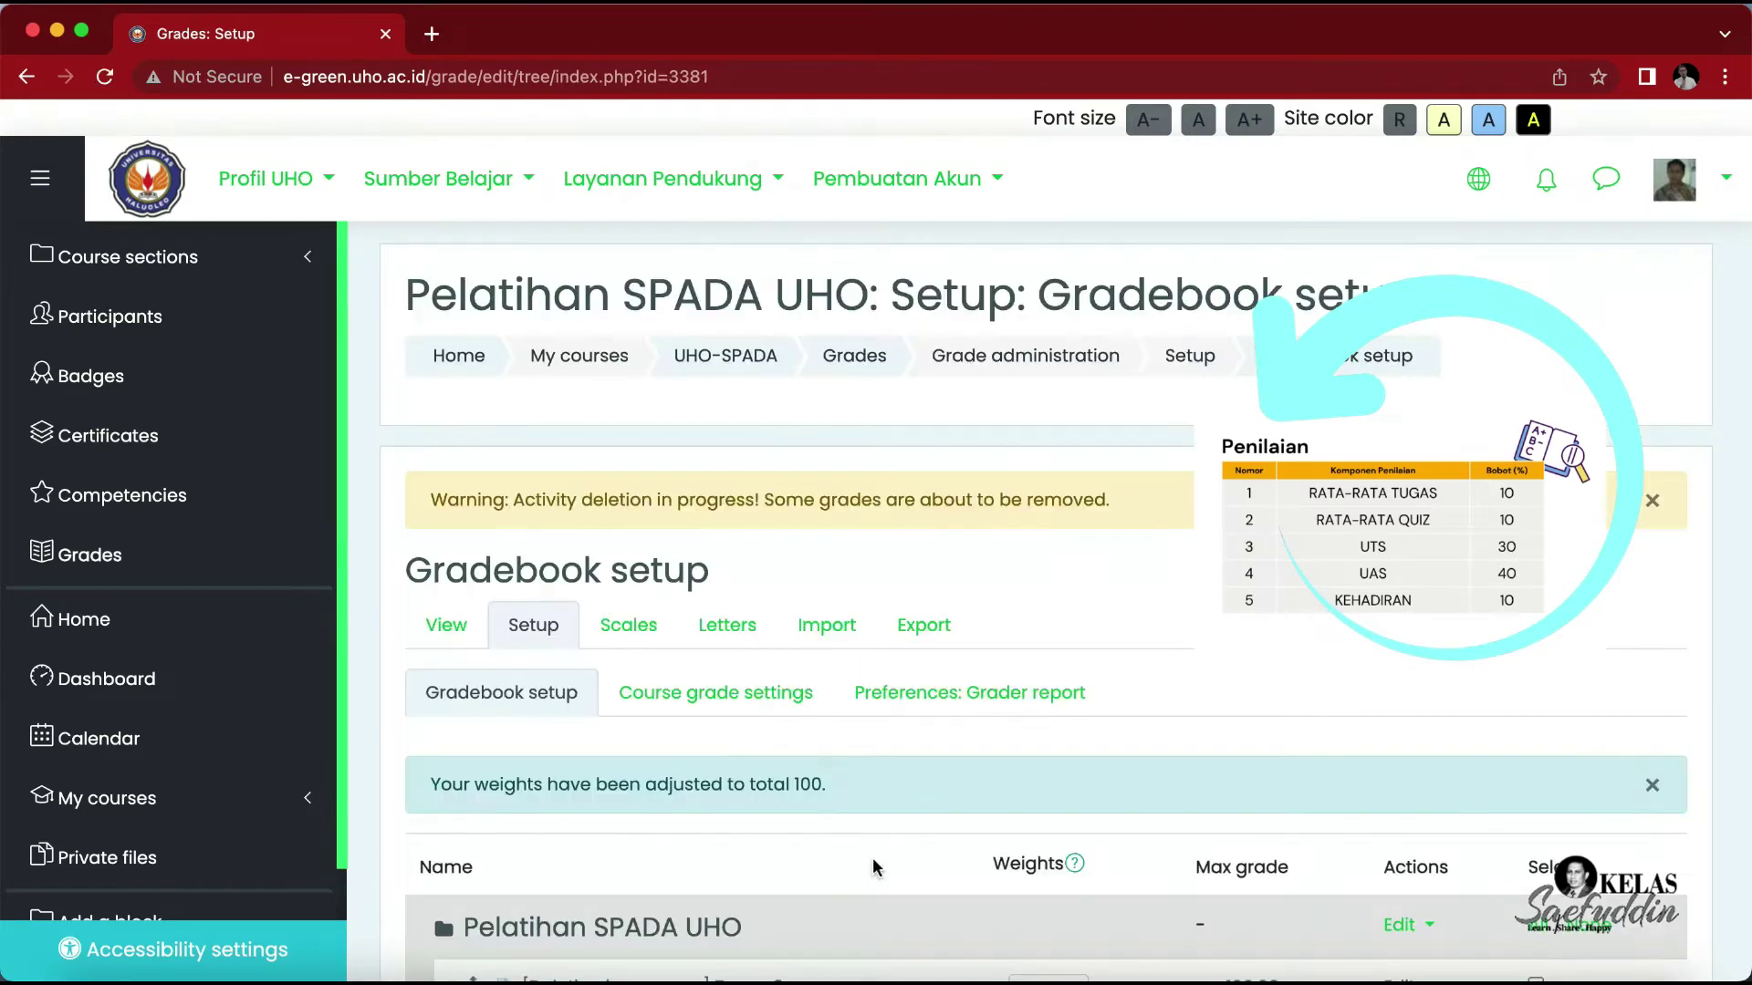
Step: Start a new grade category below the existing TUGAS and QUIZ categories and name it UTS
{"action": "scroll", "coordinate": [874, 867], "scroll_direction": "down", "scroll_amount": 15}
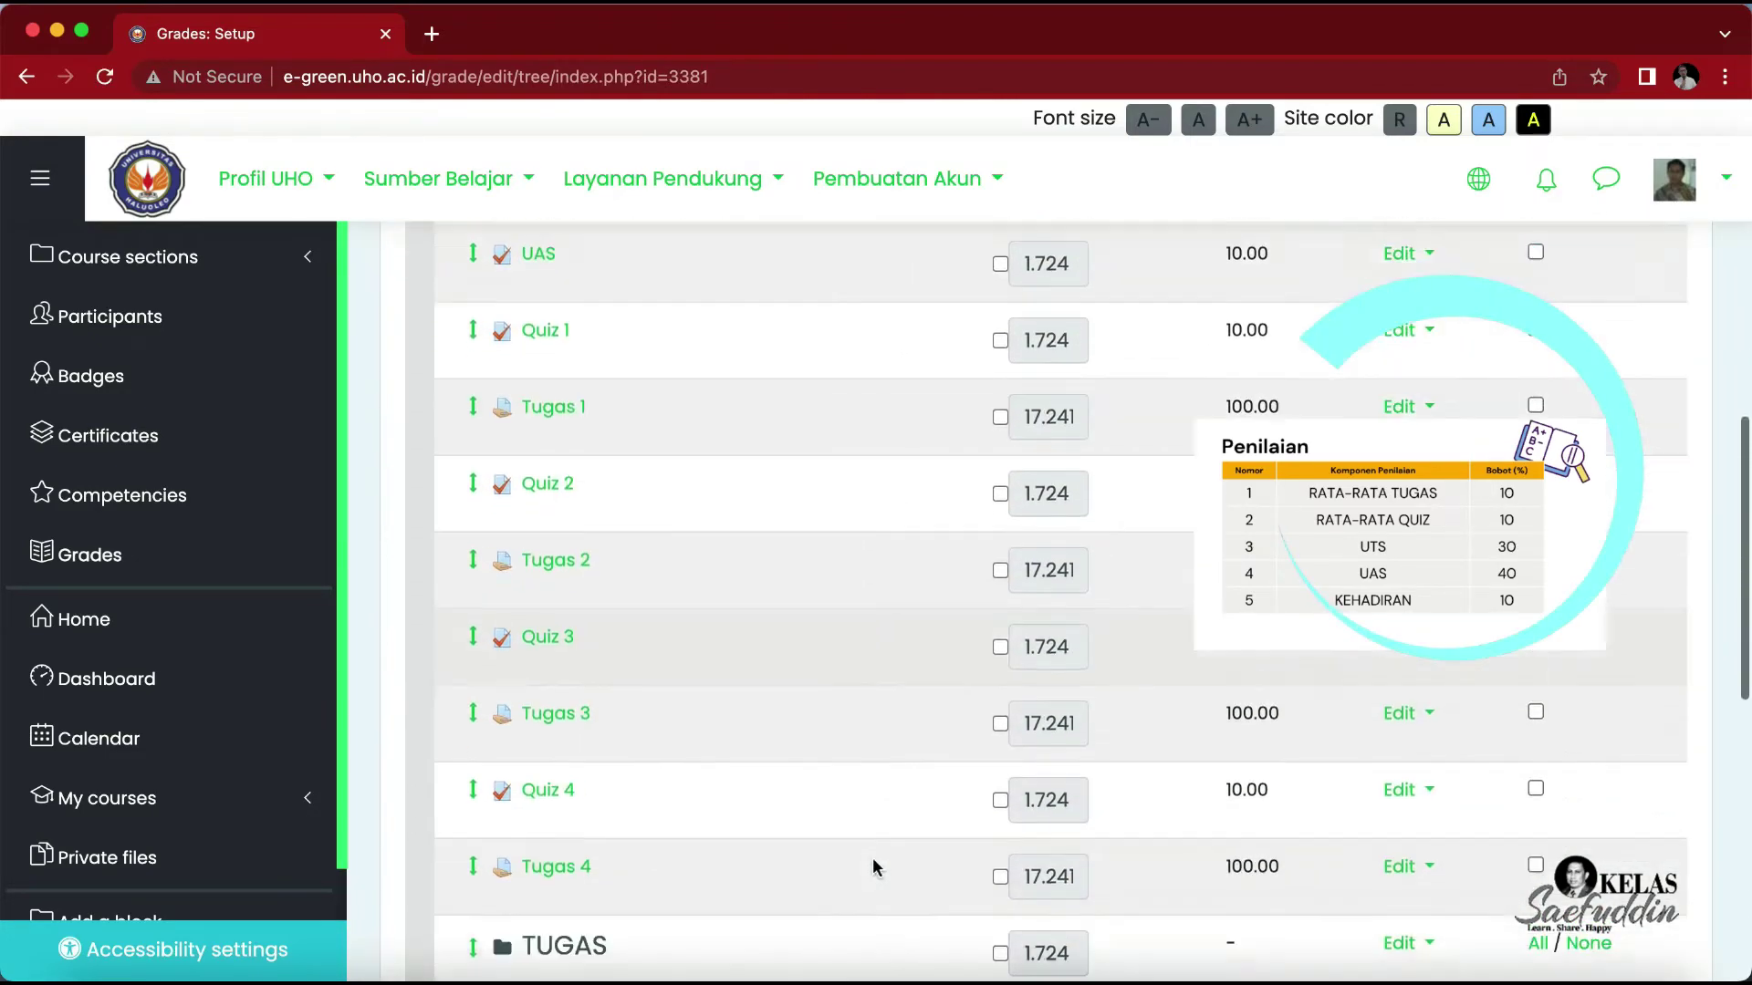
{"action": "scroll", "coordinate": [872, 866], "scroll_direction": "down", "scroll_amount": 4}
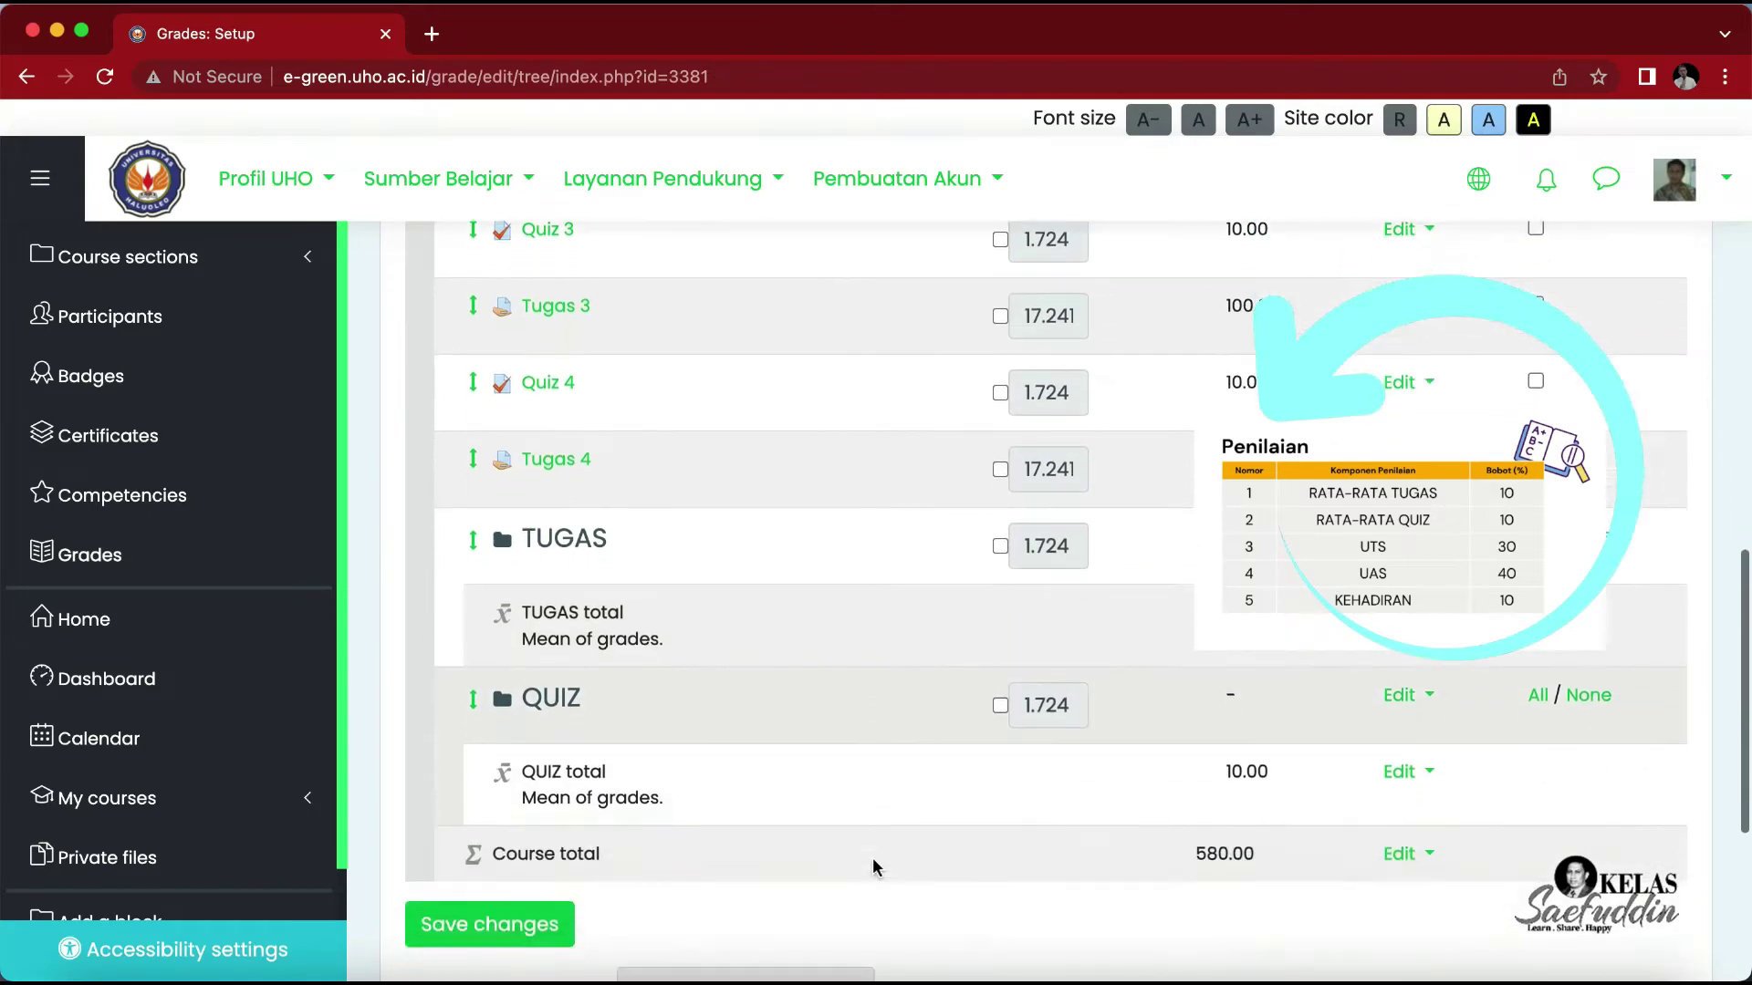
{"action": "scroll", "coordinate": [874, 867], "scroll_direction": "down", "scroll_amount": 1}
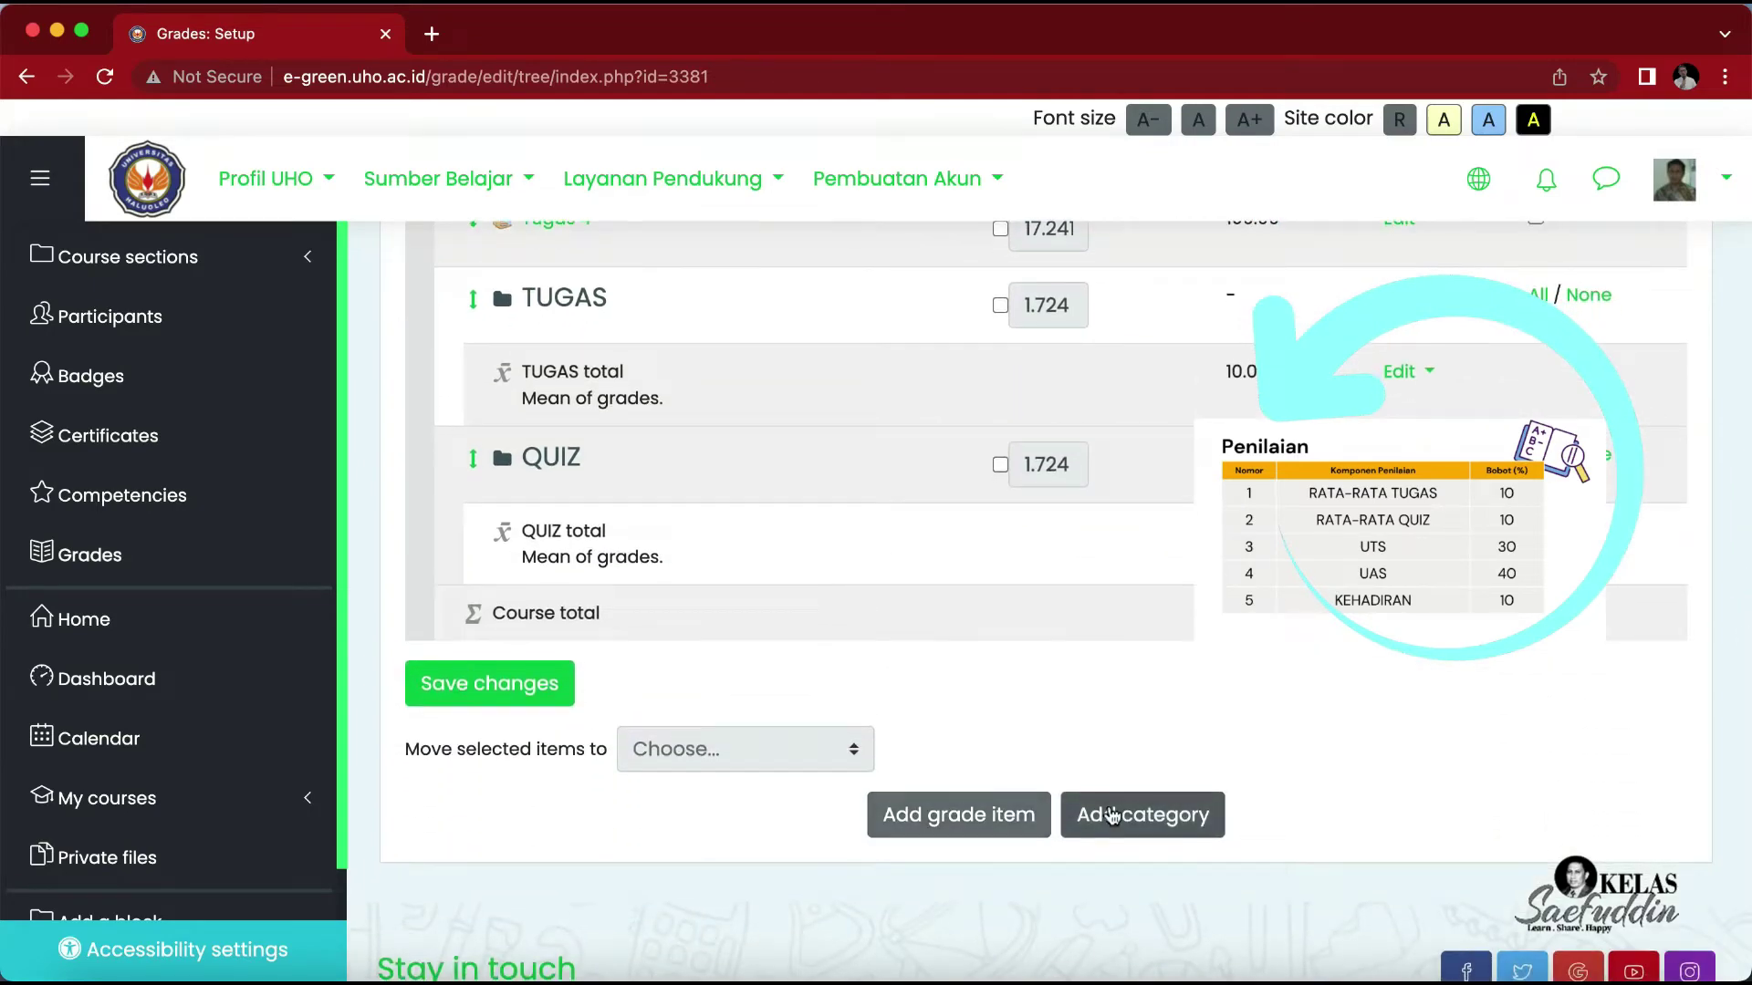
{"action": "left_click", "coordinate": [1112, 814]}
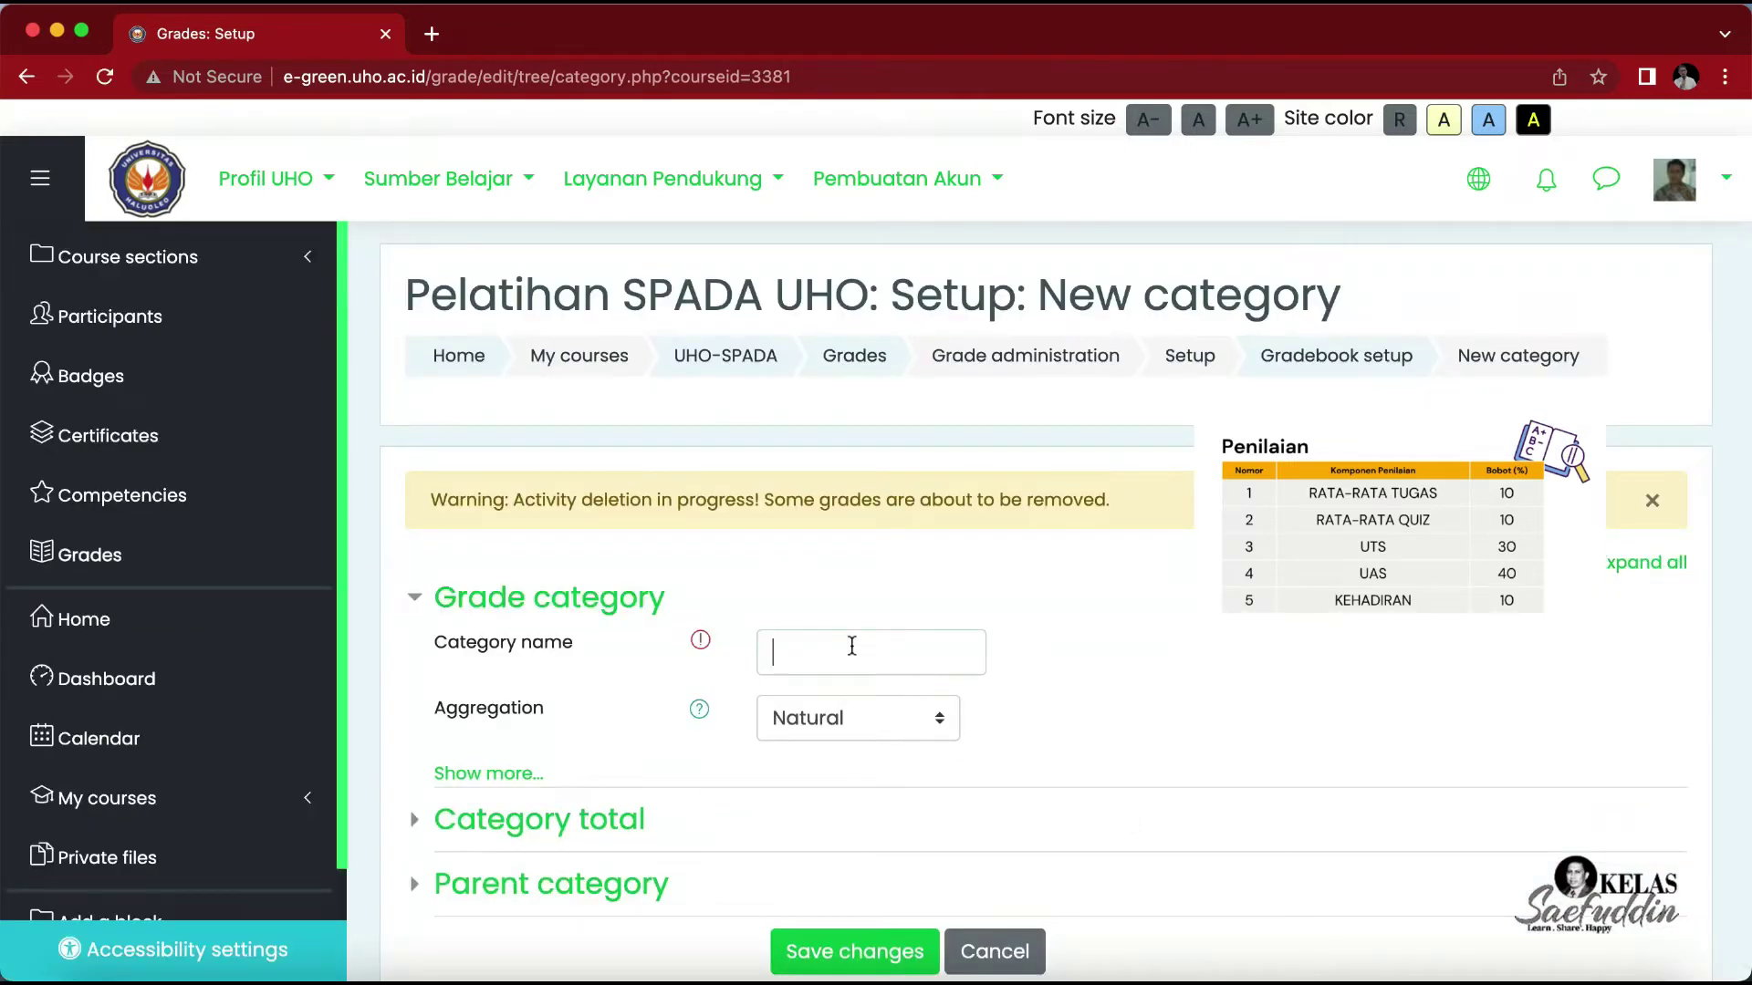
{"action": "left_click", "coordinate": [852, 646]}
{"action": "type", "text": "UT"}
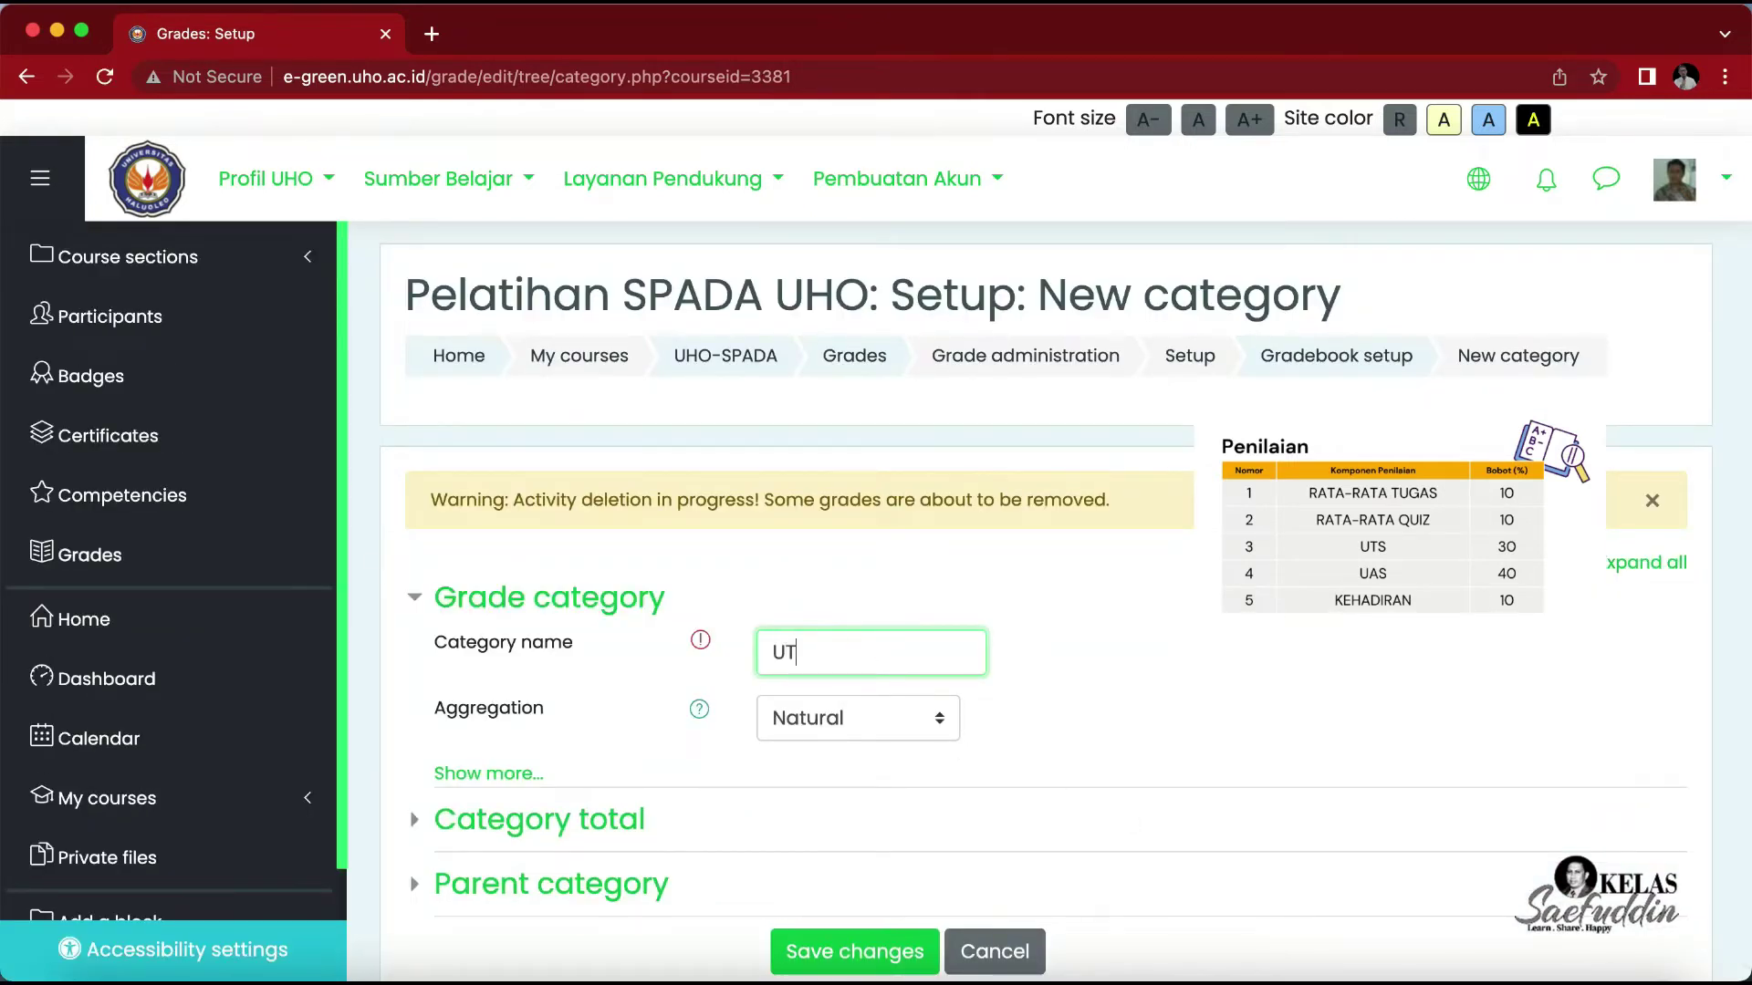
{"action": "type", "text": "S"}
Step: Expand the UTS category's total settings and set its aggregation to Mean of grades
{"action": "scroll", "coordinate": [927, 730], "scroll_direction": "down", "scroll_amount": 2}
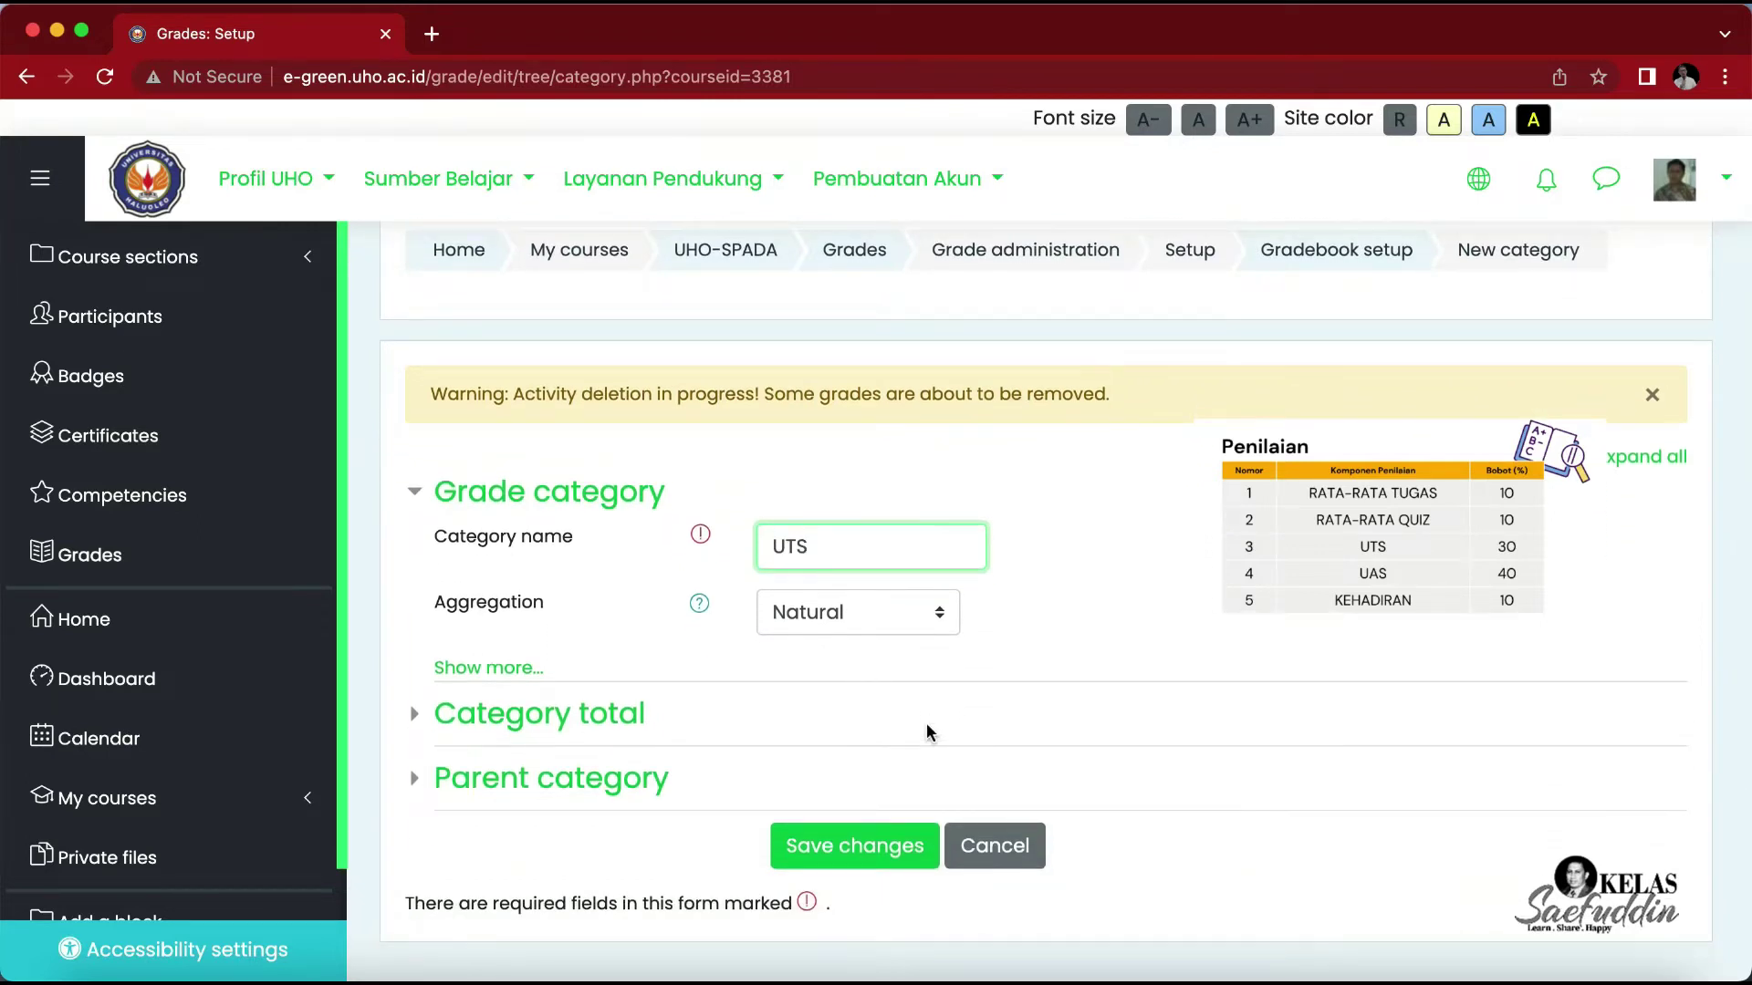
{"action": "scroll", "coordinate": [927, 732], "scroll_direction": "down", "scroll_amount": 1}
{"action": "left_click", "coordinate": [411, 684]}
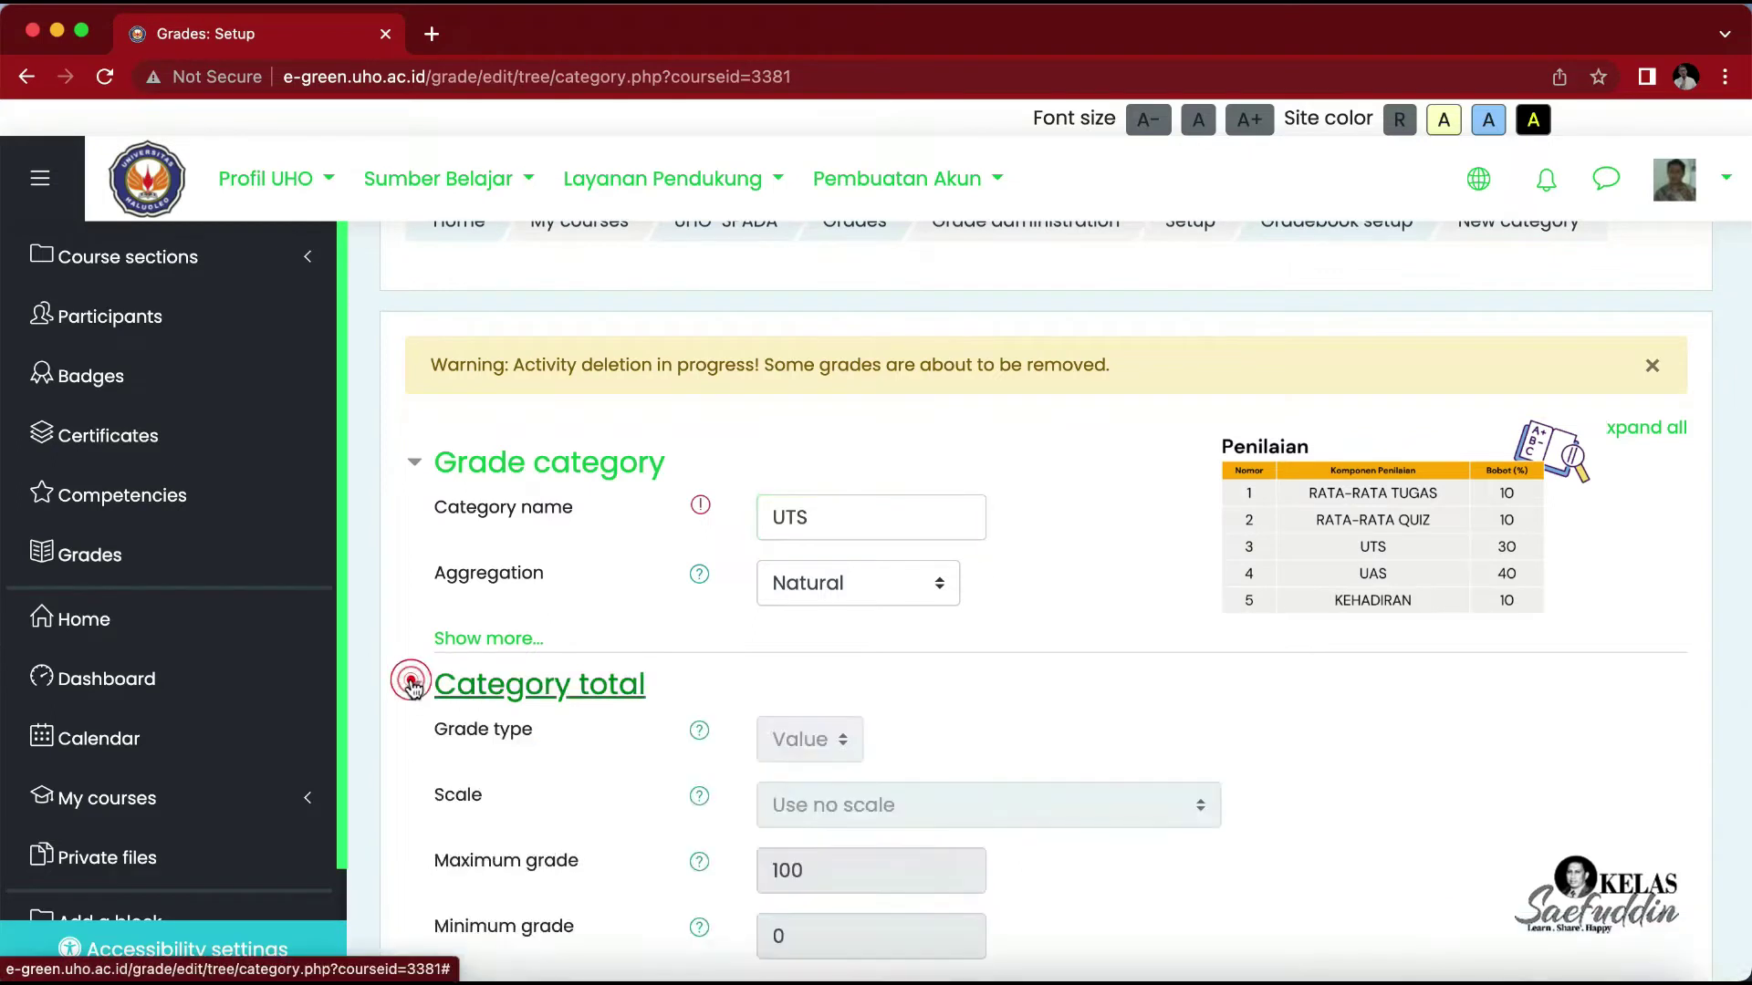
{"action": "scroll", "coordinate": [786, 769], "scroll_direction": "down", "scroll_amount": 4}
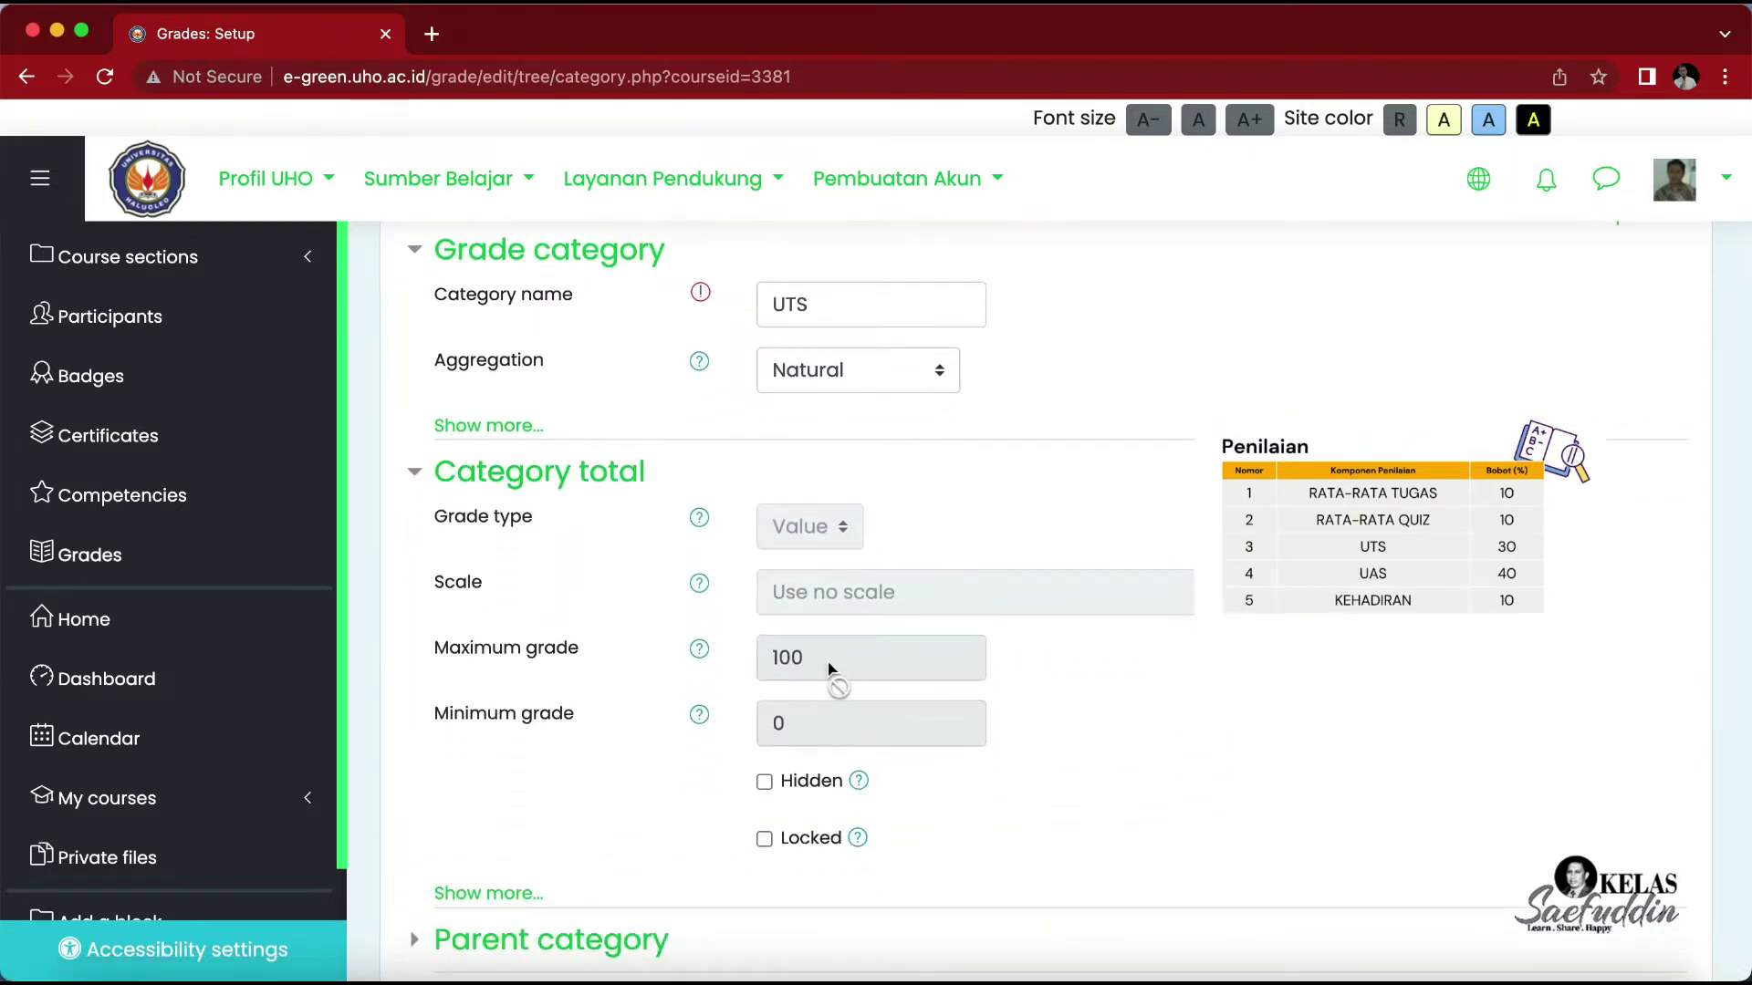
{"action": "left_click", "coordinate": [937, 381]}
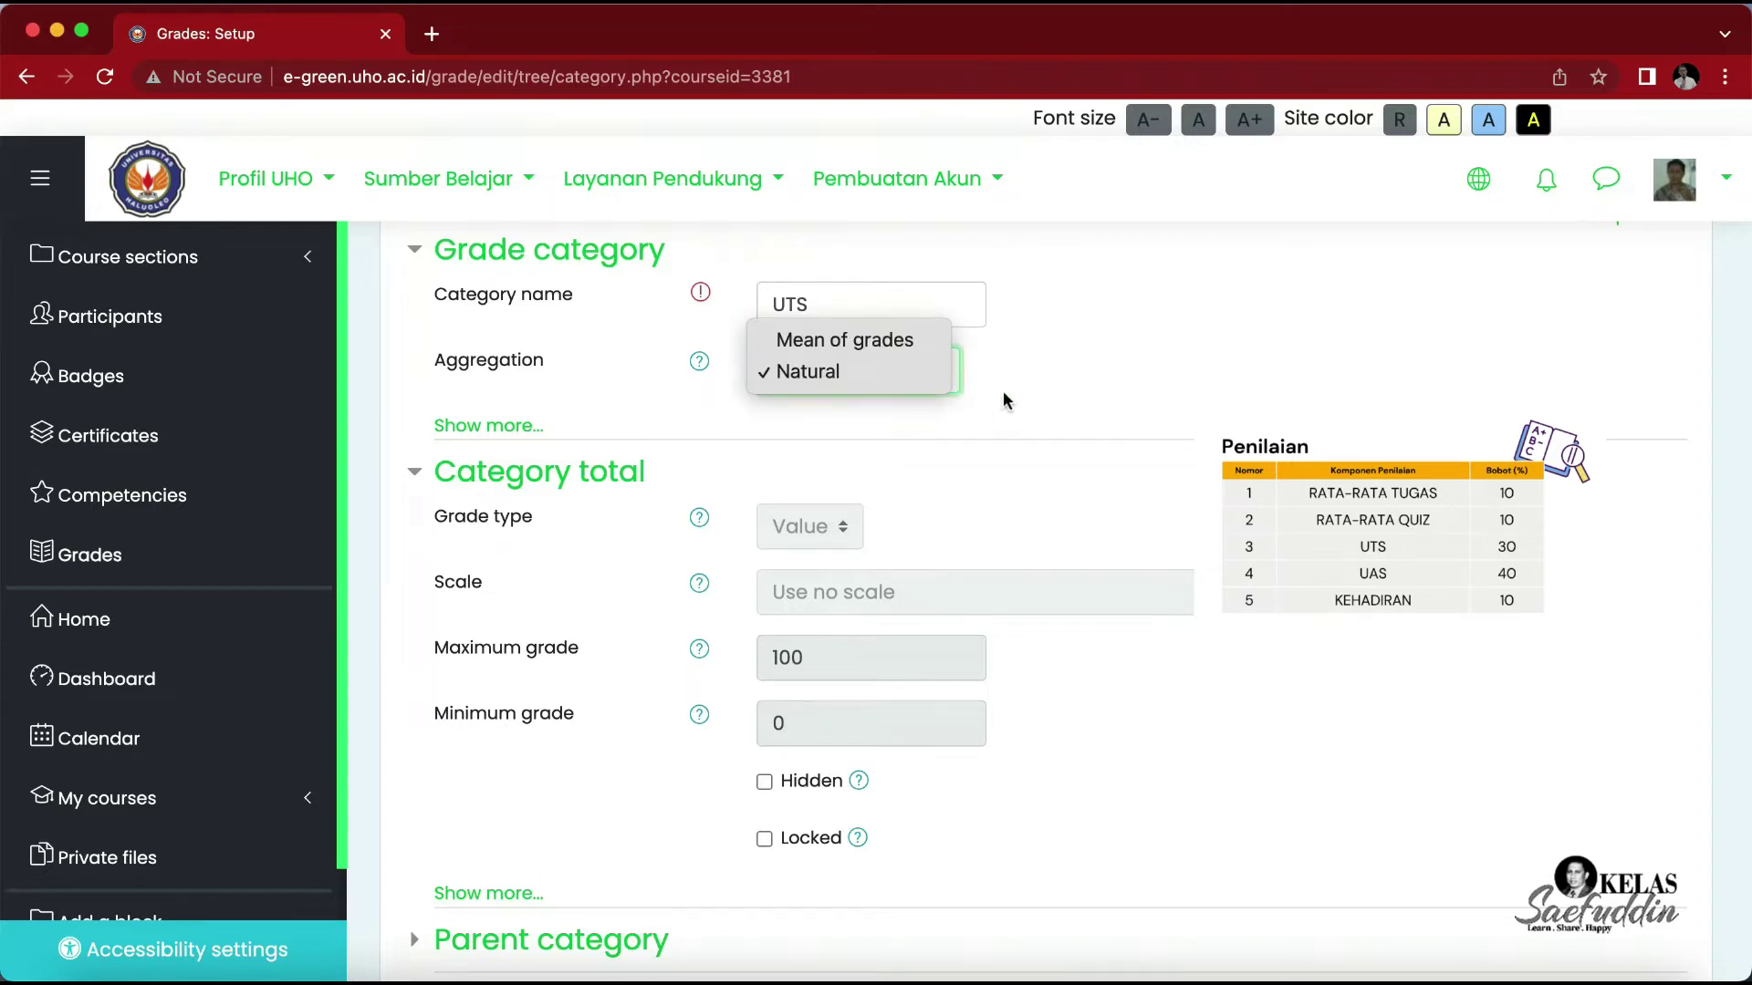
{"action": "left_click", "coordinate": [1025, 361]}
{"action": "scroll", "coordinate": [1029, 370], "scroll_direction": "up", "scroll_amount": 1}
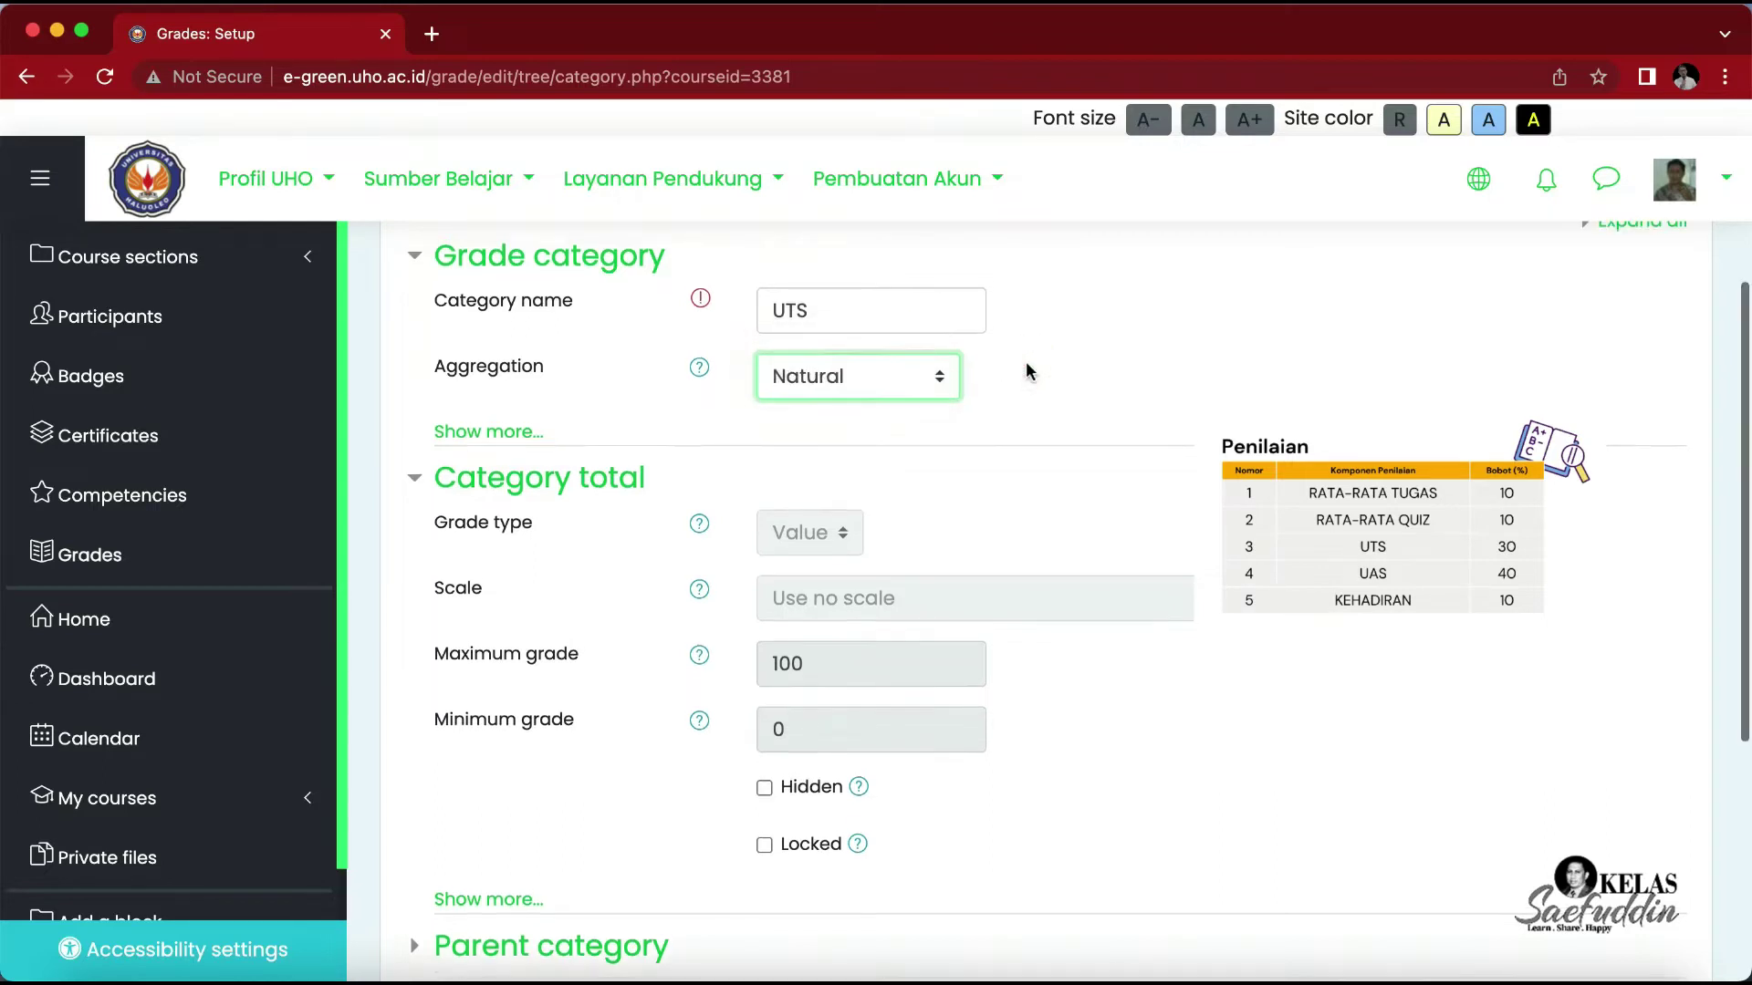
{"action": "left_click", "coordinate": [940, 382]}
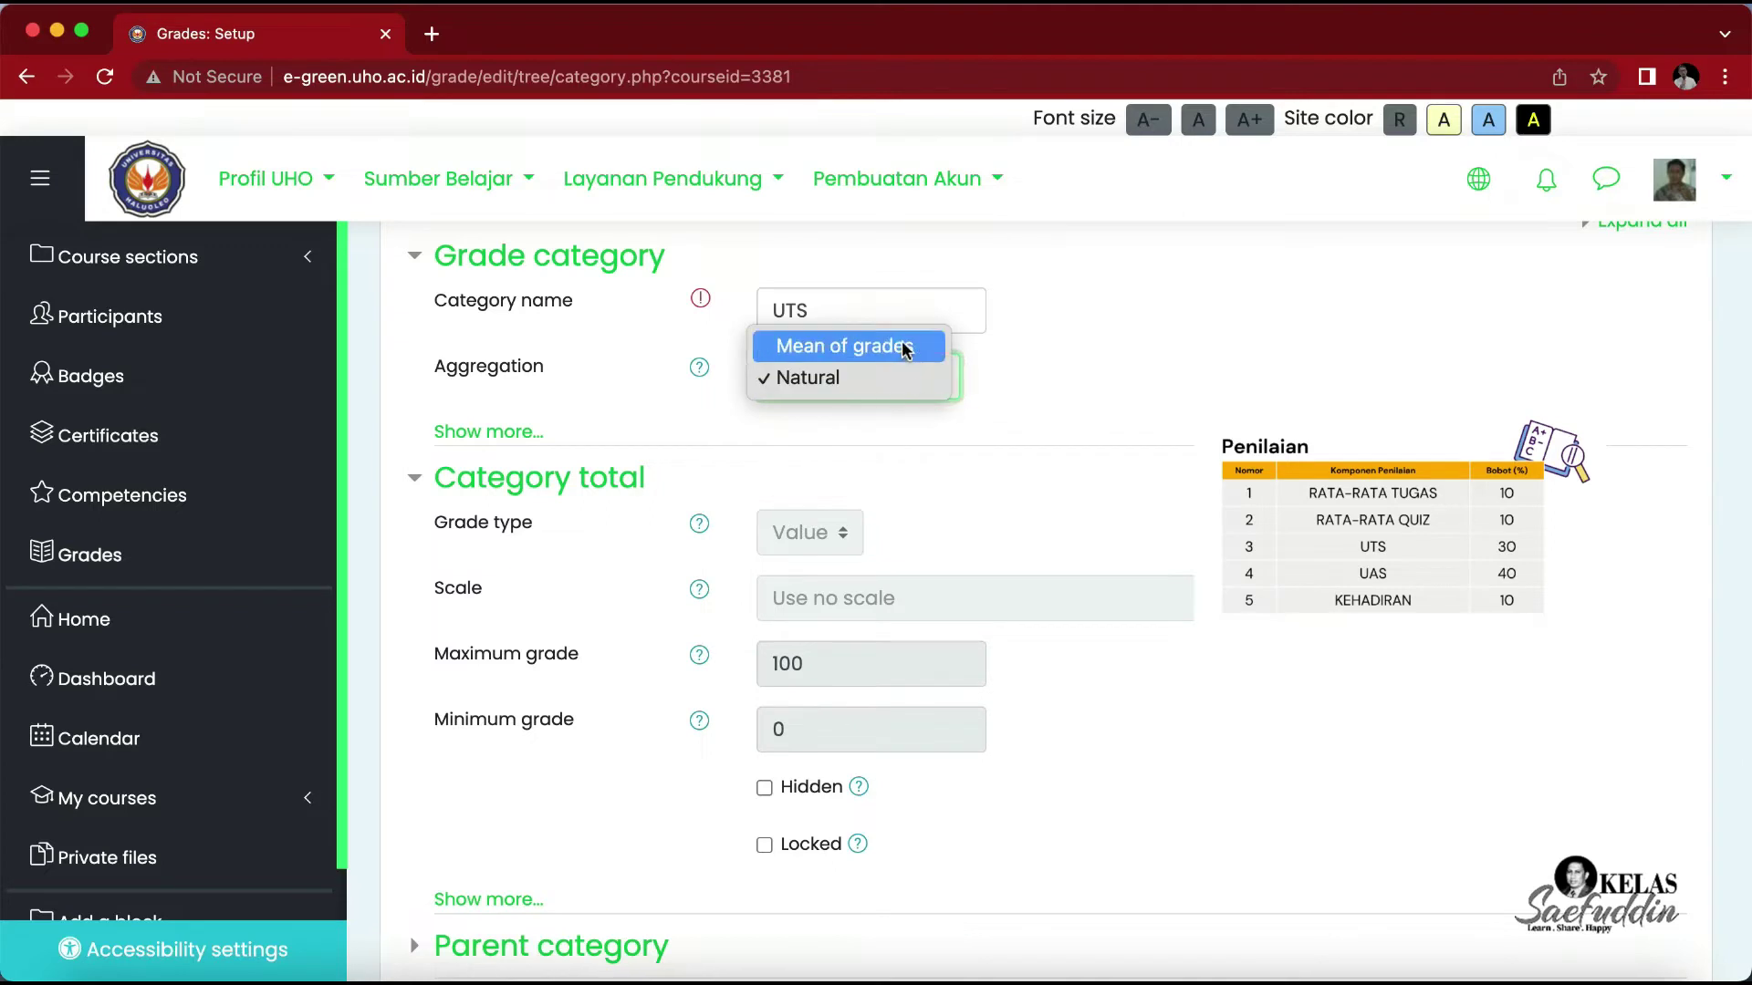
{"action": "left_click", "coordinate": [906, 348]}
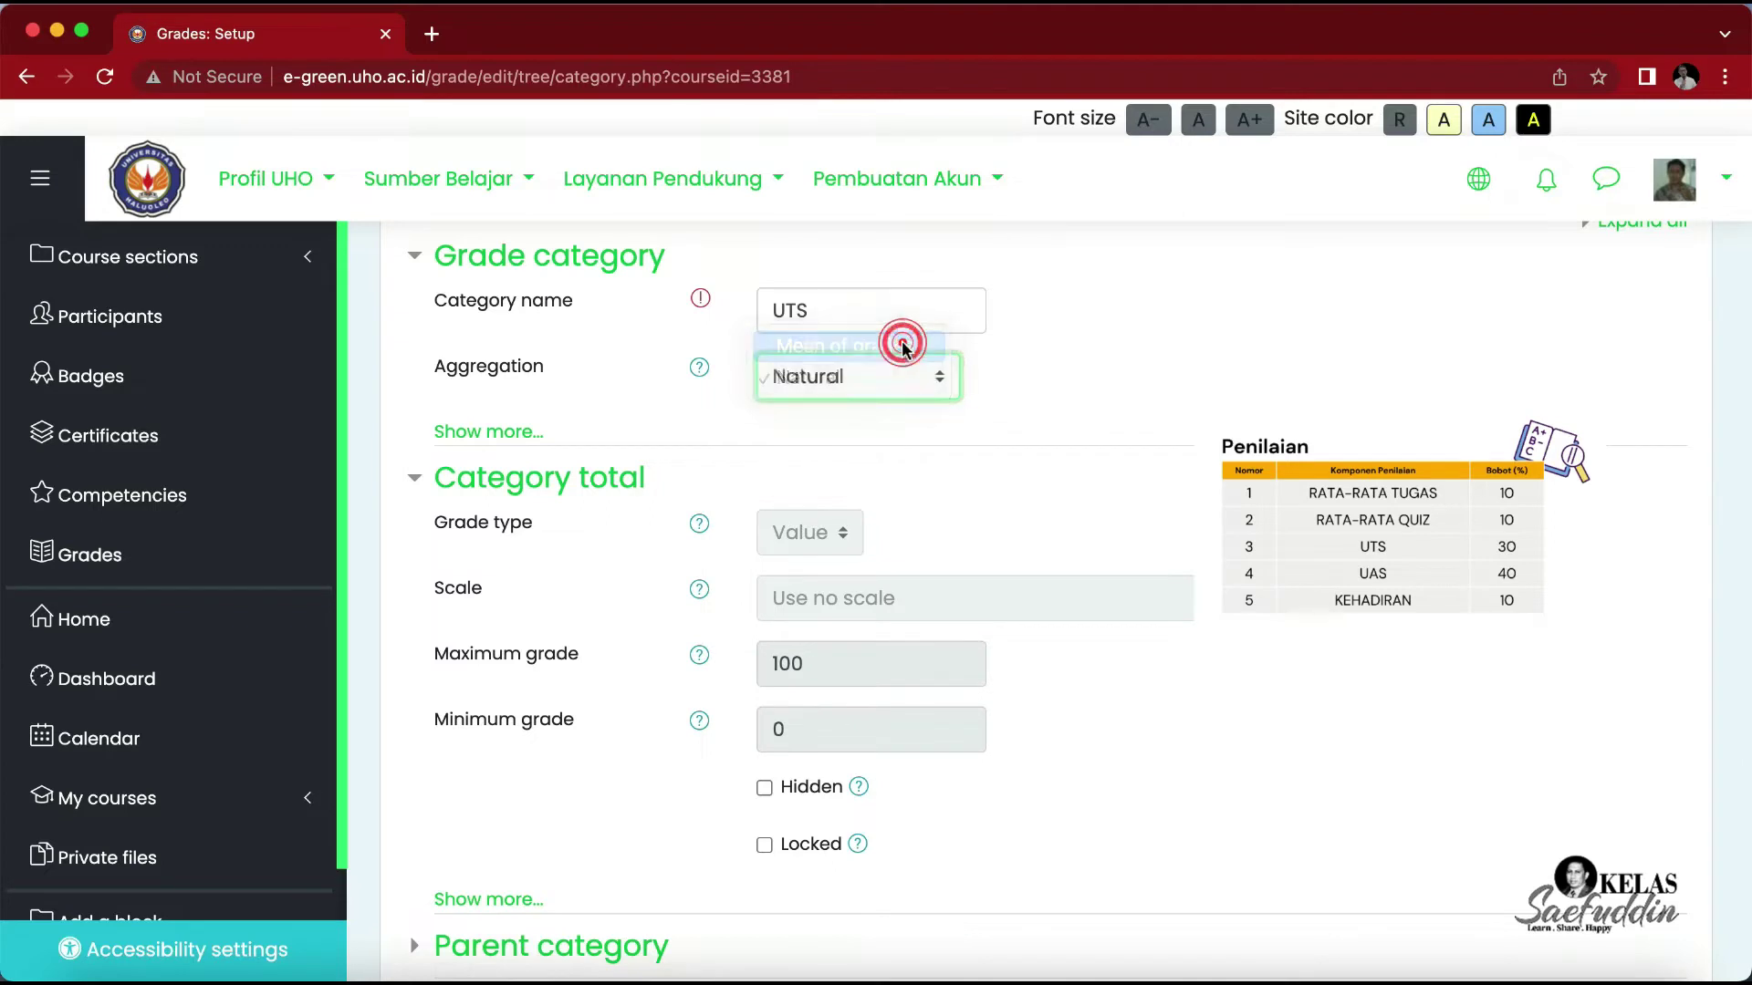
Step: Set the maximum grade in the UTS category's total to 30 and save the category
{"action": "left_click", "coordinate": [824, 671]}
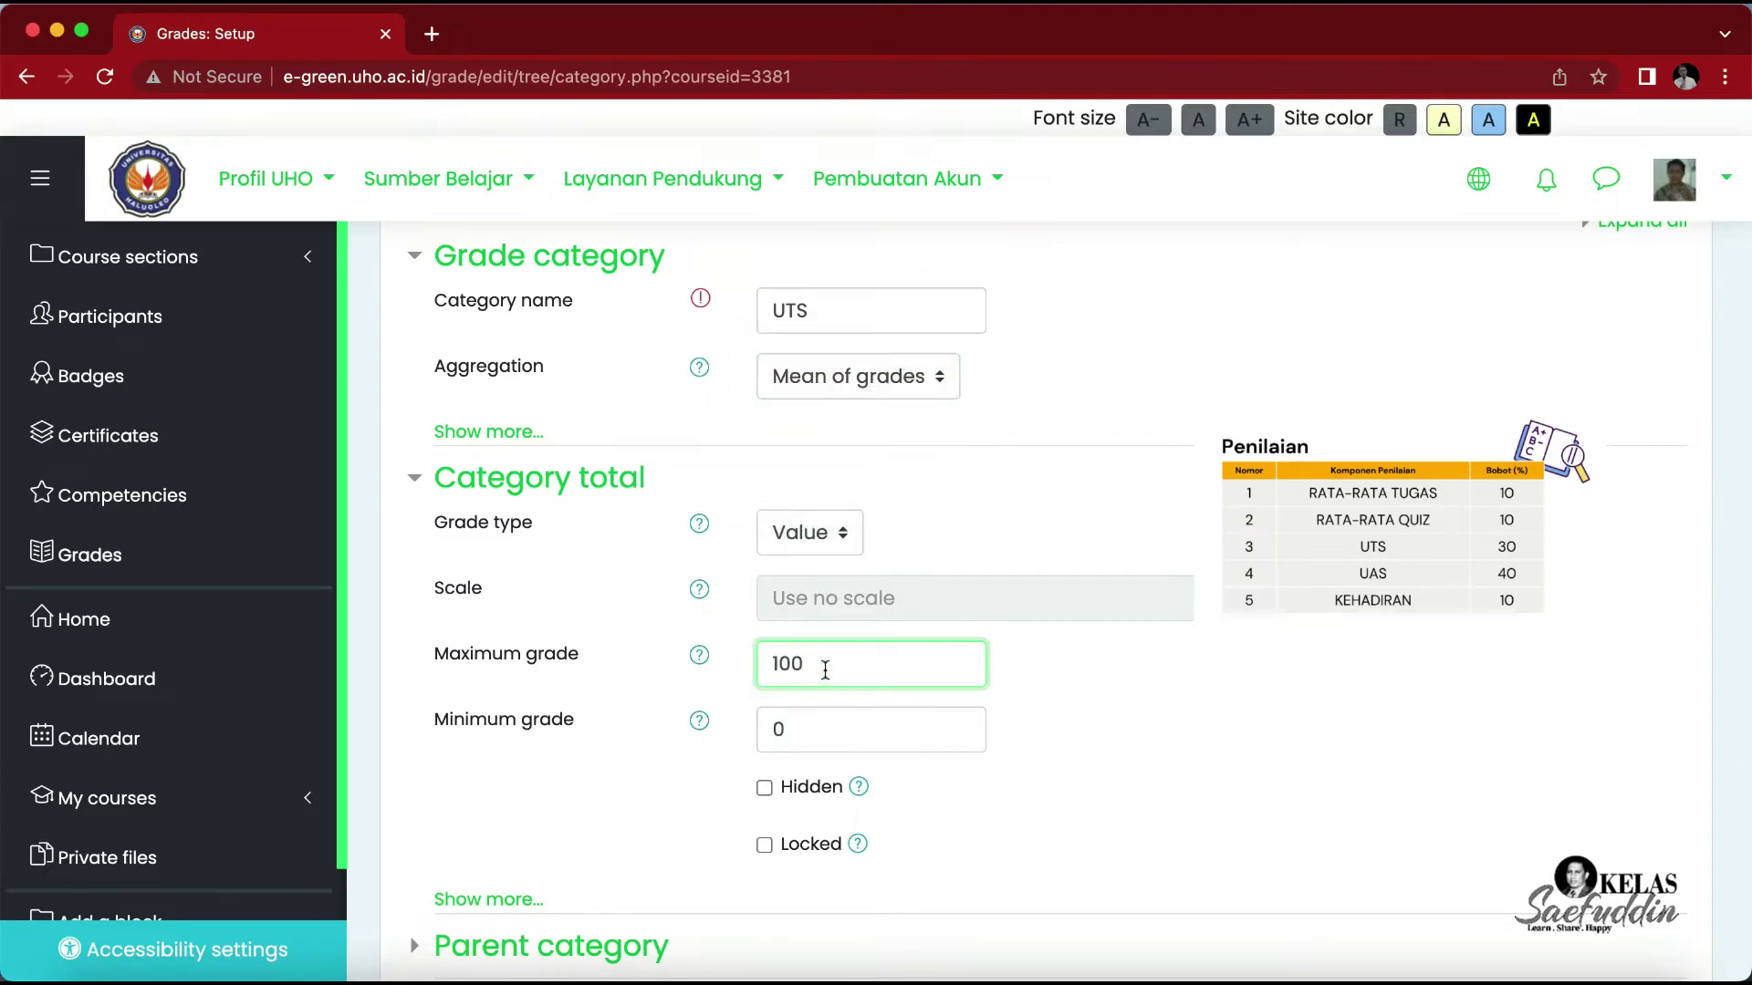
{"action": "key", "text": "BackSpace"}
{"action": "key", "text": "BackSpace"}
{"action": "key", "text": "BackSpace"}
{"action": "type", "text": "30"}
{"action": "scroll", "coordinate": [788, 797], "scroll_direction": "down", "scroll_amount": 5}
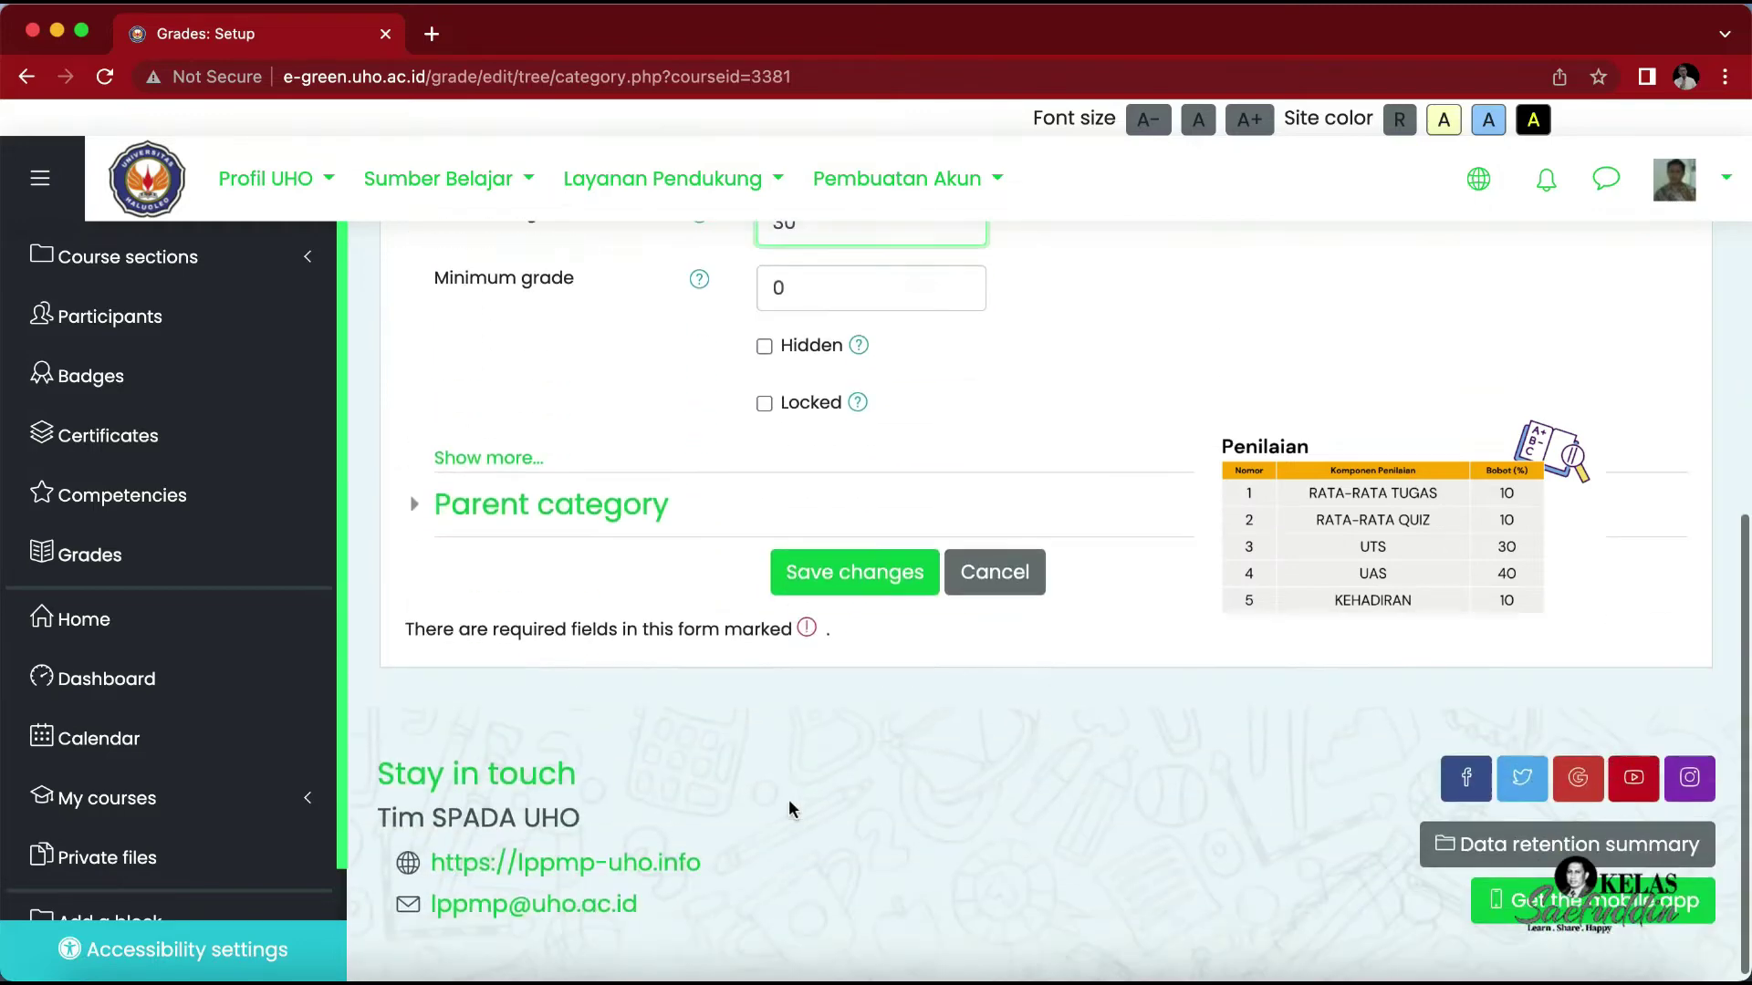
{"action": "left_click", "coordinate": [876, 570]}
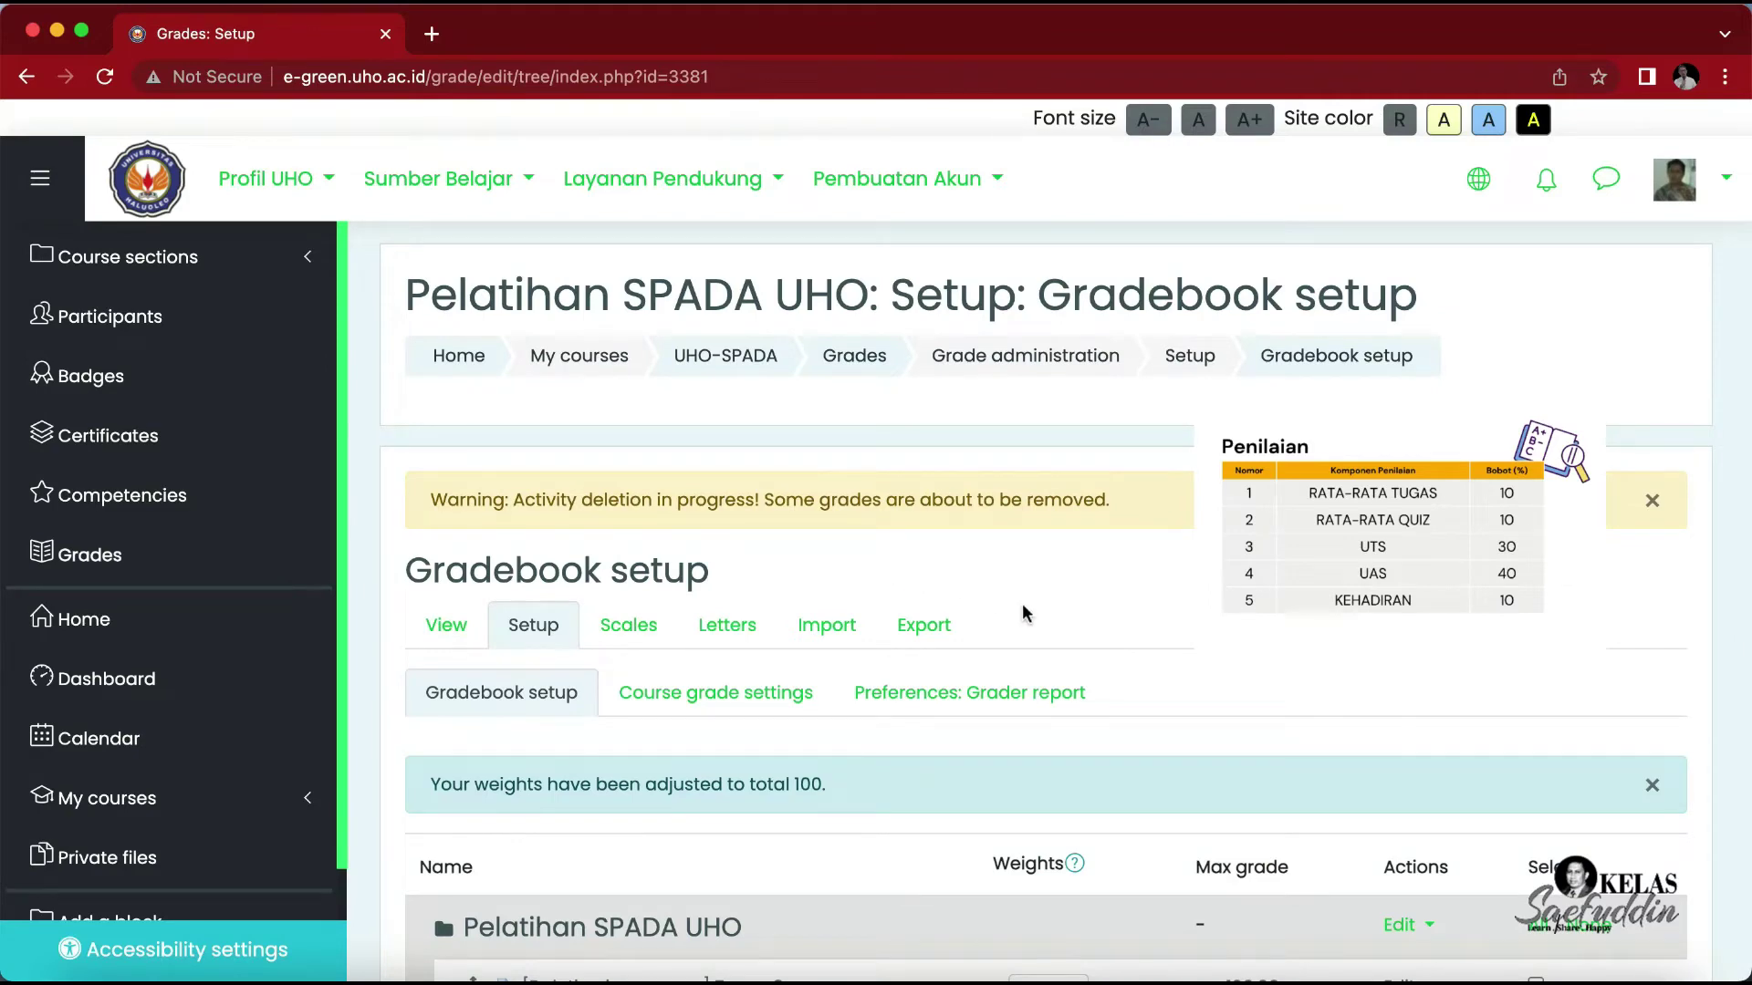
Step: Add another grade category named UAS with Mean of grades as its aggregation
{"action": "scroll", "coordinate": [1022, 604], "scroll_direction": "down", "scroll_amount": 6}
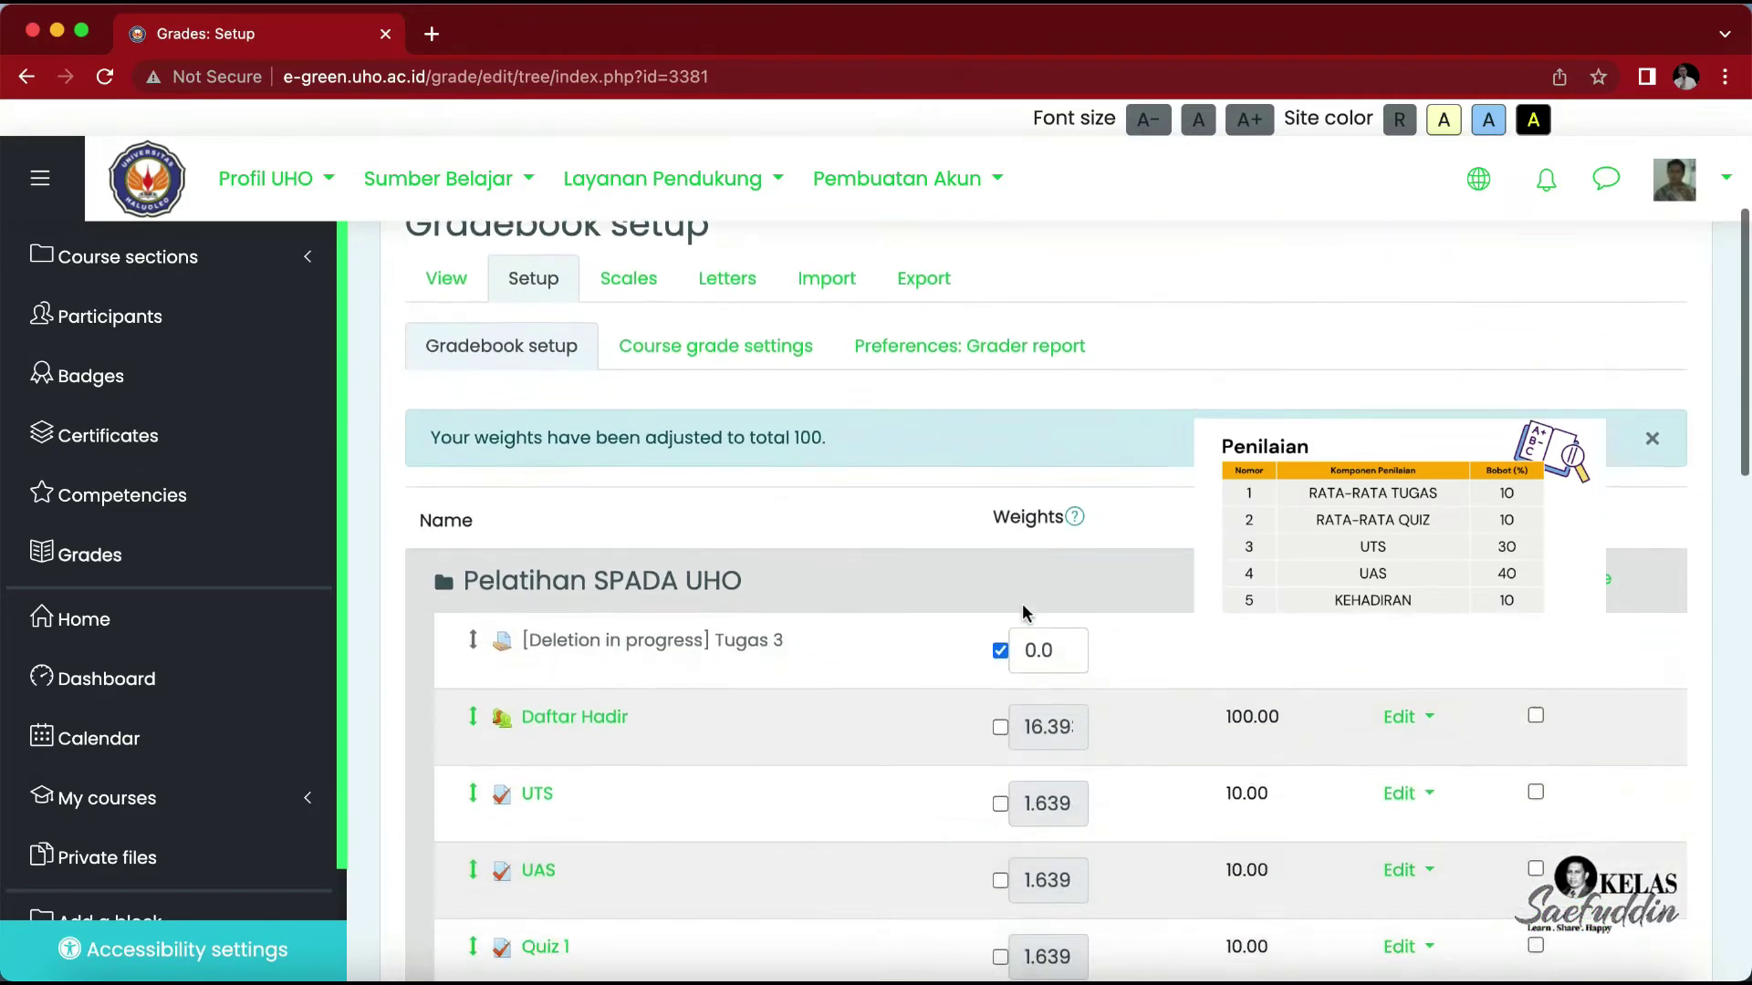
{"action": "scroll", "coordinate": [1021, 604], "scroll_direction": "down", "scroll_amount": 6}
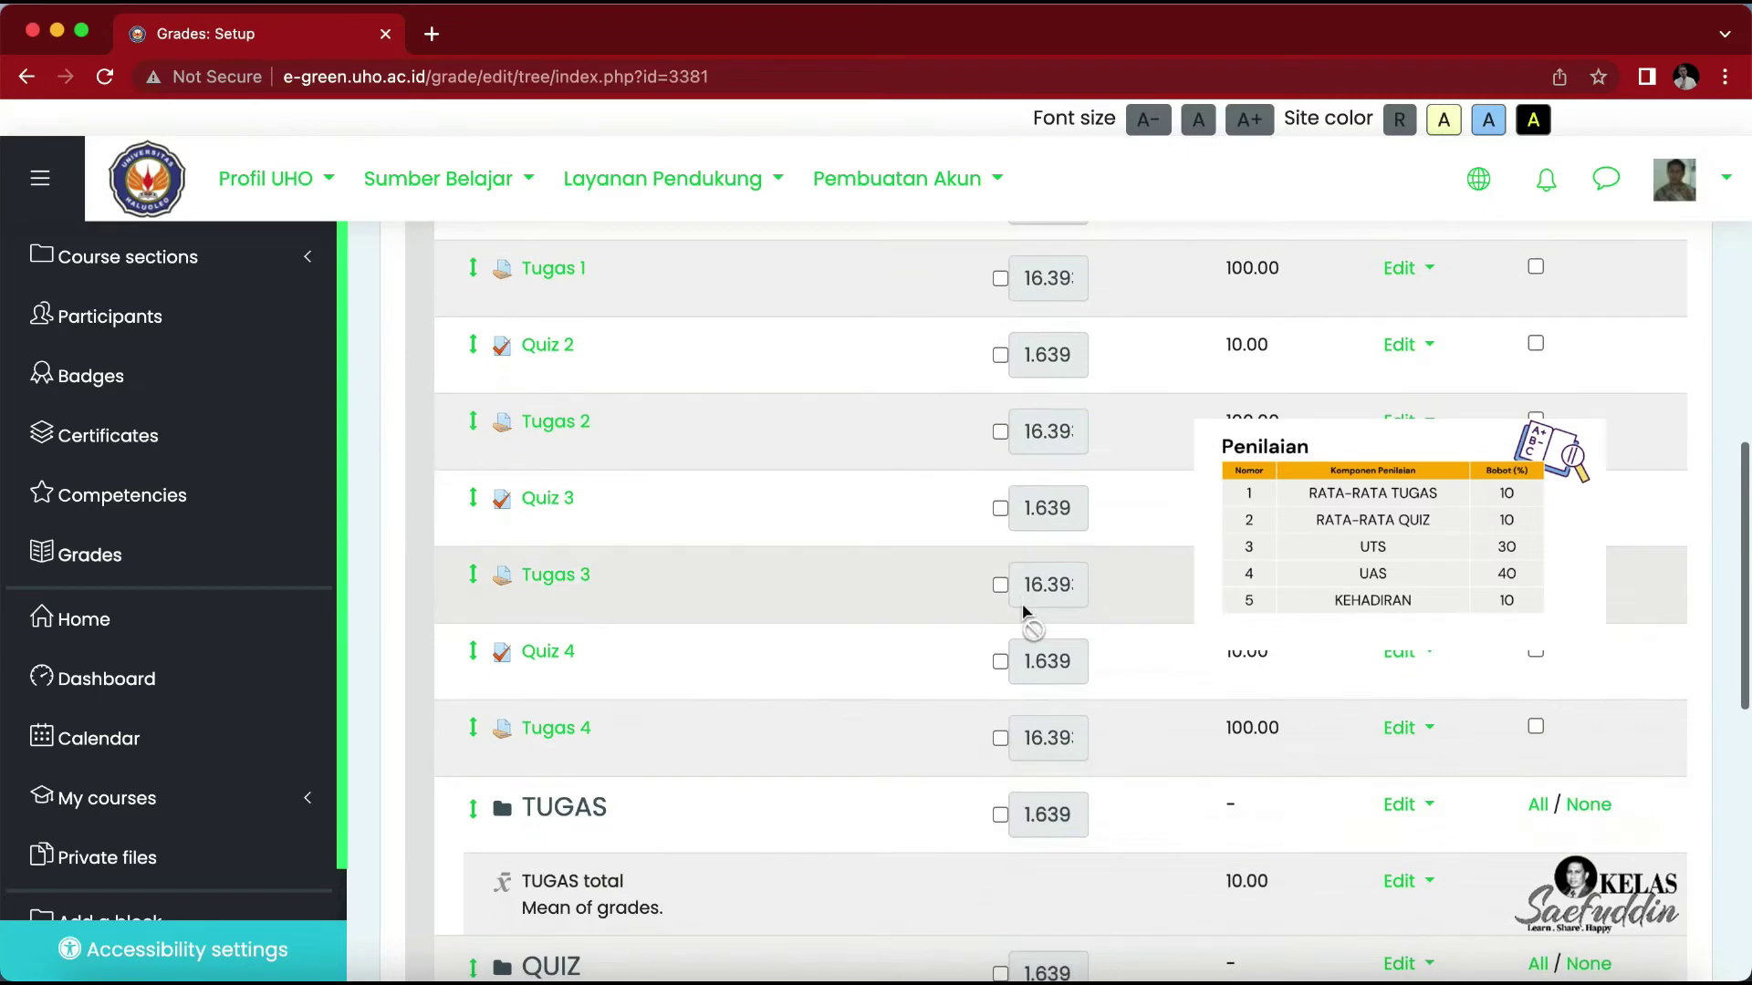
{"action": "scroll", "coordinate": [1014, 644], "scroll_direction": "down", "scroll_amount": 8}
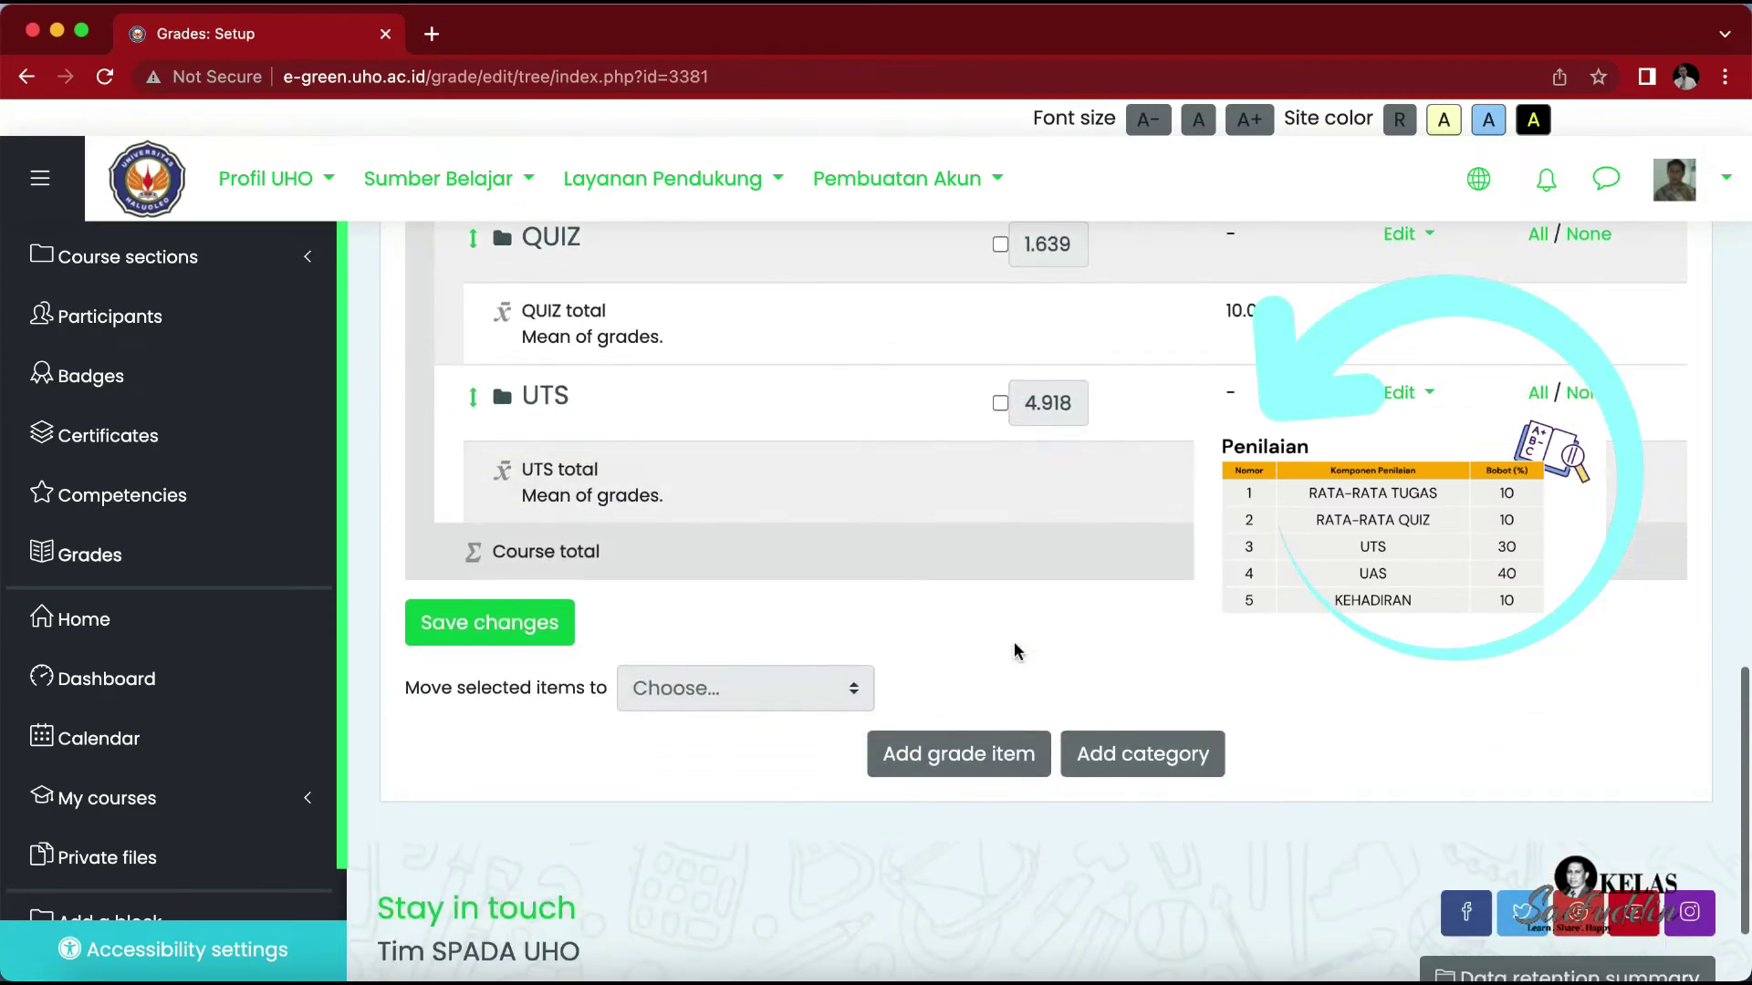
{"action": "left_click", "coordinate": [1115, 741]}
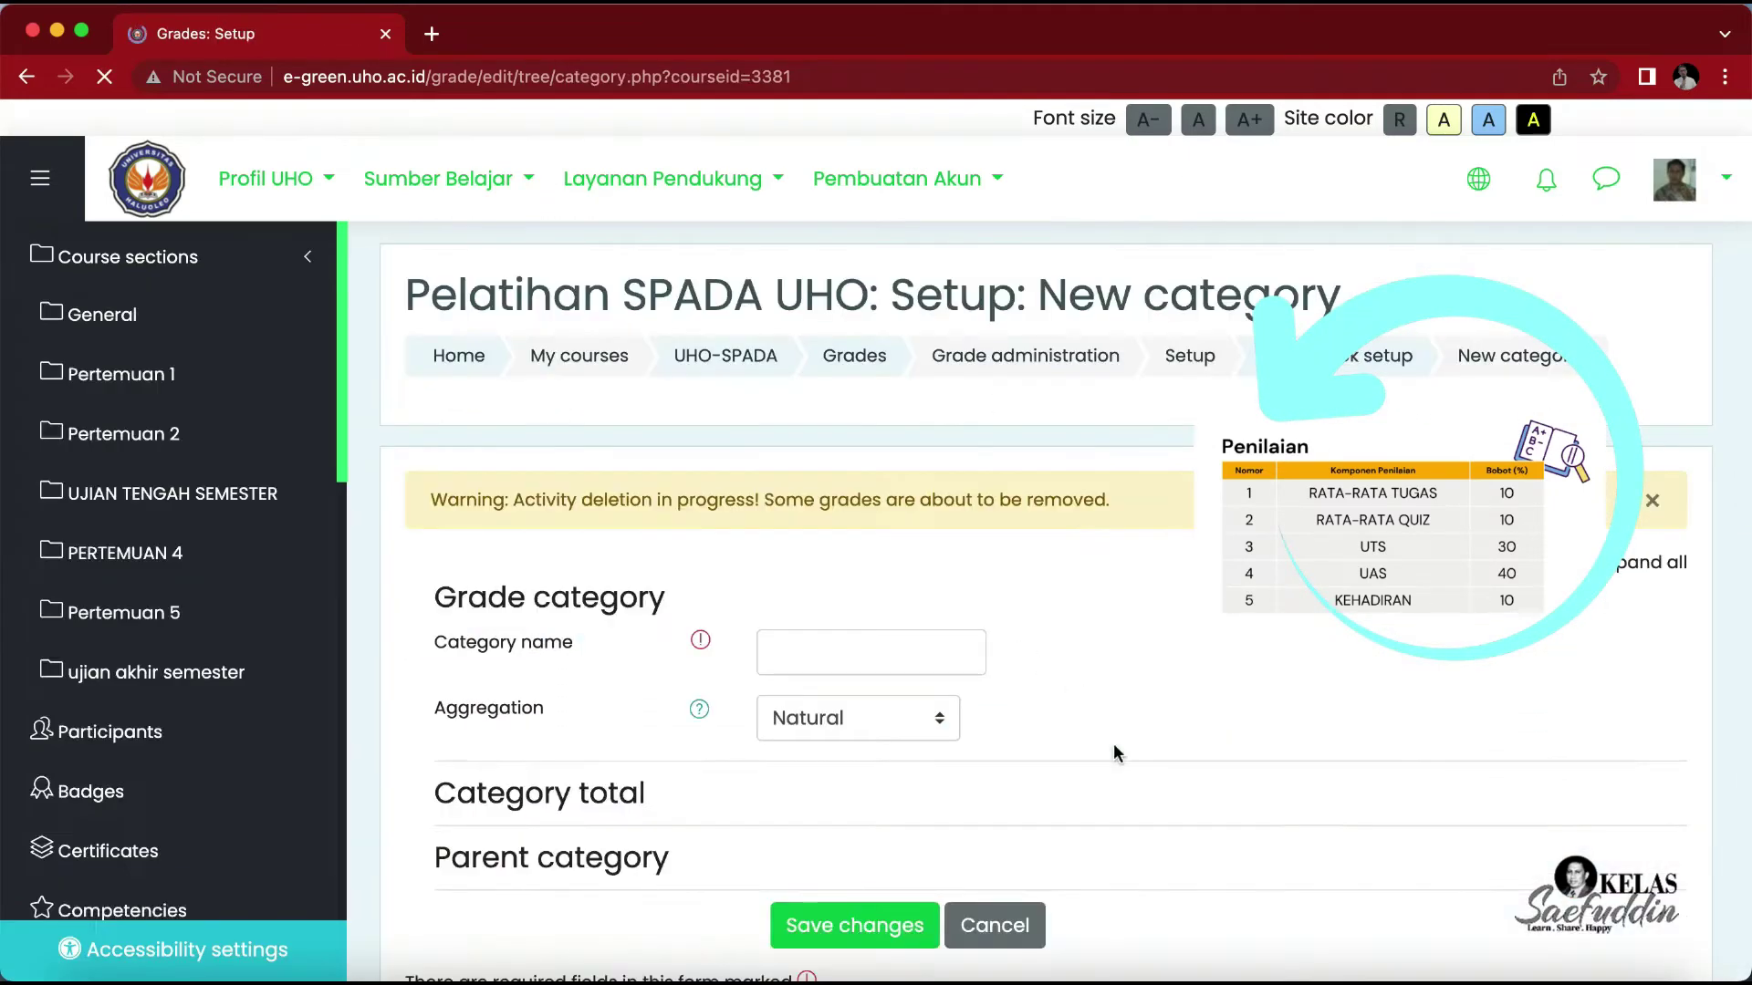
{"action": "left_click", "coordinate": [897, 660]}
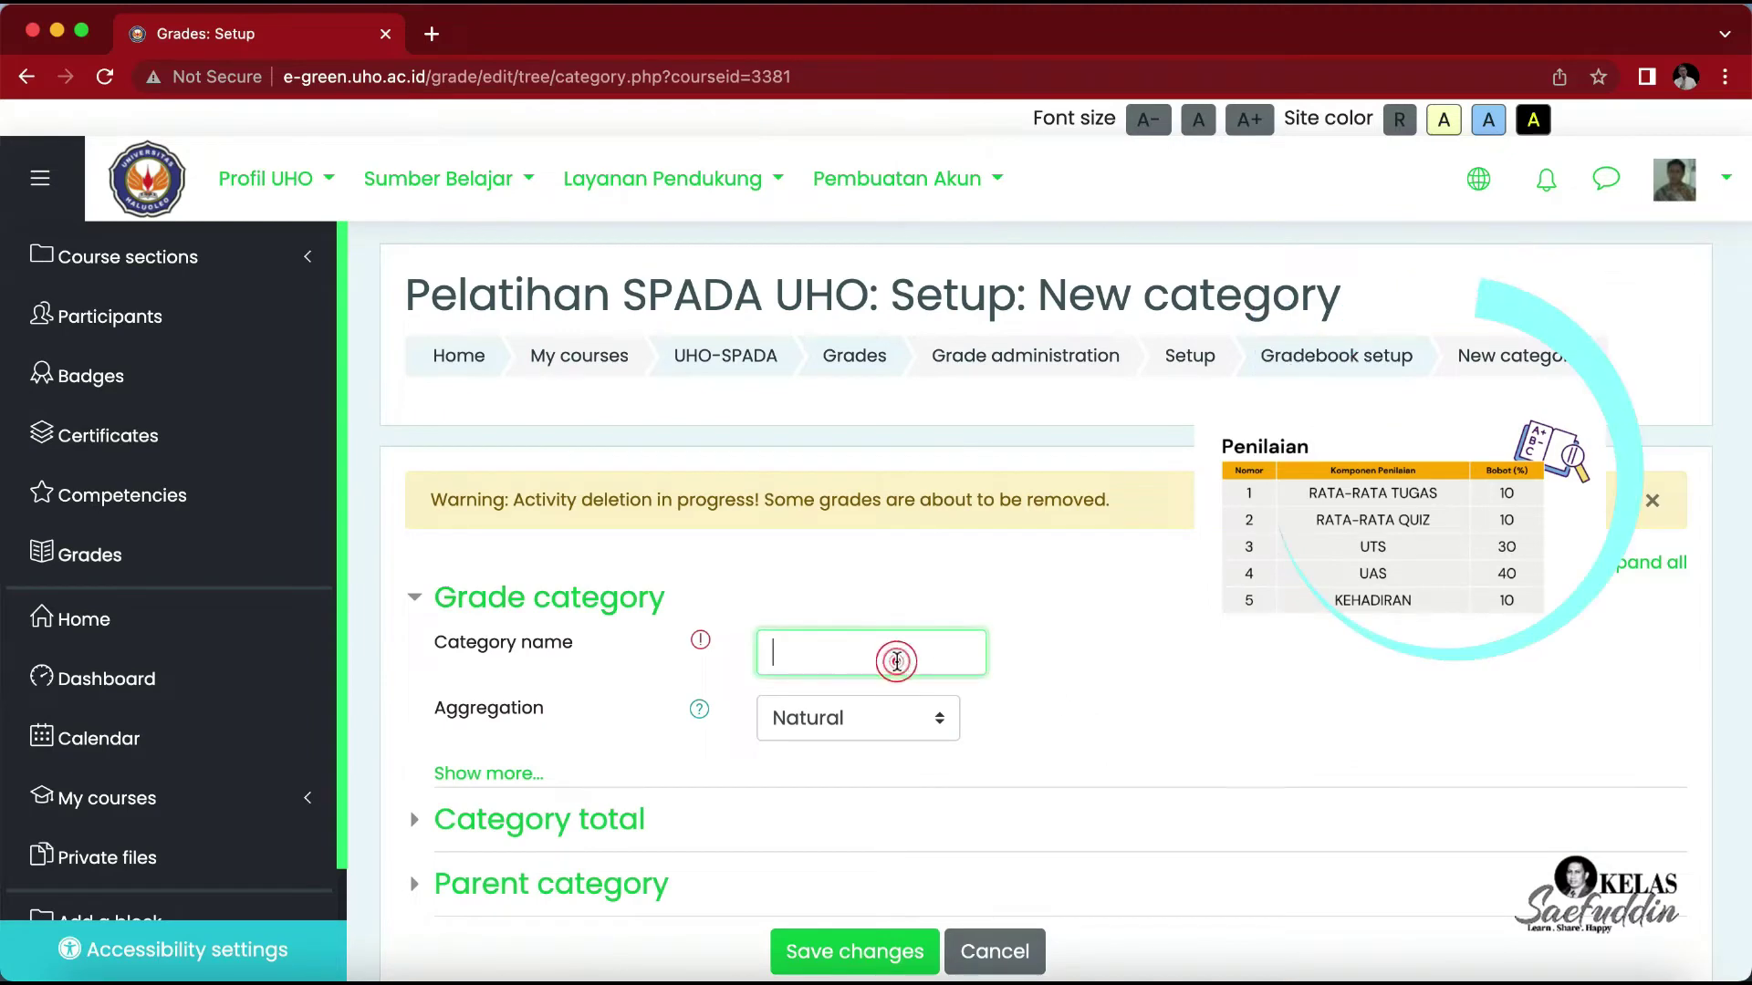
{"action": "type", "text": "UAS"}
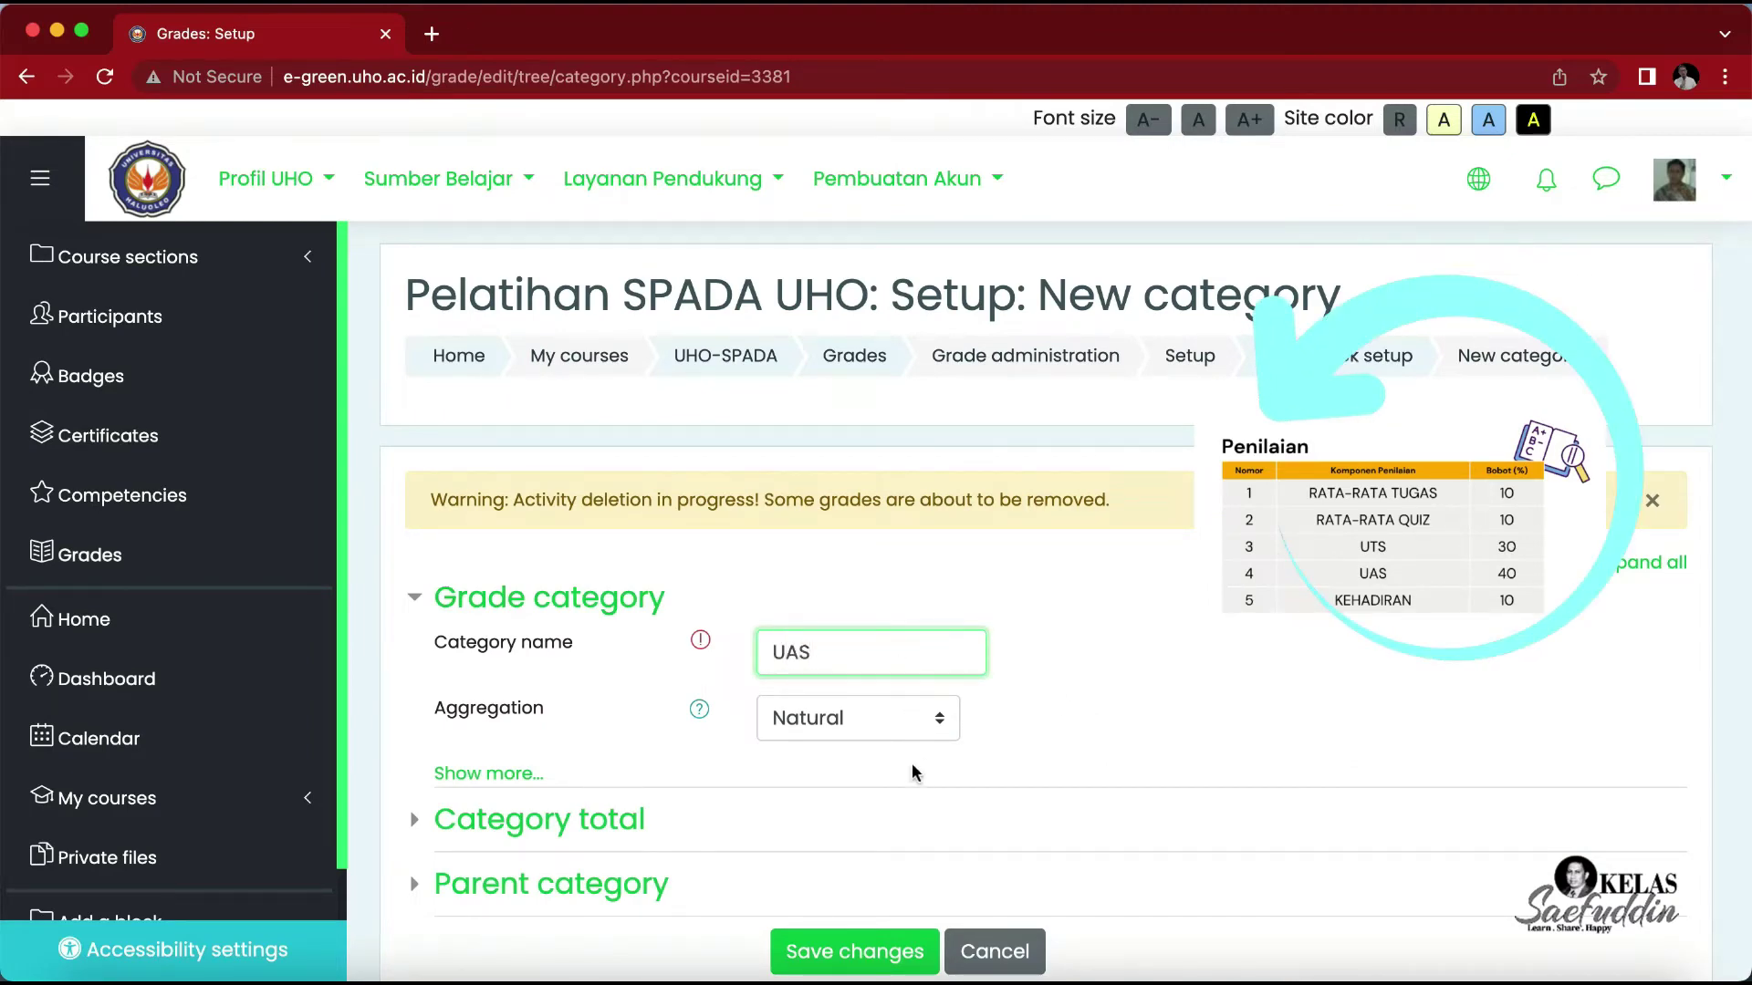
{"action": "left_click", "coordinate": [937, 725]}
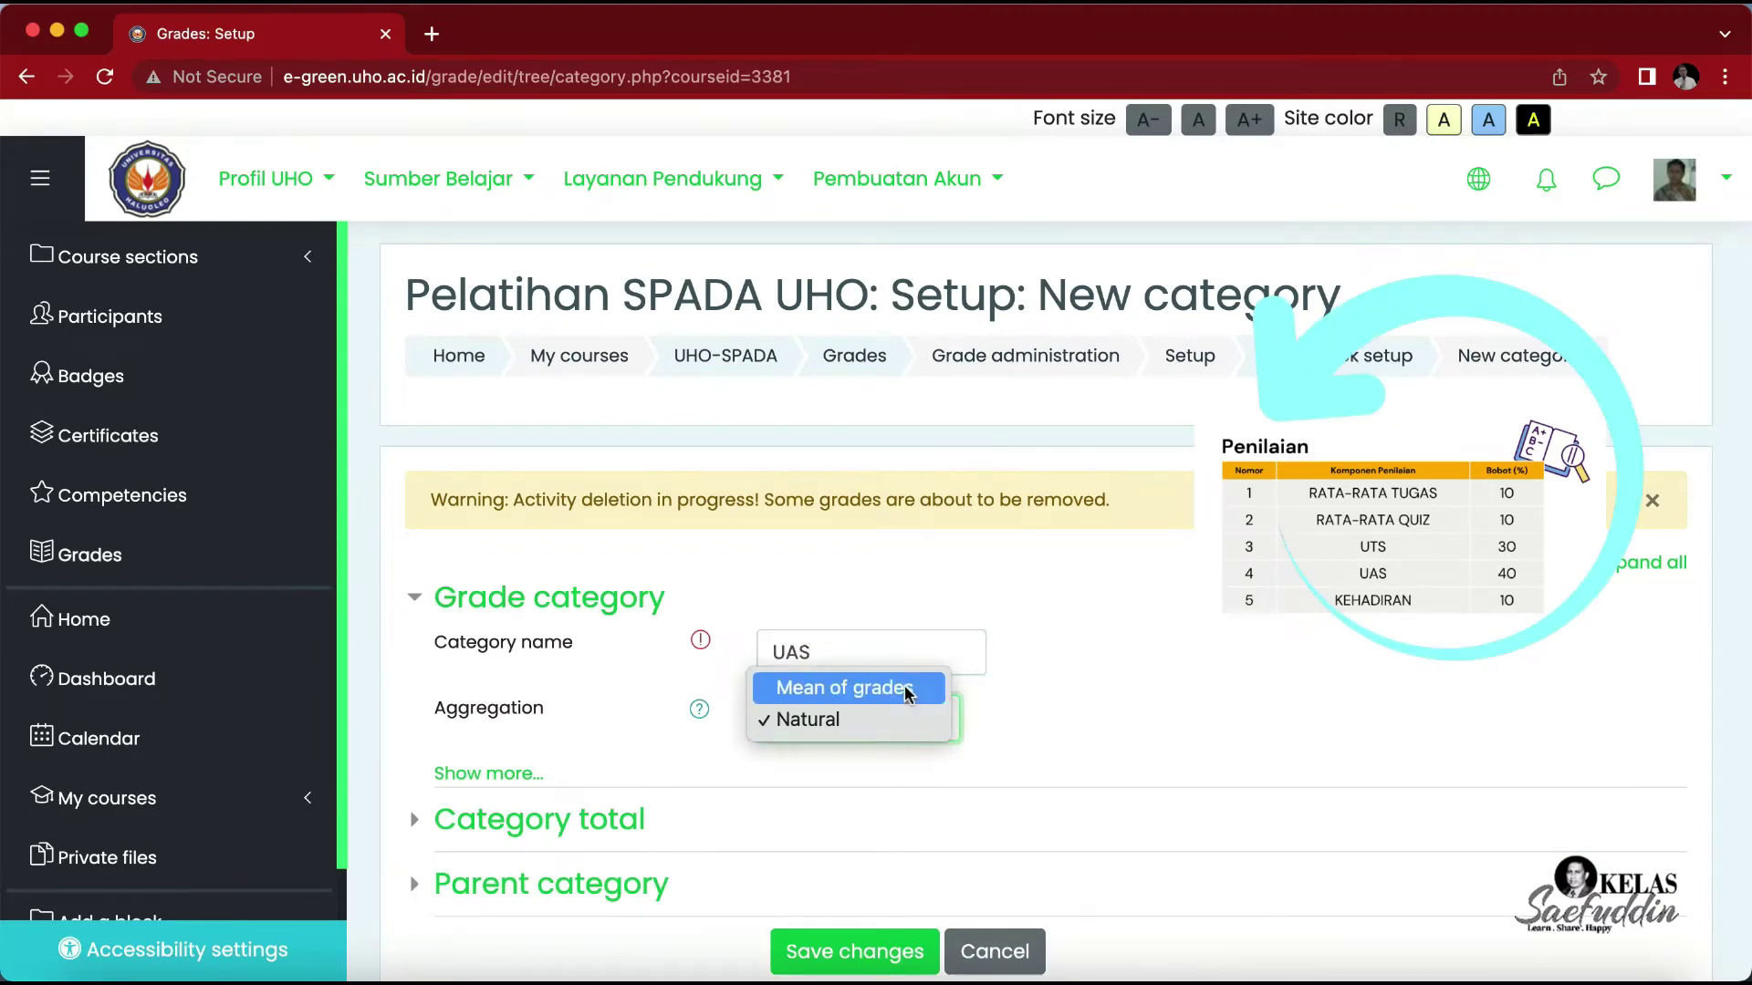
{"action": "left_click", "coordinate": [906, 683]}
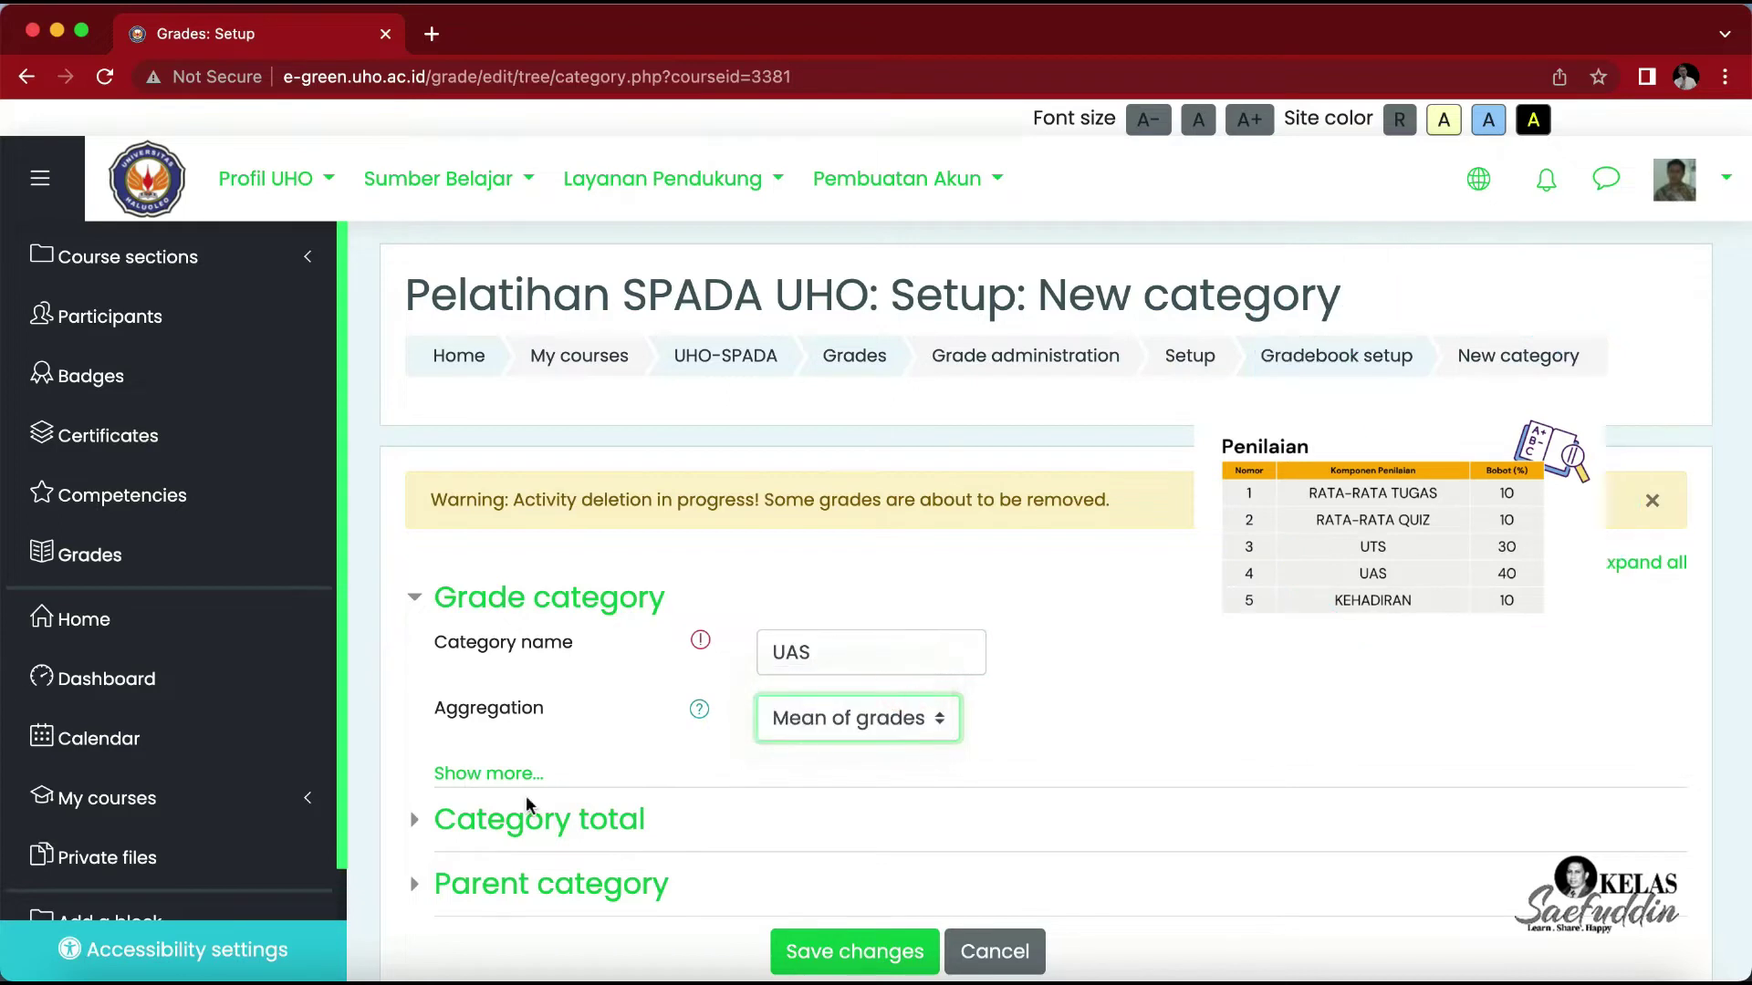
Step: Set the maximum grade in the UAS category's total to 40 and save the category
{"action": "left_click", "coordinate": [416, 824]}
{"action": "scroll", "coordinate": [825, 830], "scroll_direction": "down", "scroll_amount": 5}
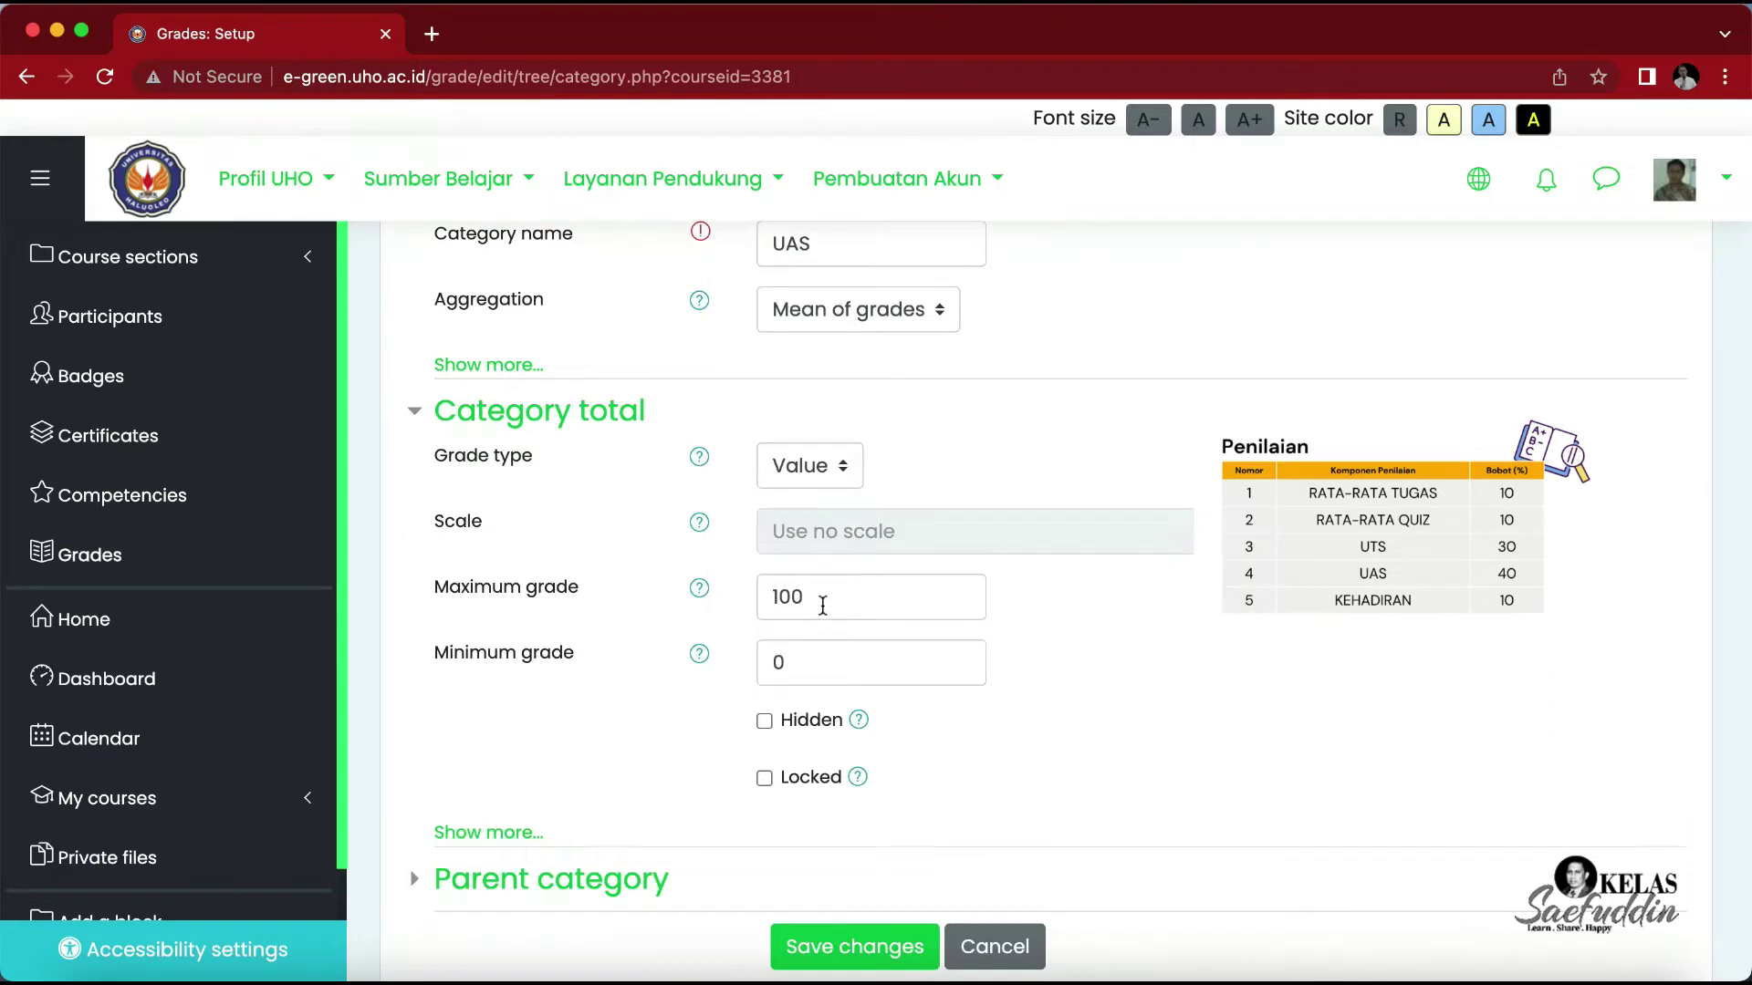
{"action": "left_click", "coordinate": [823, 605]}
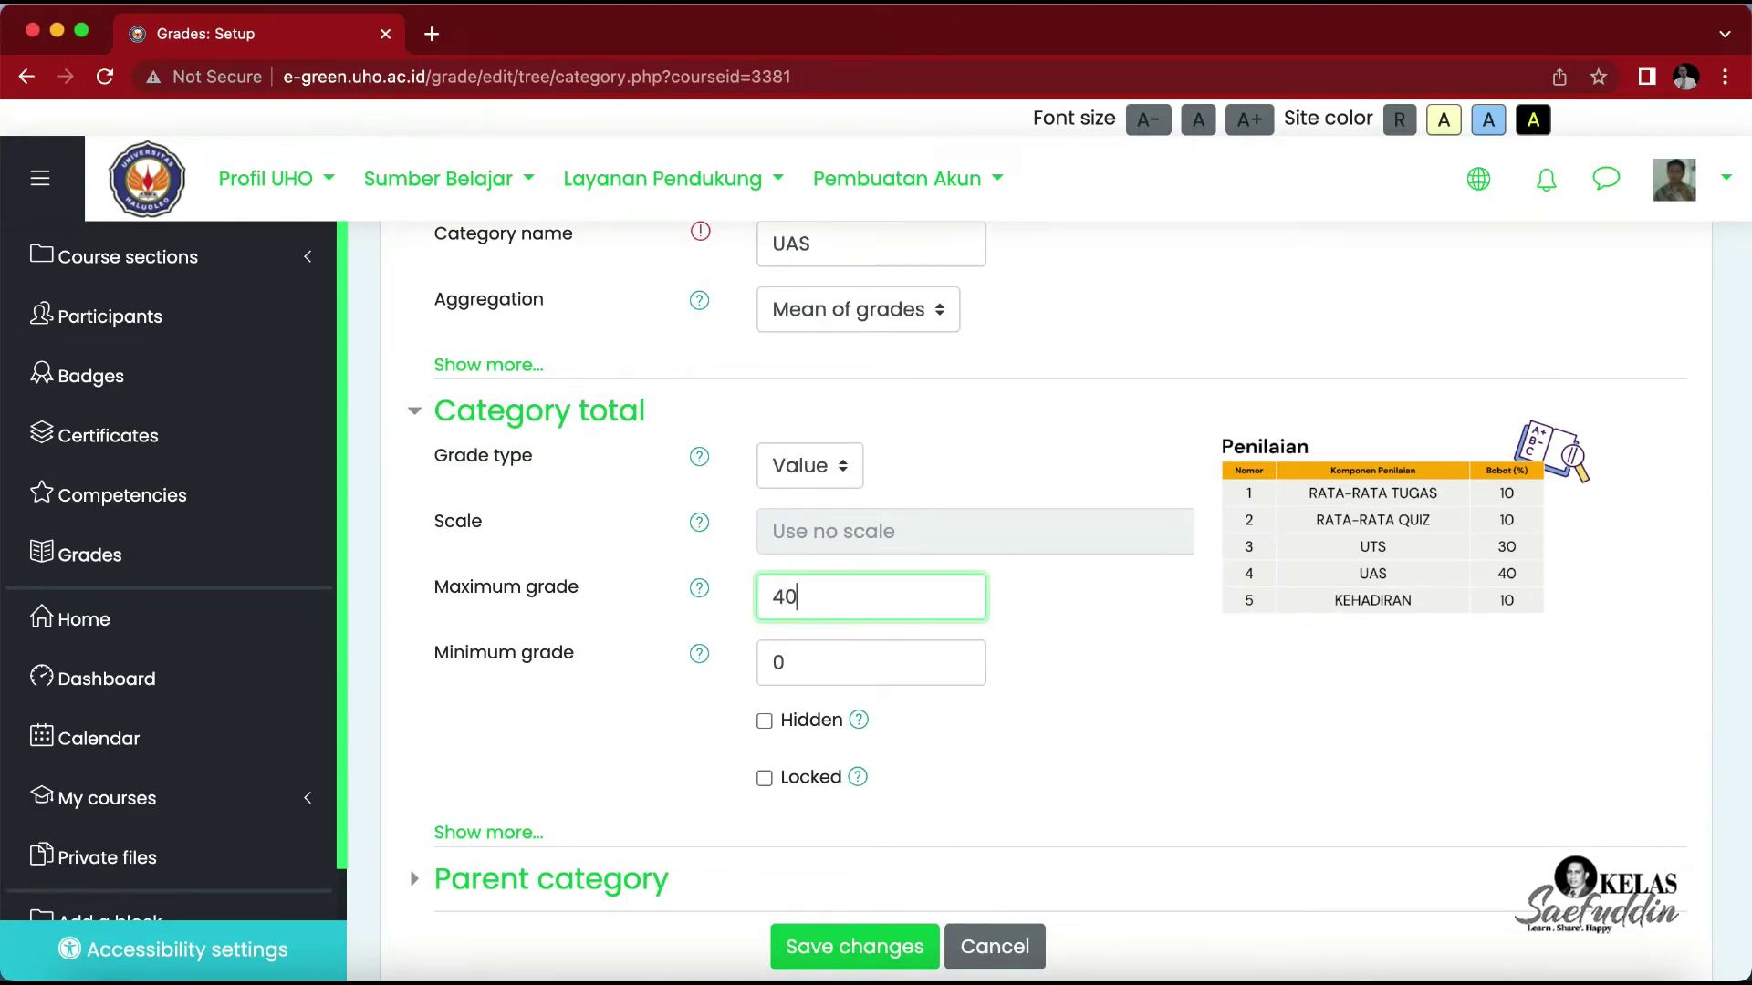
{"action": "left_click", "coordinate": [904, 962]}
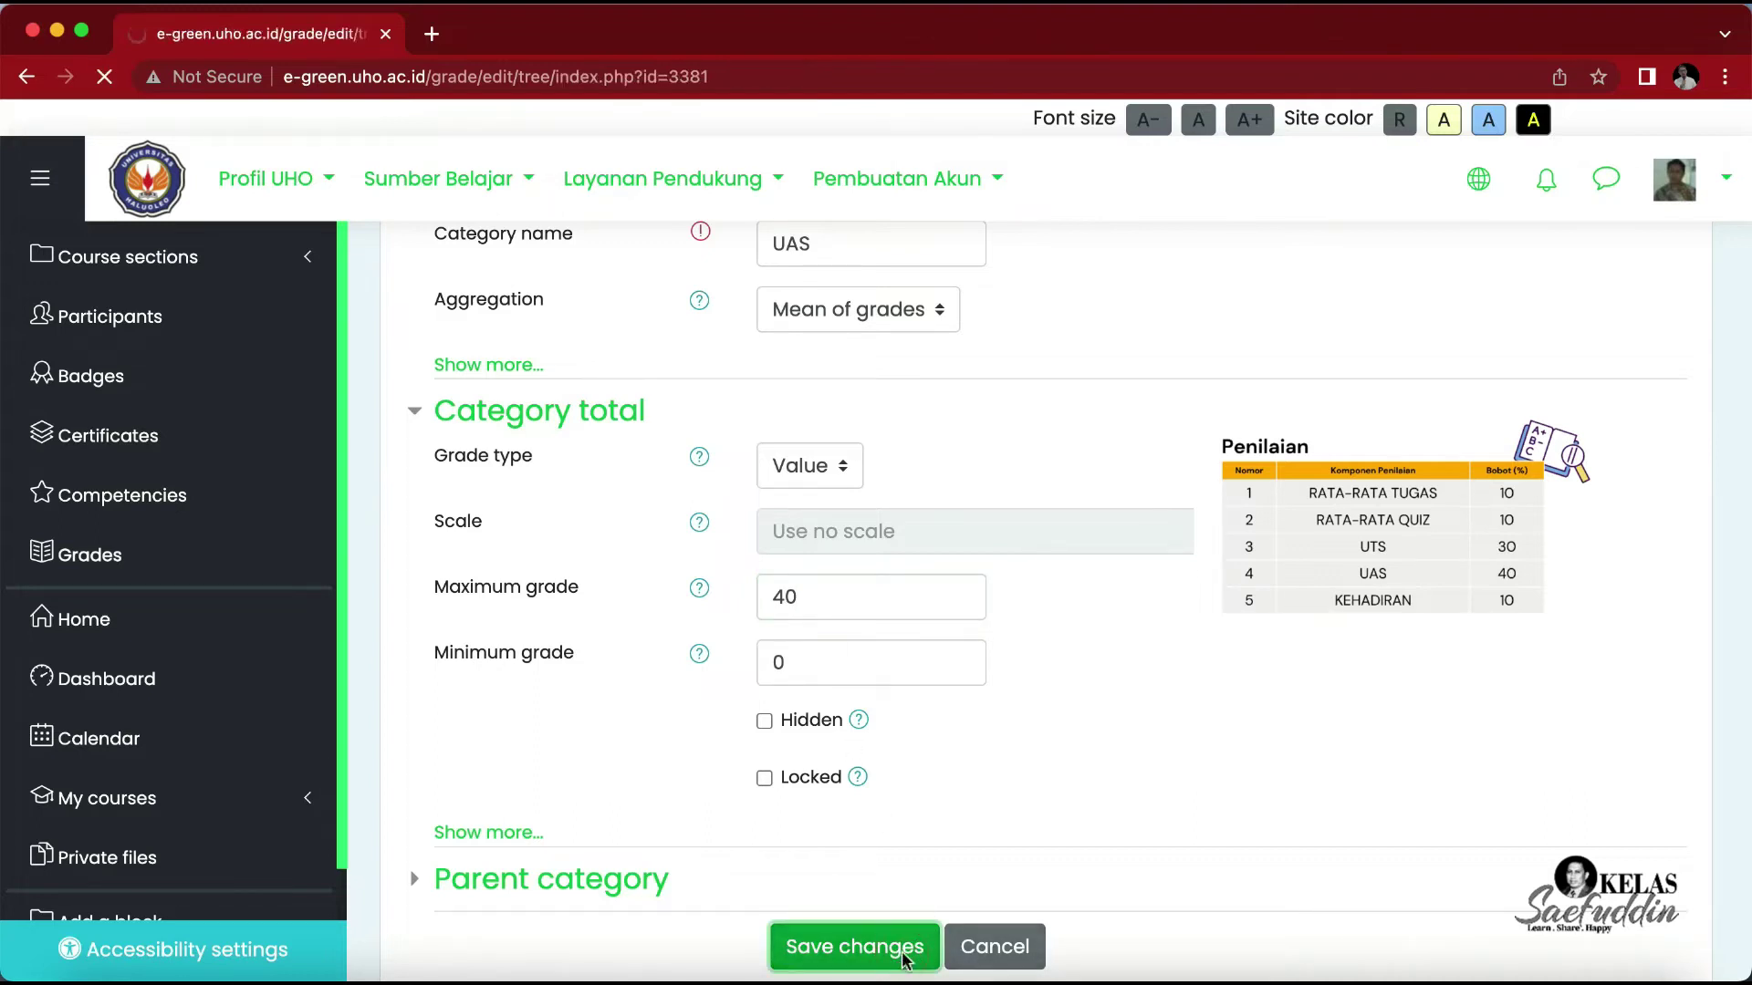
Step: Add another grade category named KEHADIRAN with Mean of grades as its aggregation
{"action": "scroll", "coordinate": [904, 962], "scroll_direction": "down", "scroll_amount": 15}
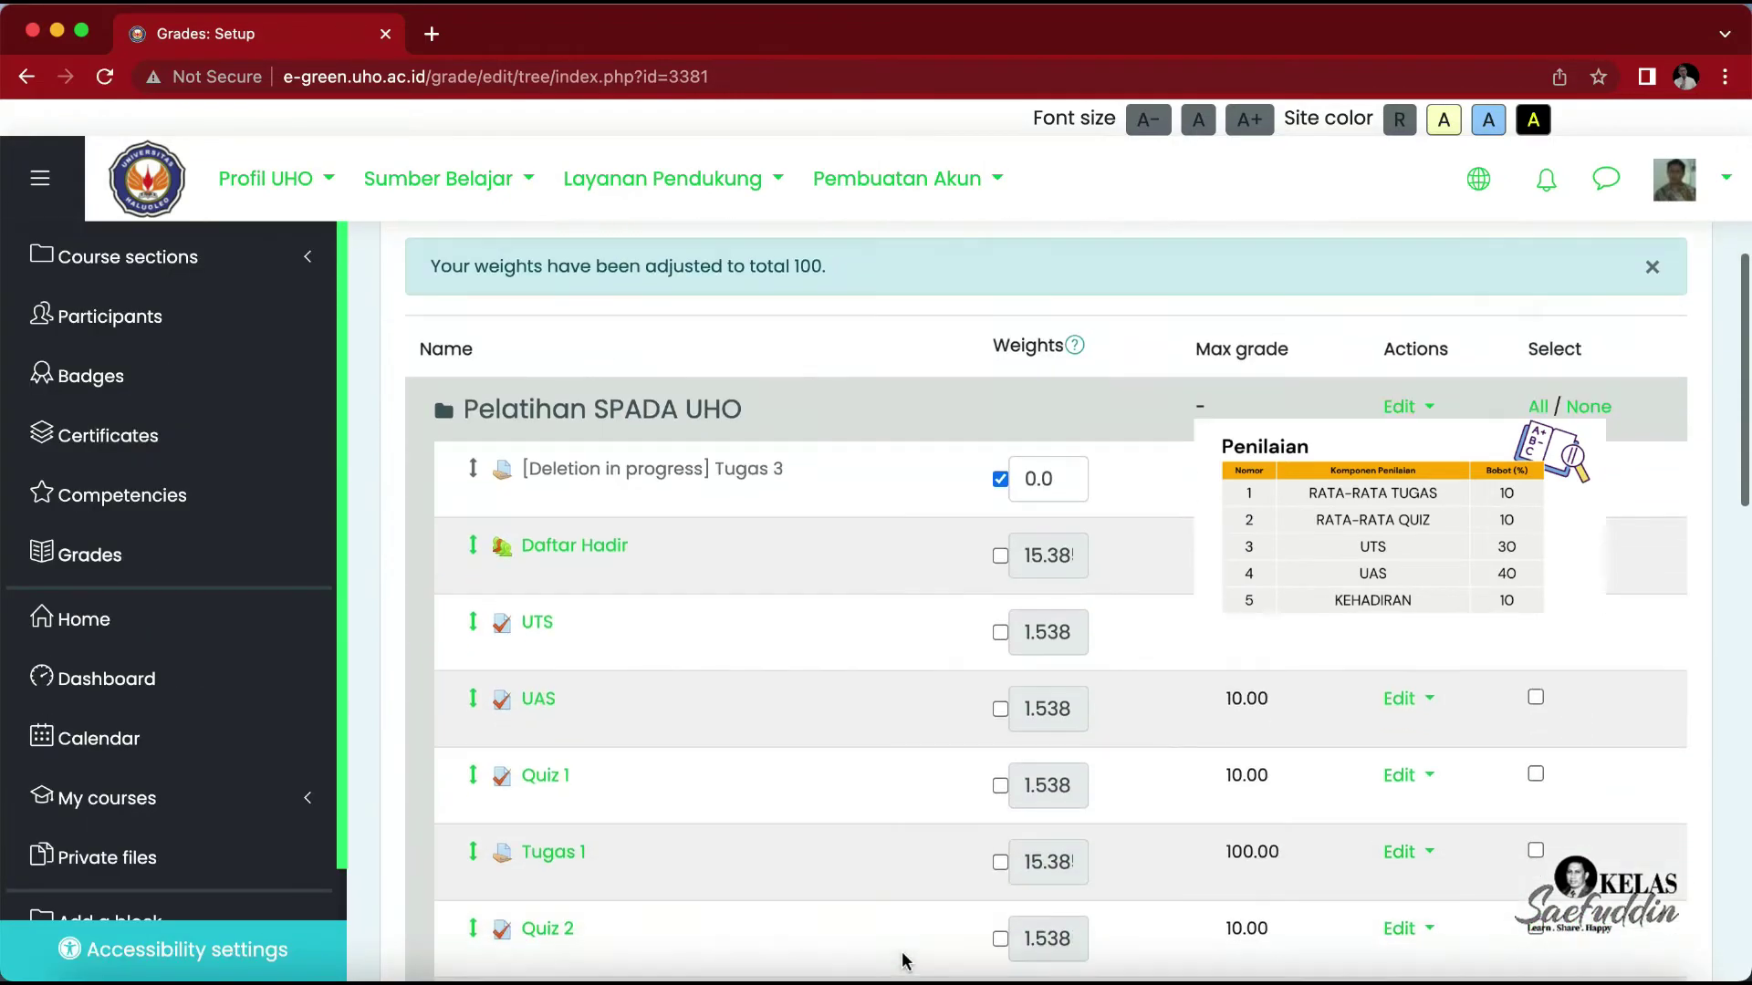
{"action": "scroll", "coordinate": [905, 962], "scroll_direction": "down", "scroll_amount": 1}
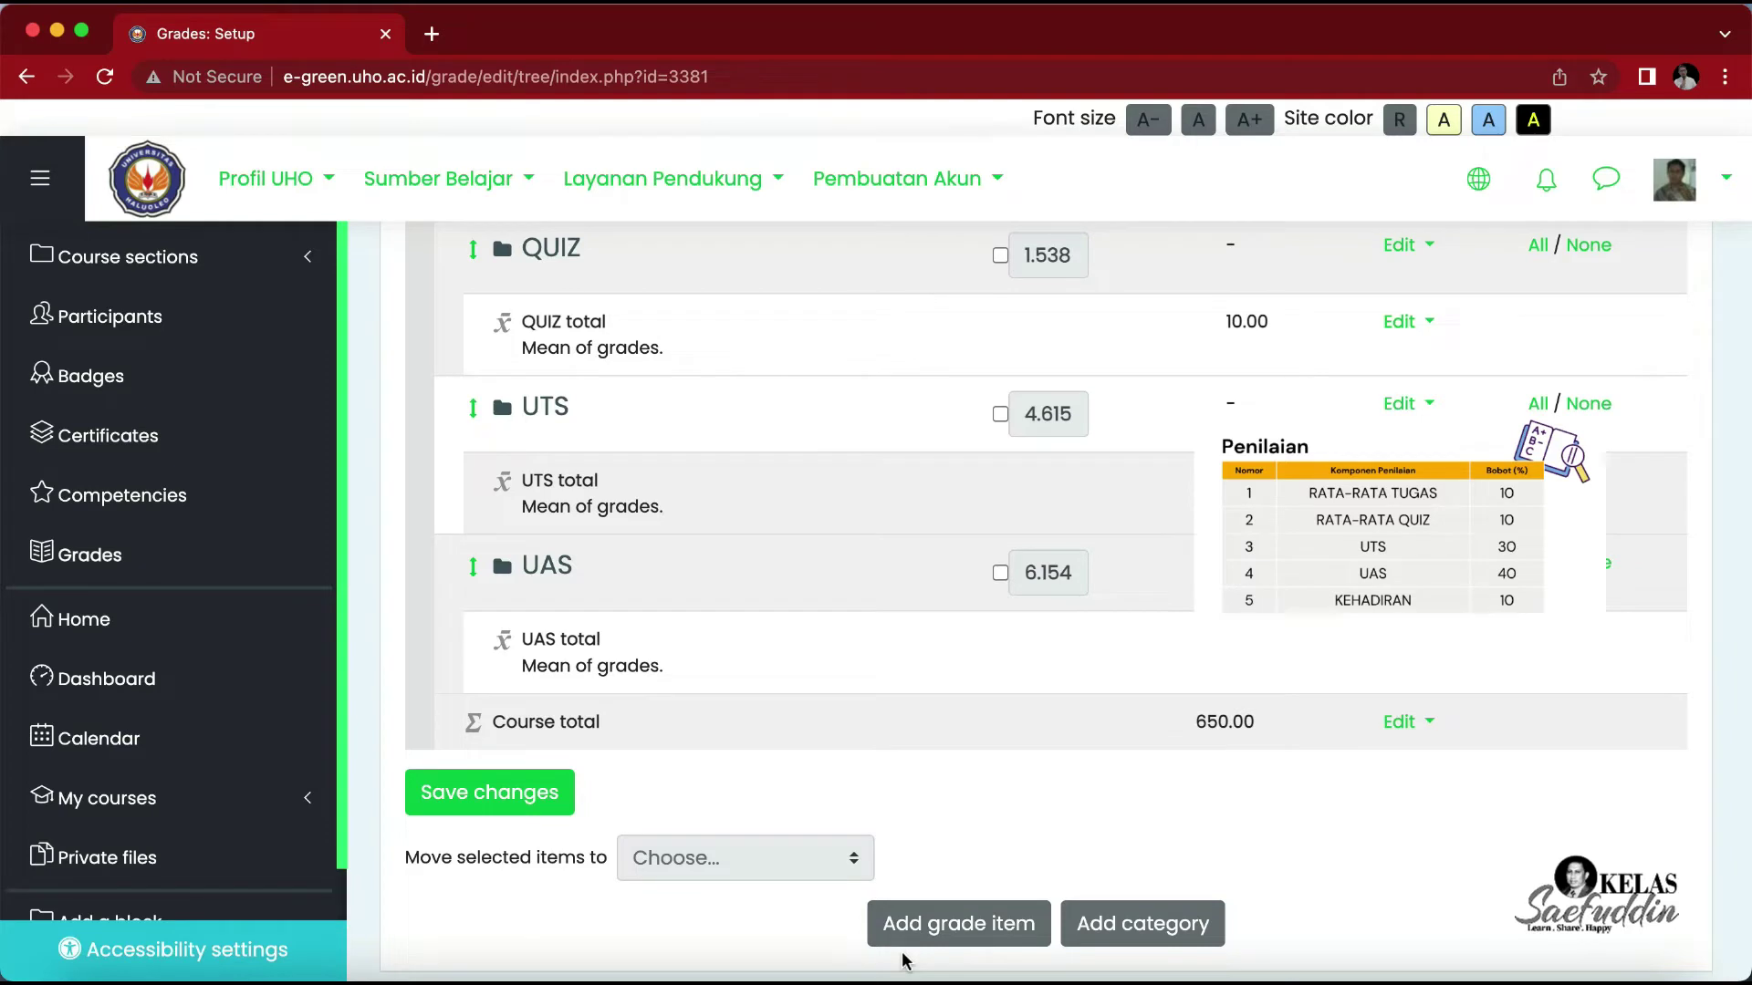
{"action": "left_click", "coordinate": [1164, 921]}
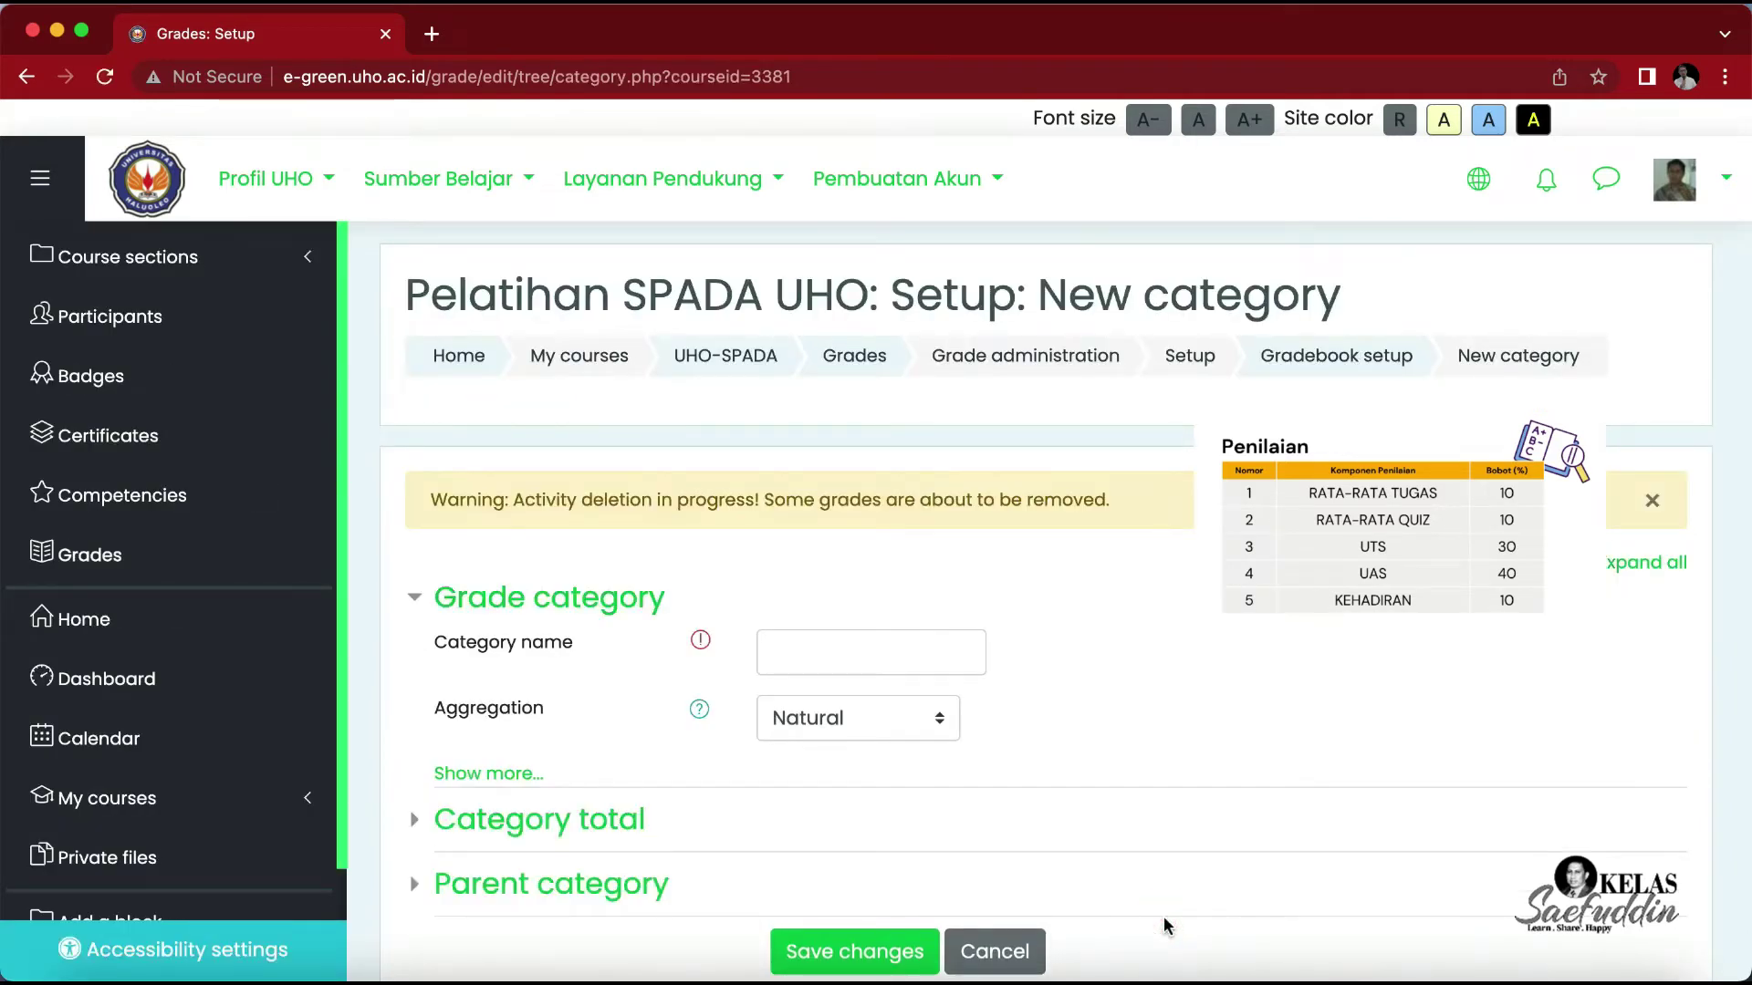
{"action": "left_click", "coordinate": [935, 660]}
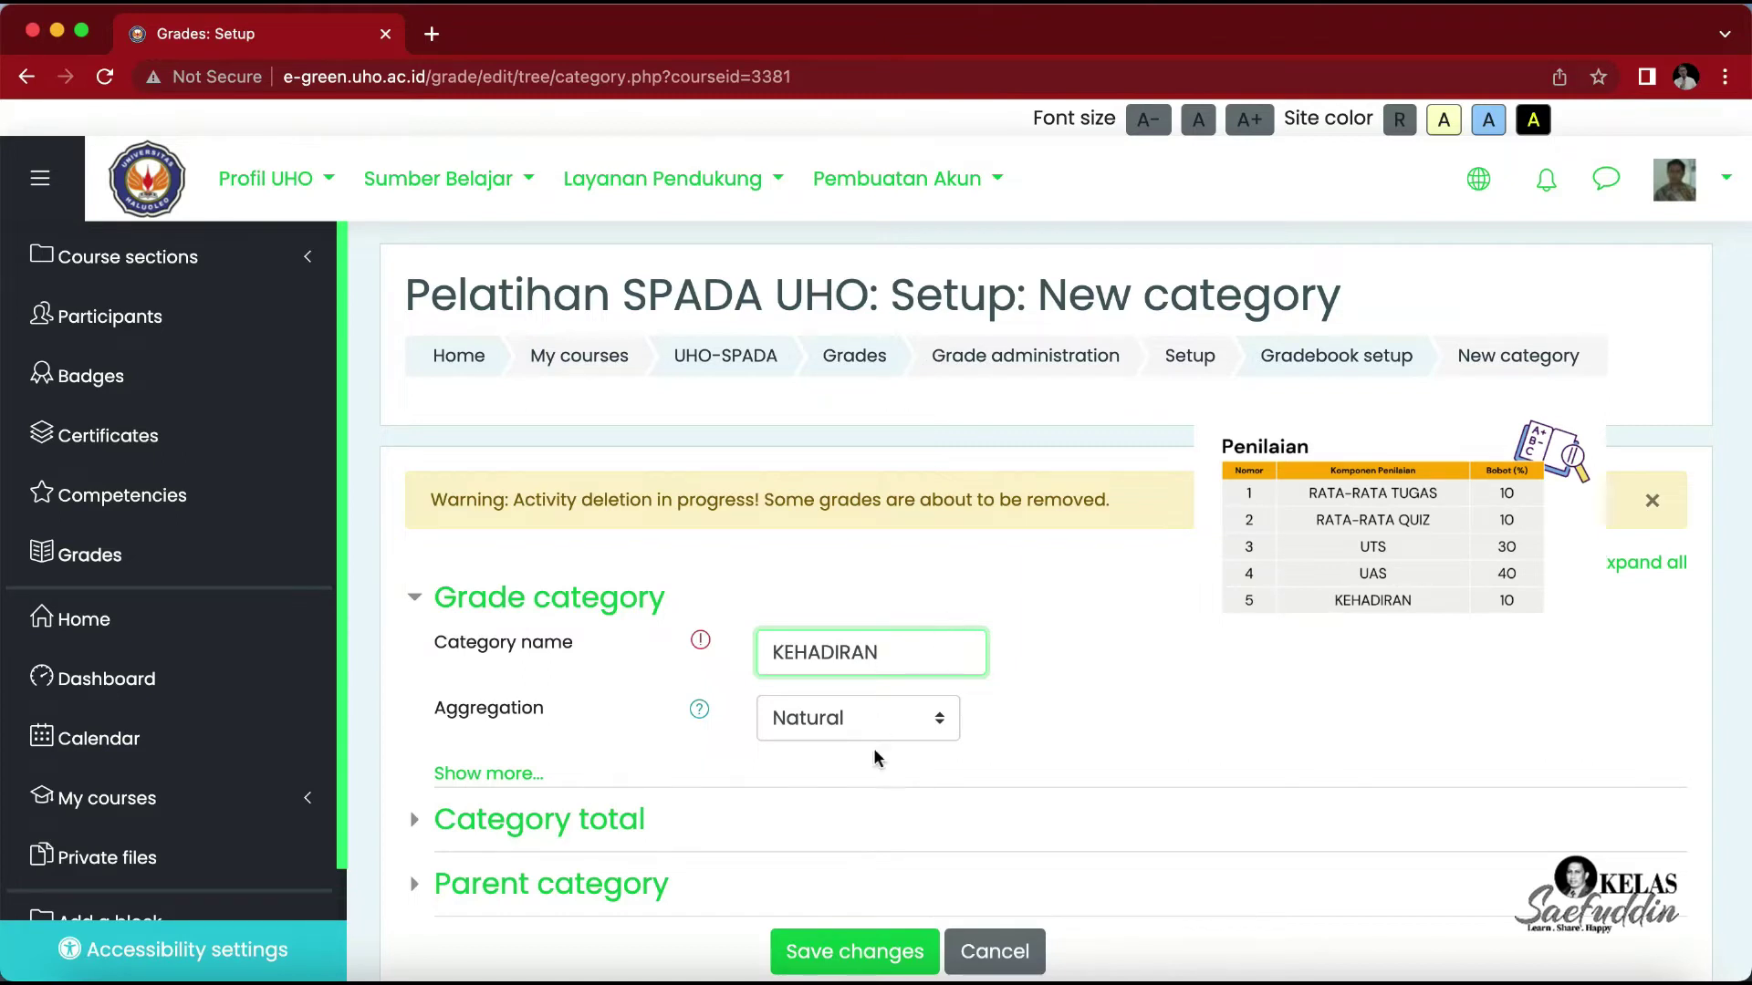
{"action": "left_click", "coordinate": [937, 721]}
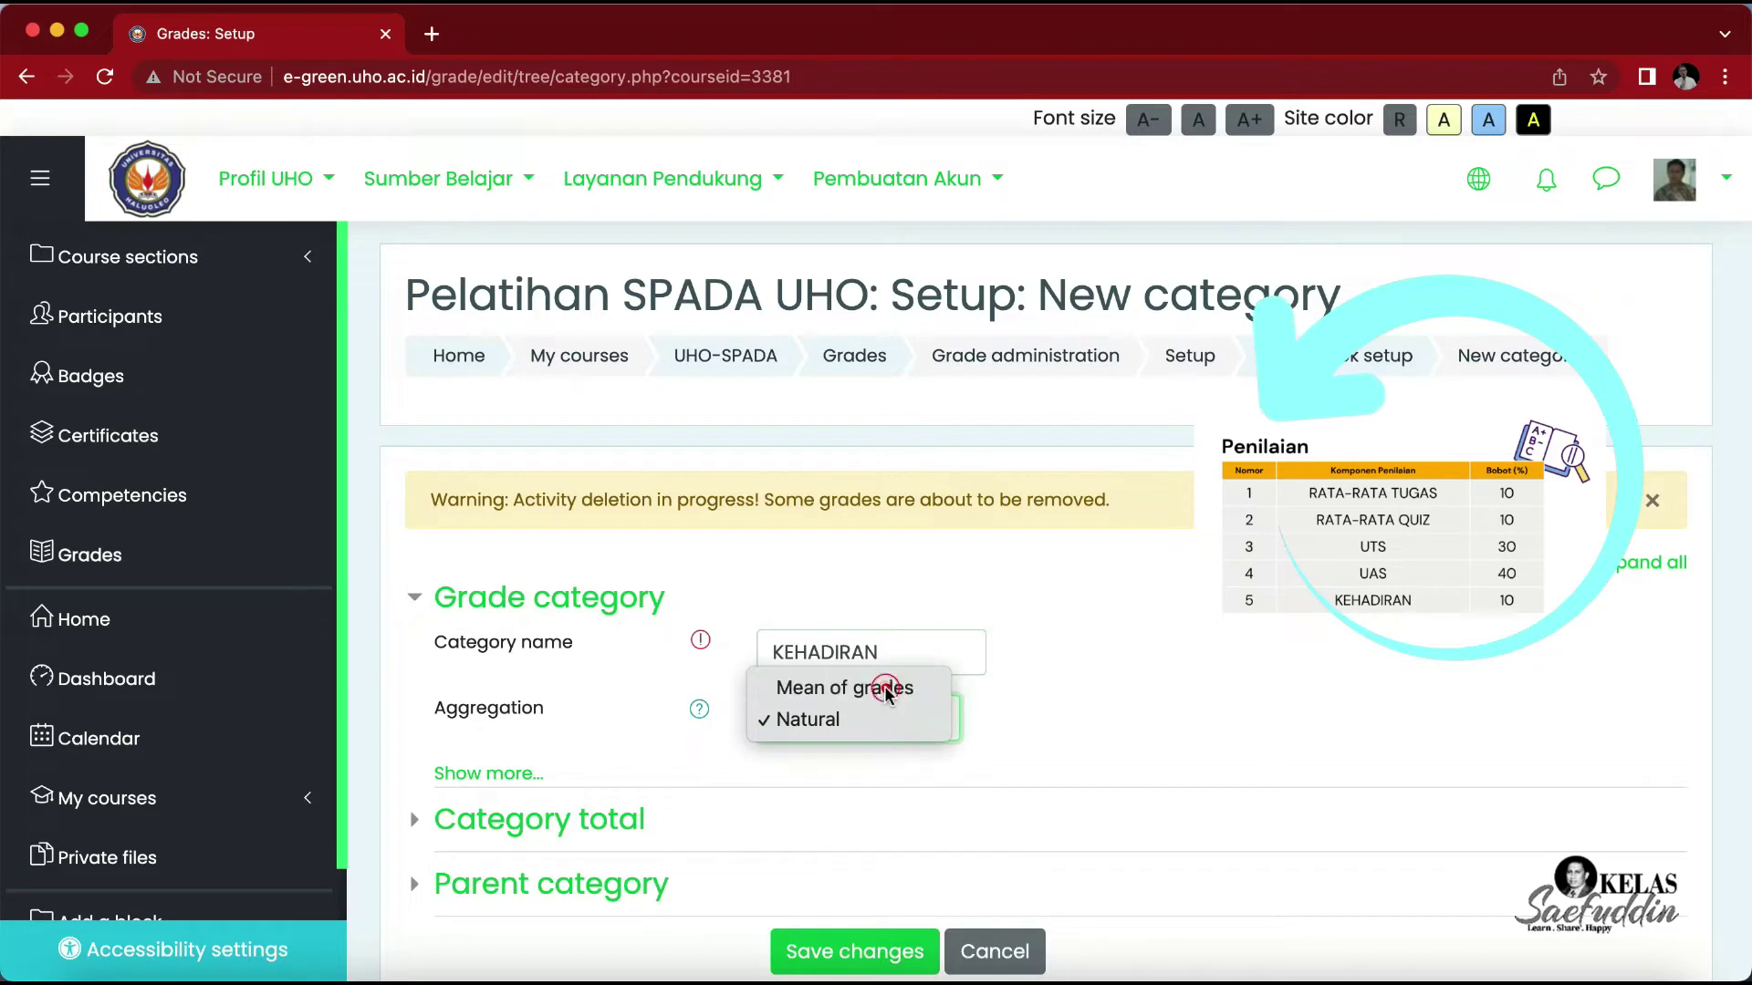
{"action": "left_click", "coordinate": [876, 687]}
Step: Set the maximum grade in the KEHADIRAN category's total to 10
{"action": "left_click", "coordinate": [416, 820]}
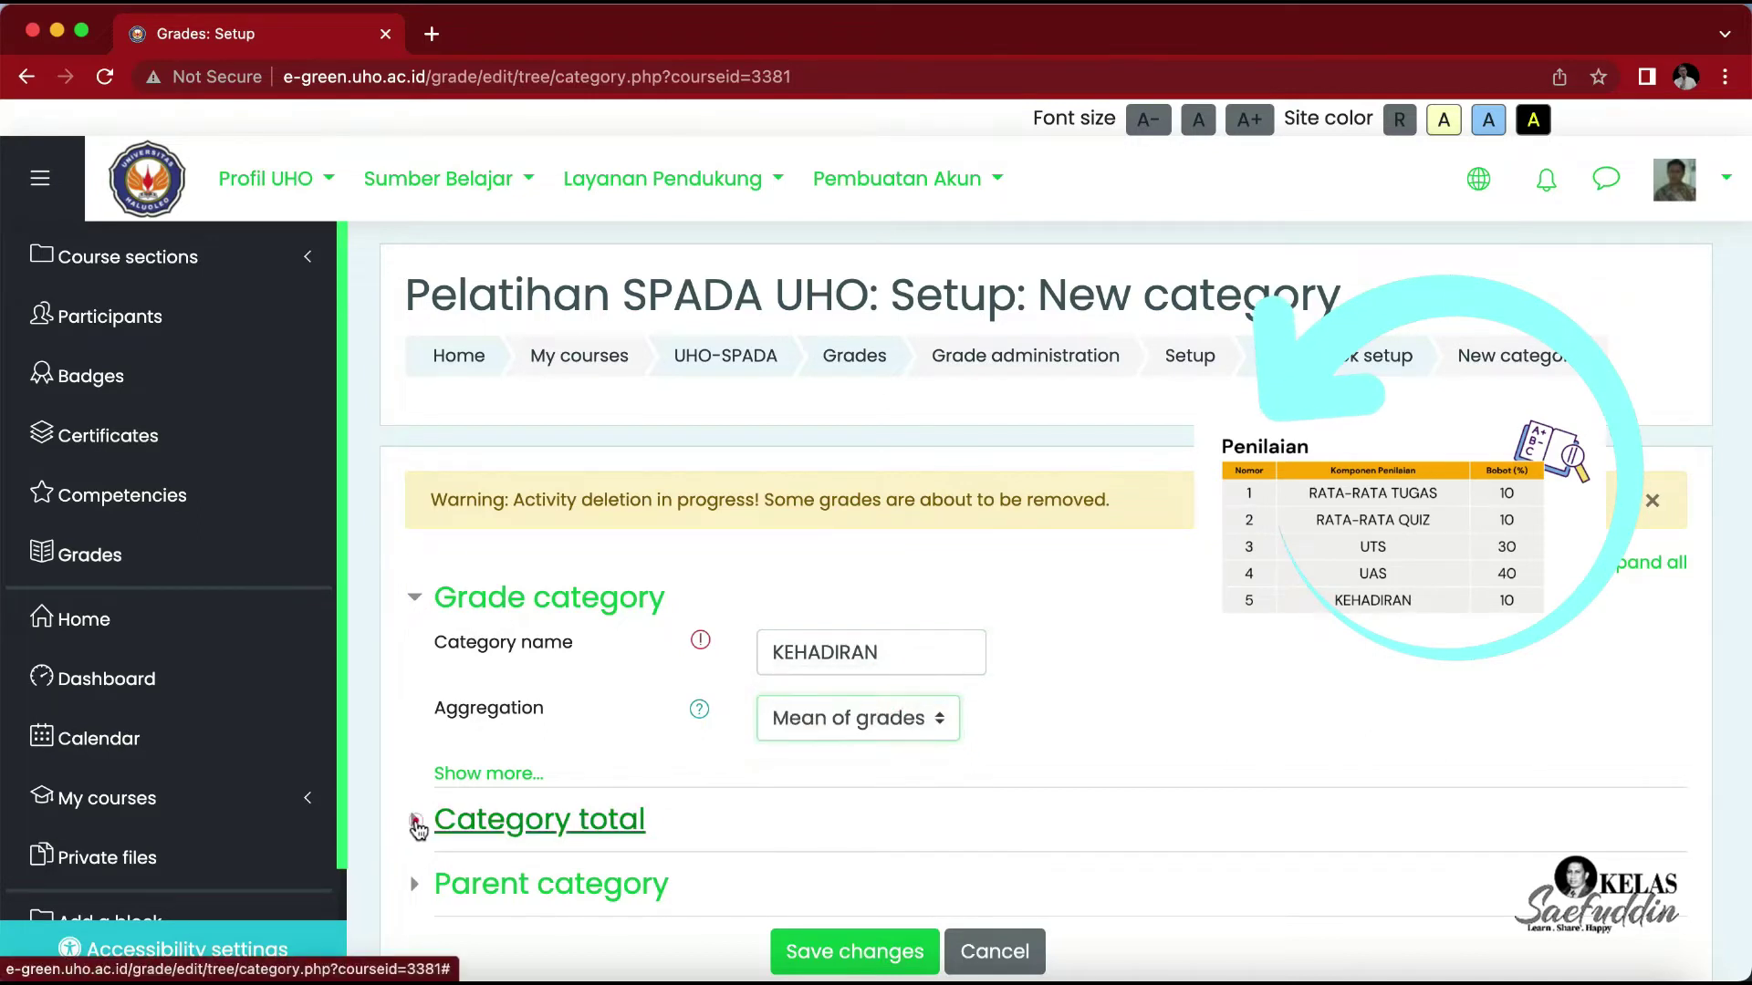
{"action": "scroll", "coordinate": [1009, 857], "scroll_direction": "down", "scroll_amount": 3}
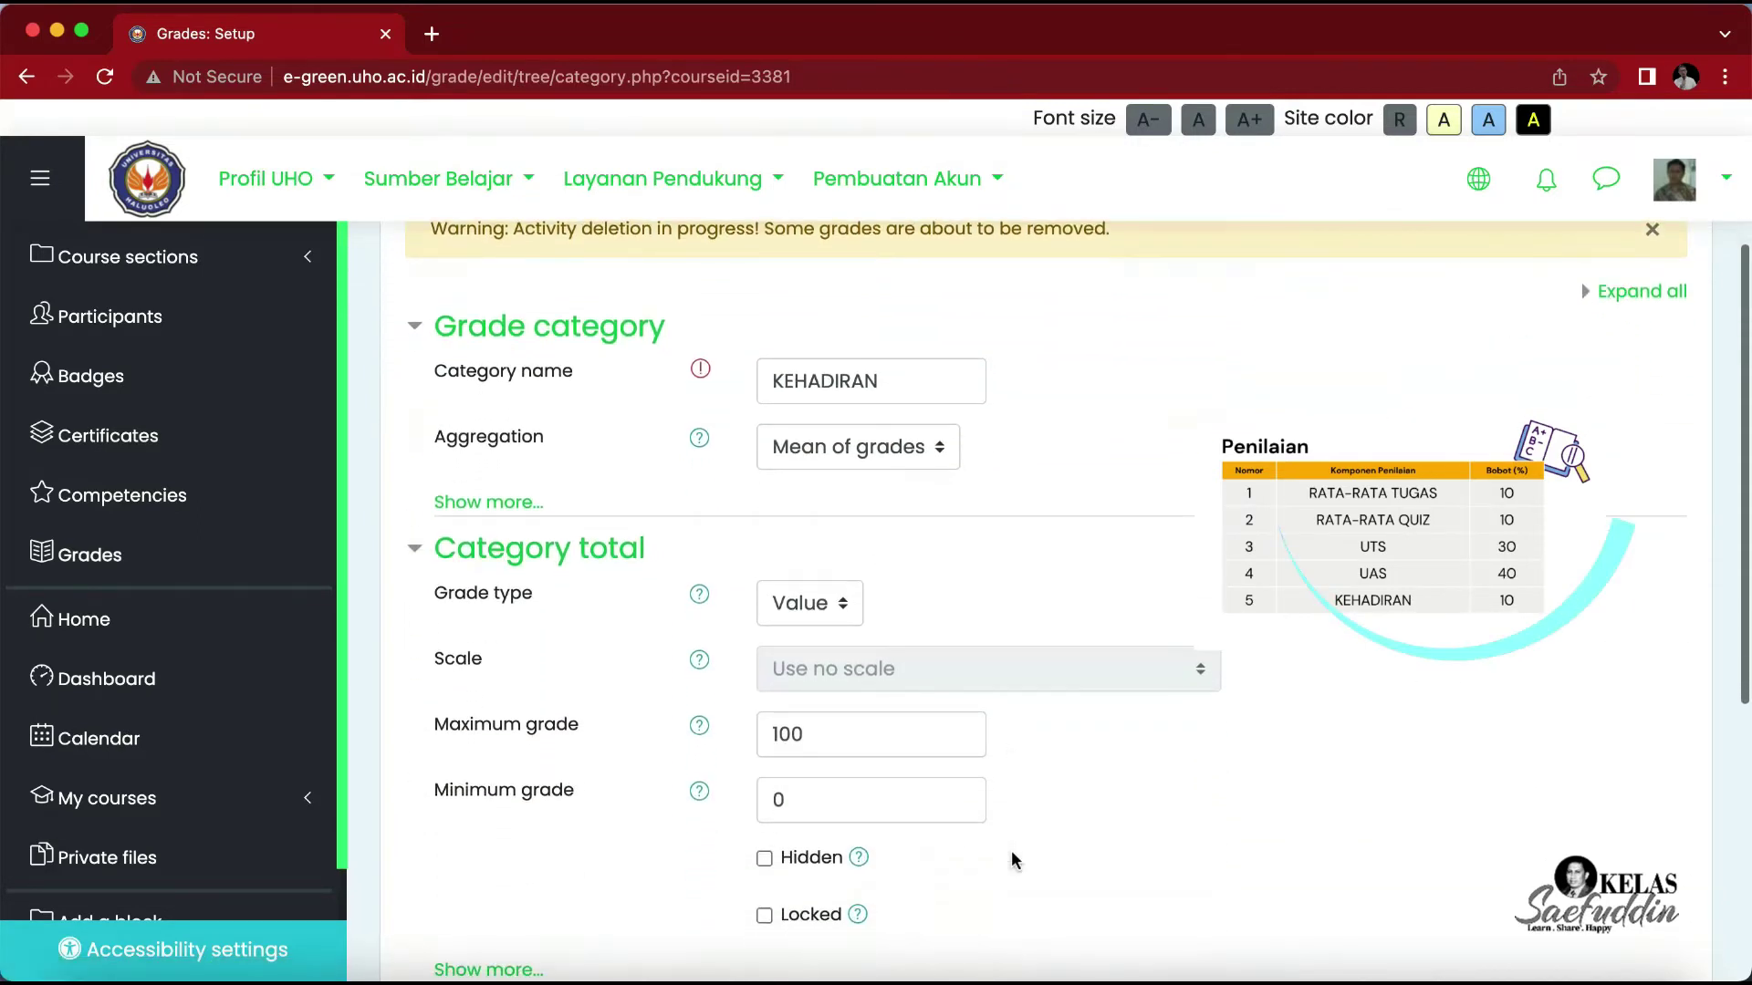
{"action": "scroll", "coordinate": [1012, 860], "scroll_direction": "down", "scroll_amount": 1}
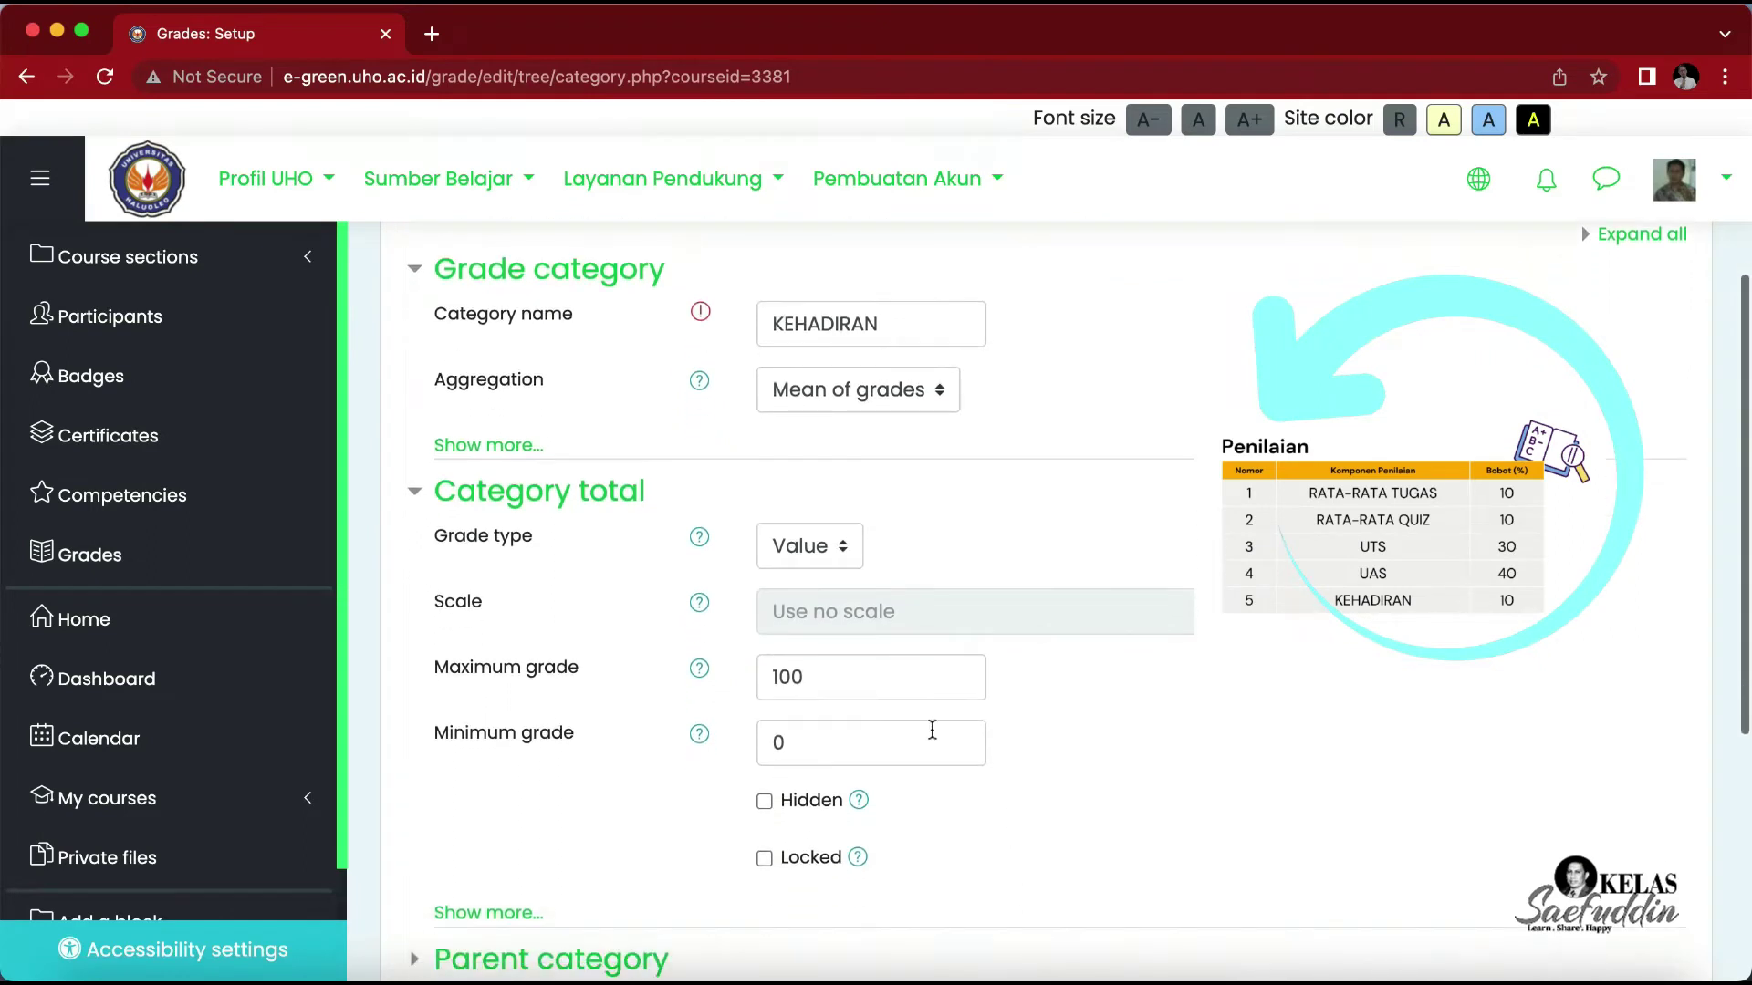
{"action": "left_click", "coordinate": [886, 682]}
{"action": "key", "text": "BackSpace"}
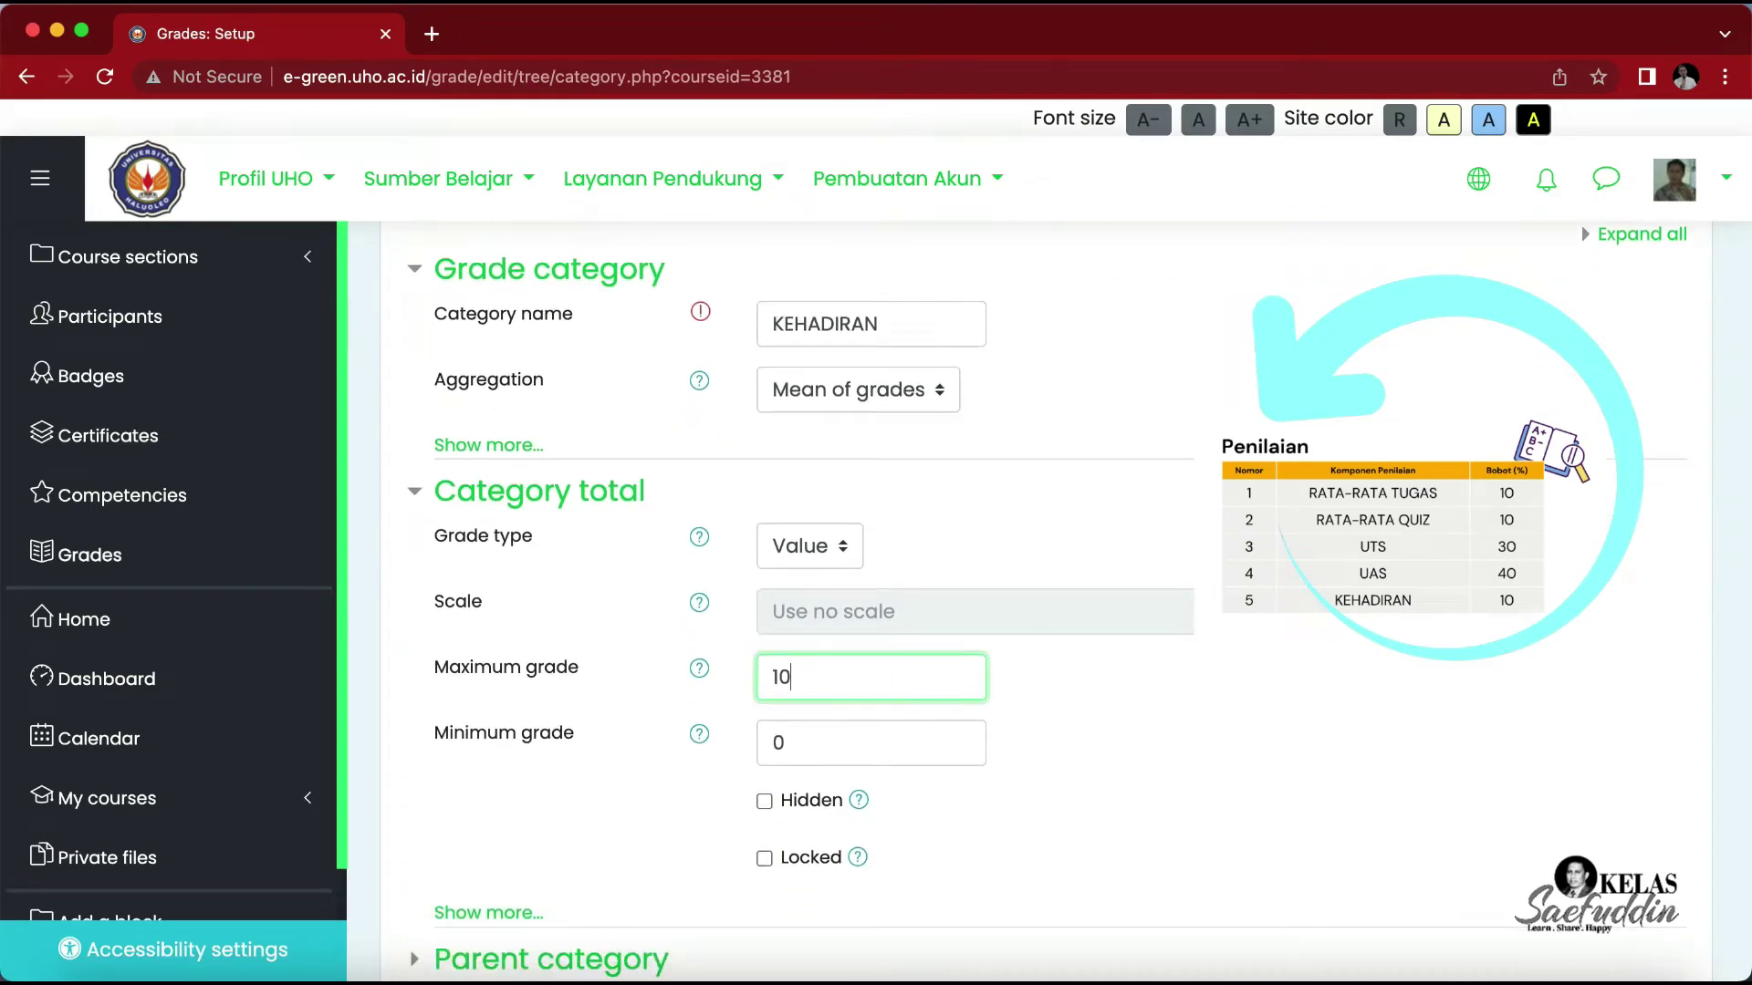
Step: Save the new KEHADIRAN category
{"action": "scroll", "coordinate": [809, 805], "scroll_direction": "down", "scroll_amount": 3}
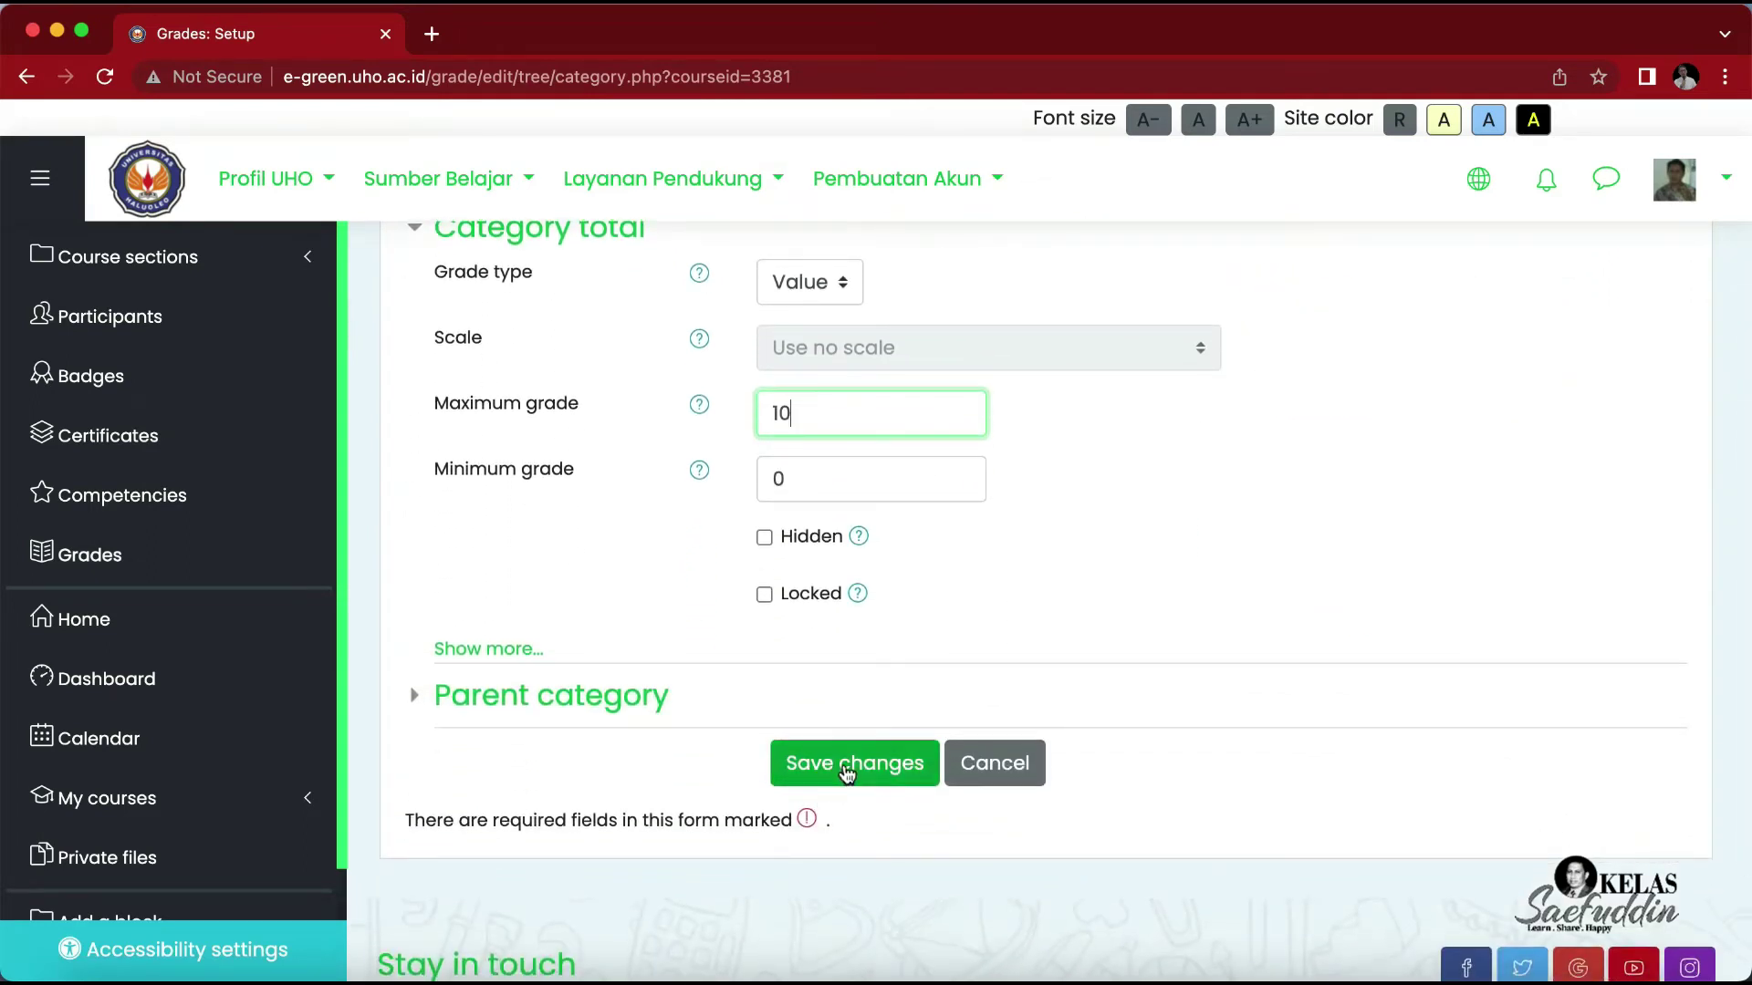
{"action": "left_click", "coordinate": [846, 773]}
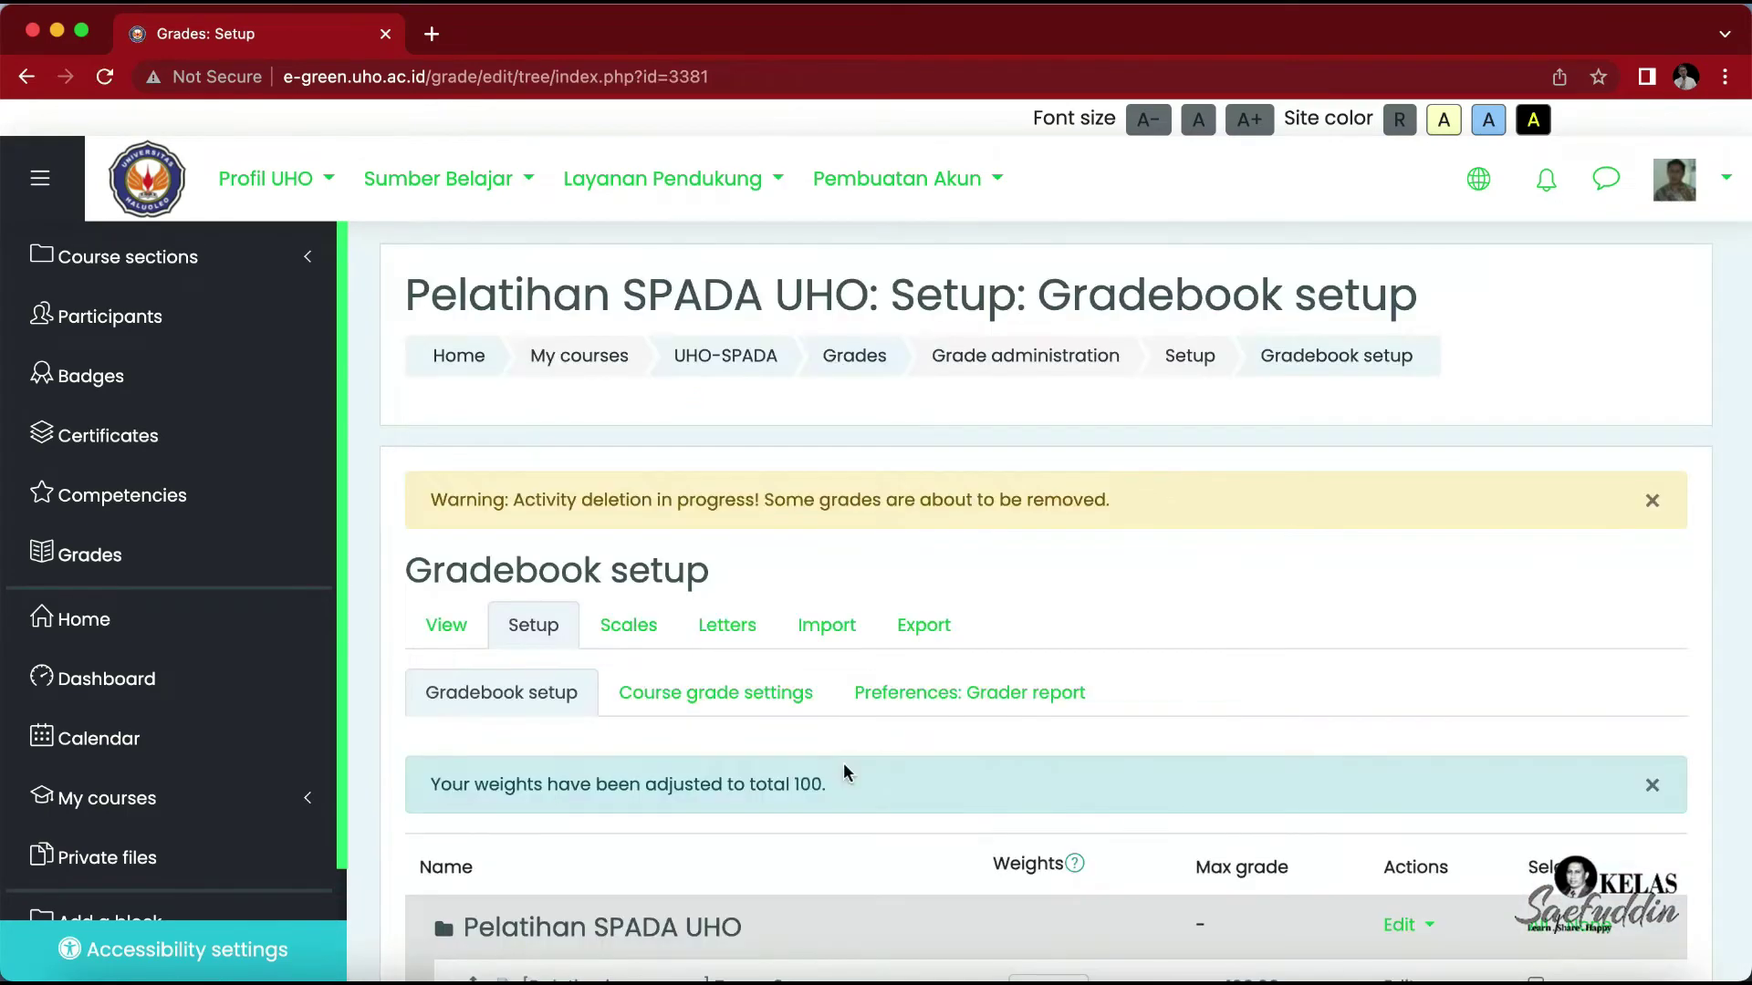
Step: Examine the gradebook's new categories and the quizzes, assignments, exams and attendance item not yet placed in them
{"action": "scroll", "coordinate": [844, 772], "scroll_direction": "down", "scroll_amount": 15}
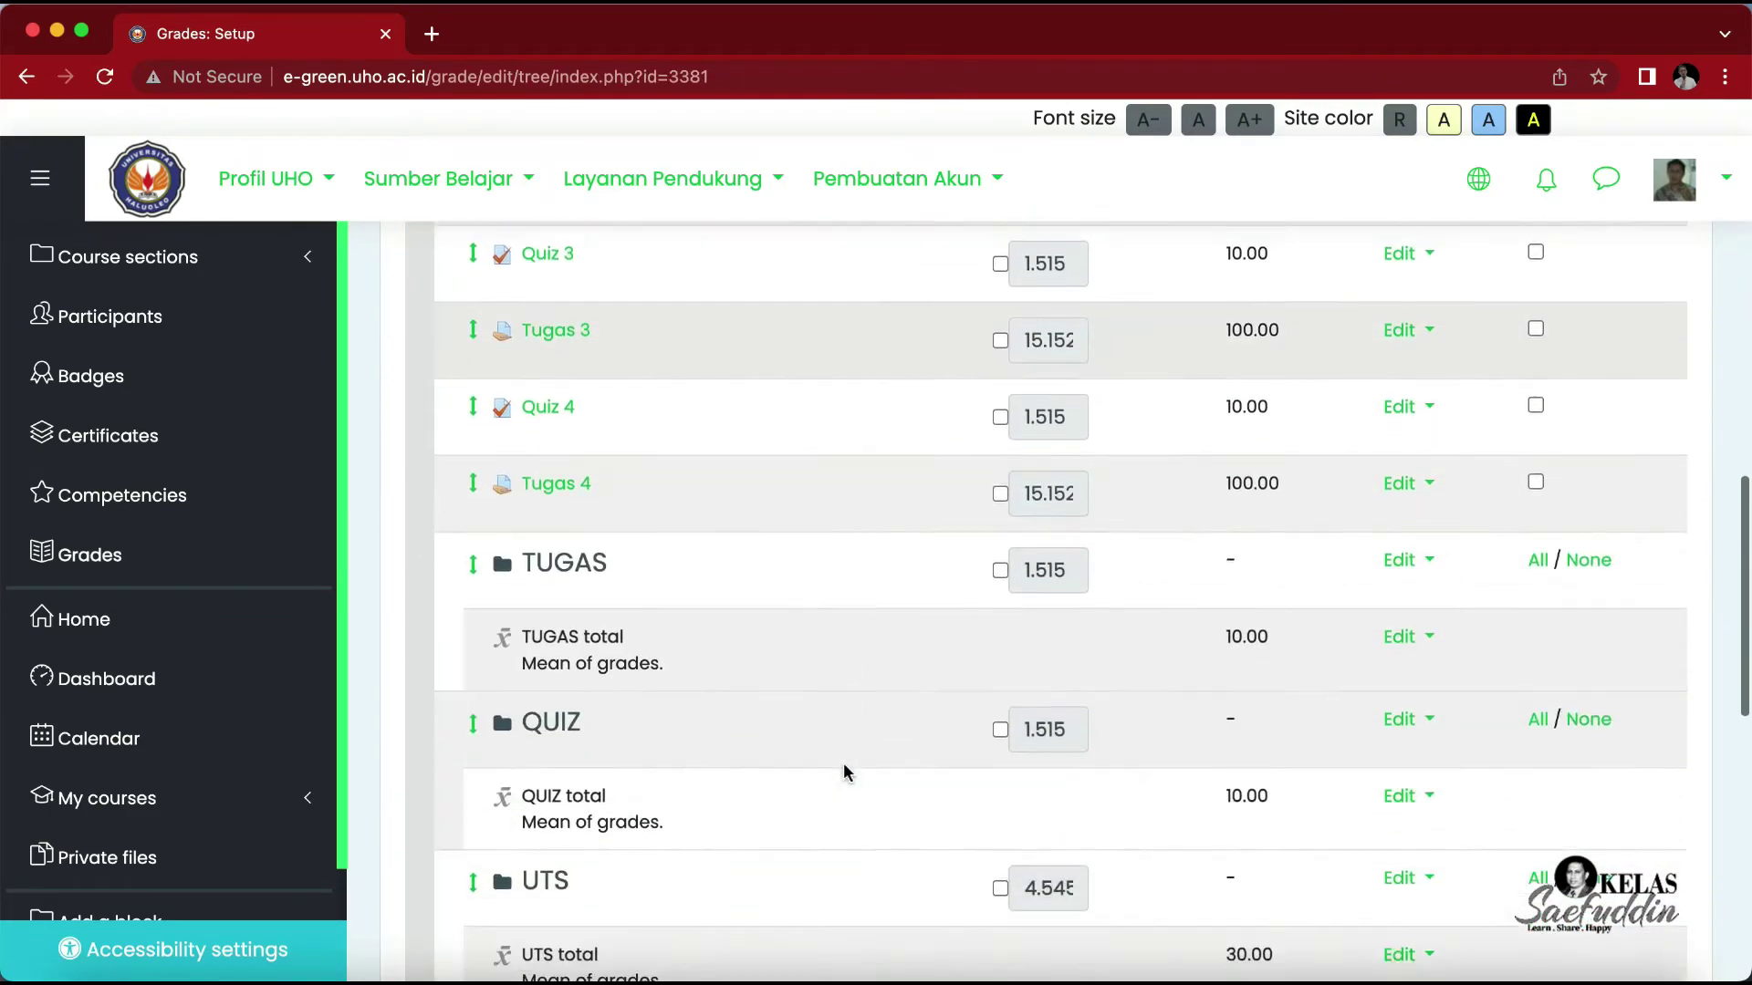
{"action": "scroll", "coordinate": [843, 768], "scroll_direction": "down", "scroll_amount": 5}
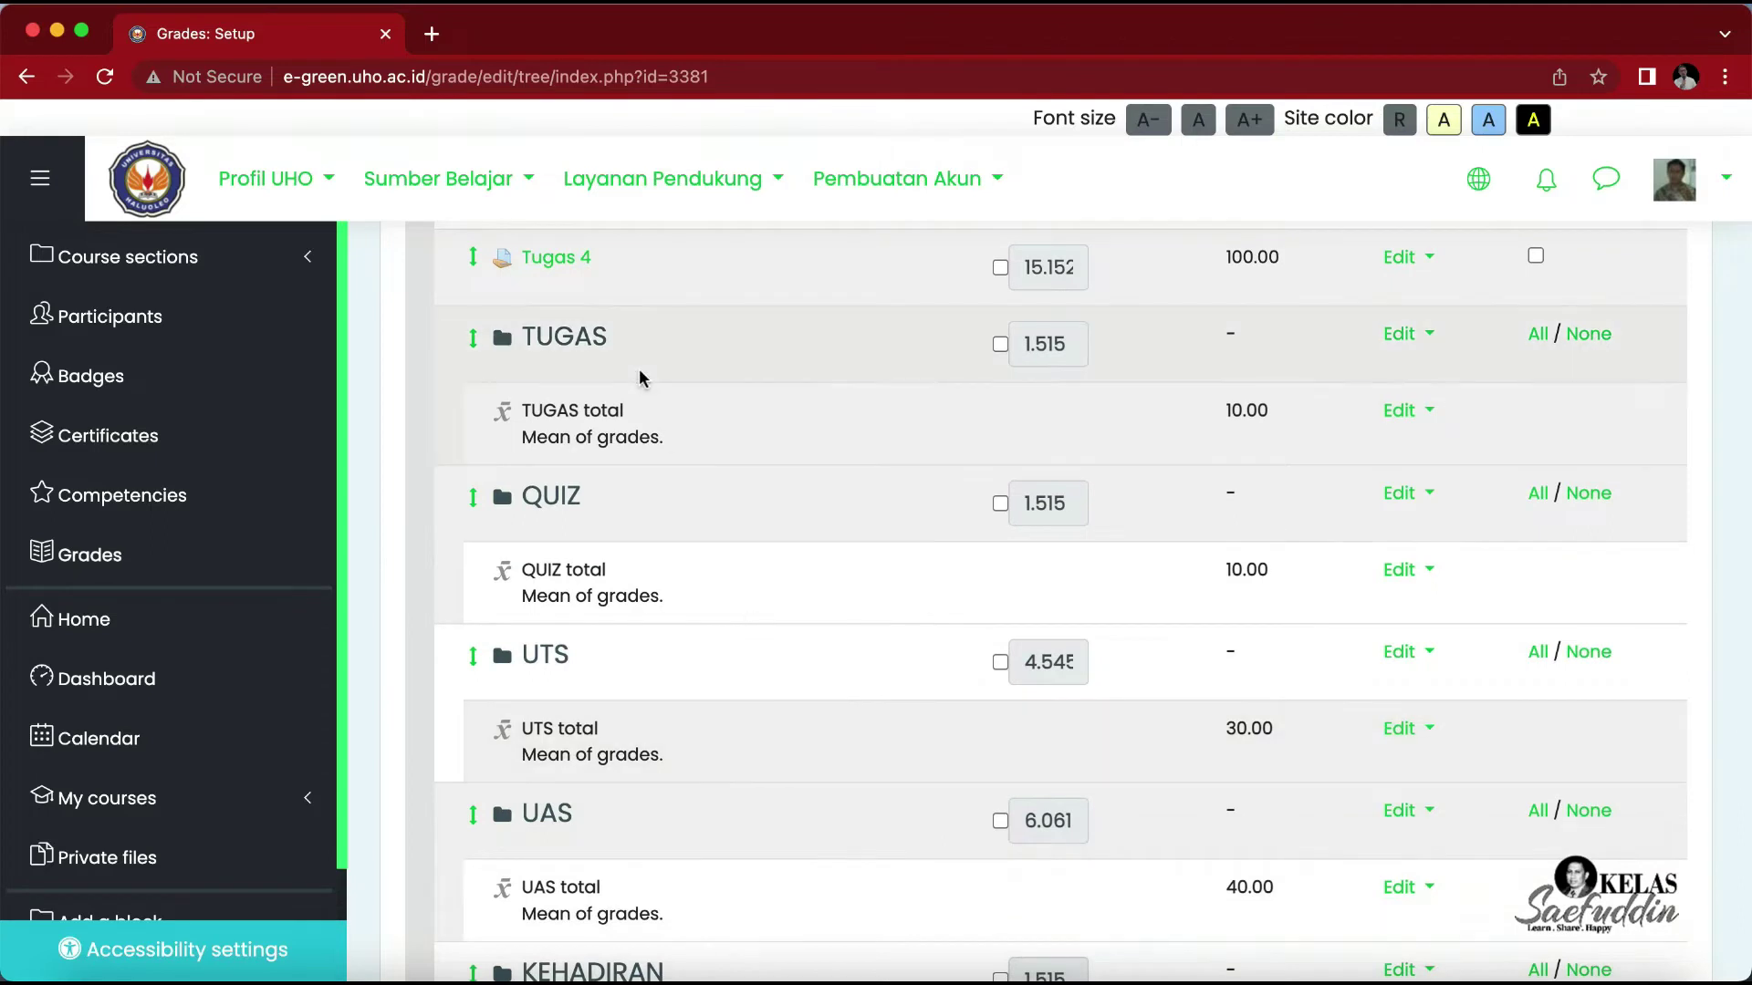
{"action": "scroll", "coordinate": [641, 379], "scroll_direction": "down", "scroll_amount": 1}
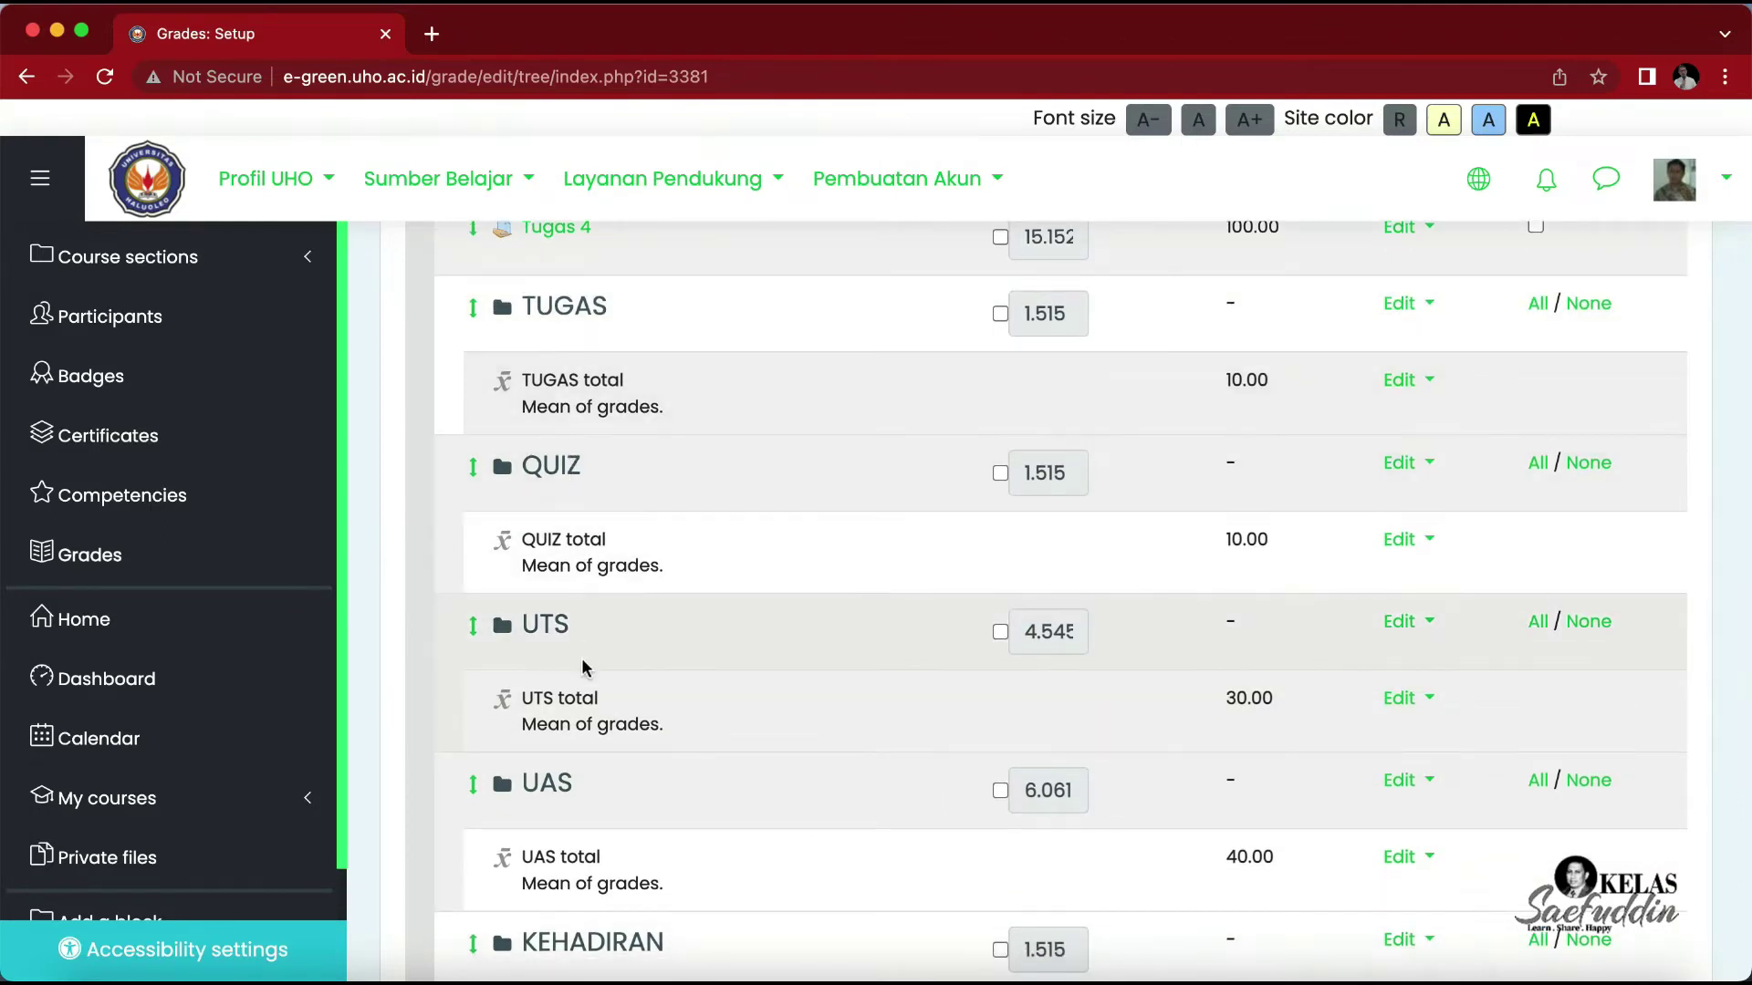
{"action": "scroll", "coordinate": [577, 790], "scroll_direction": "down", "scroll_amount": 1}
{"action": "scroll", "coordinate": [576, 786], "scroll_direction": "up", "scroll_amount": 5}
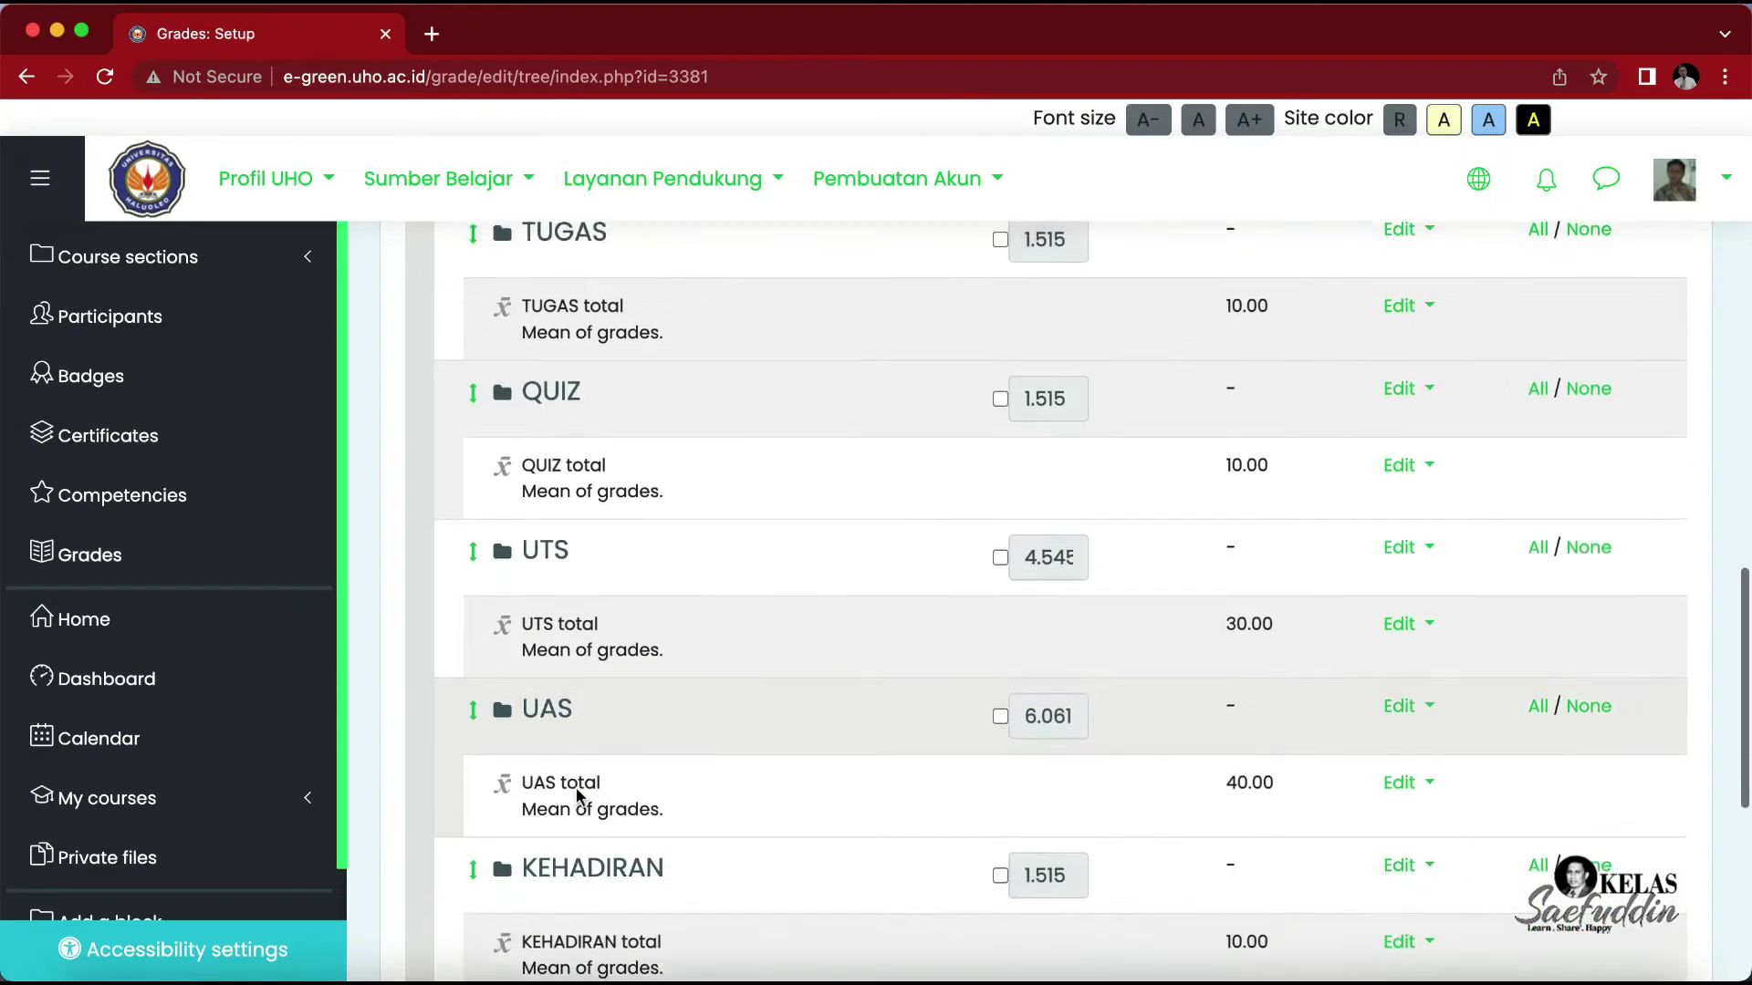
{"action": "scroll", "coordinate": [577, 790], "scroll_direction": "down", "scroll_amount": 2}
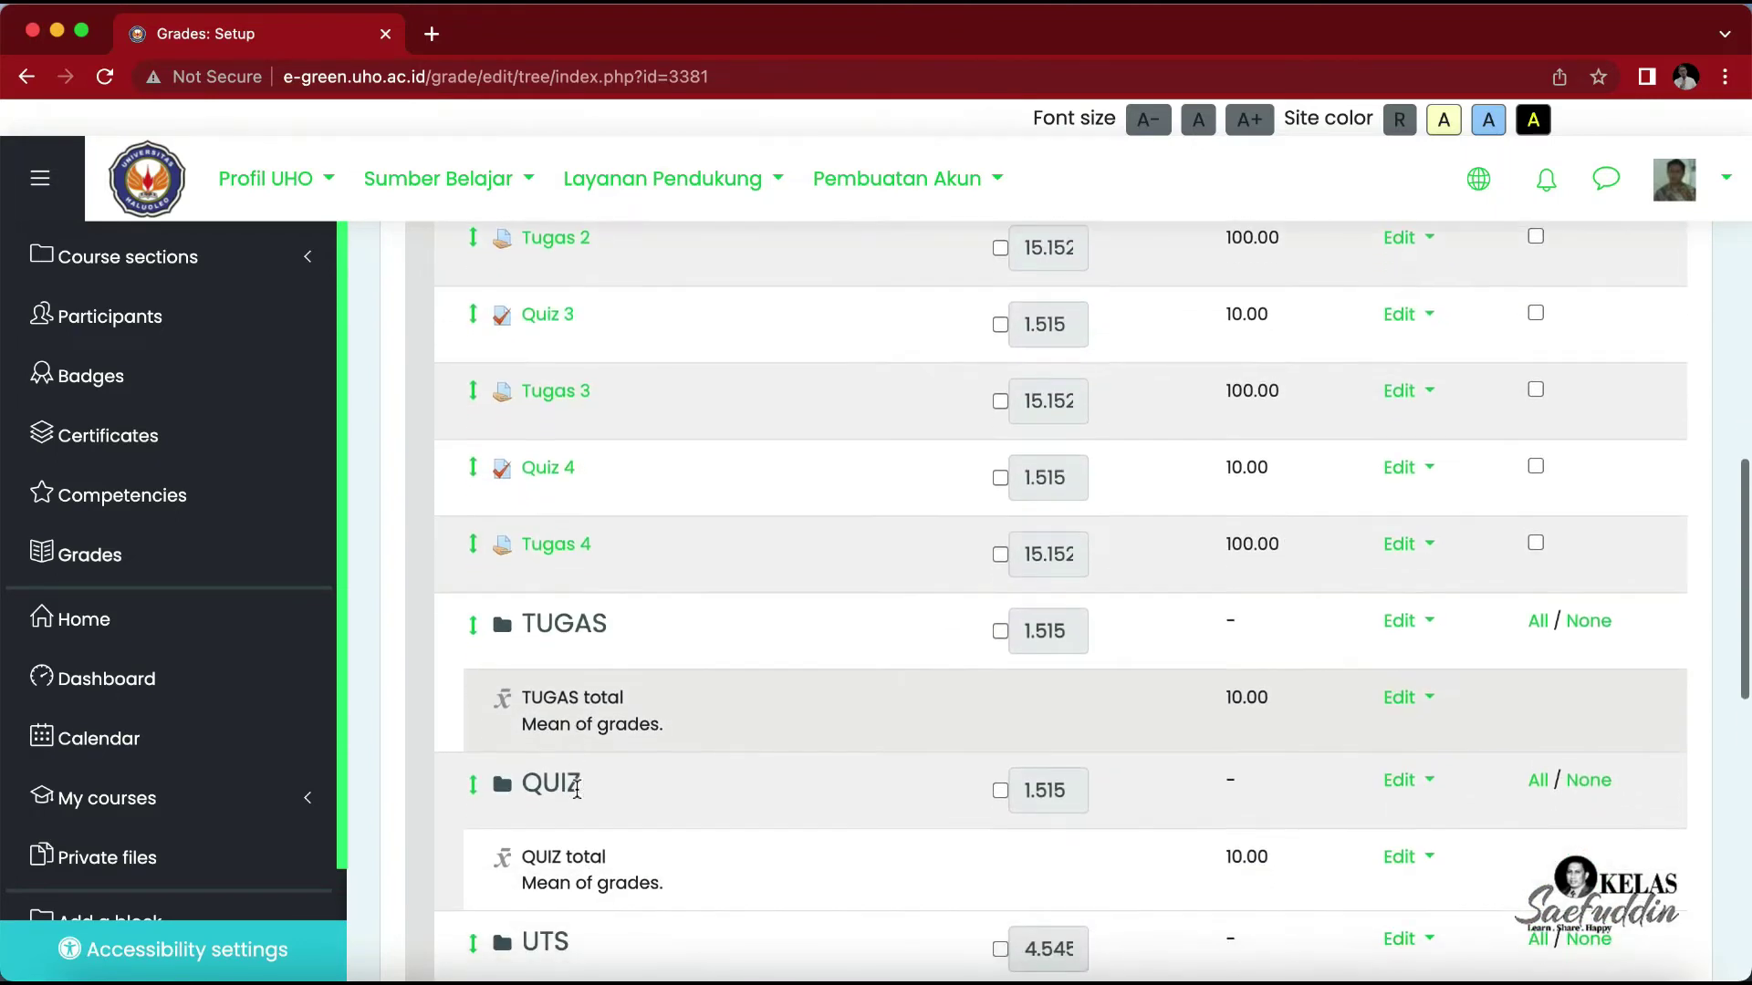
{"action": "scroll", "coordinate": [576, 790], "scroll_direction": "up", "scroll_amount": 1}
{"action": "scroll", "coordinate": [576, 791], "scroll_direction": "up", "scroll_amount": 4}
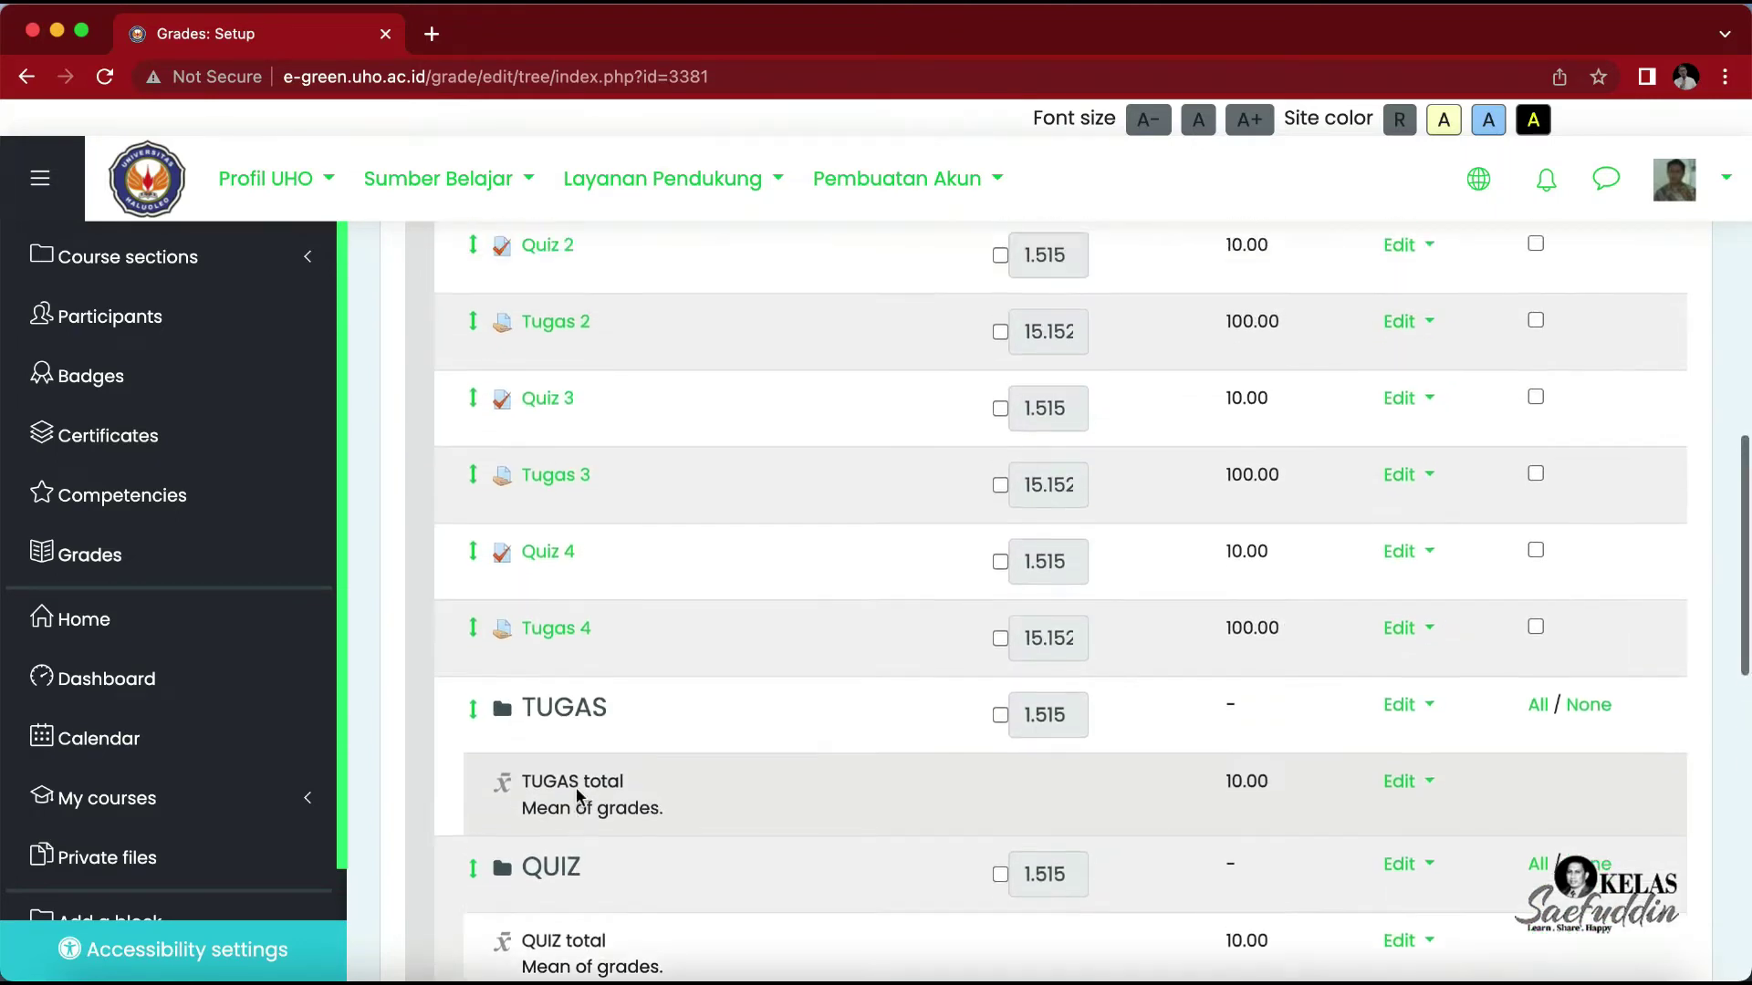
{"action": "scroll", "coordinate": [576, 787], "scroll_direction": "up", "scroll_amount": 3}
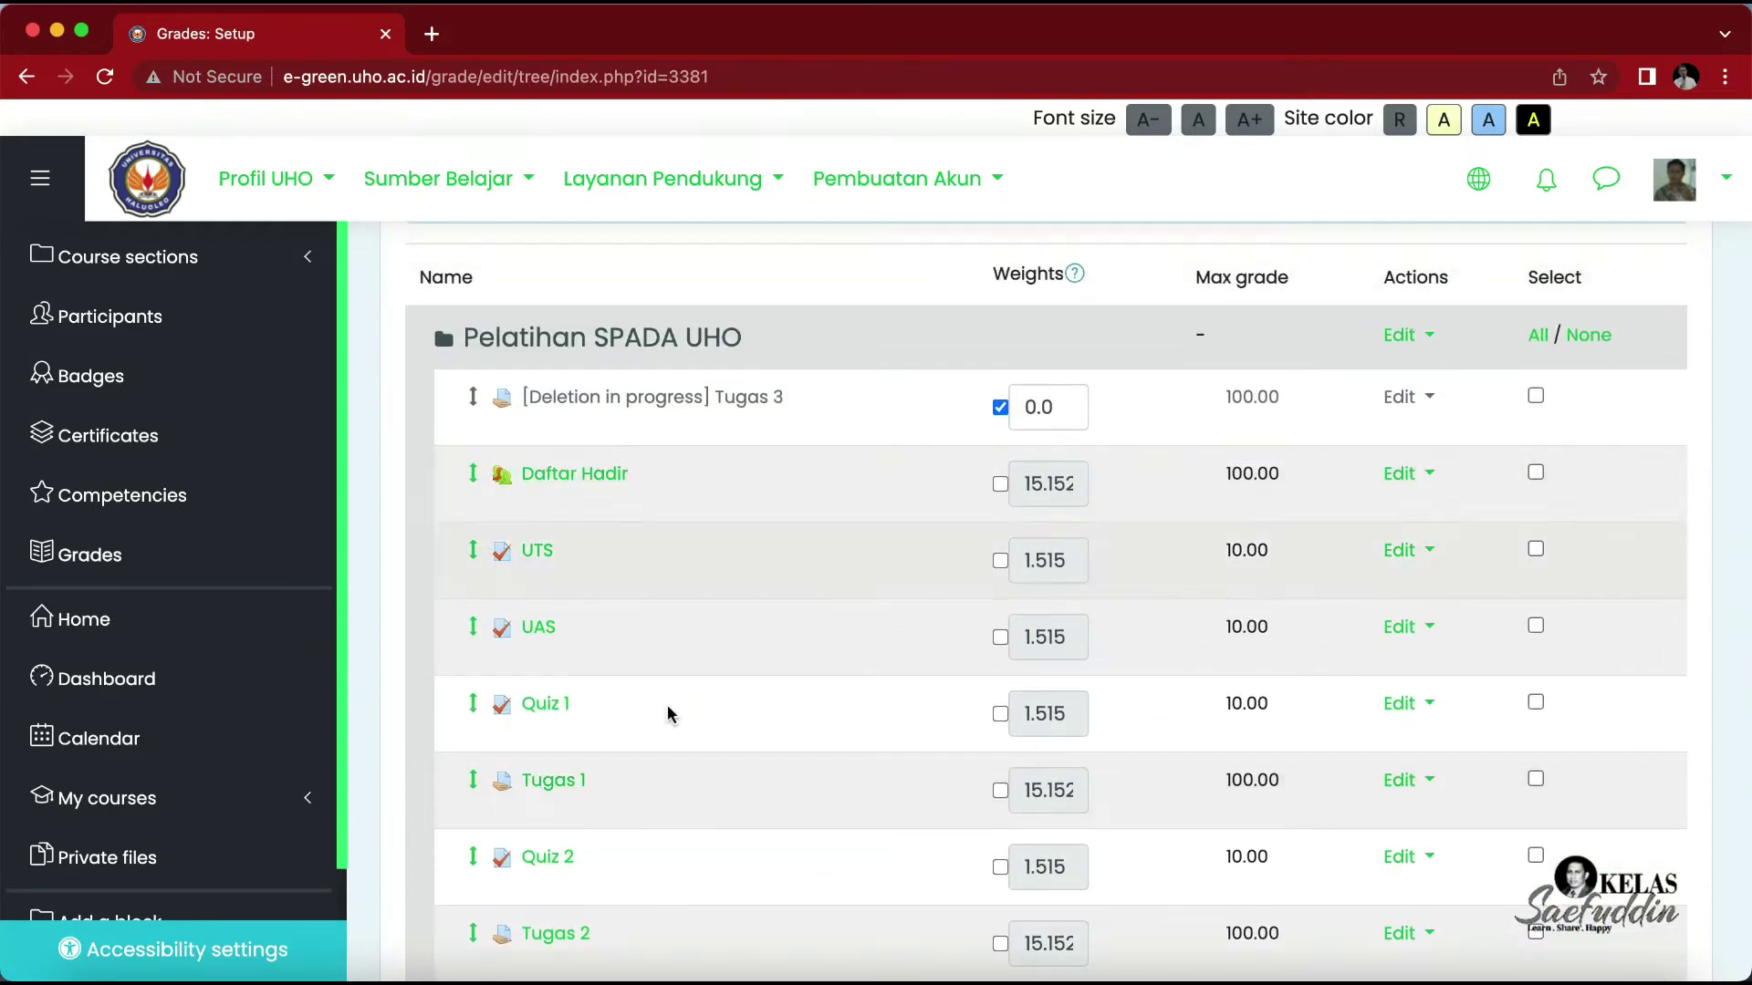
{"action": "scroll", "coordinate": [666, 712], "scroll_direction": "down", "scroll_amount": 4}
{"action": "scroll", "coordinate": [666, 714], "scroll_direction": "down", "scroll_amount": 2}
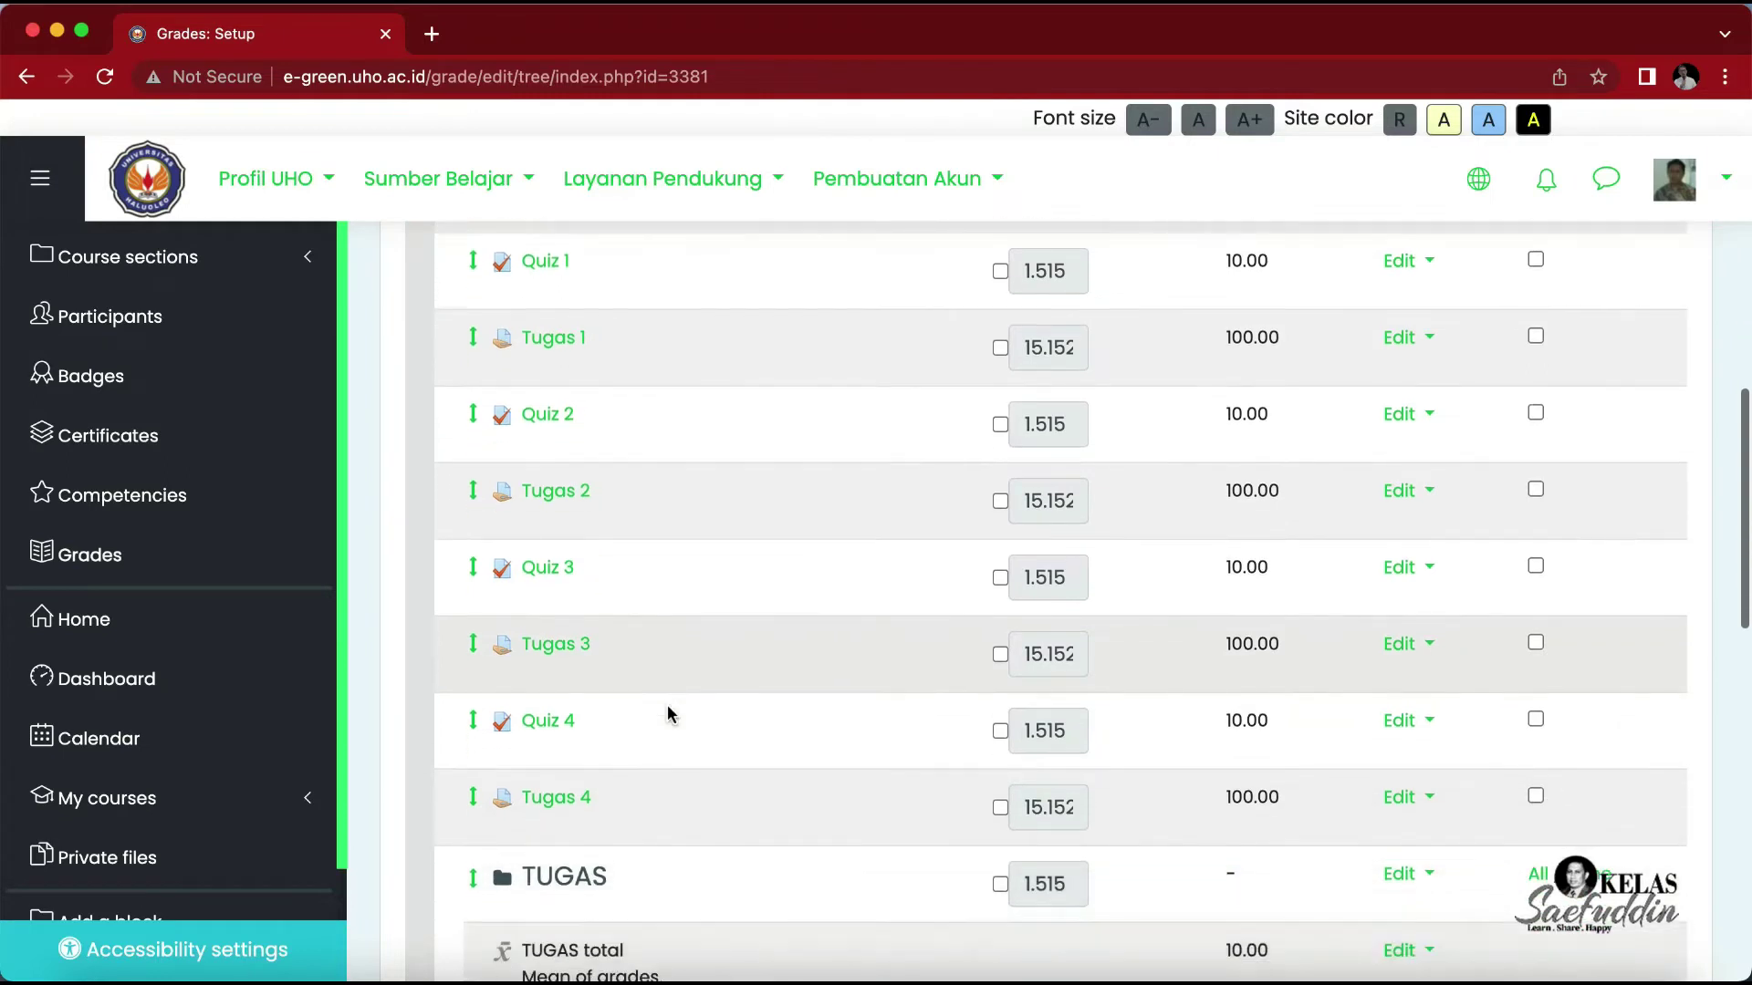
{"action": "scroll", "coordinate": [666, 715], "scroll_direction": "up", "scroll_amount": 4}
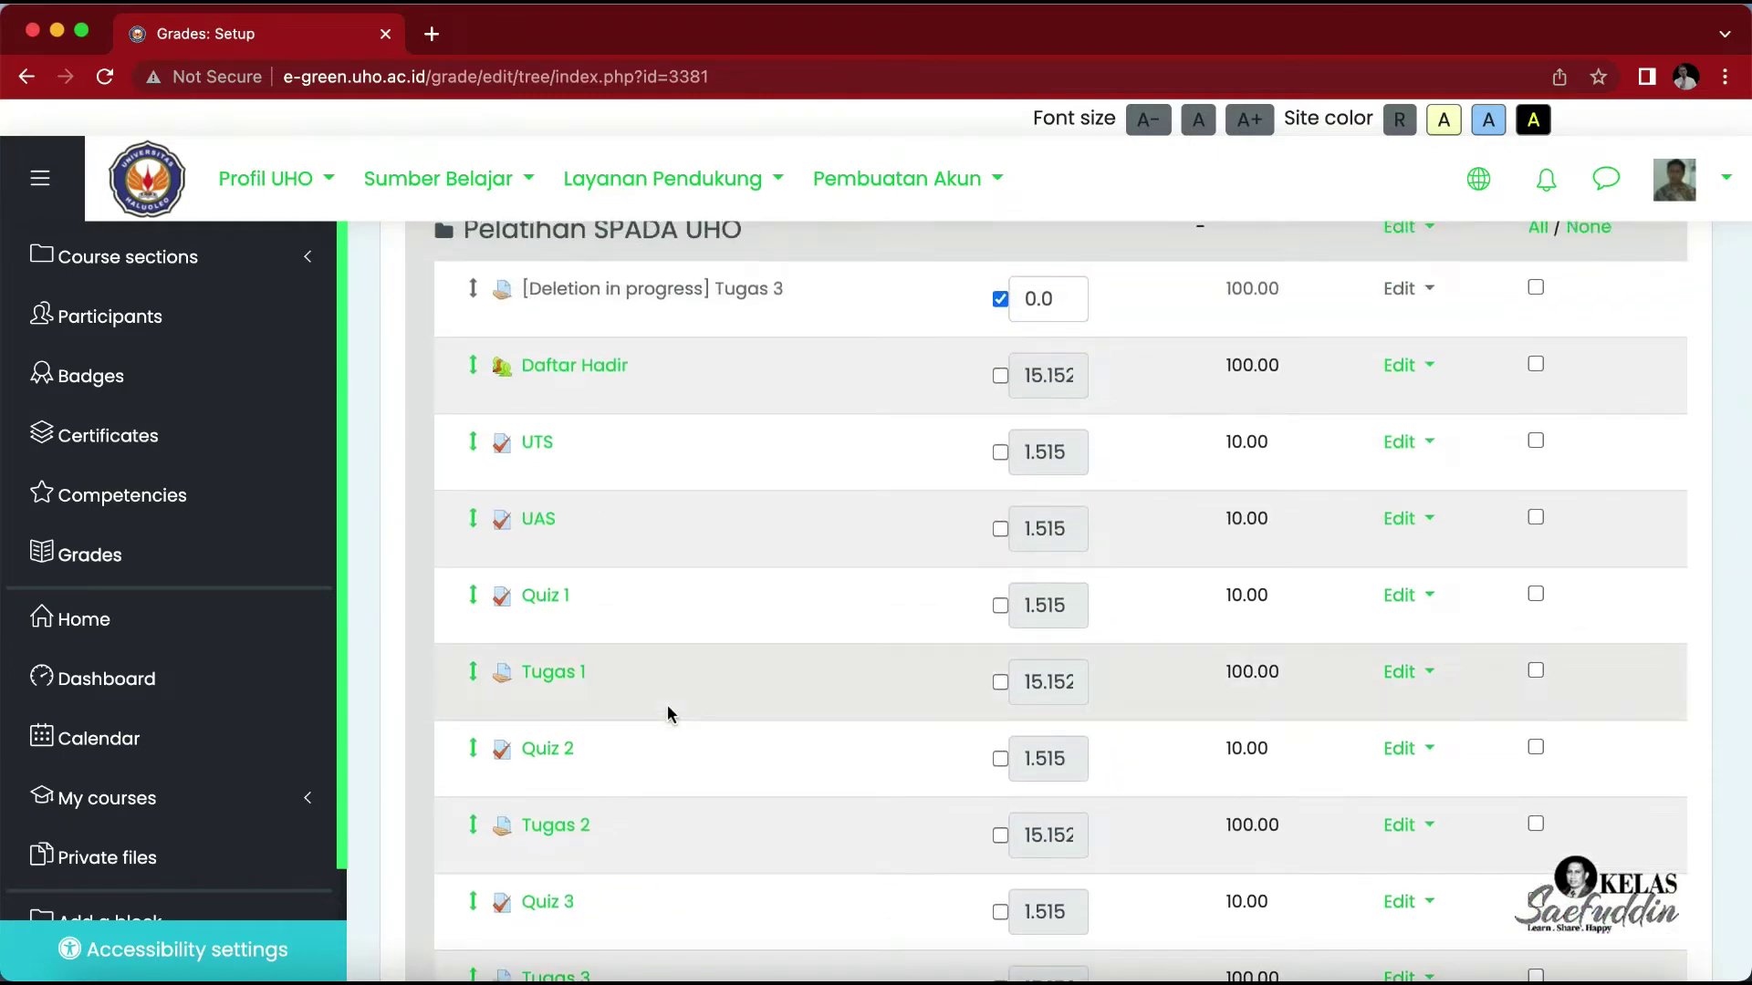
{"action": "scroll", "coordinate": [666, 563], "scroll_direction": "down", "scroll_amount": 2}
{"action": "scroll", "coordinate": [662, 492], "scroll_direction": "down", "scroll_amount": 2}
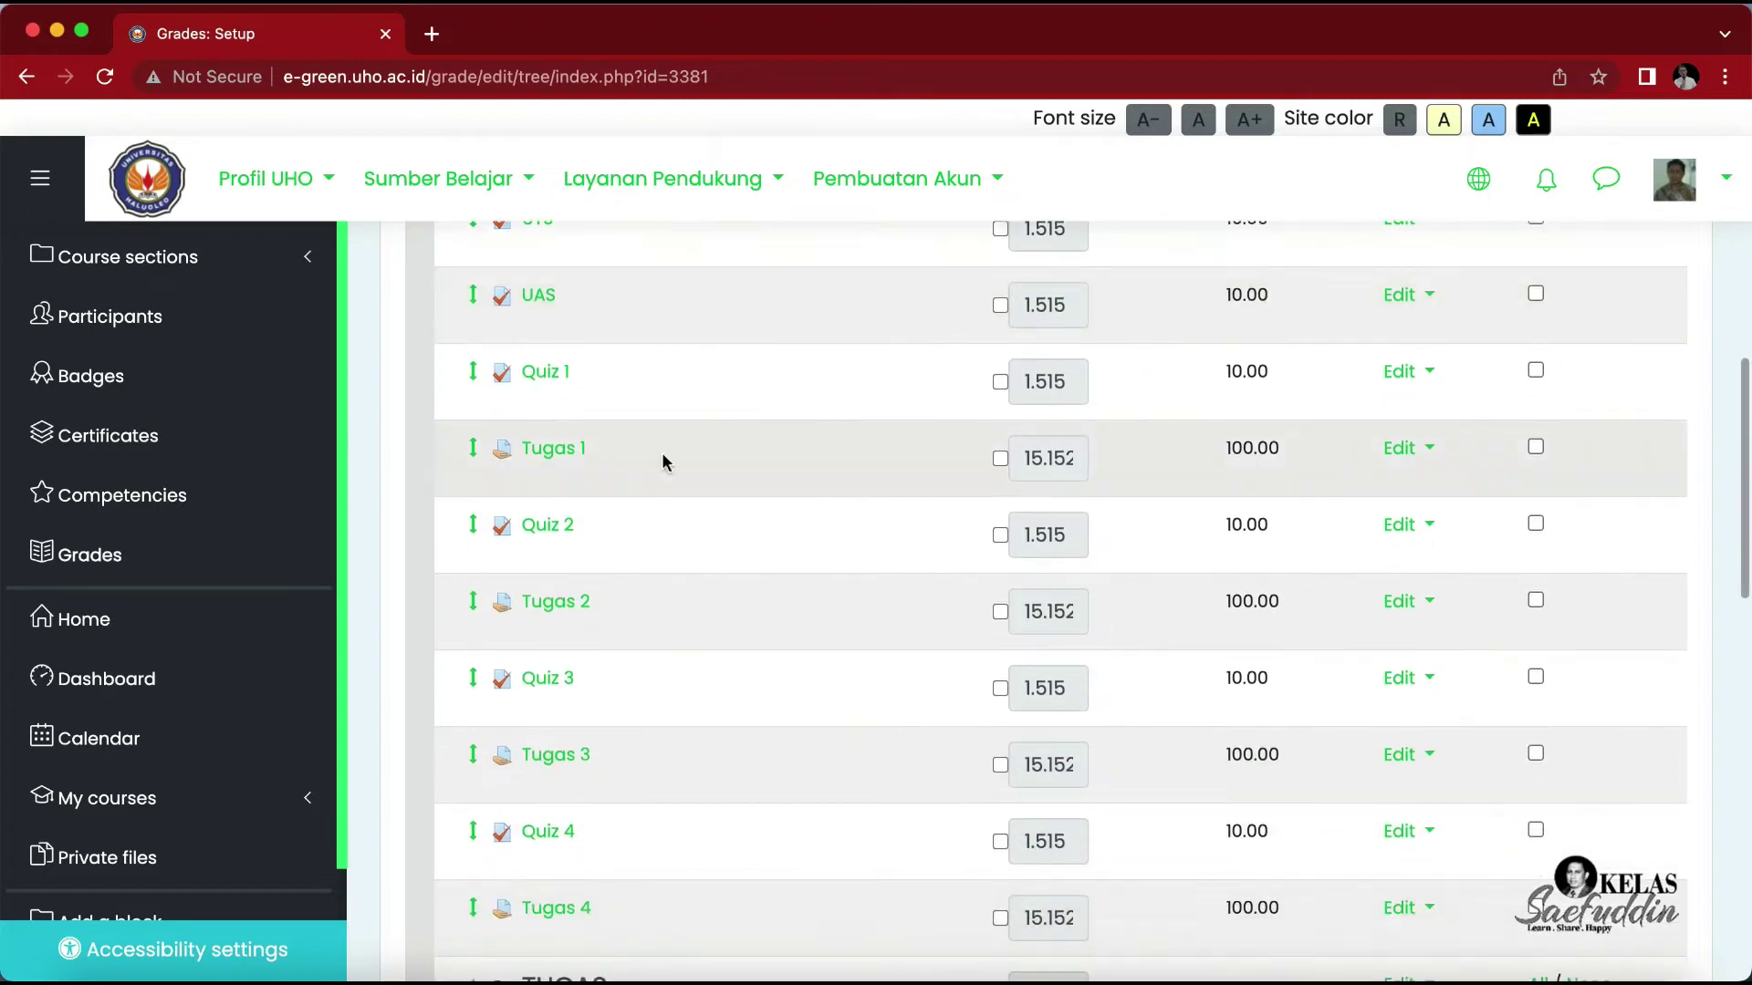
Step: Move the Tugas 1 assignment into the TUGAS category
{"action": "scroll", "coordinate": [662, 462], "scroll_direction": "down", "scroll_amount": 3}
{"action": "scroll", "coordinate": [662, 462], "scroll_direction": "up", "scroll_amount": 5}
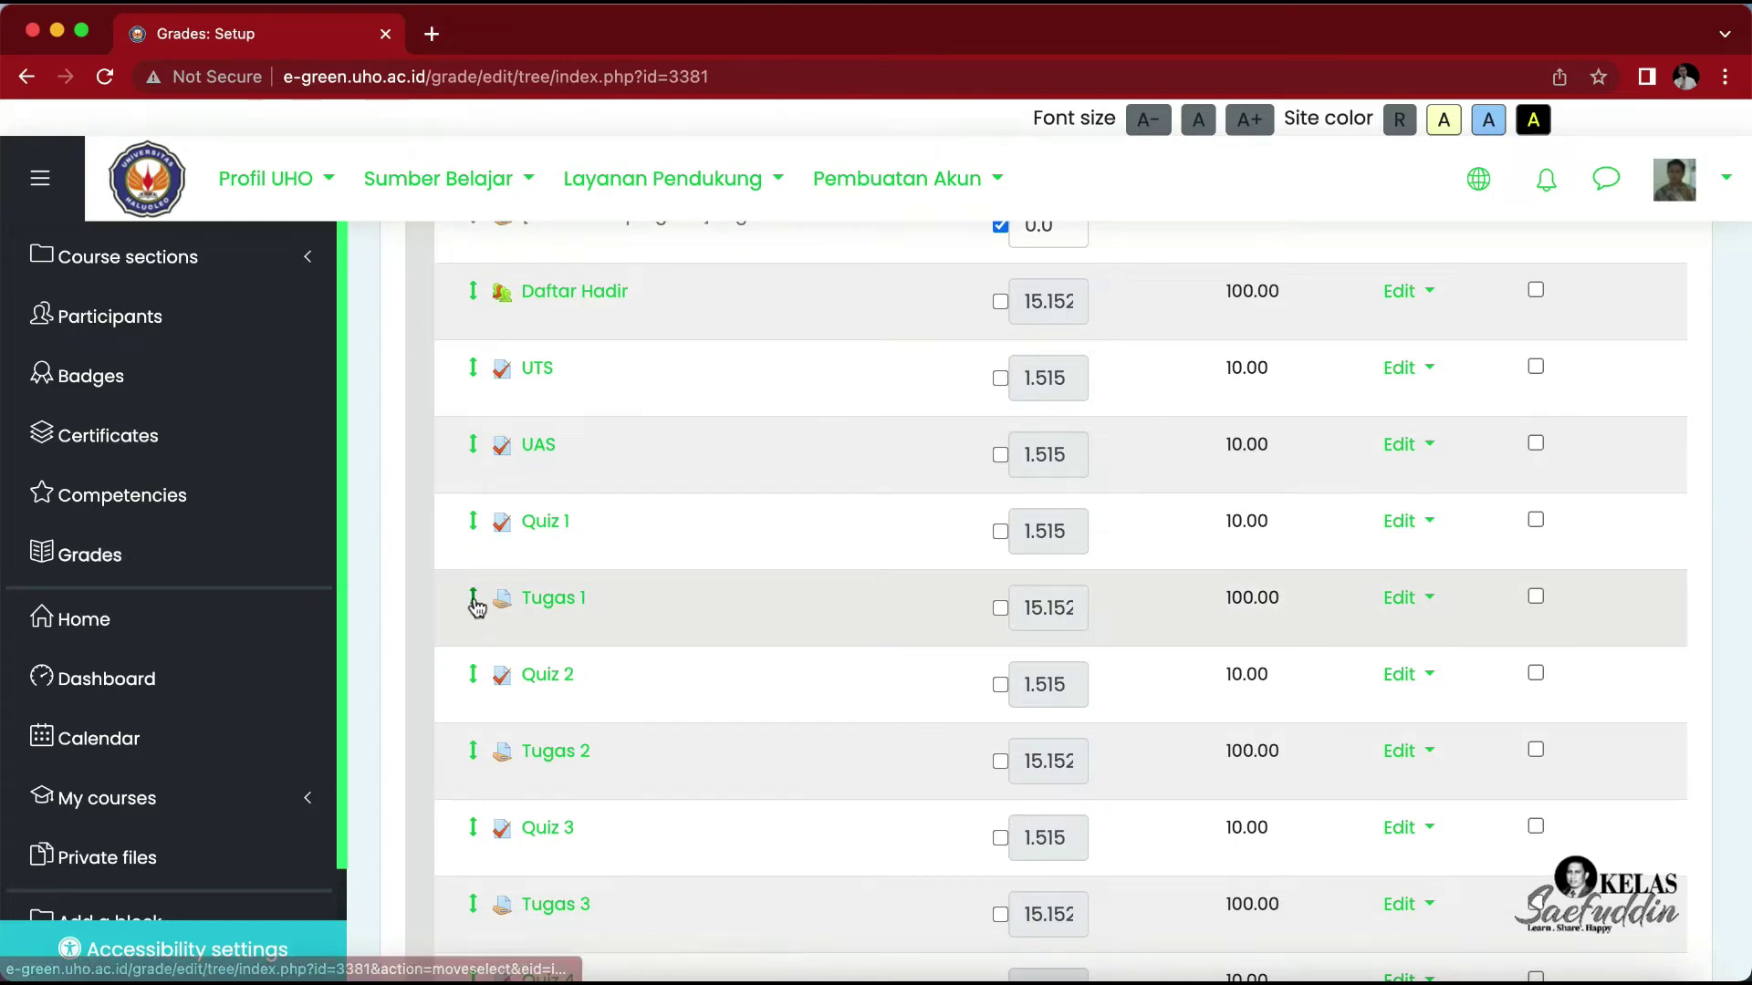
{"action": "left_click", "coordinate": [474, 602]}
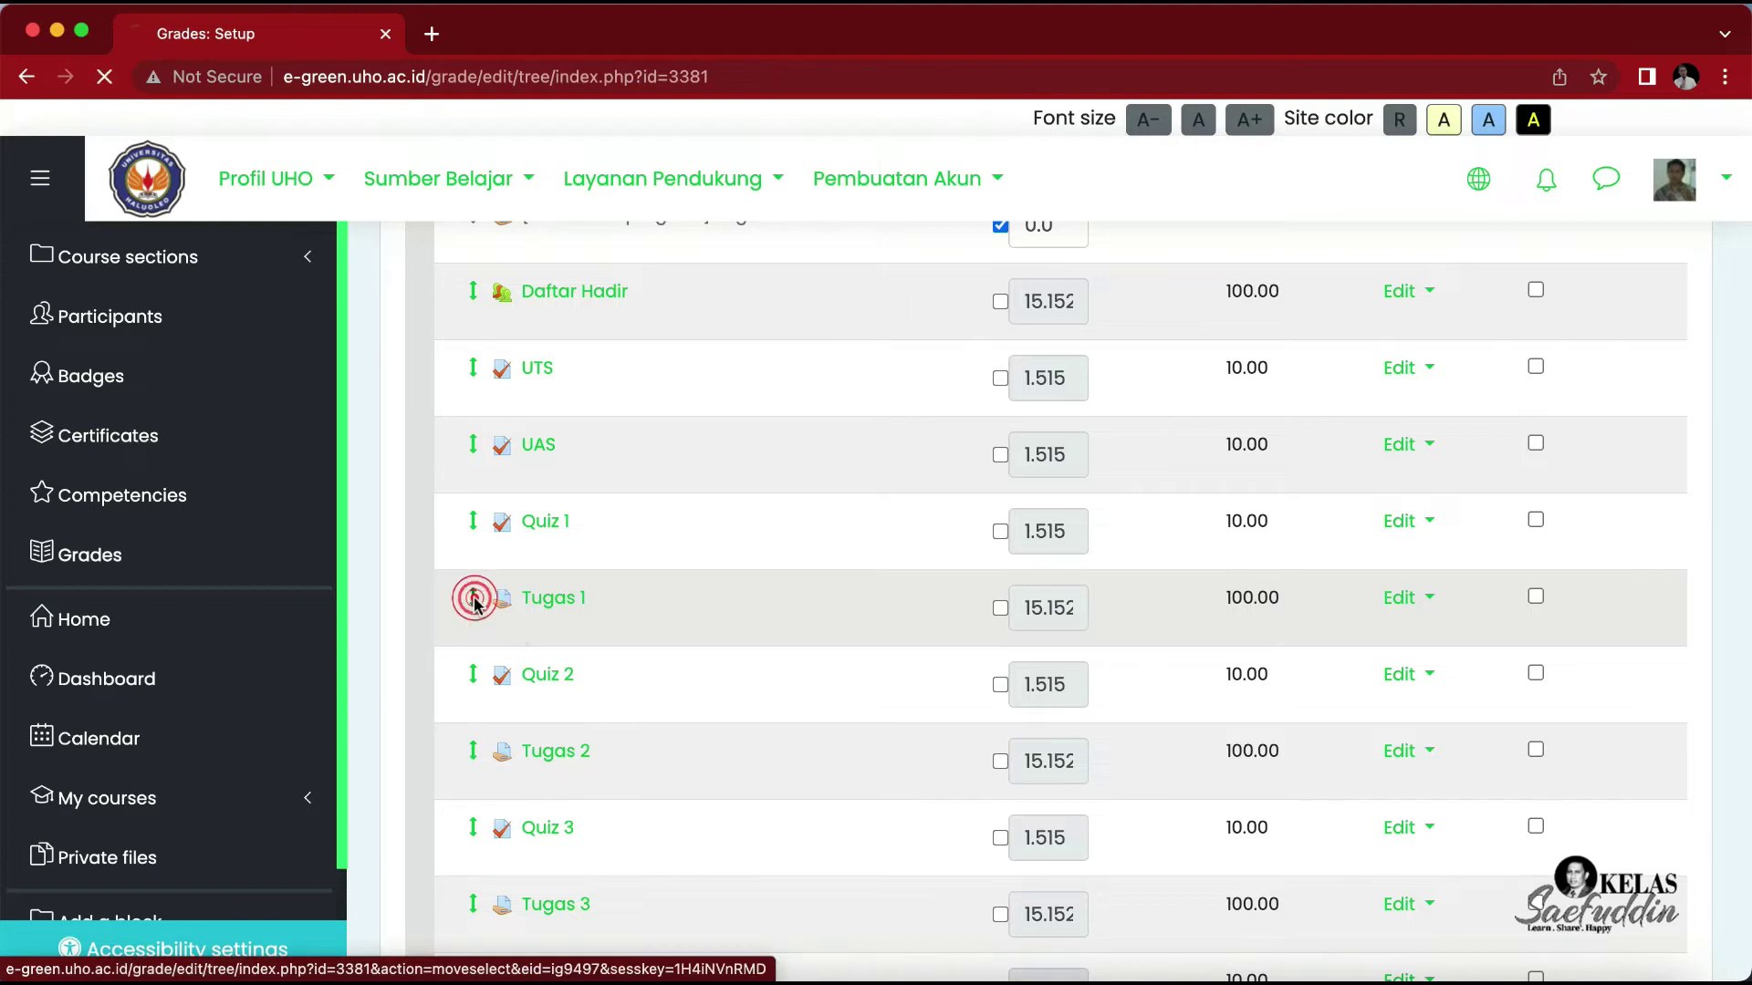
{"action": "scroll", "coordinate": [476, 607], "scroll_direction": "down", "scroll_amount": 10}
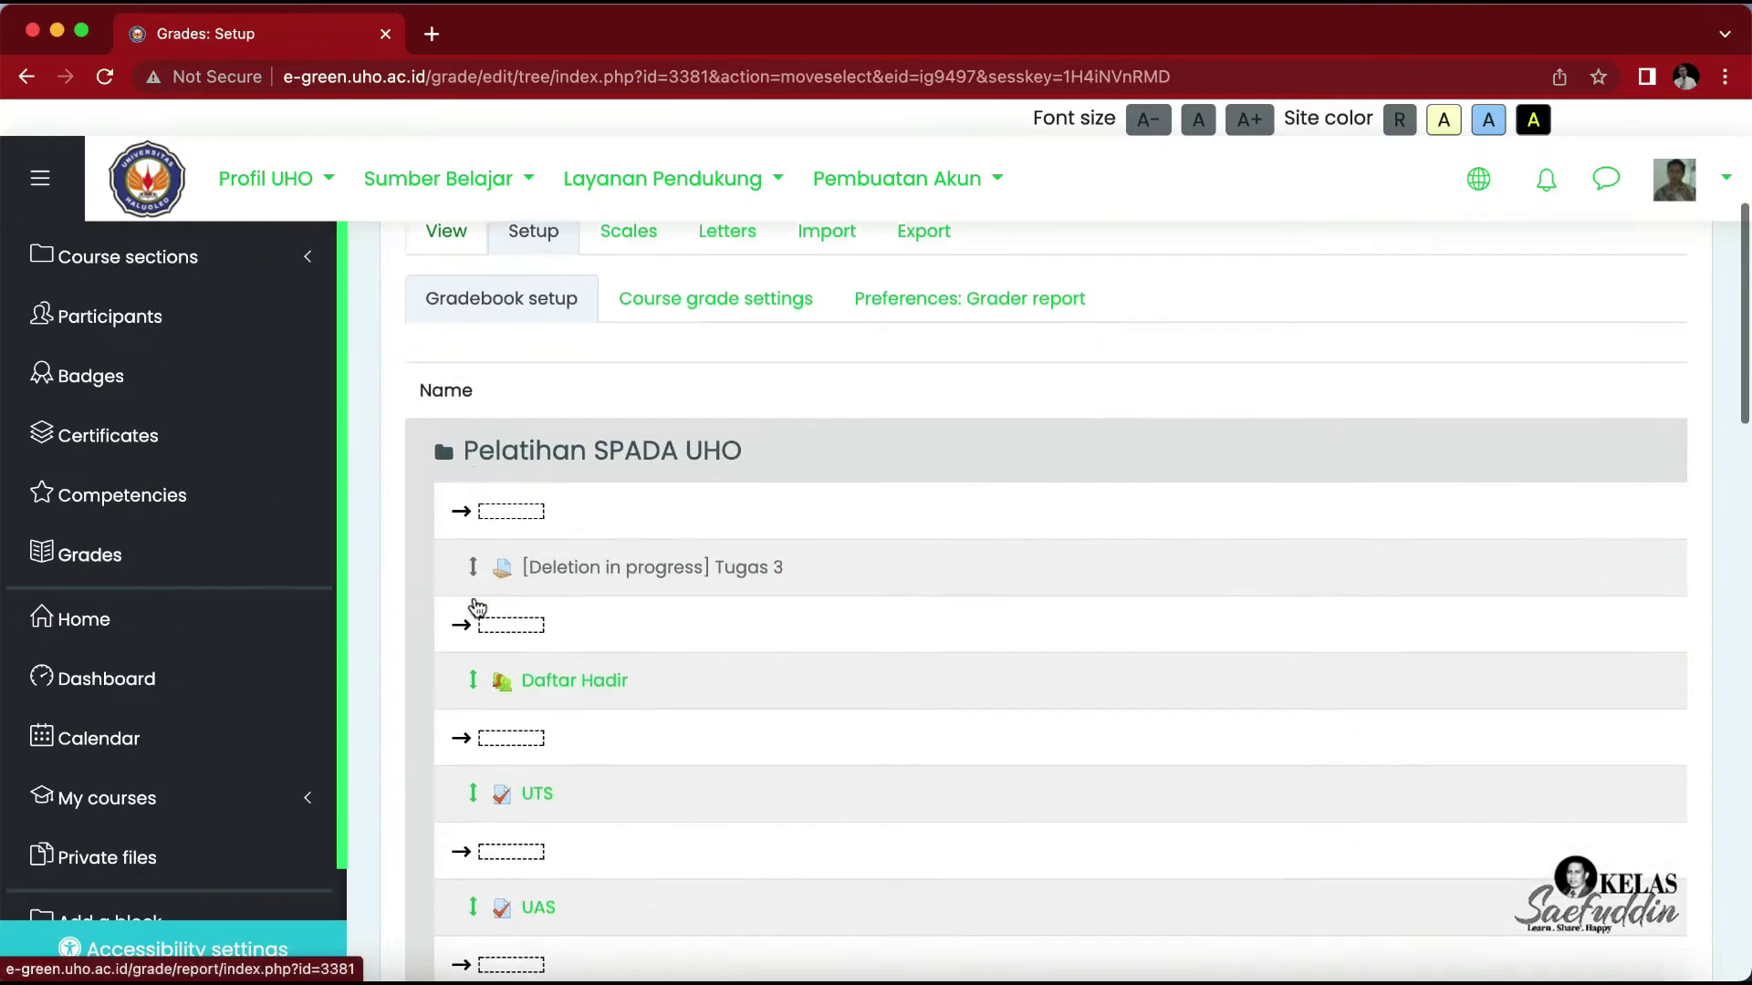
{"action": "scroll", "coordinate": [476, 607], "scroll_direction": "down", "scroll_amount": 9}
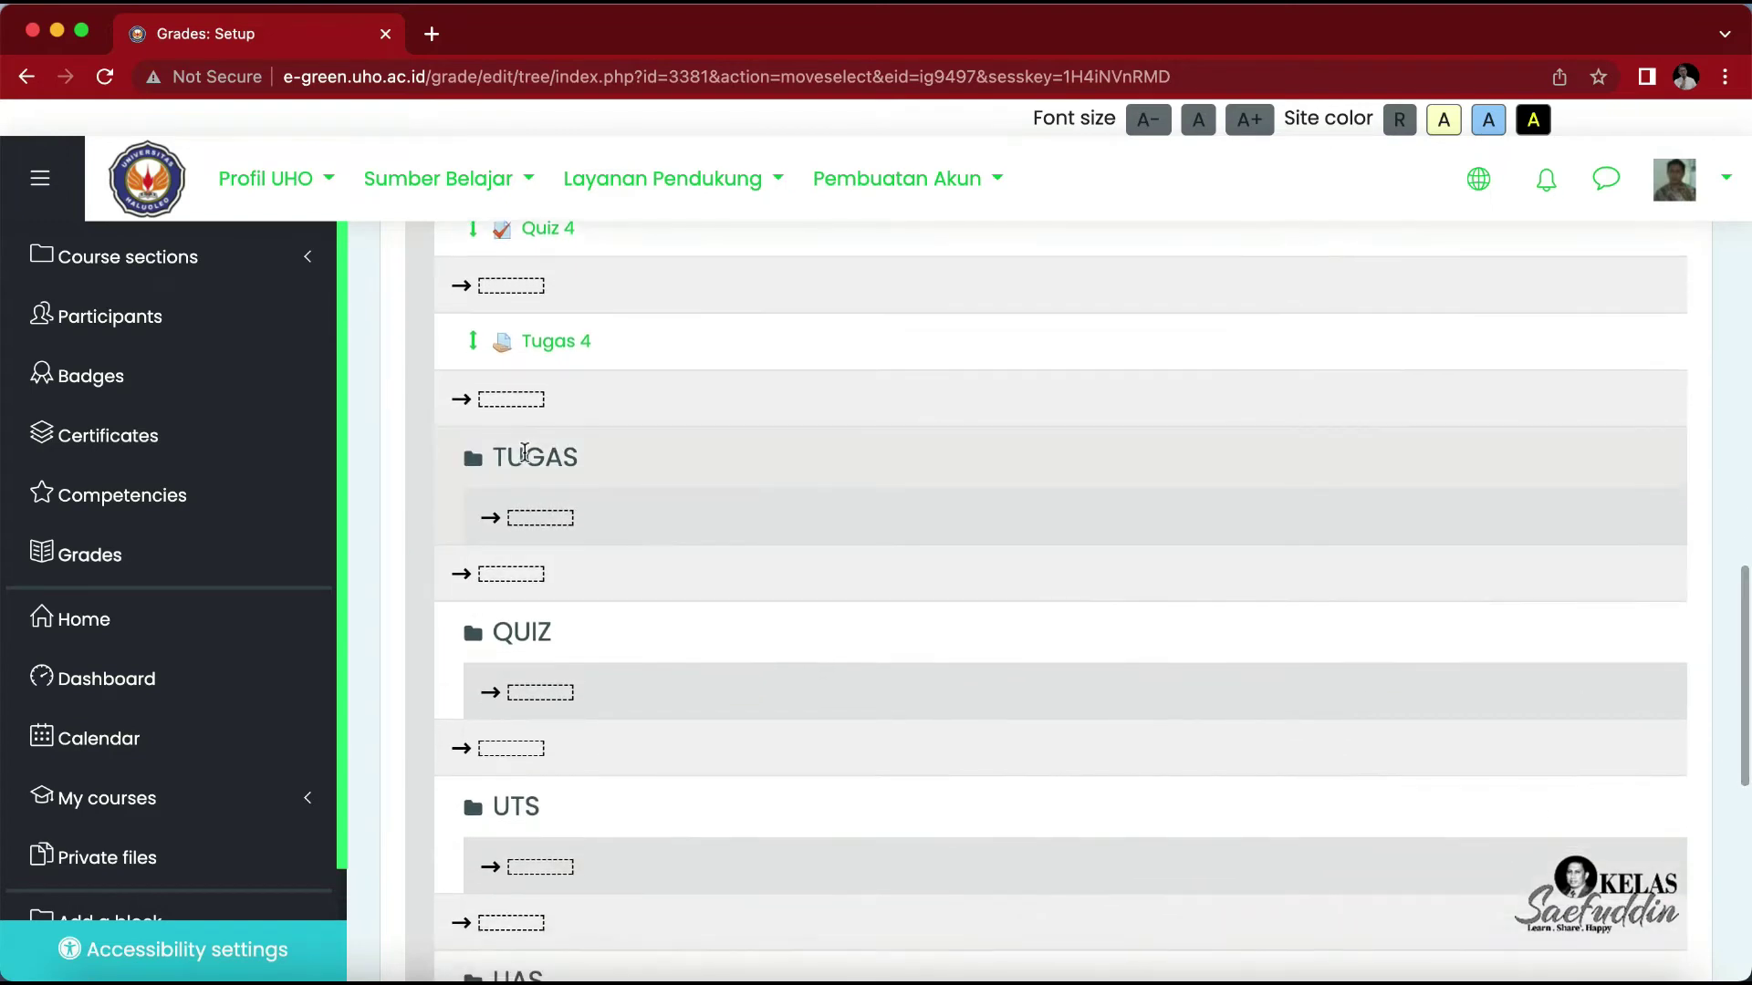
{"action": "left_click", "coordinate": [540, 520]}
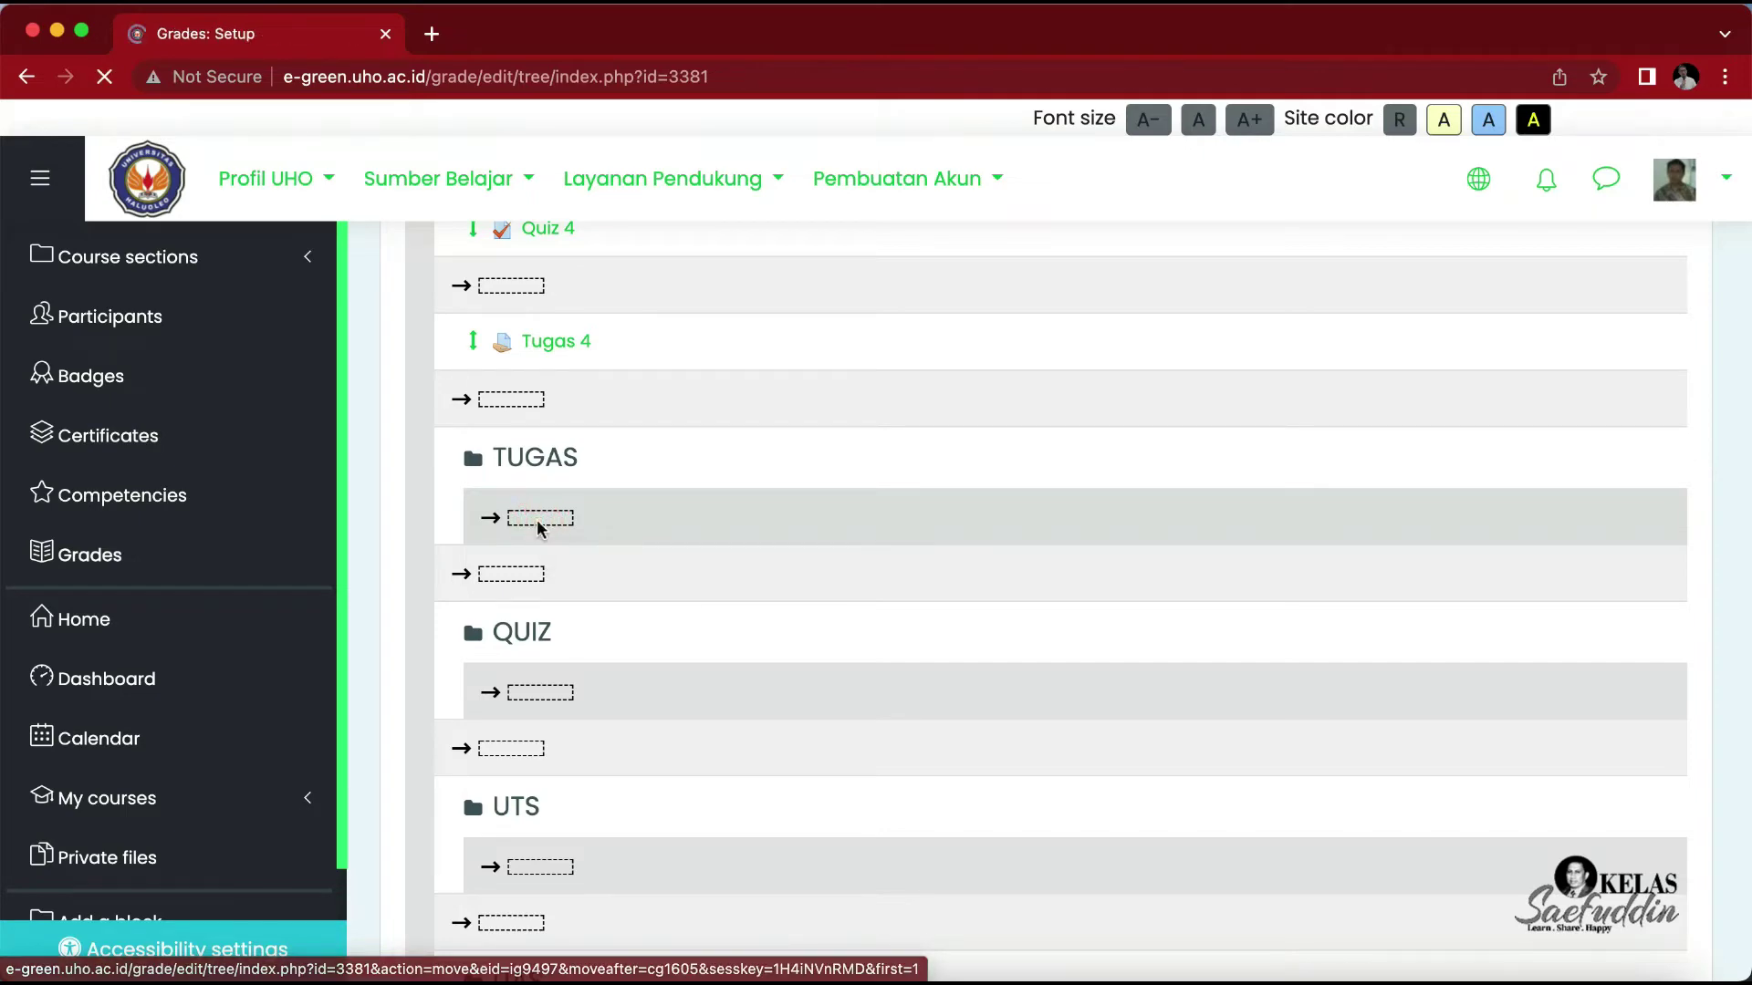
{"action": "scroll", "coordinate": [539, 527], "scroll_direction": "down", "scroll_amount": 10}
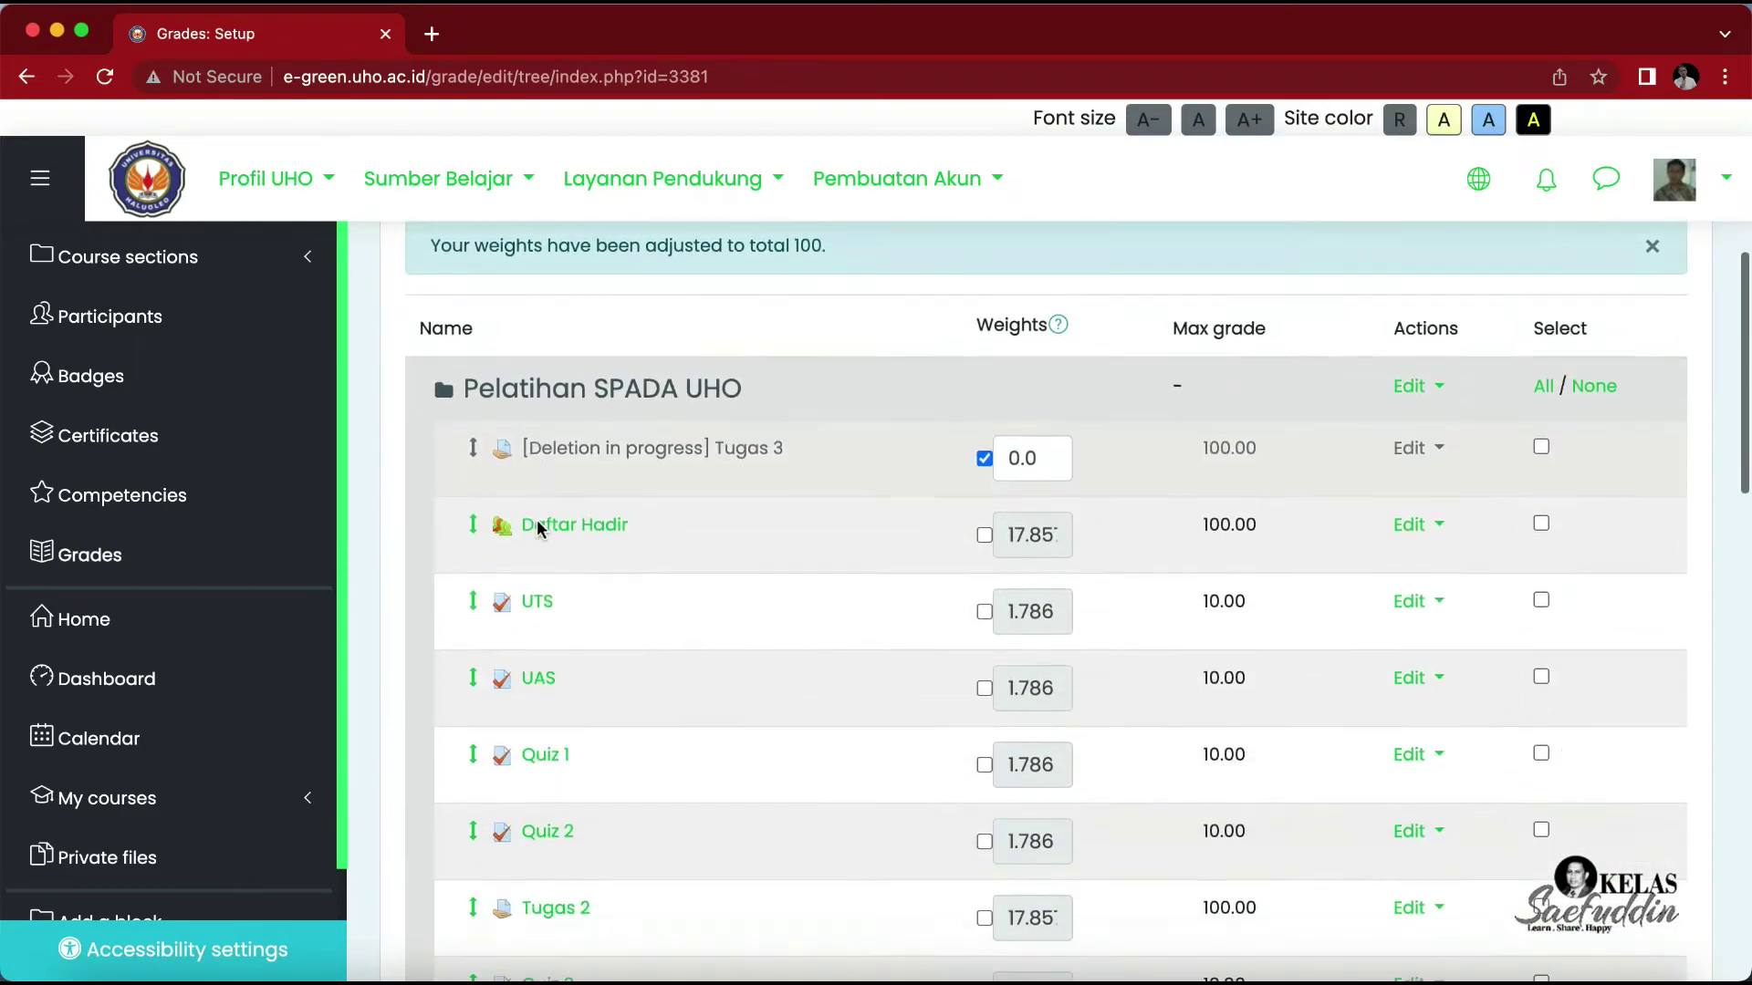
{"action": "scroll", "coordinate": [538, 527], "scroll_direction": "down", "scroll_amount": 4}
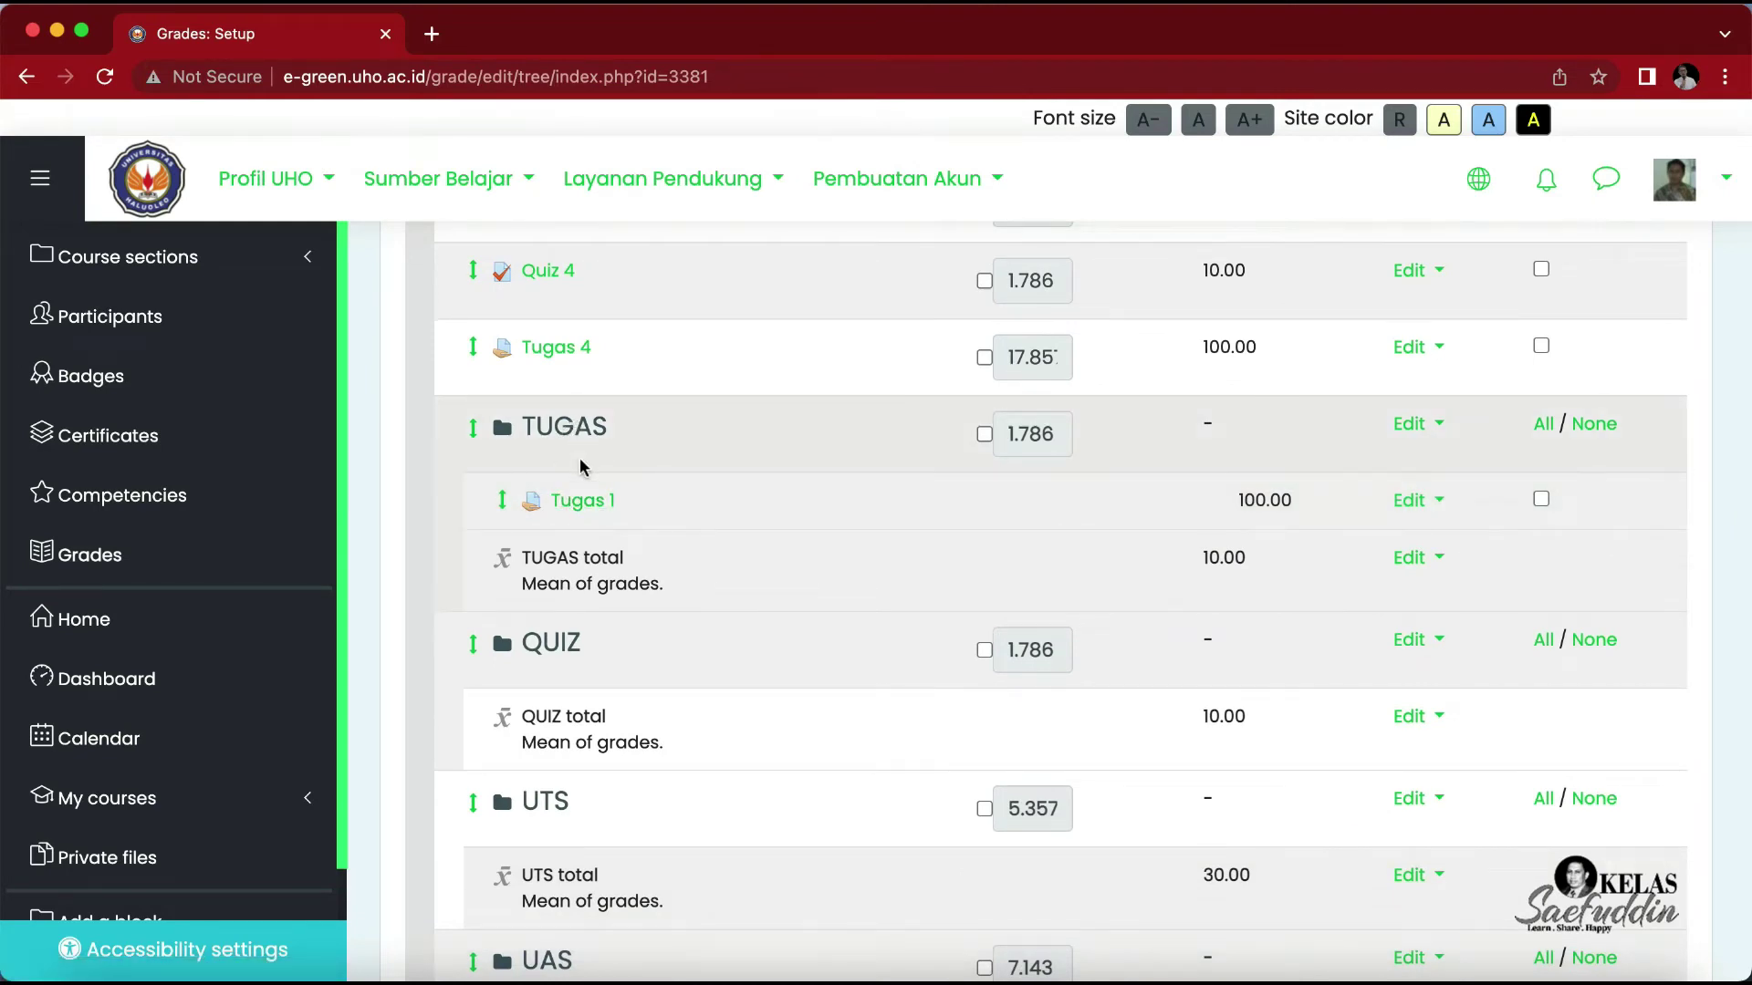
Step: Move the Tugas 2 assignment into the TUGAS category, directly below Tugas 1
{"action": "scroll", "coordinate": [576, 435], "scroll_direction": "up", "scroll_amount": 7}
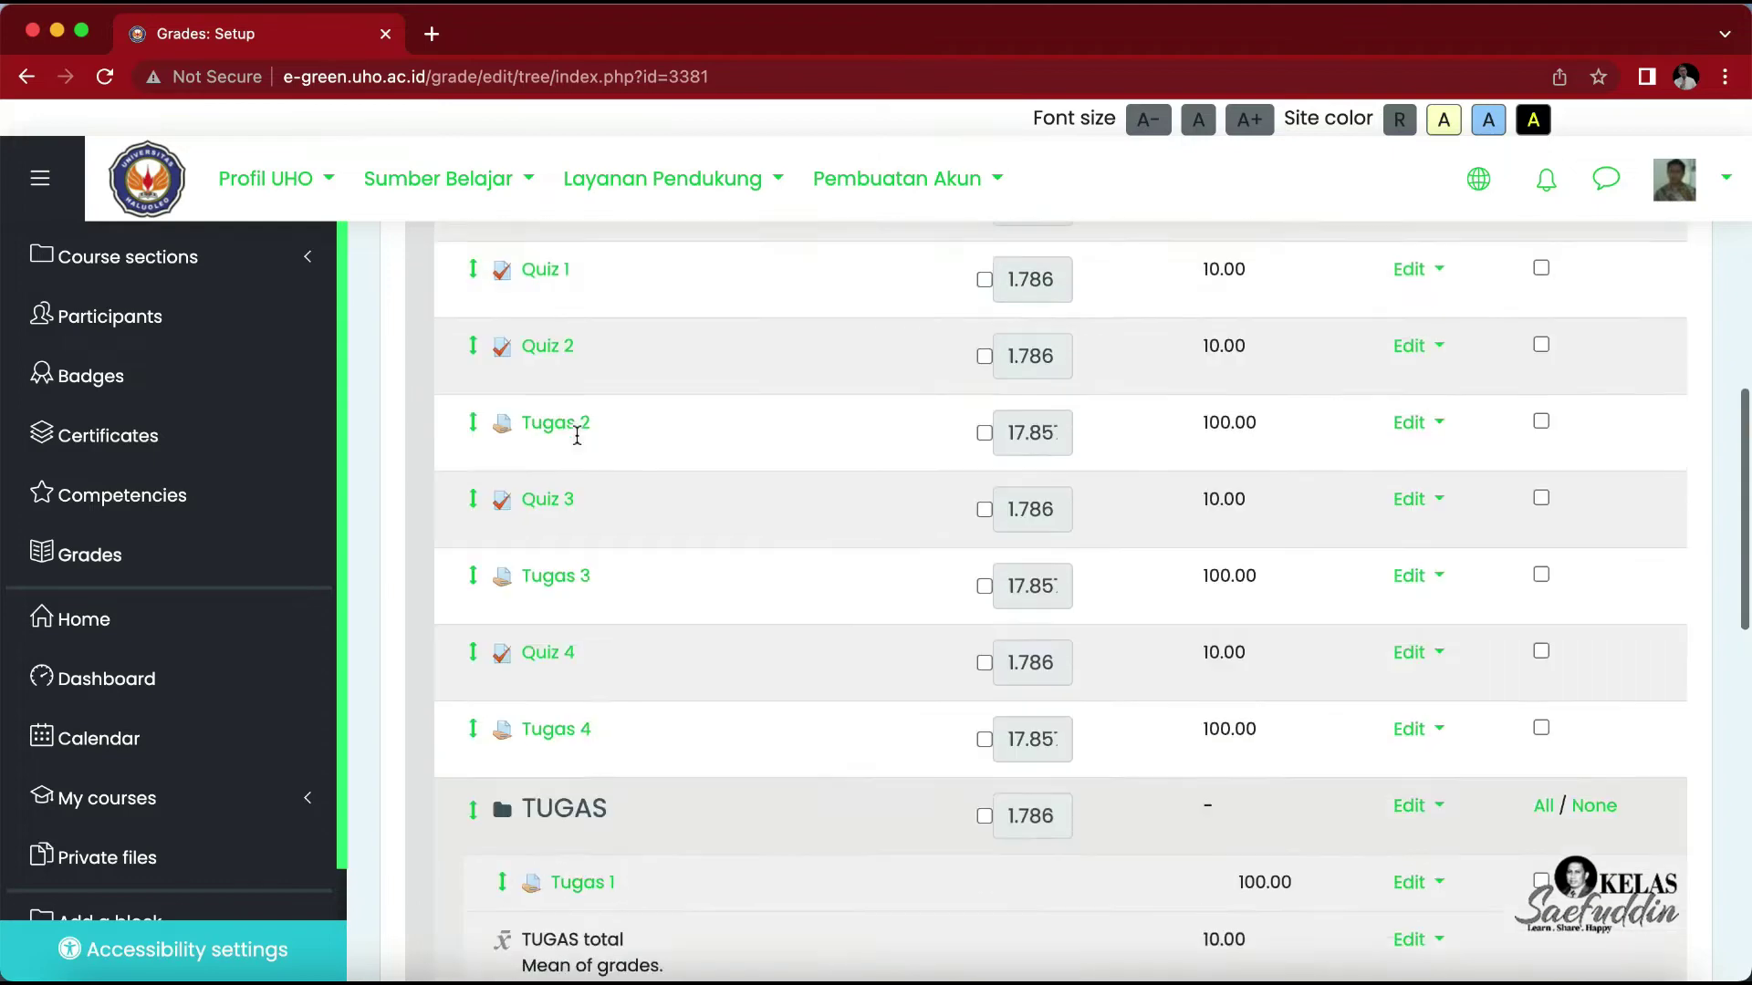
{"action": "scroll", "coordinate": [577, 434], "scroll_direction": "down", "scroll_amount": 1}
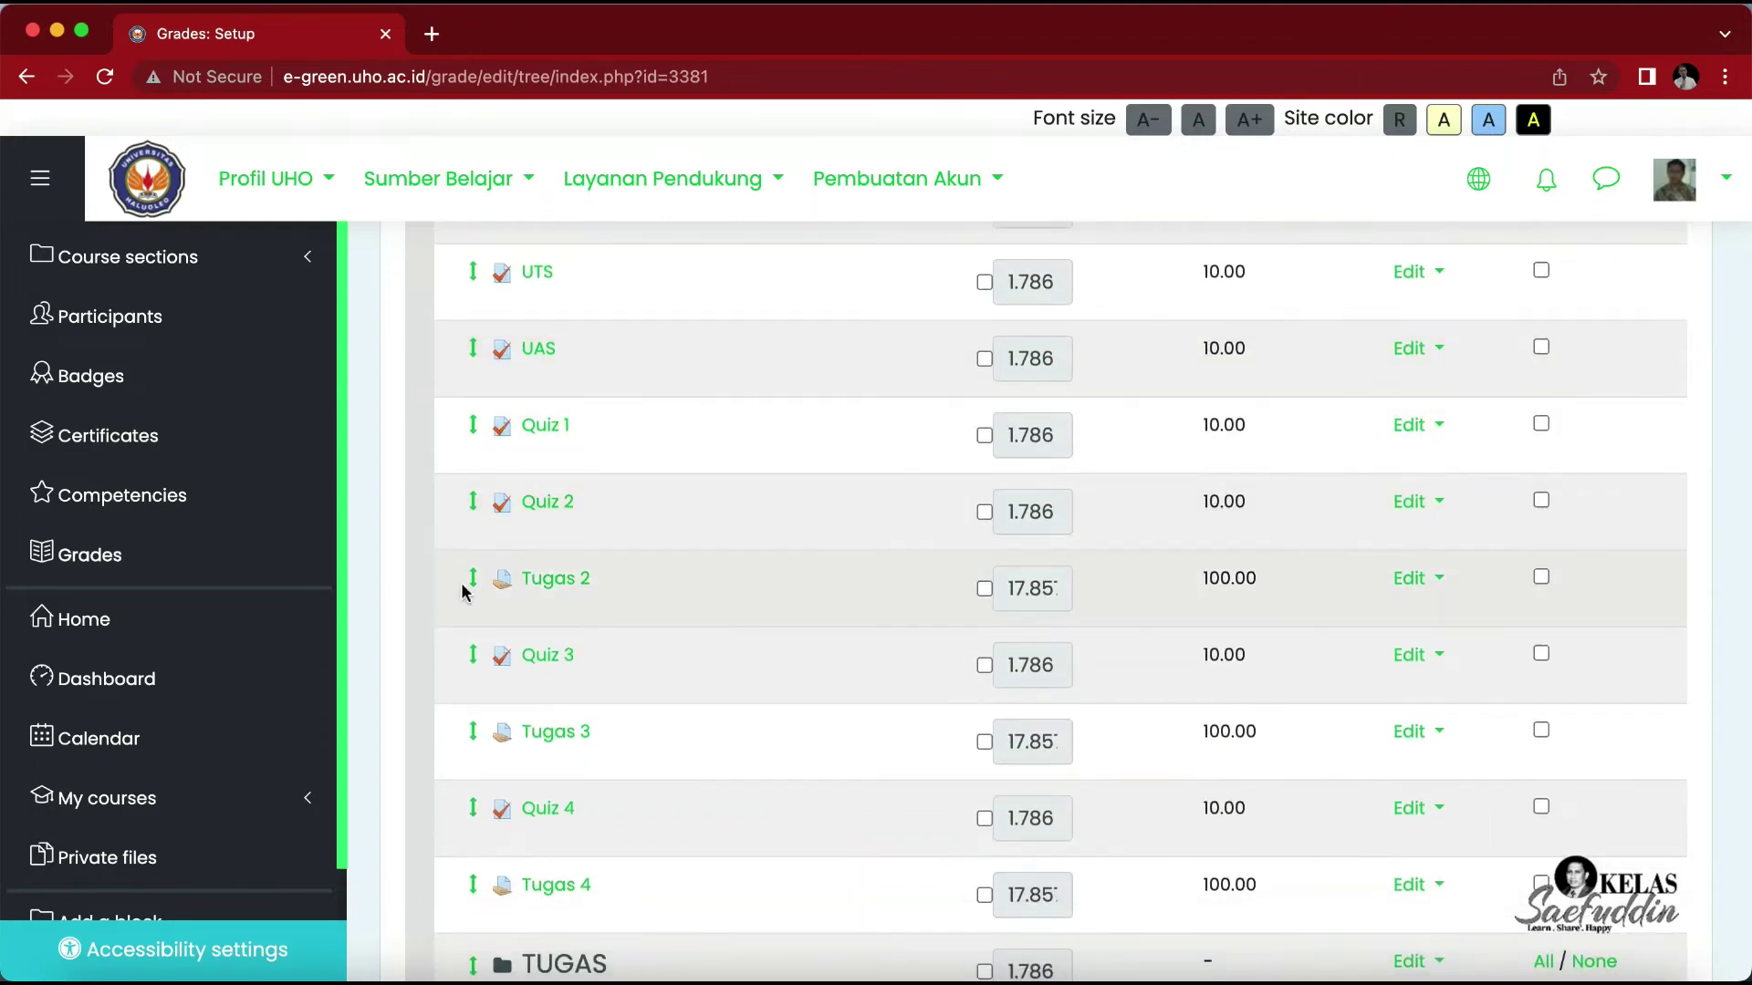
{"action": "left_click", "coordinate": [473, 580]}
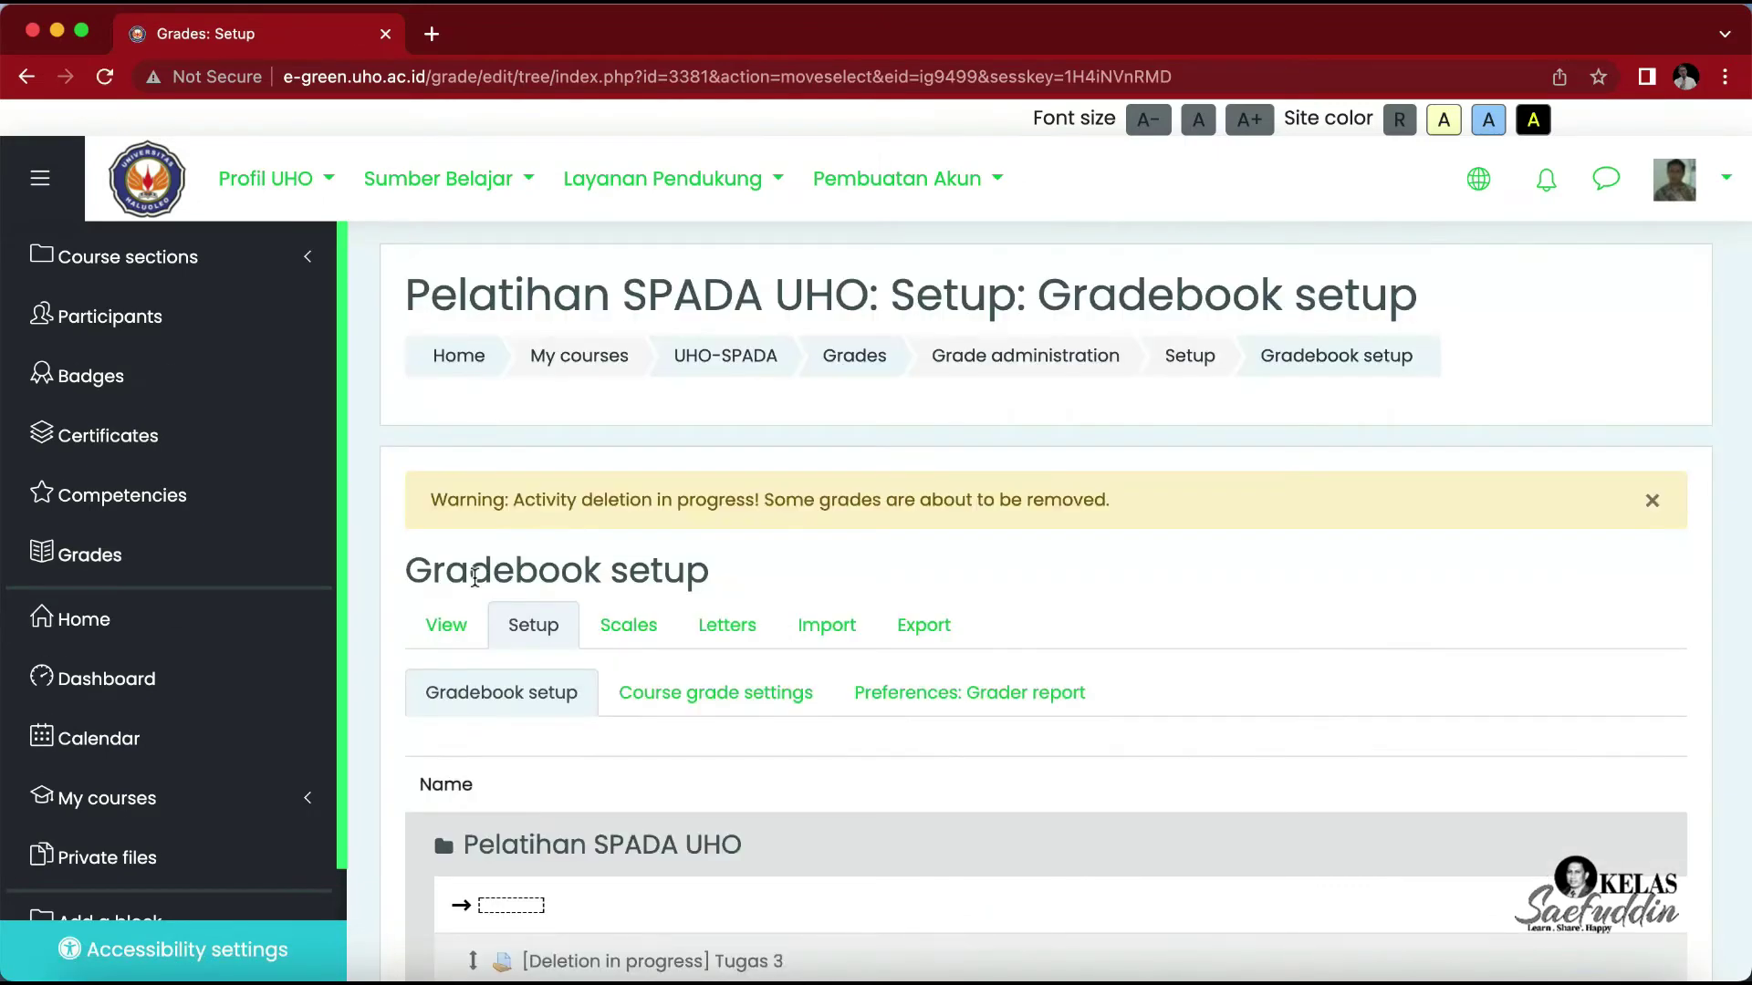
{"action": "scroll", "coordinate": [474, 581], "scroll_direction": "down", "scroll_amount": 8}
{"action": "scroll", "coordinate": [474, 577], "scroll_direction": "down", "scroll_amount": 15}
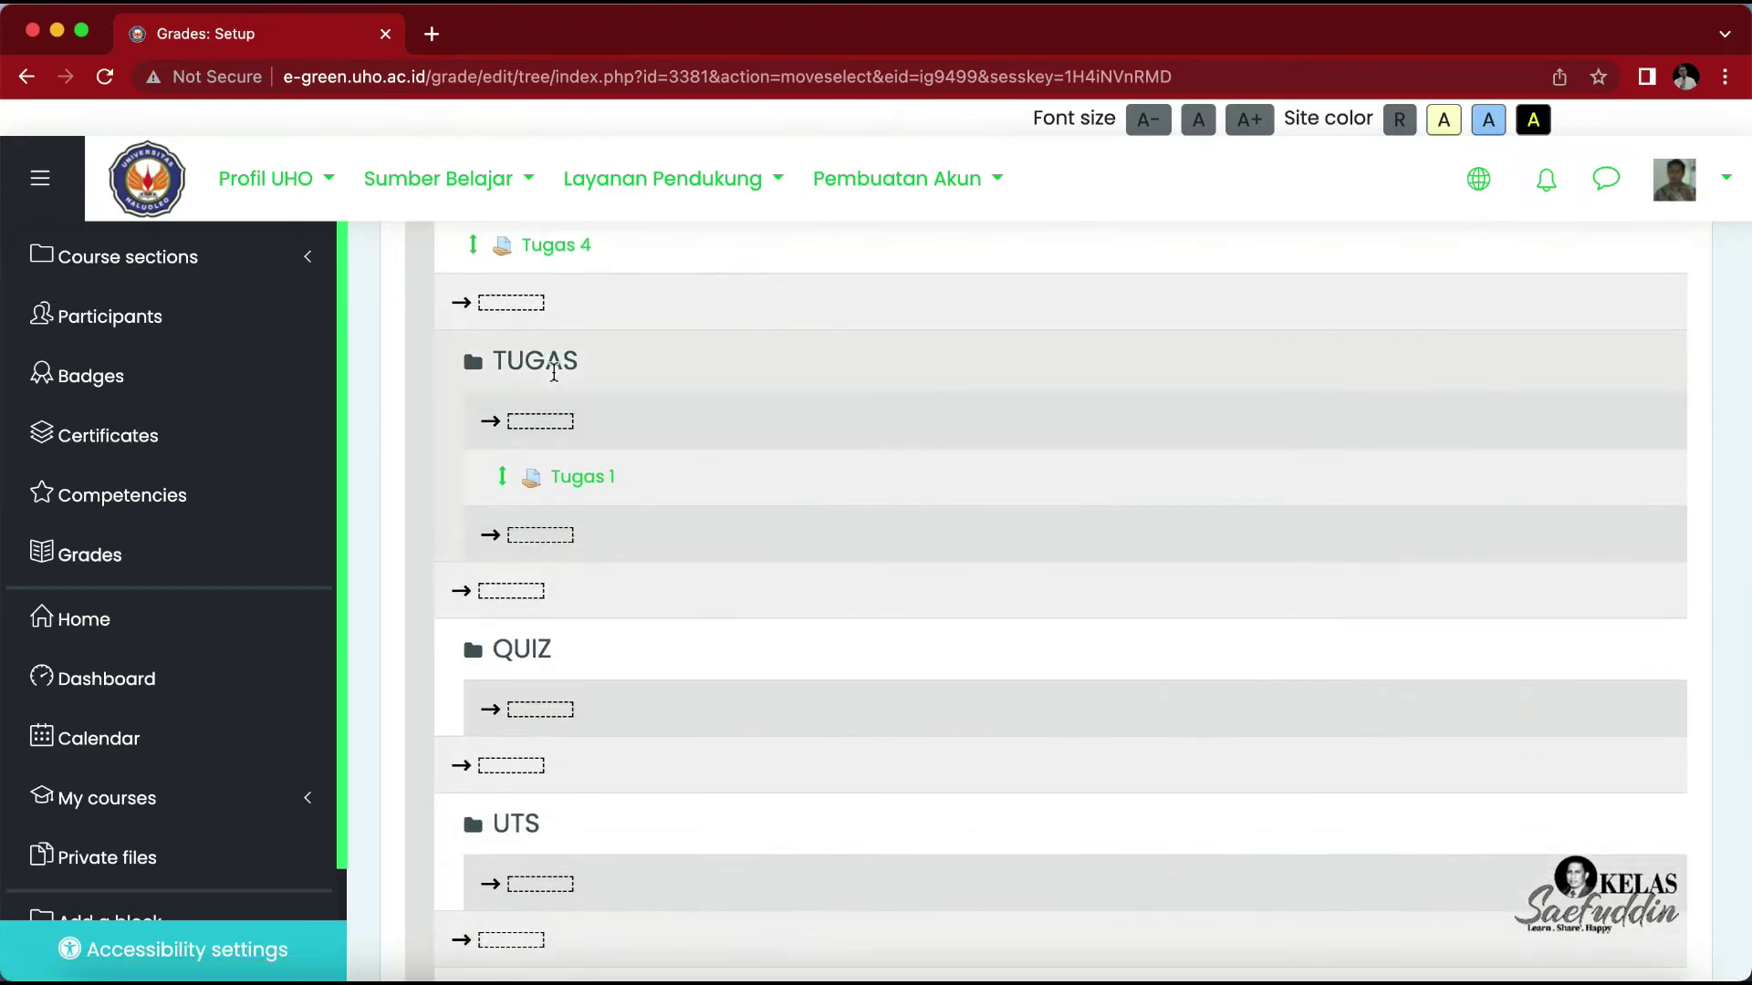
{"action": "left_click", "coordinate": [546, 539]}
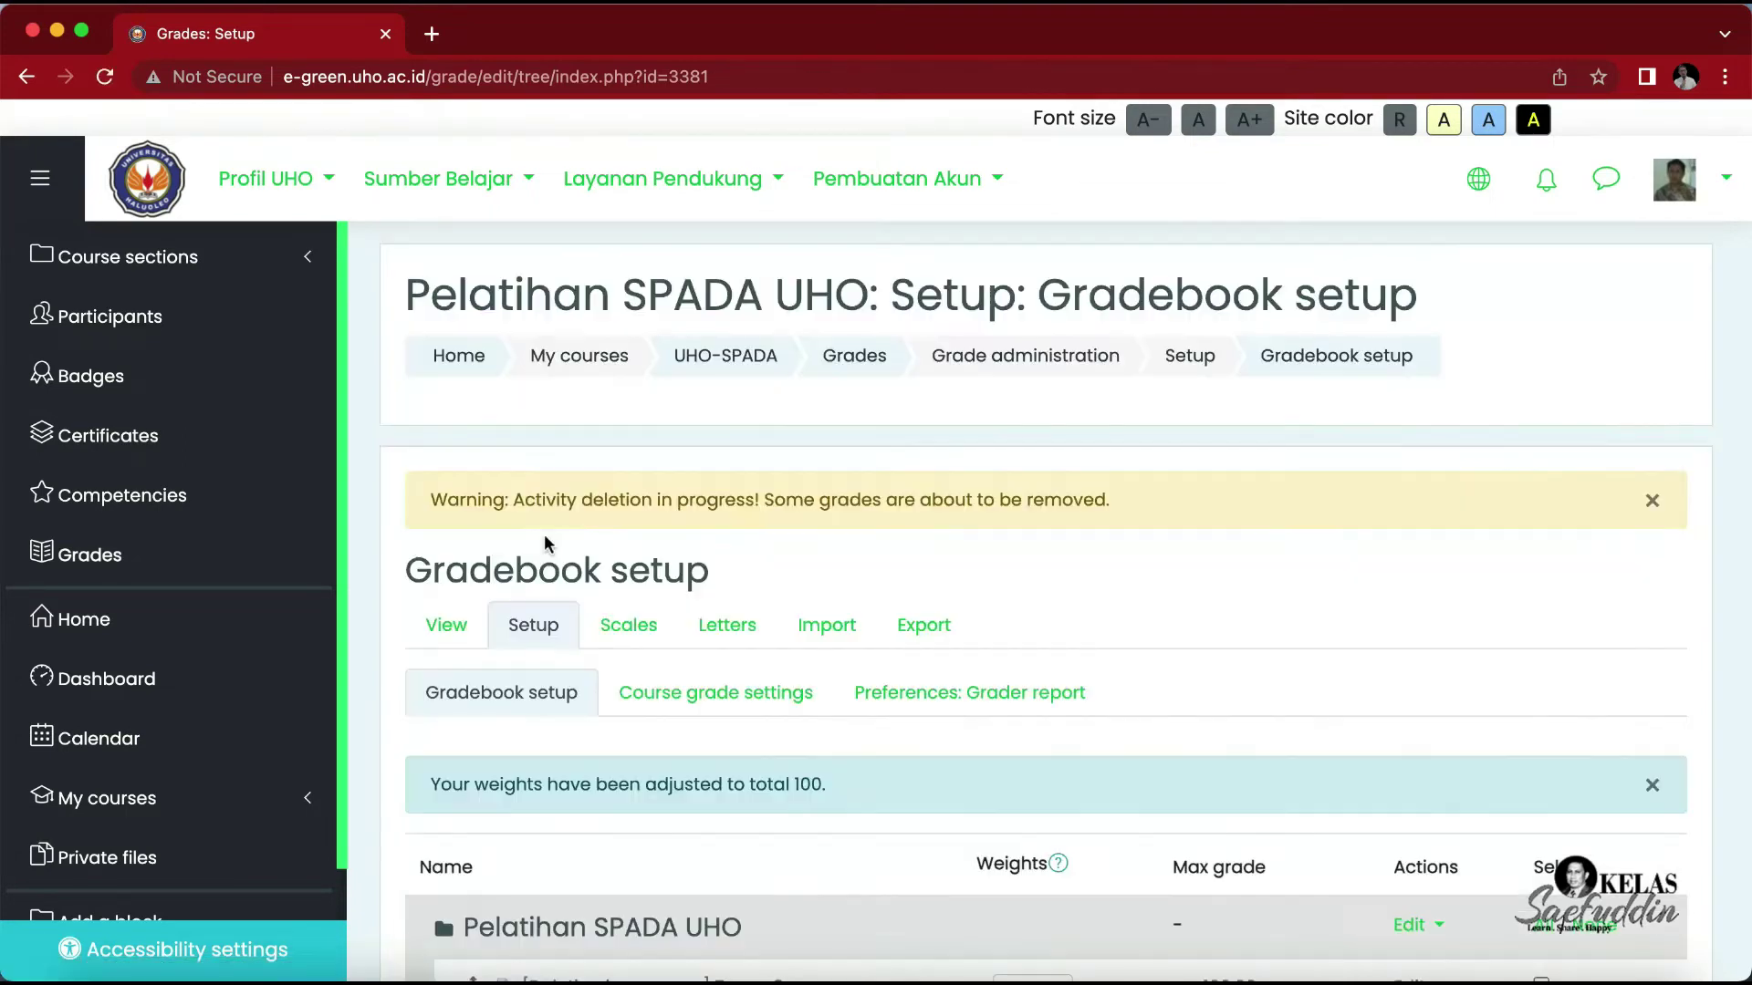
Step: Select the Tugas 3 and Tugas 4 assignments and move them together into the TUGAS category
{"action": "scroll", "coordinate": [544, 541], "scroll_direction": "down", "scroll_amount": 10}
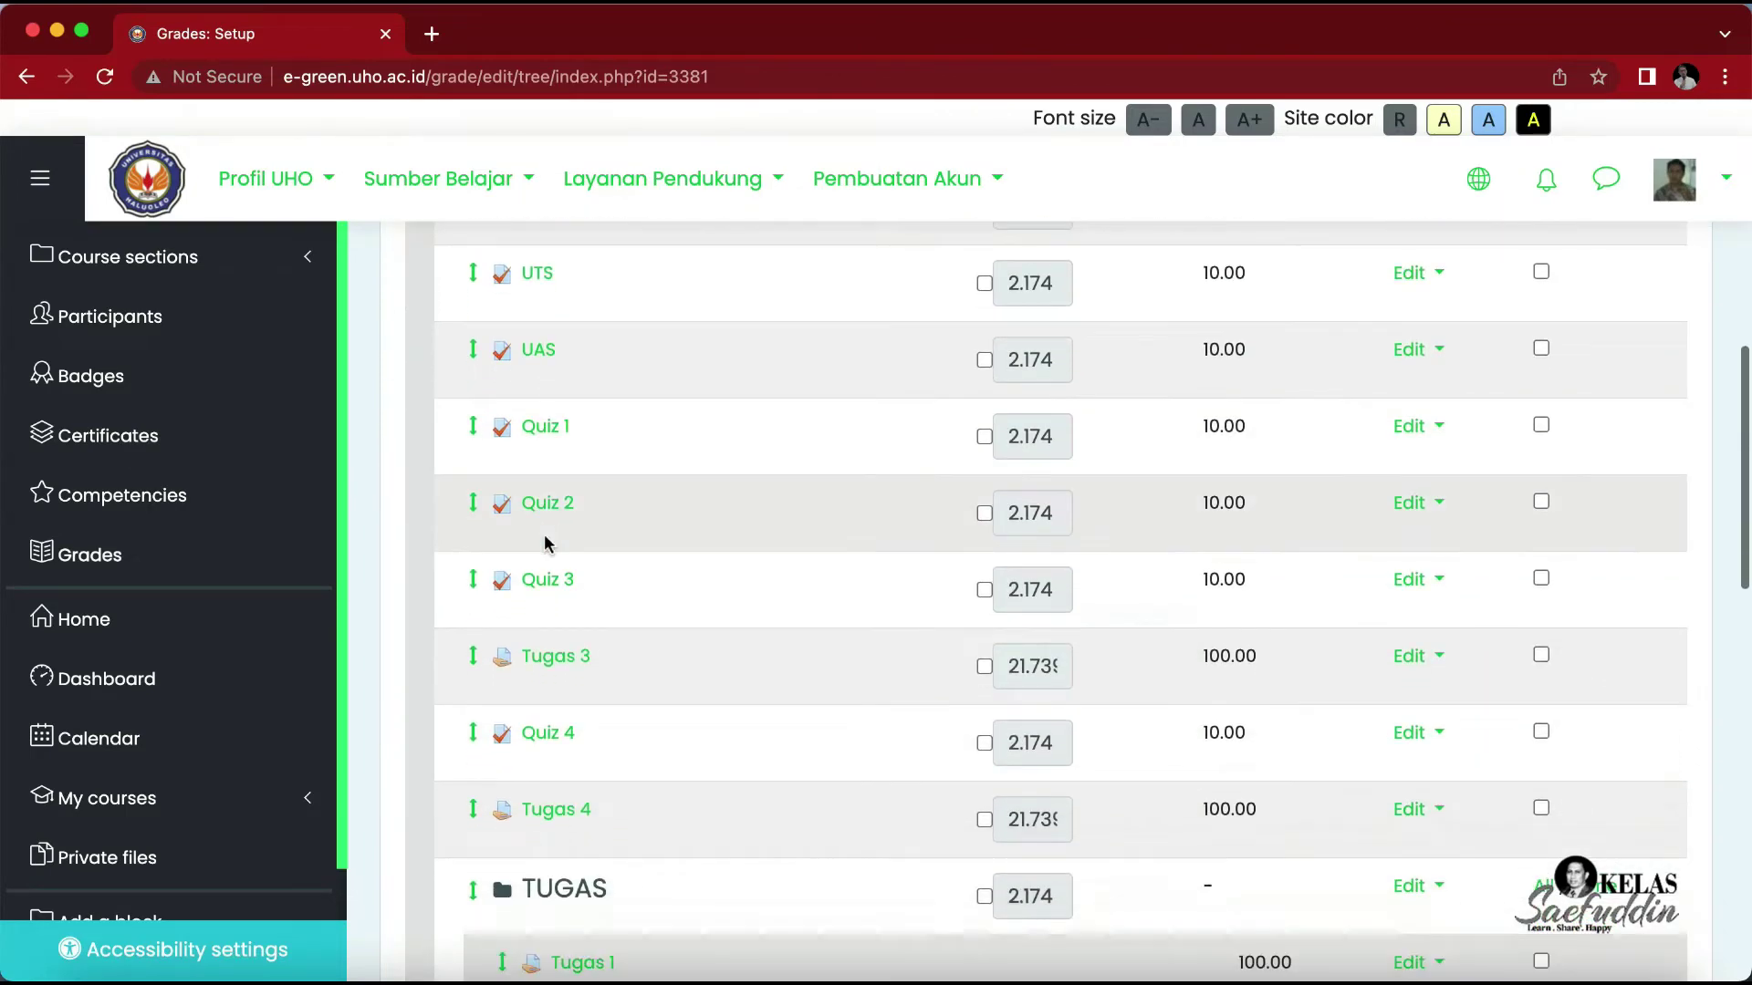
{"action": "scroll", "coordinate": [544, 543], "scroll_direction": "down", "scroll_amount": 1}
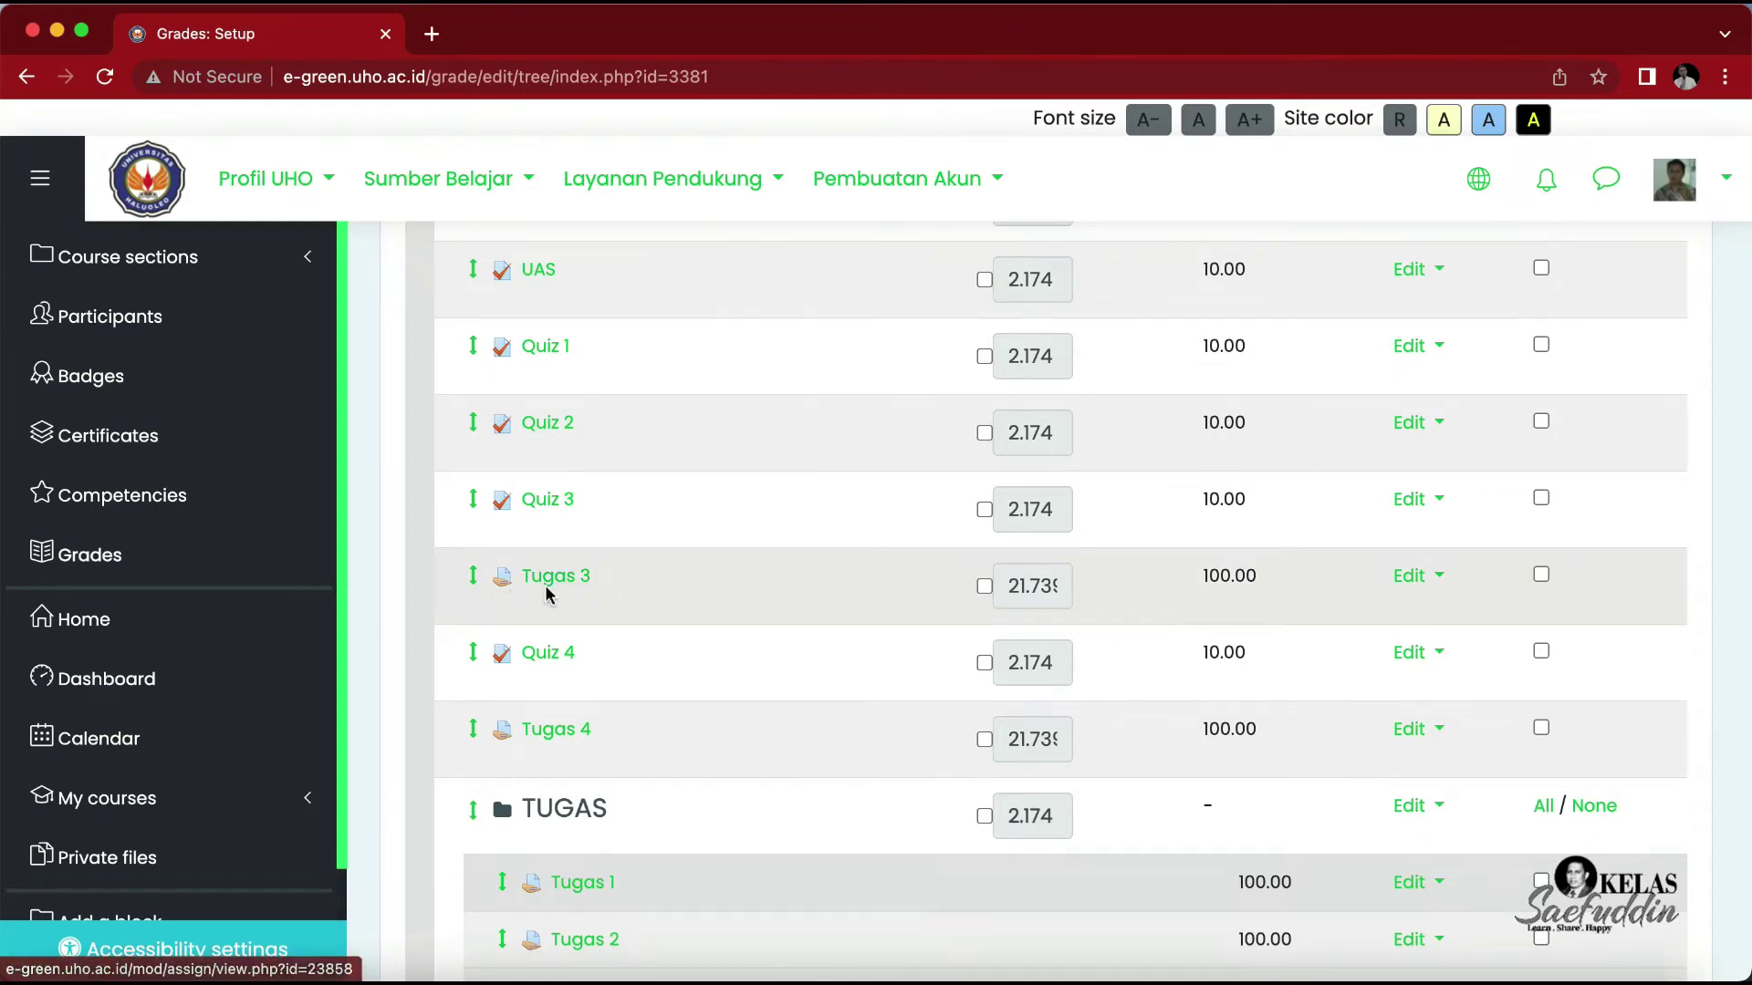
{"action": "left_click", "coordinate": [1541, 575]}
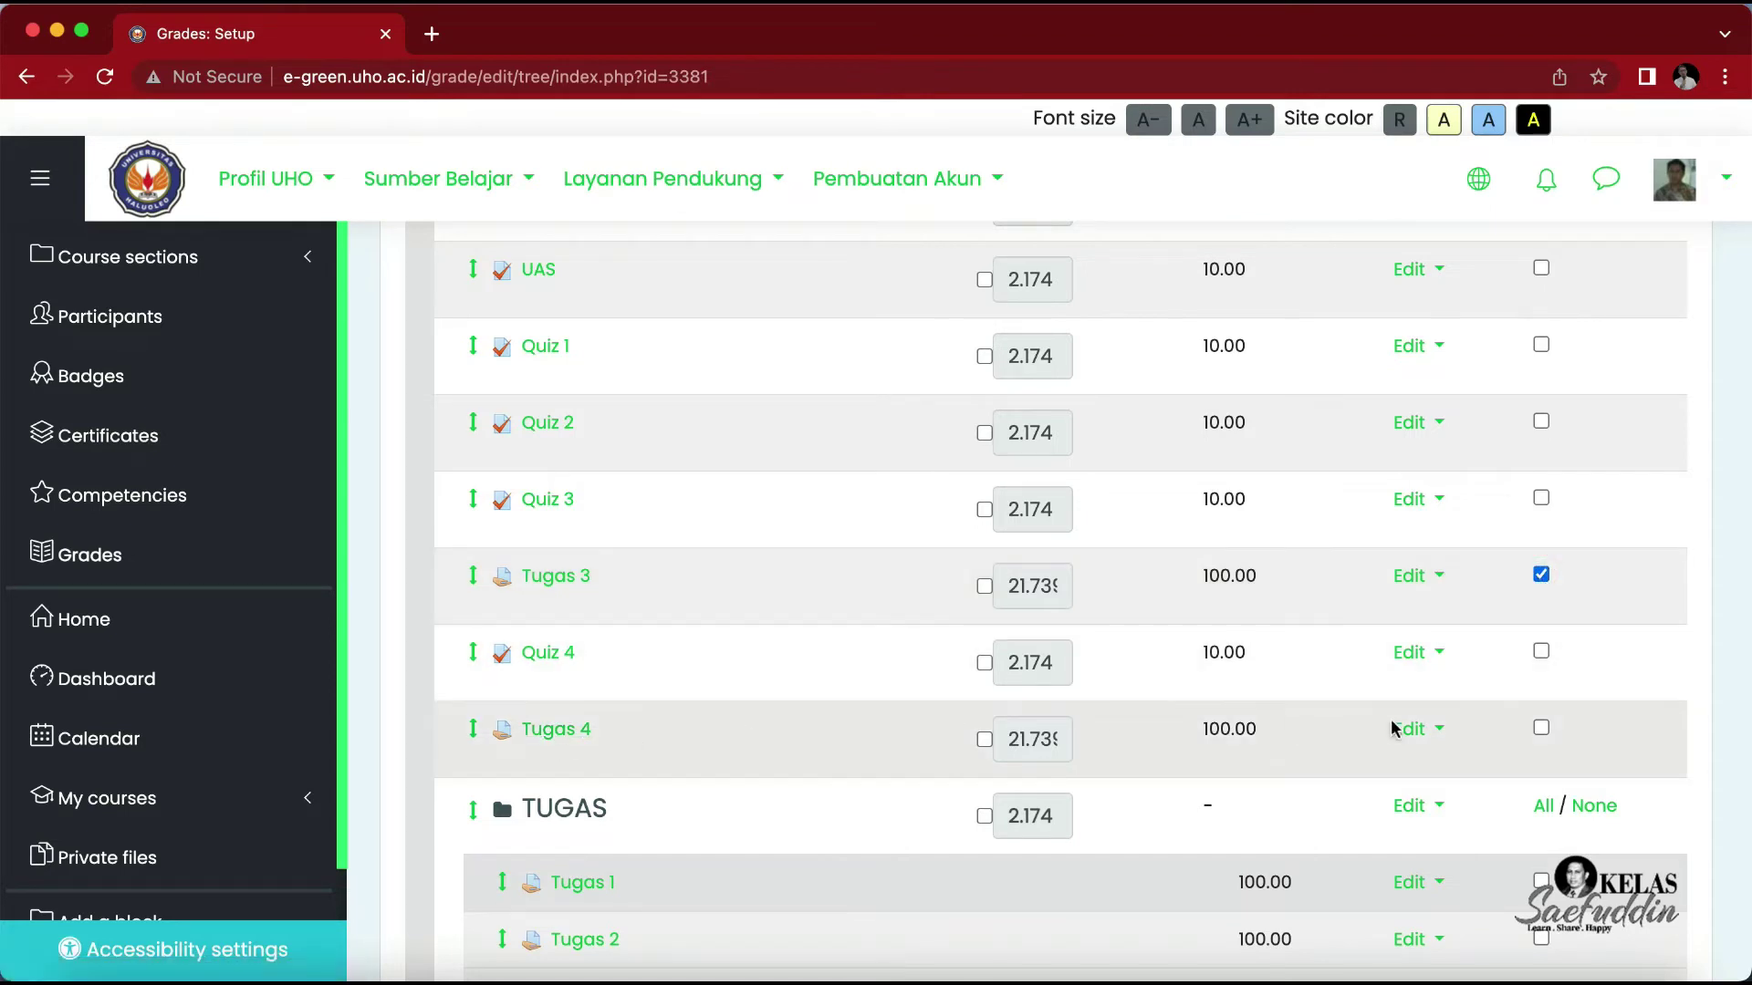
{"action": "left_click", "coordinate": [1541, 729]}
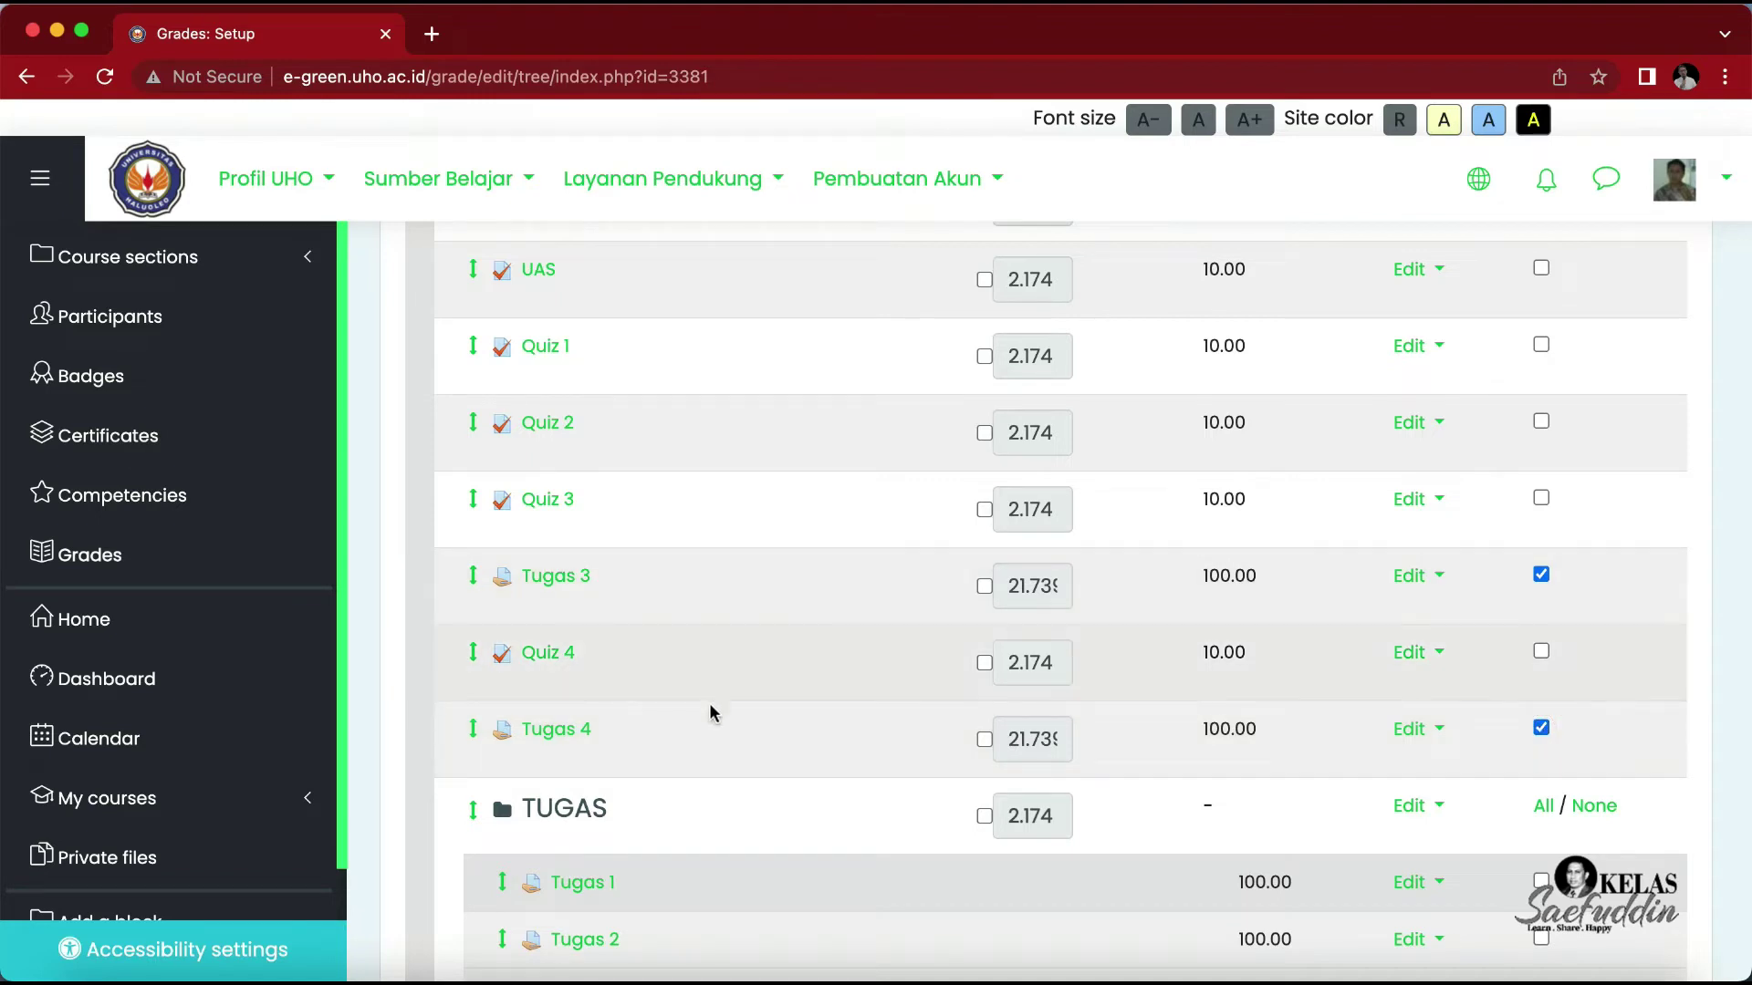
{"action": "scroll", "coordinate": [1585, 593], "scroll_direction": "down", "scroll_amount": 5}
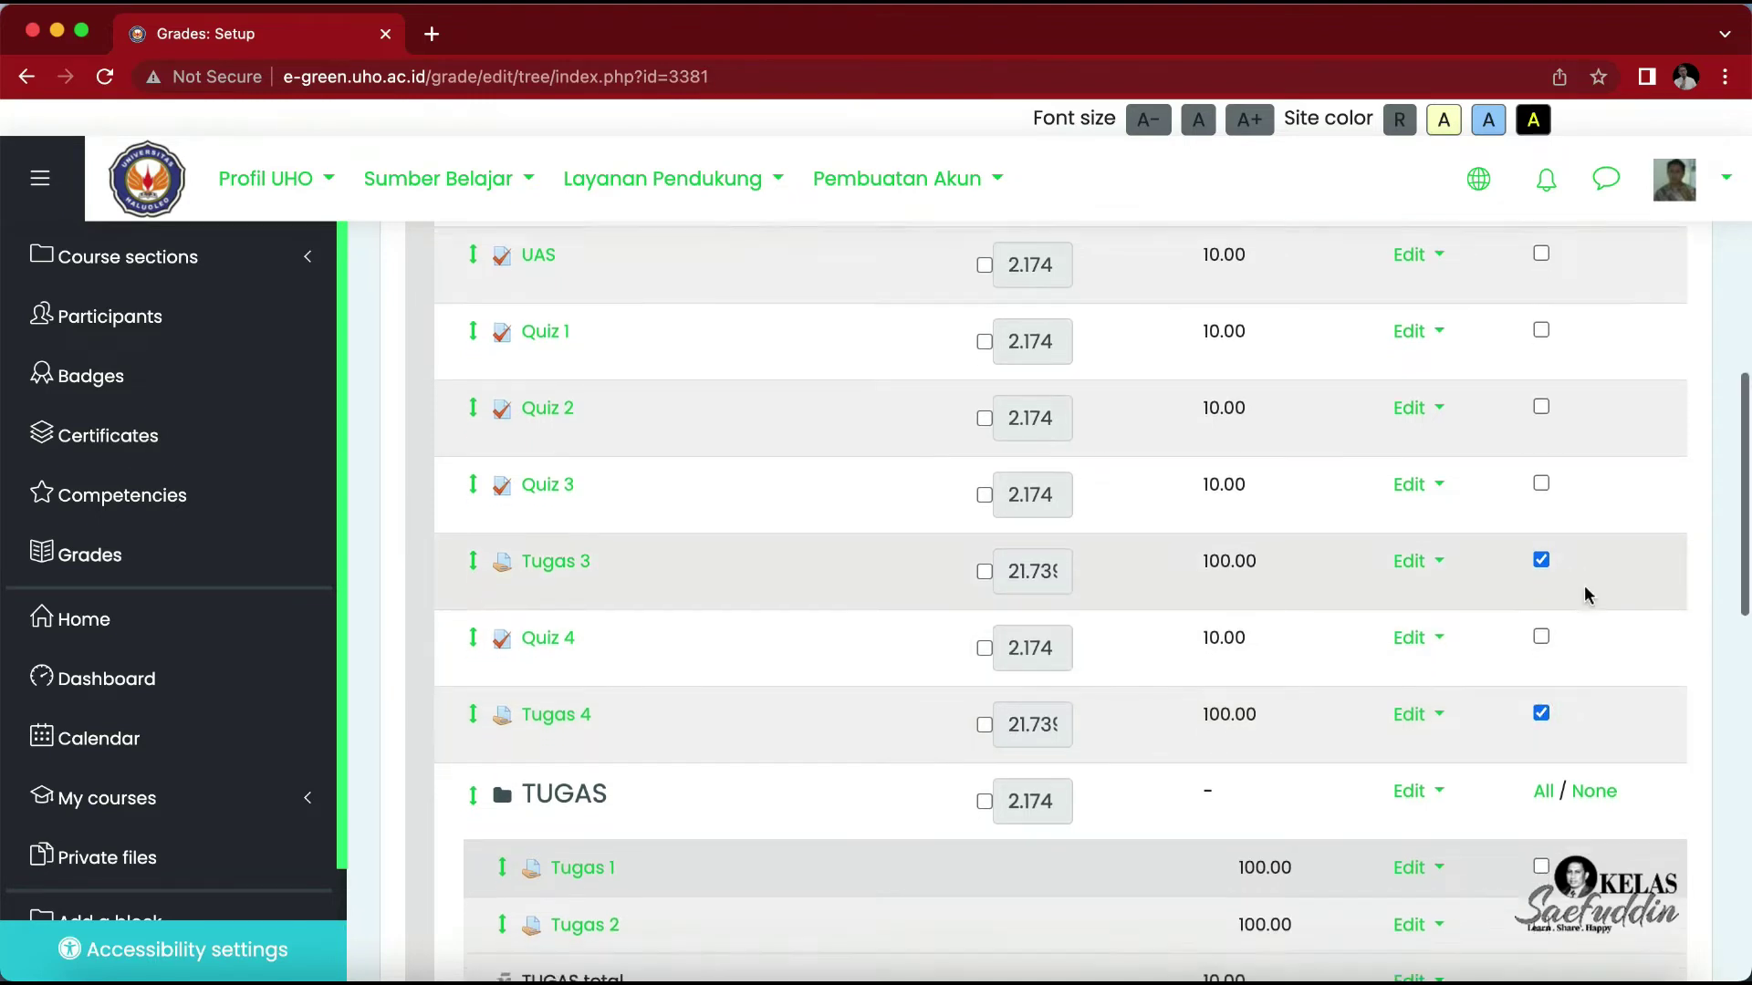
{"action": "scroll", "coordinate": [1584, 589], "scroll_direction": "down", "scroll_amount": 7}
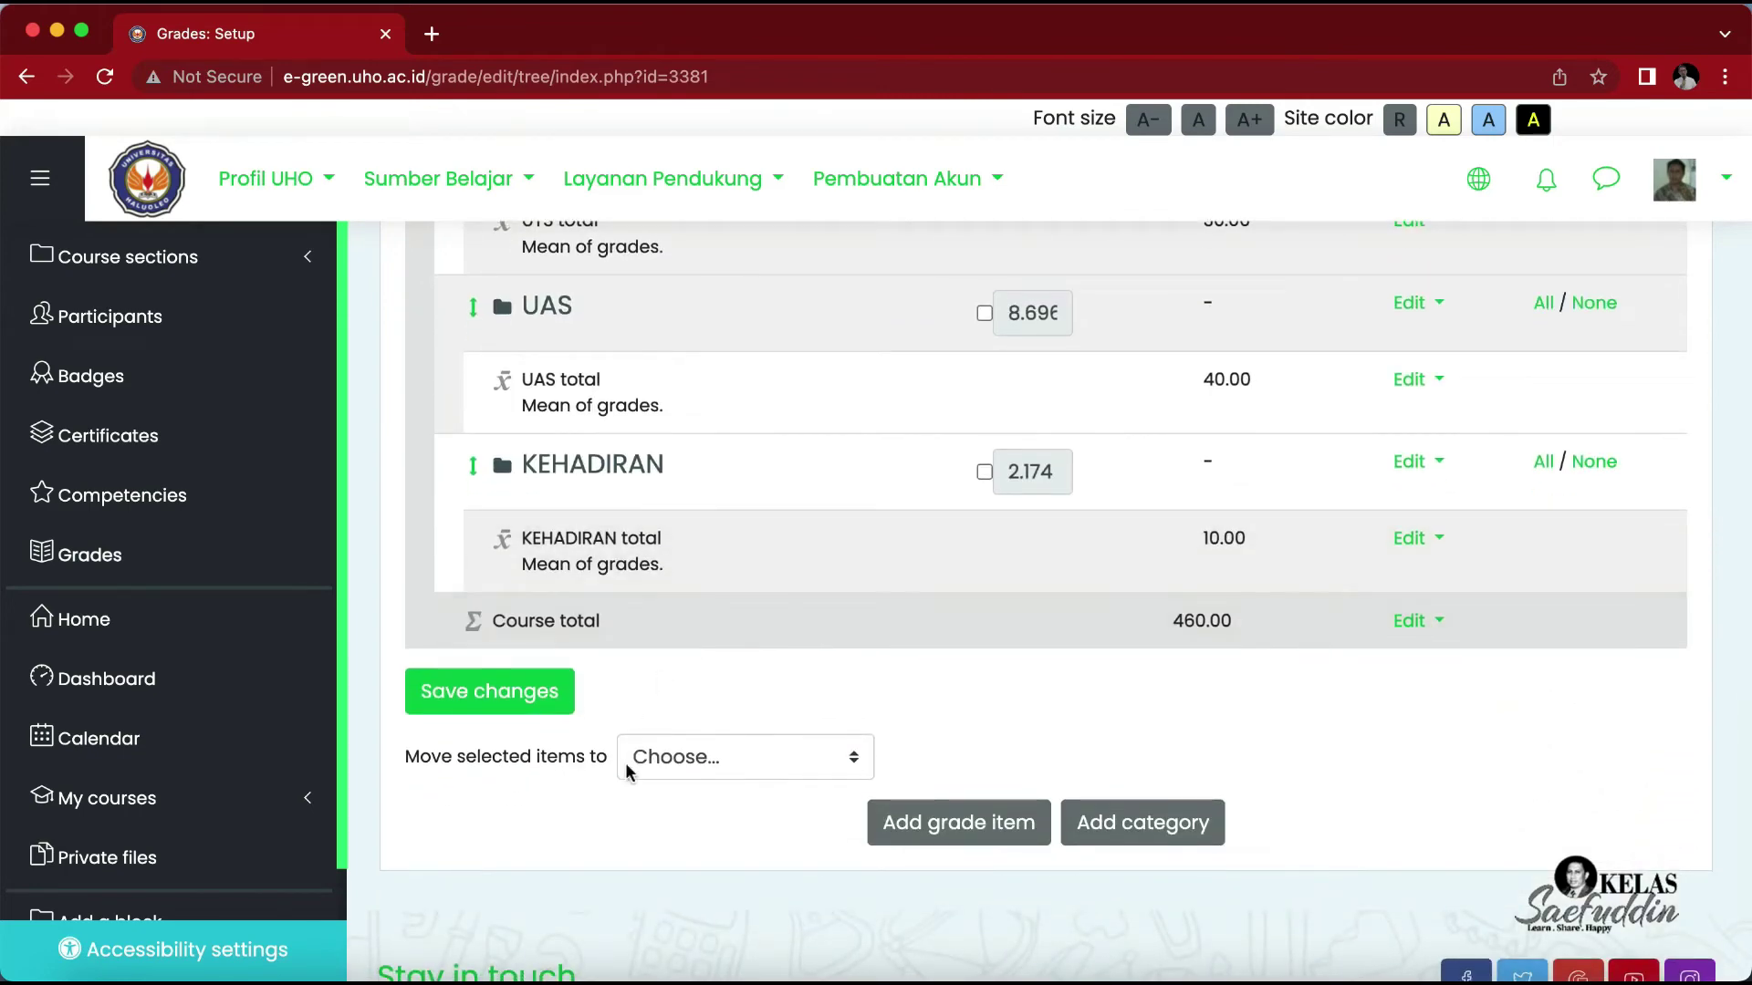
{"action": "left_click", "coordinate": [854, 757]}
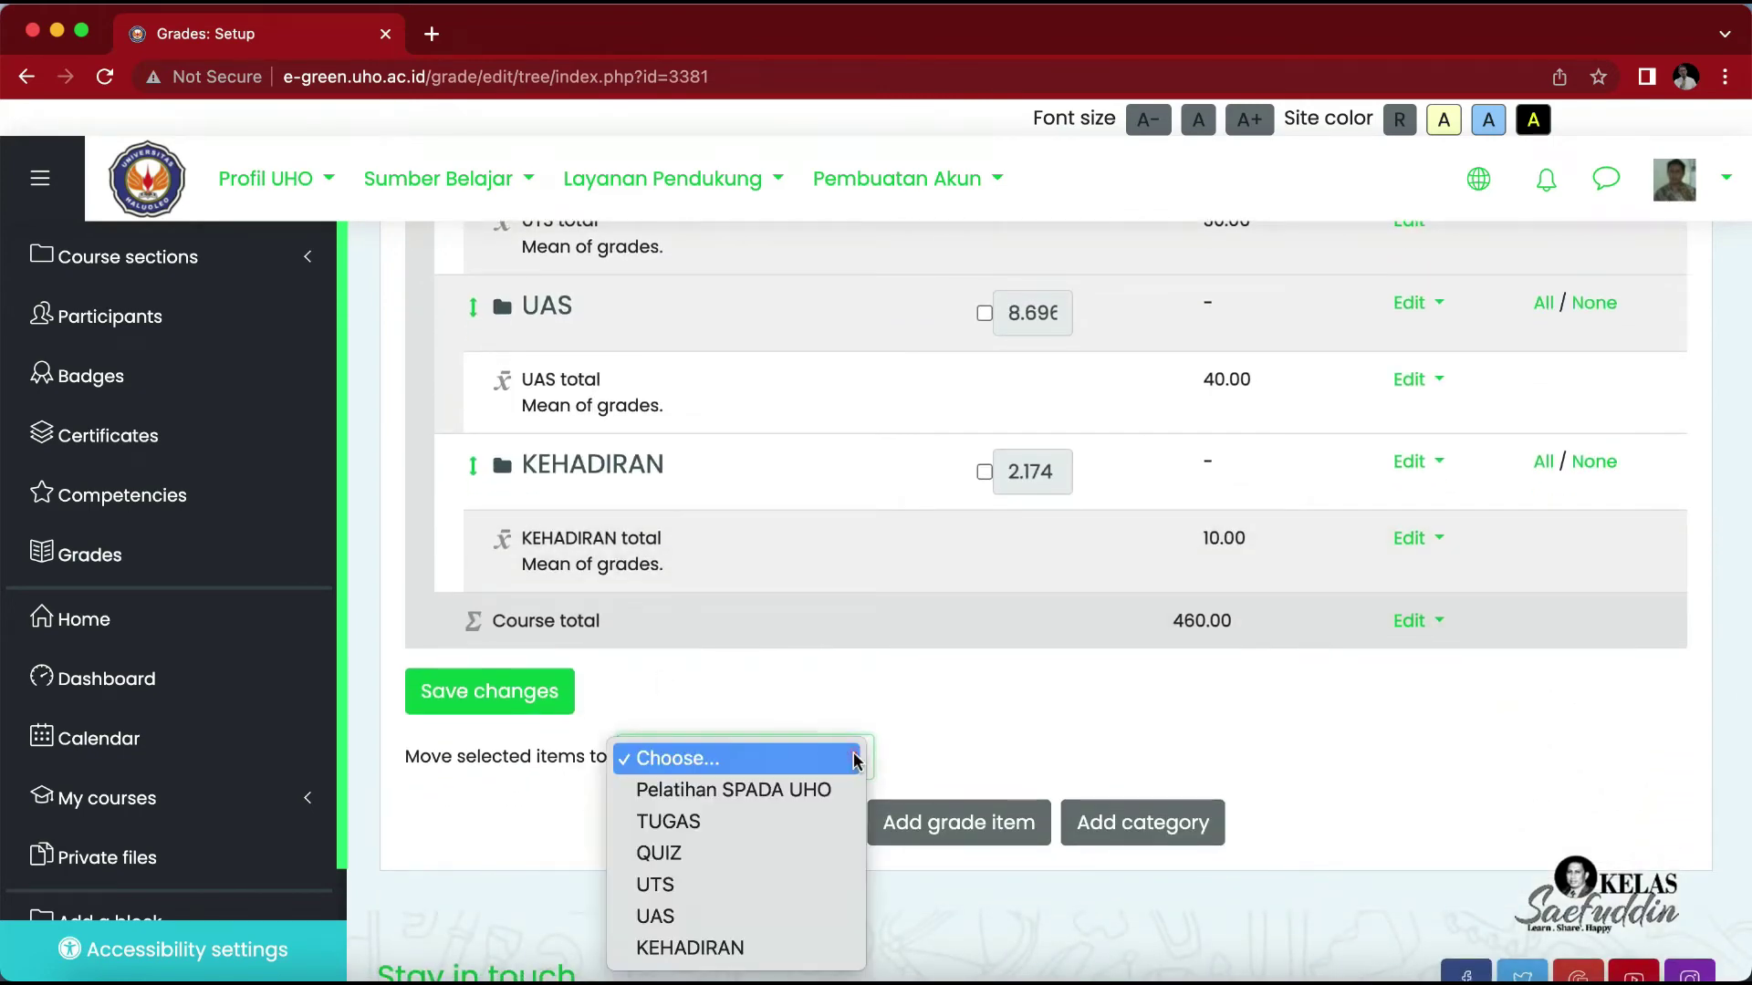
{"action": "left_click", "coordinate": [795, 824]}
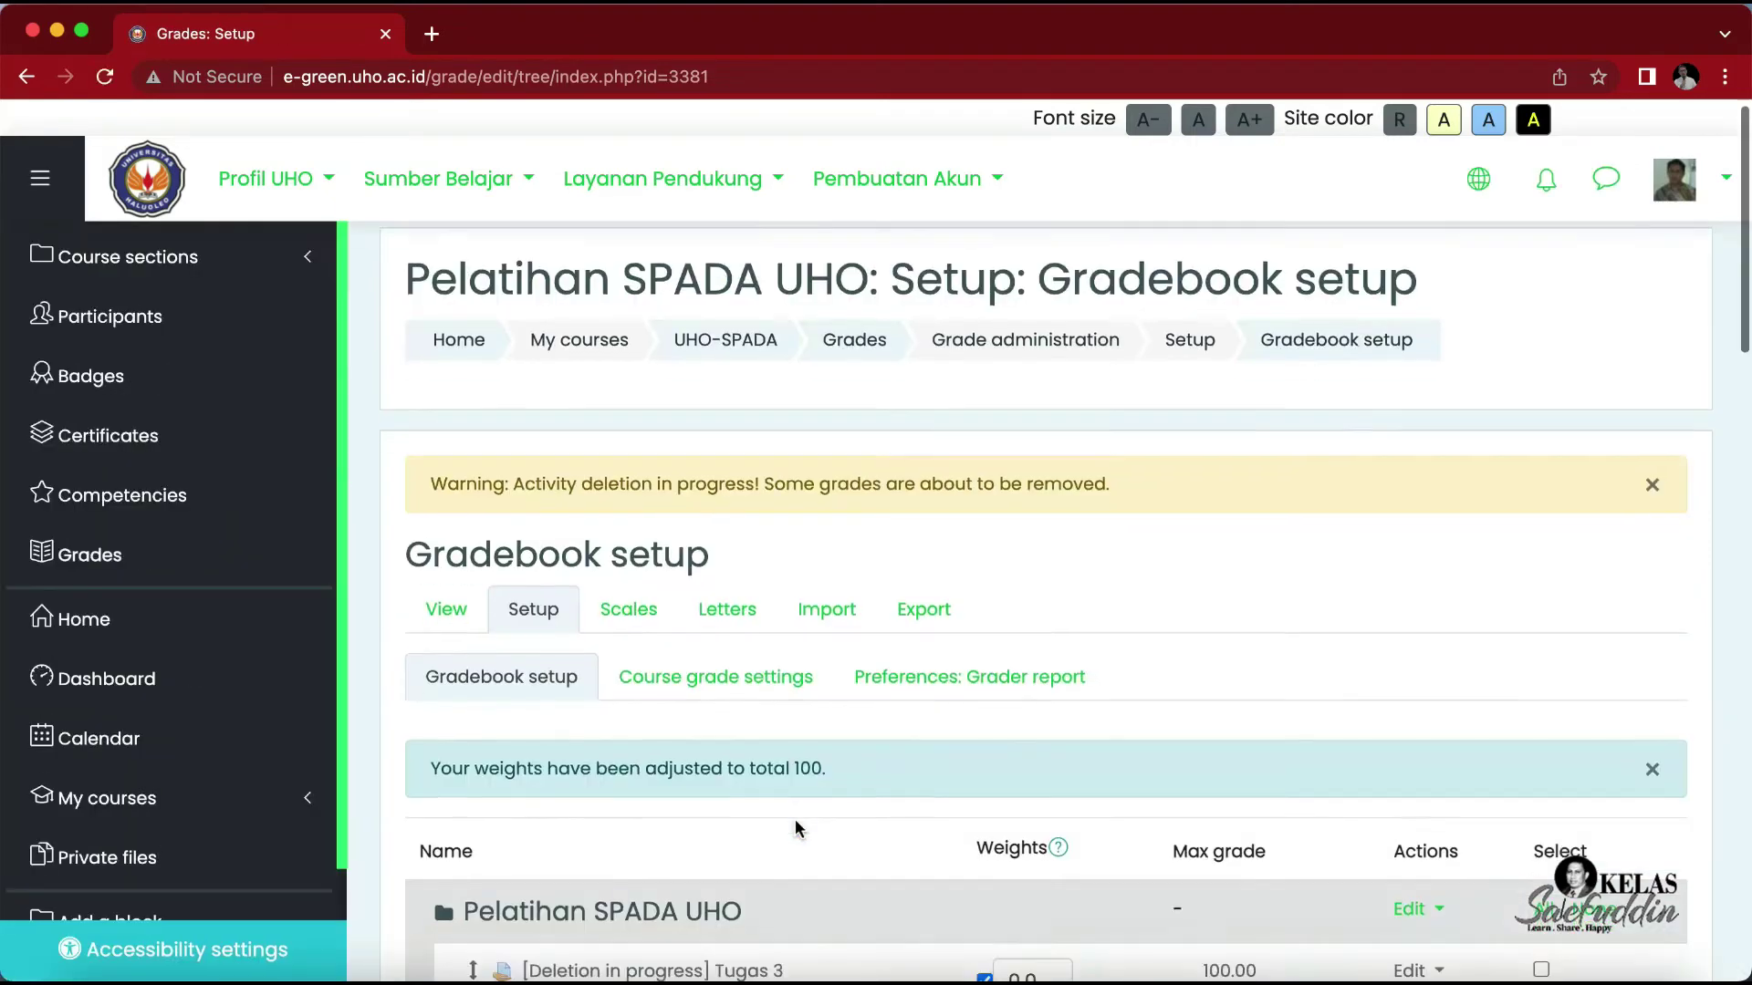
{"action": "scroll", "coordinate": [796, 818], "scroll_direction": "down", "scroll_amount": 15}
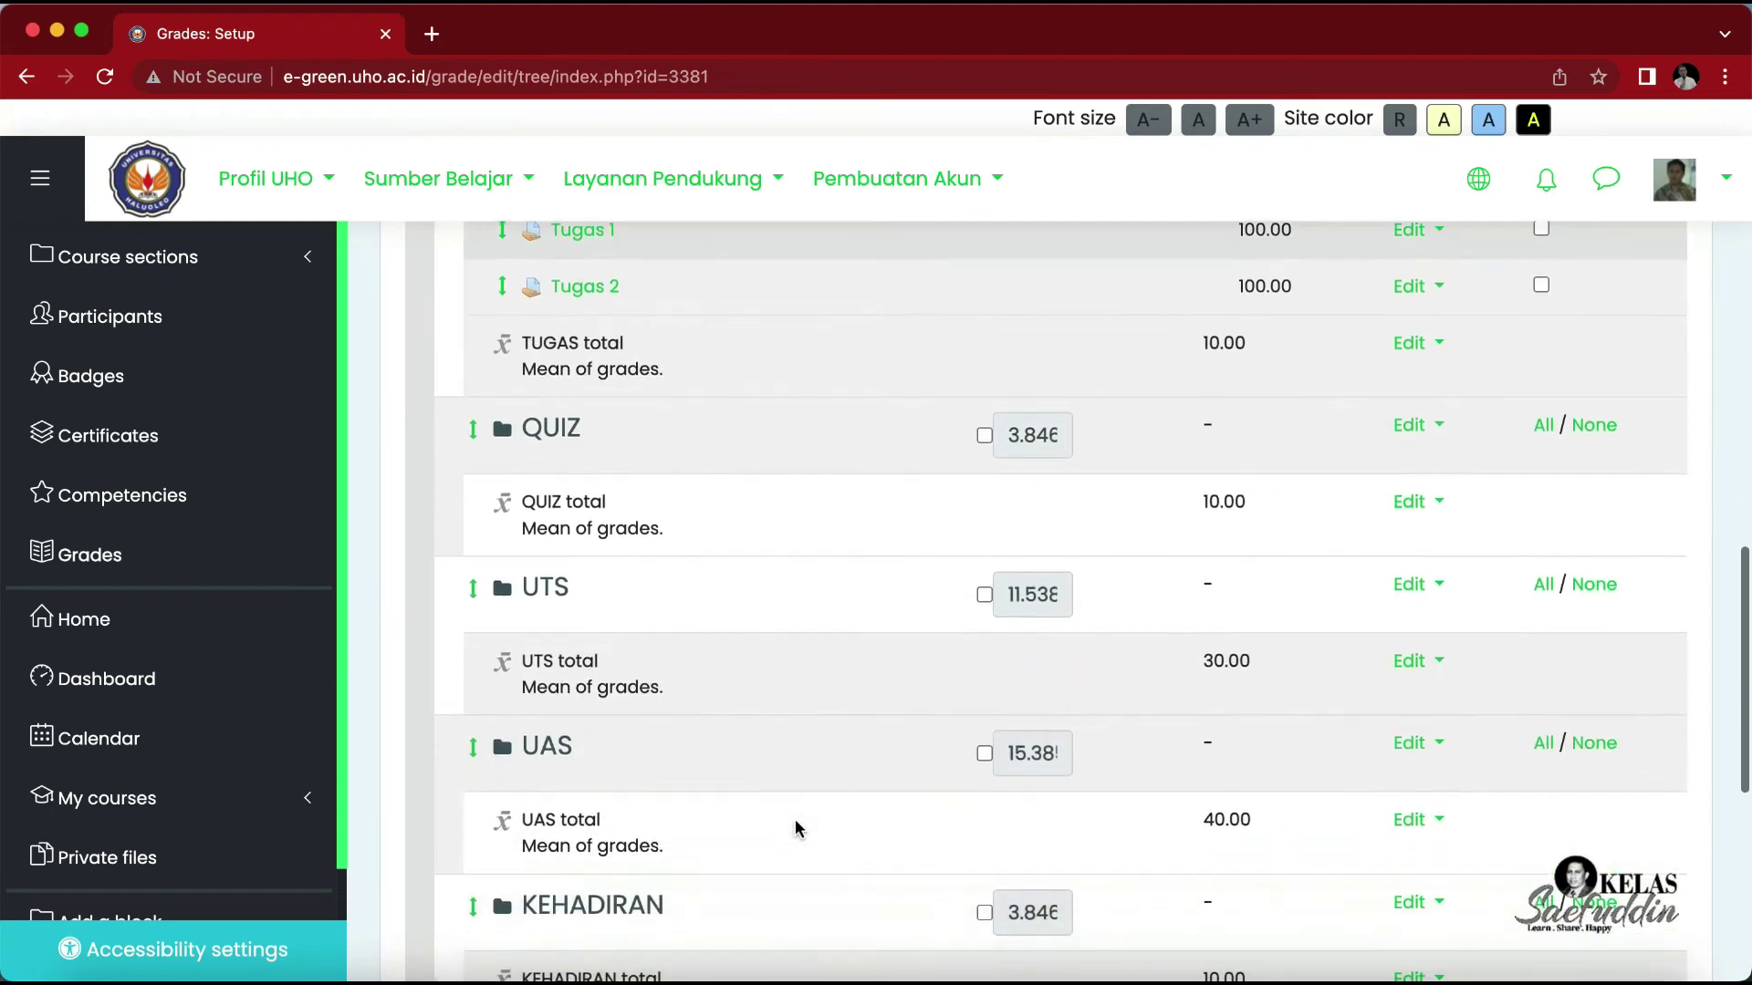
{"action": "scroll", "coordinate": [795, 828], "scroll_direction": "up", "scroll_amount": 5}
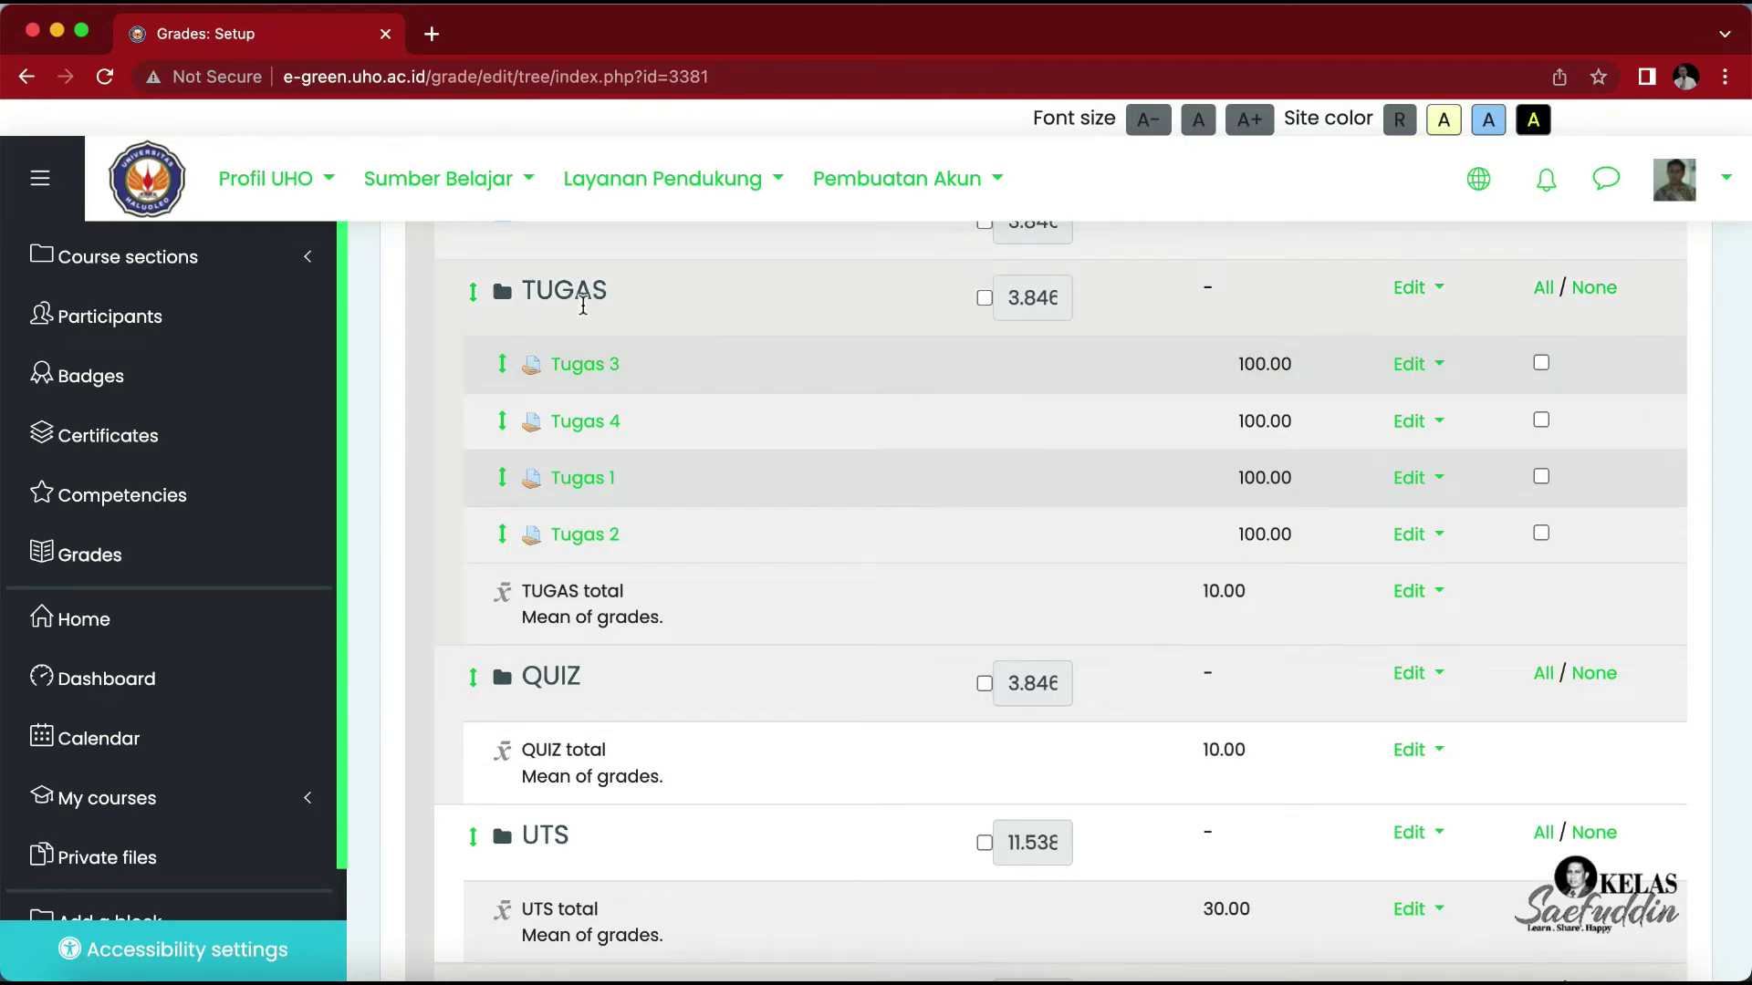
{"action": "scroll", "coordinate": [583, 306], "scroll_direction": "up", "scroll_amount": 8}
{"action": "scroll", "coordinate": [585, 314], "scroll_direction": "down", "scroll_amount": 2}
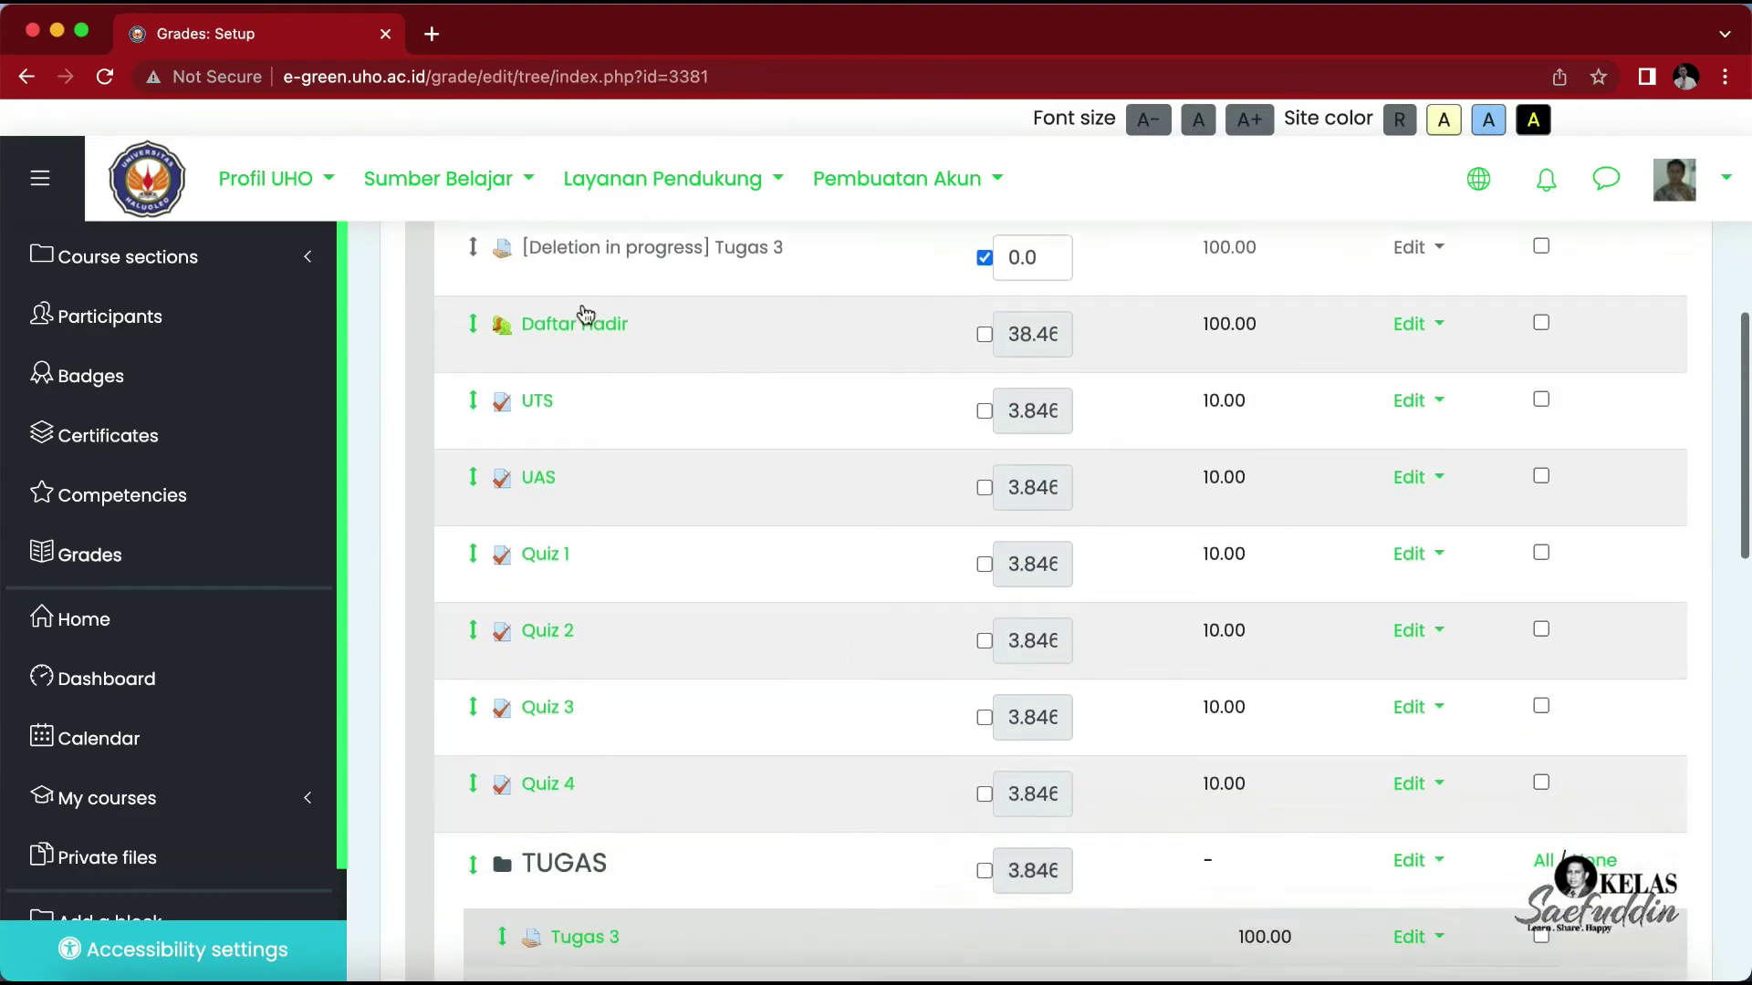
Step: Select Quiz 1, Quiz 2, Quiz 3 and Quiz 4 and move them together into the QUIZ category
{"action": "scroll", "coordinate": [585, 314], "scroll_direction": "down", "scroll_amount": 1}
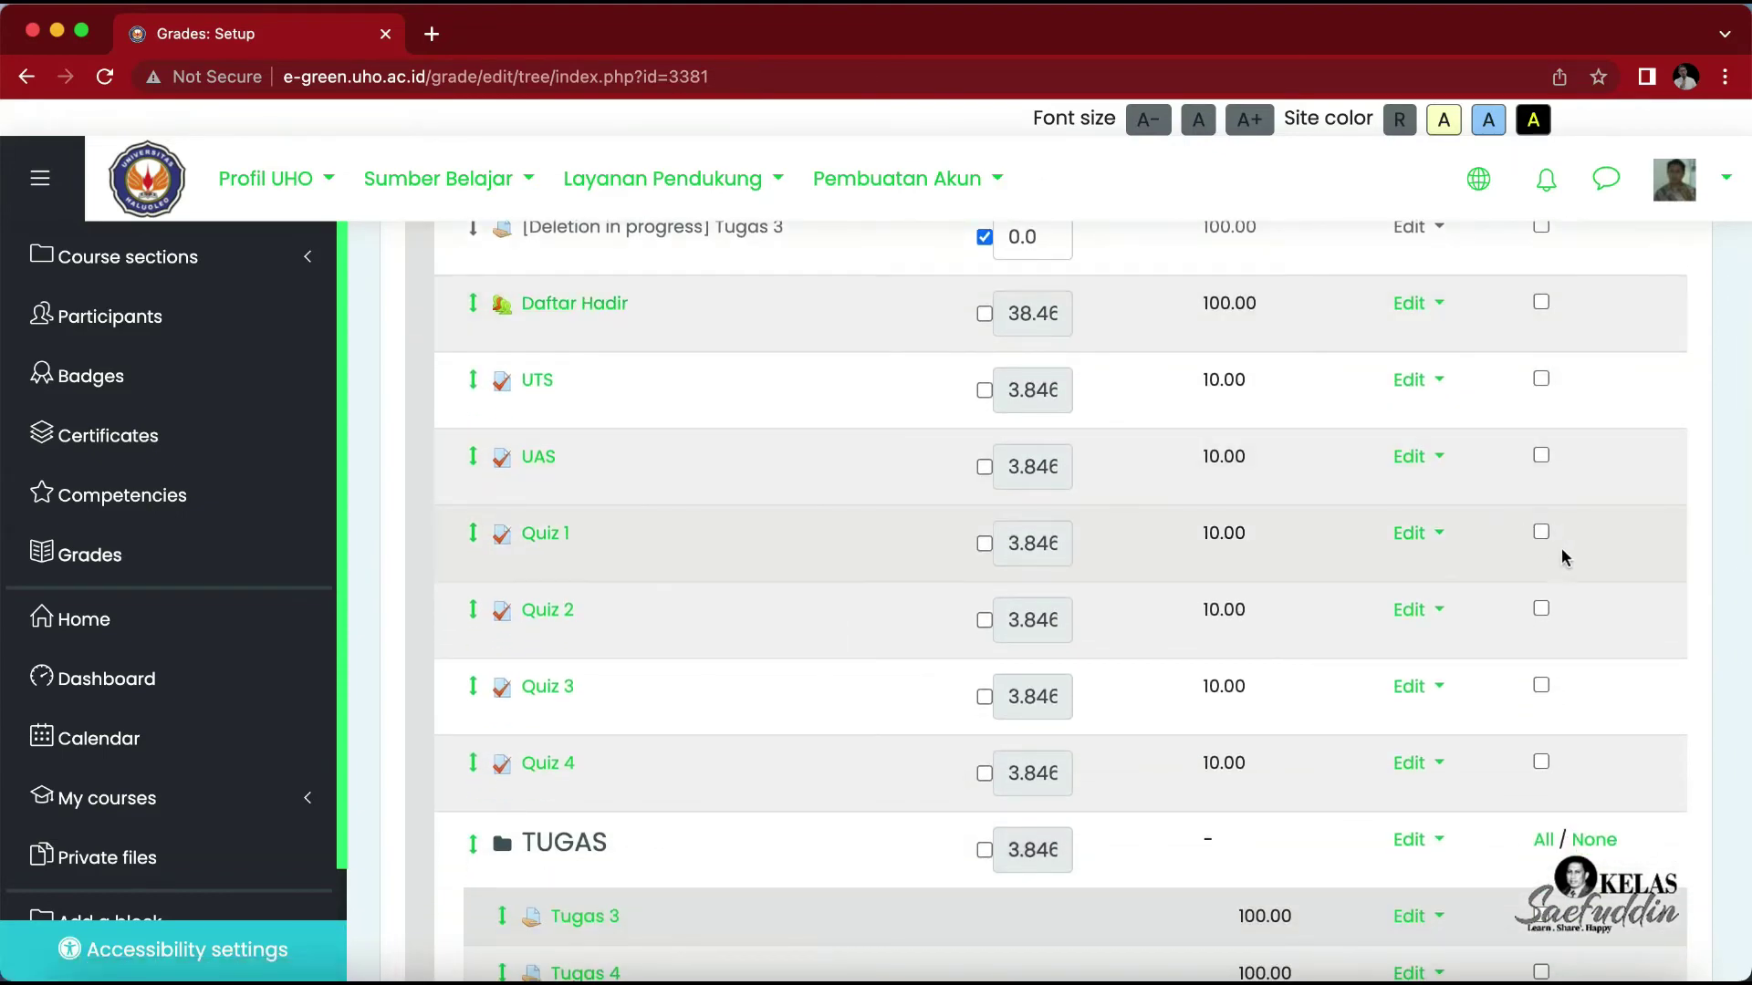
{"action": "left_click", "coordinate": [1541, 608]}
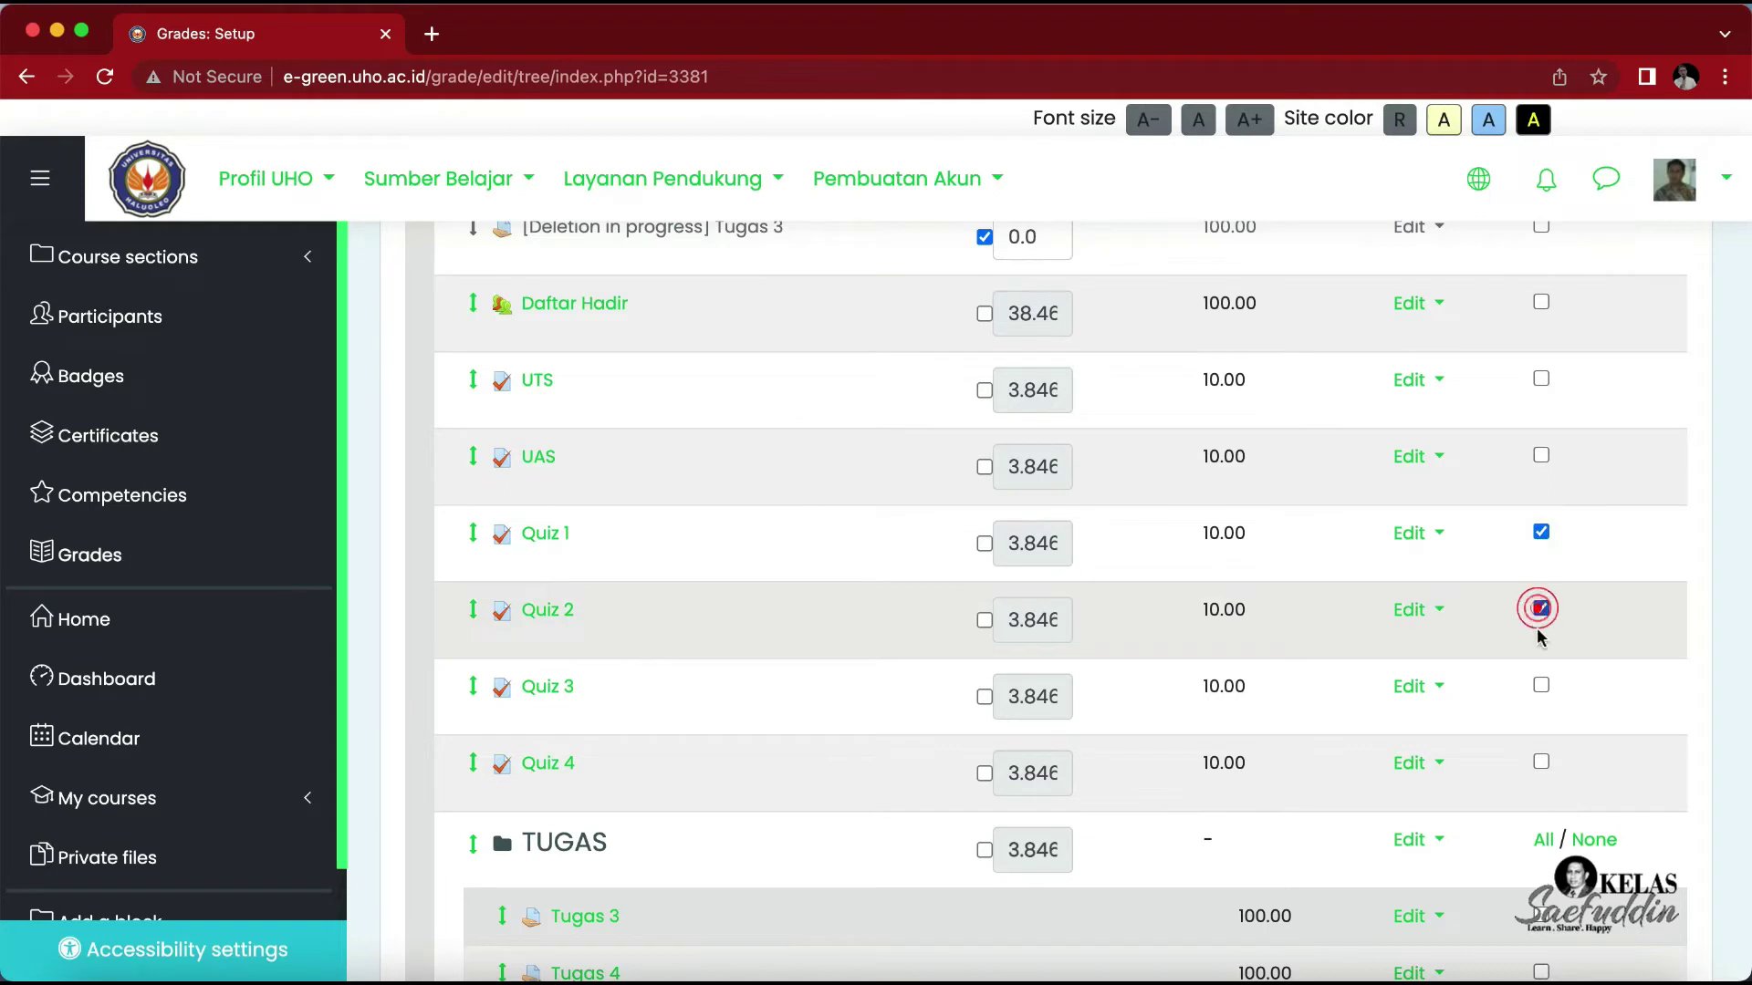
{"action": "left_click", "coordinate": [1541, 686]}
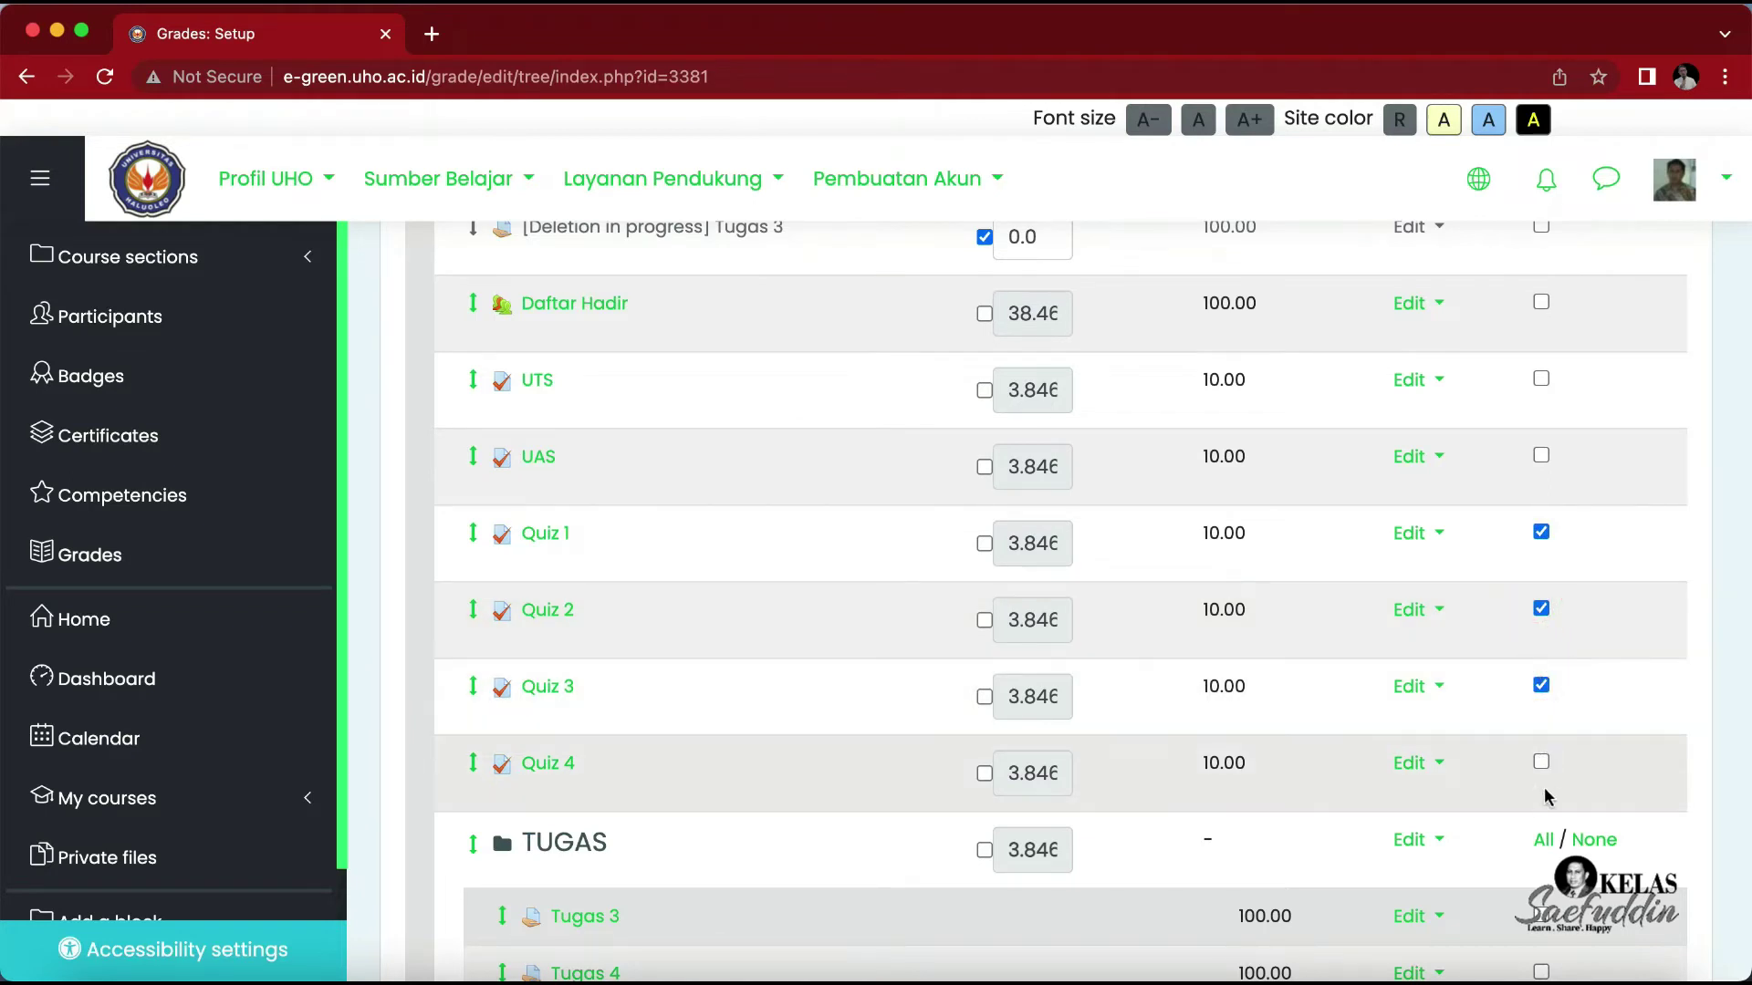
{"action": "left_click", "coordinate": [1541, 761]}
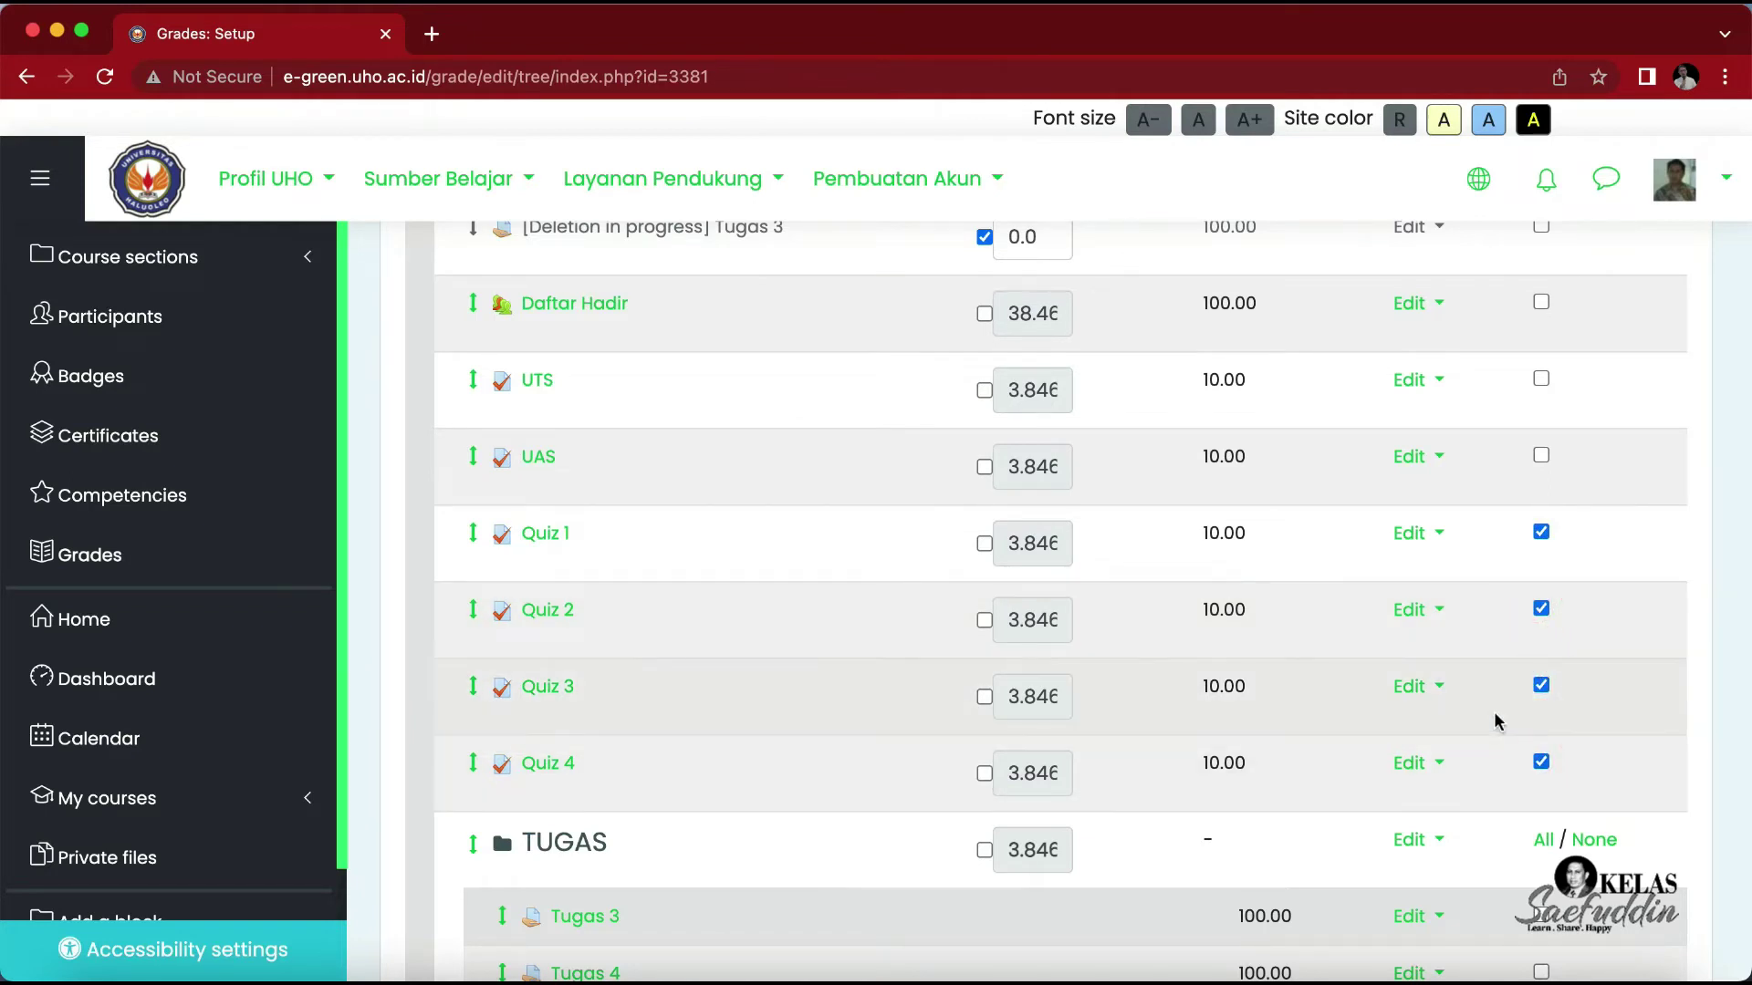
{"action": "scroll", "coordinate": [1493, 717], "scroll_direction": "down", "scroll_amount": 10}
{"action": "scroll", "coordinate": [1492, 717], "scroll_direction": "down", "scroll_amount": 2}
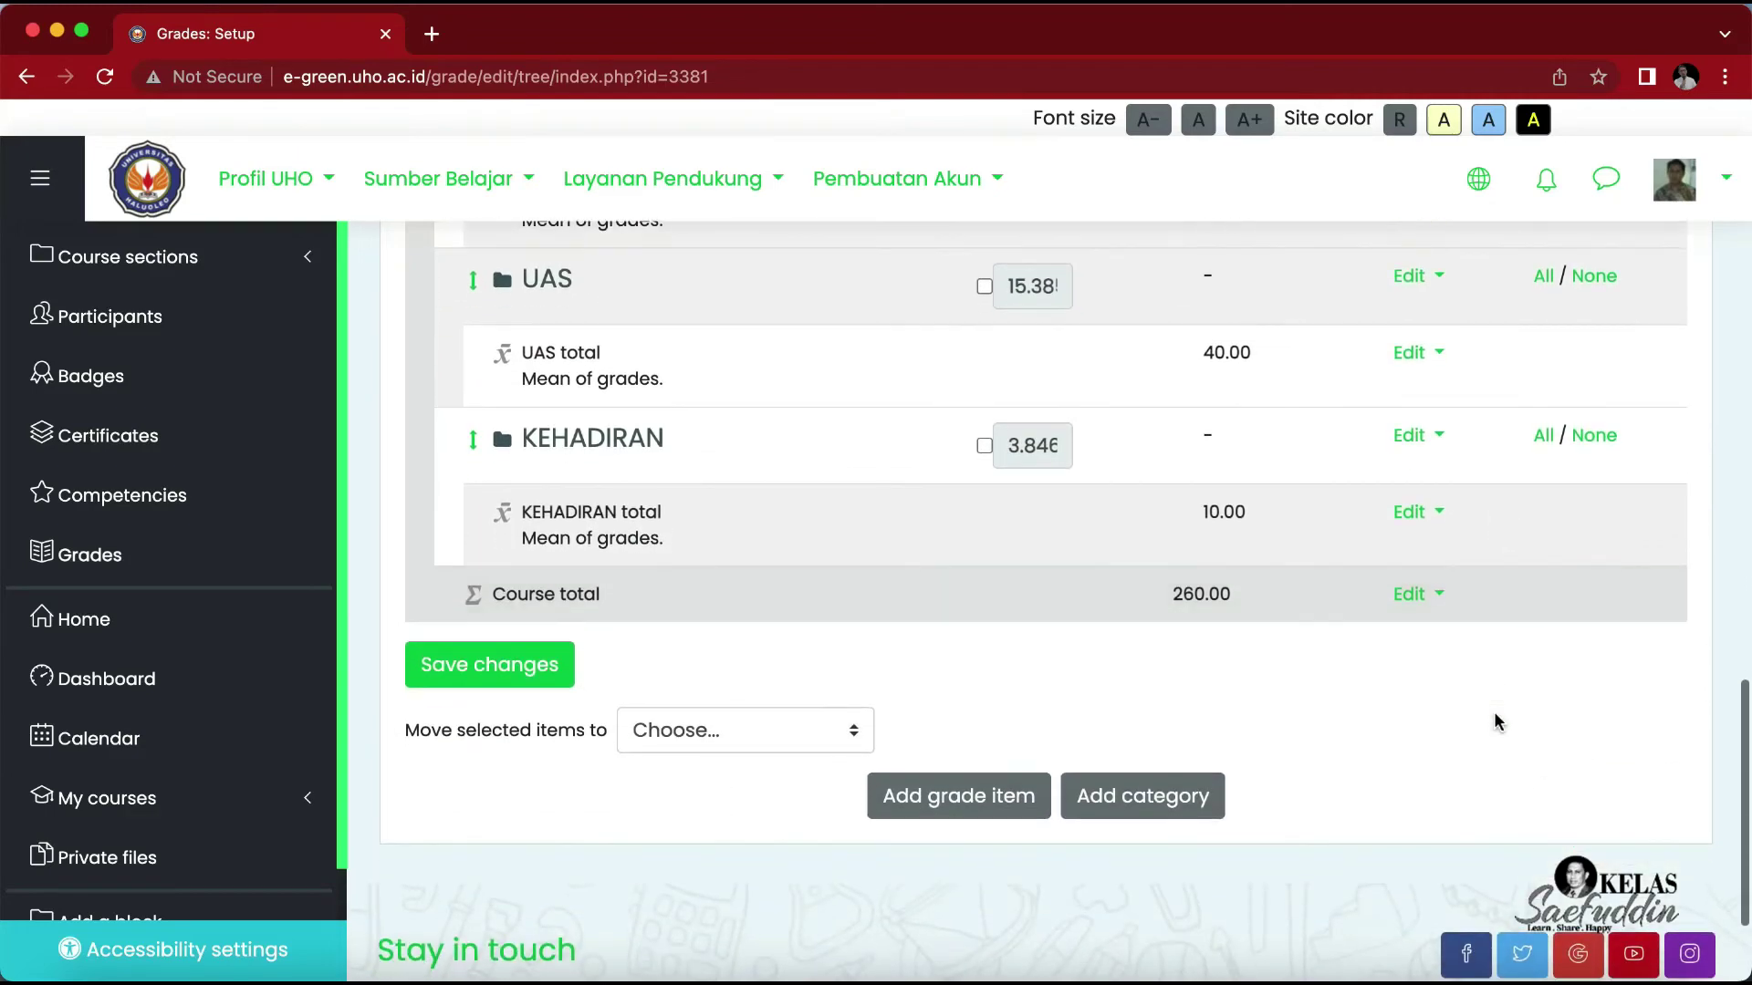
{"action": "left_click", "coordinate": [858, 730]}
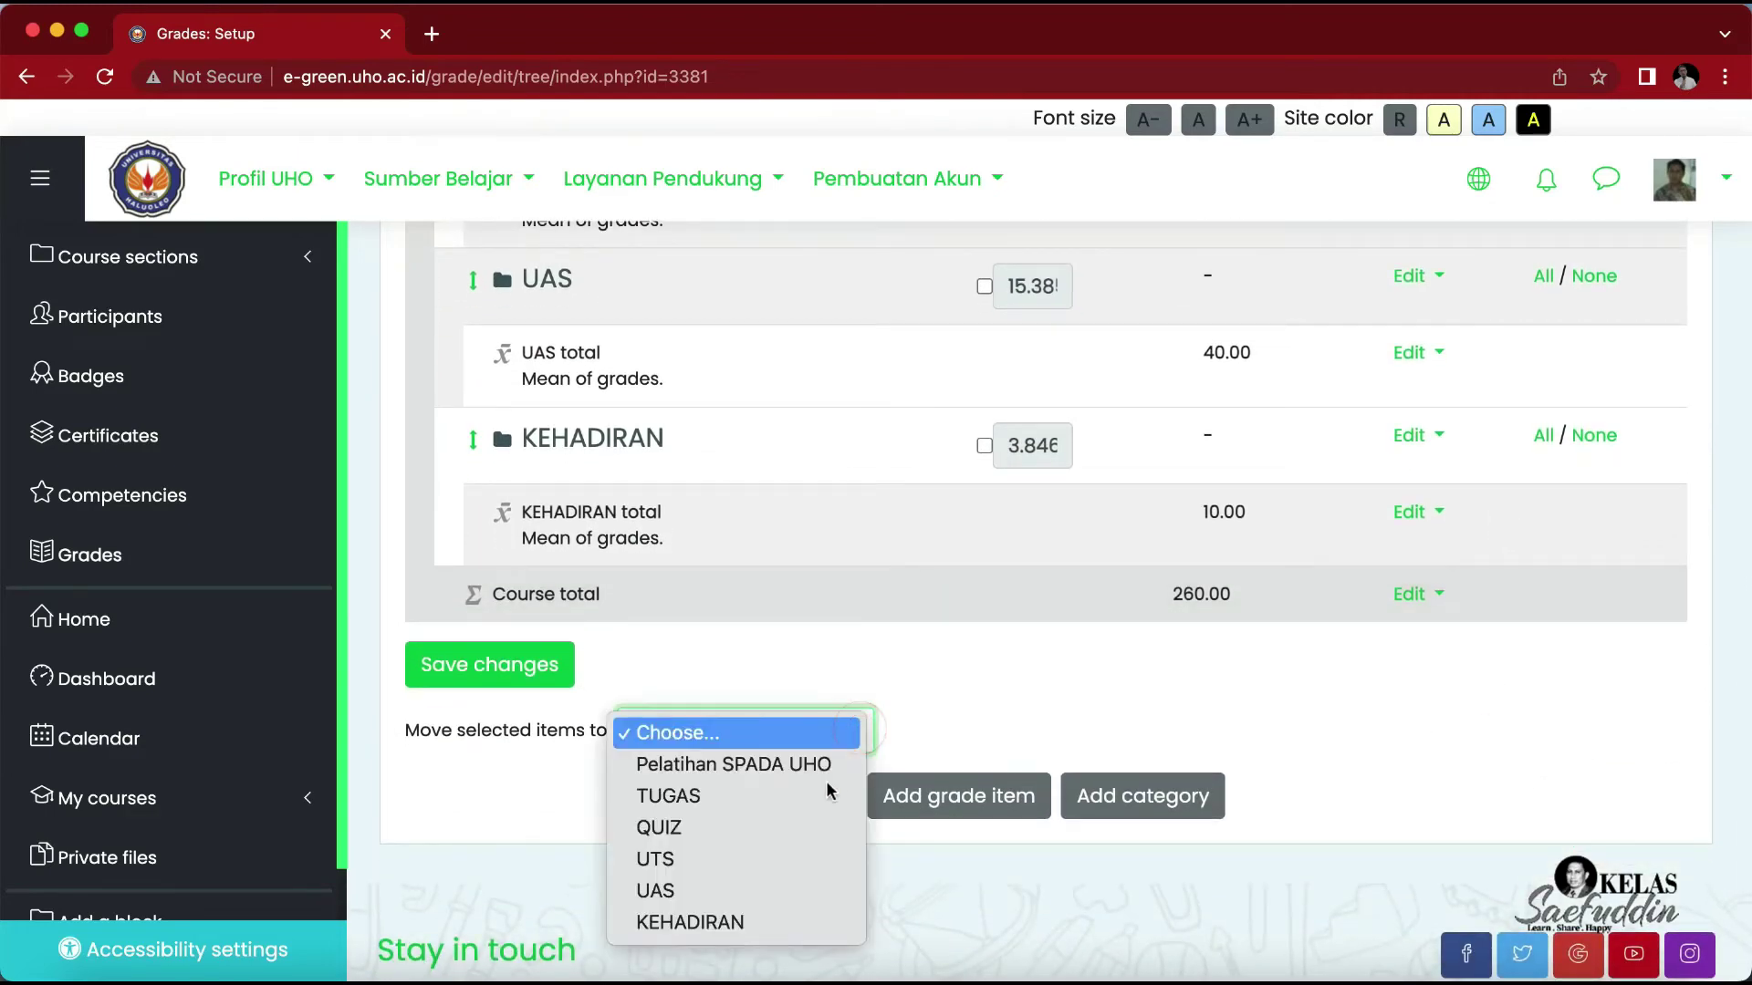
{"action": "left_click", "coordinate": [818, 828]}
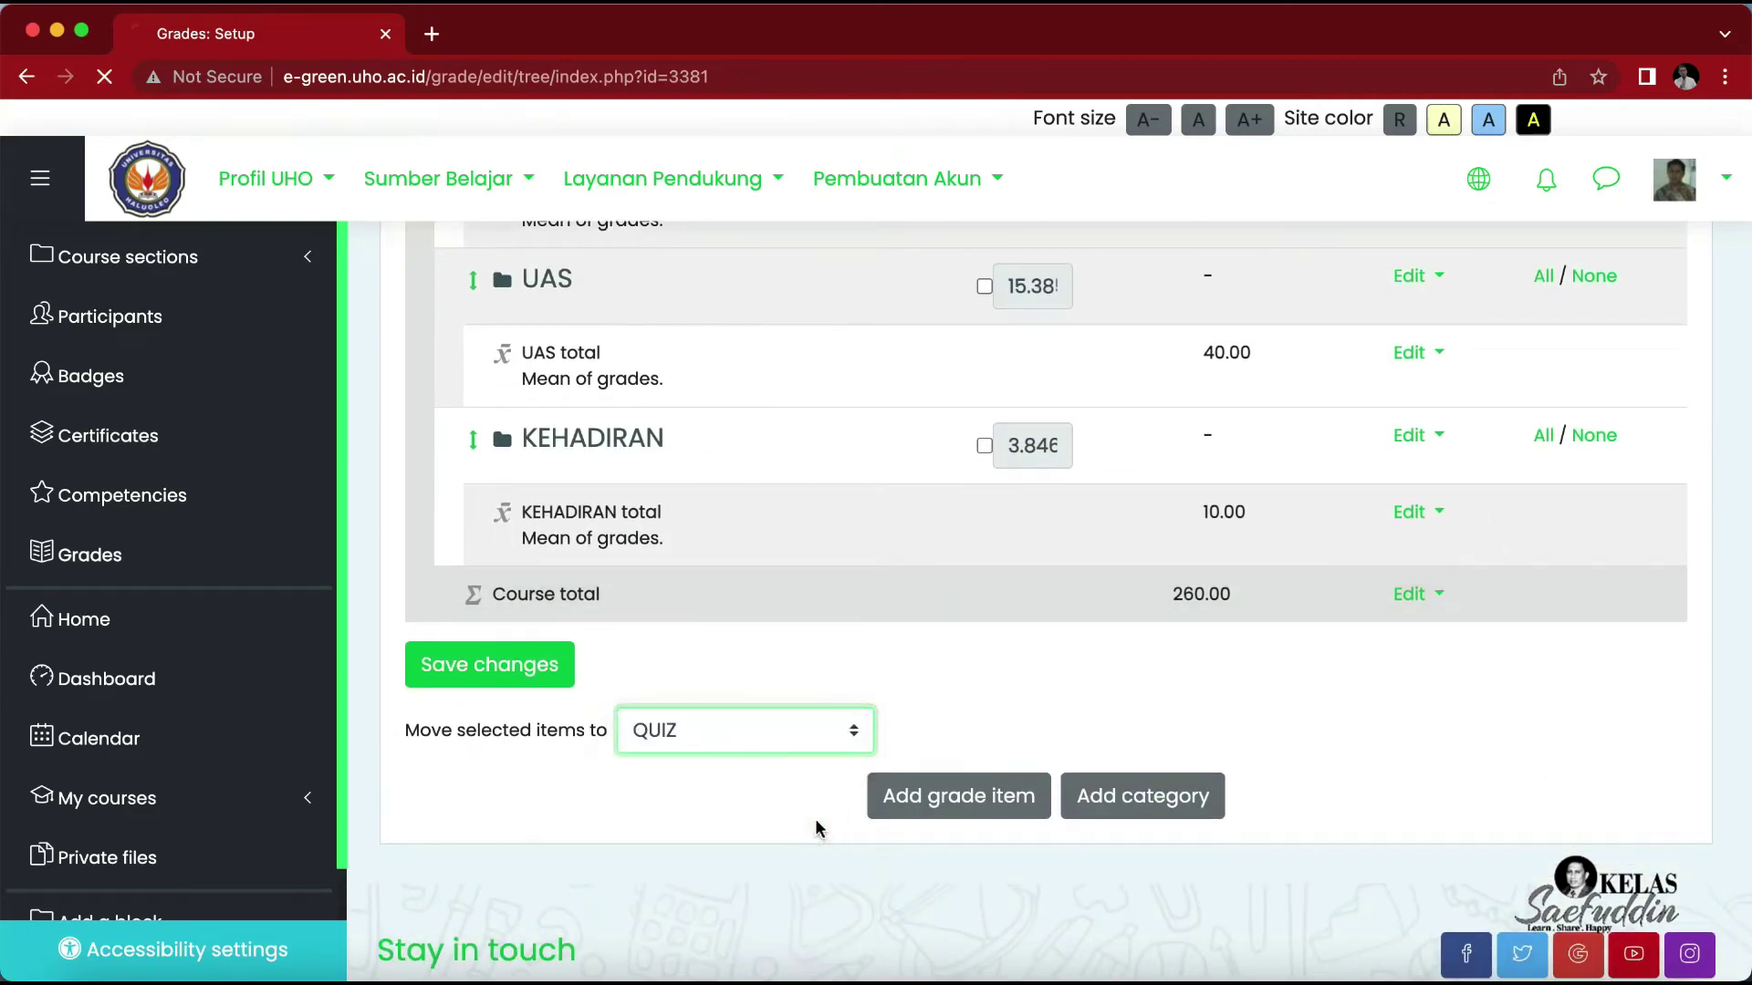
{"action": "scroll", "coordinate": [816, 827], "scroll_direction": "down", "scroll_amount": 7}
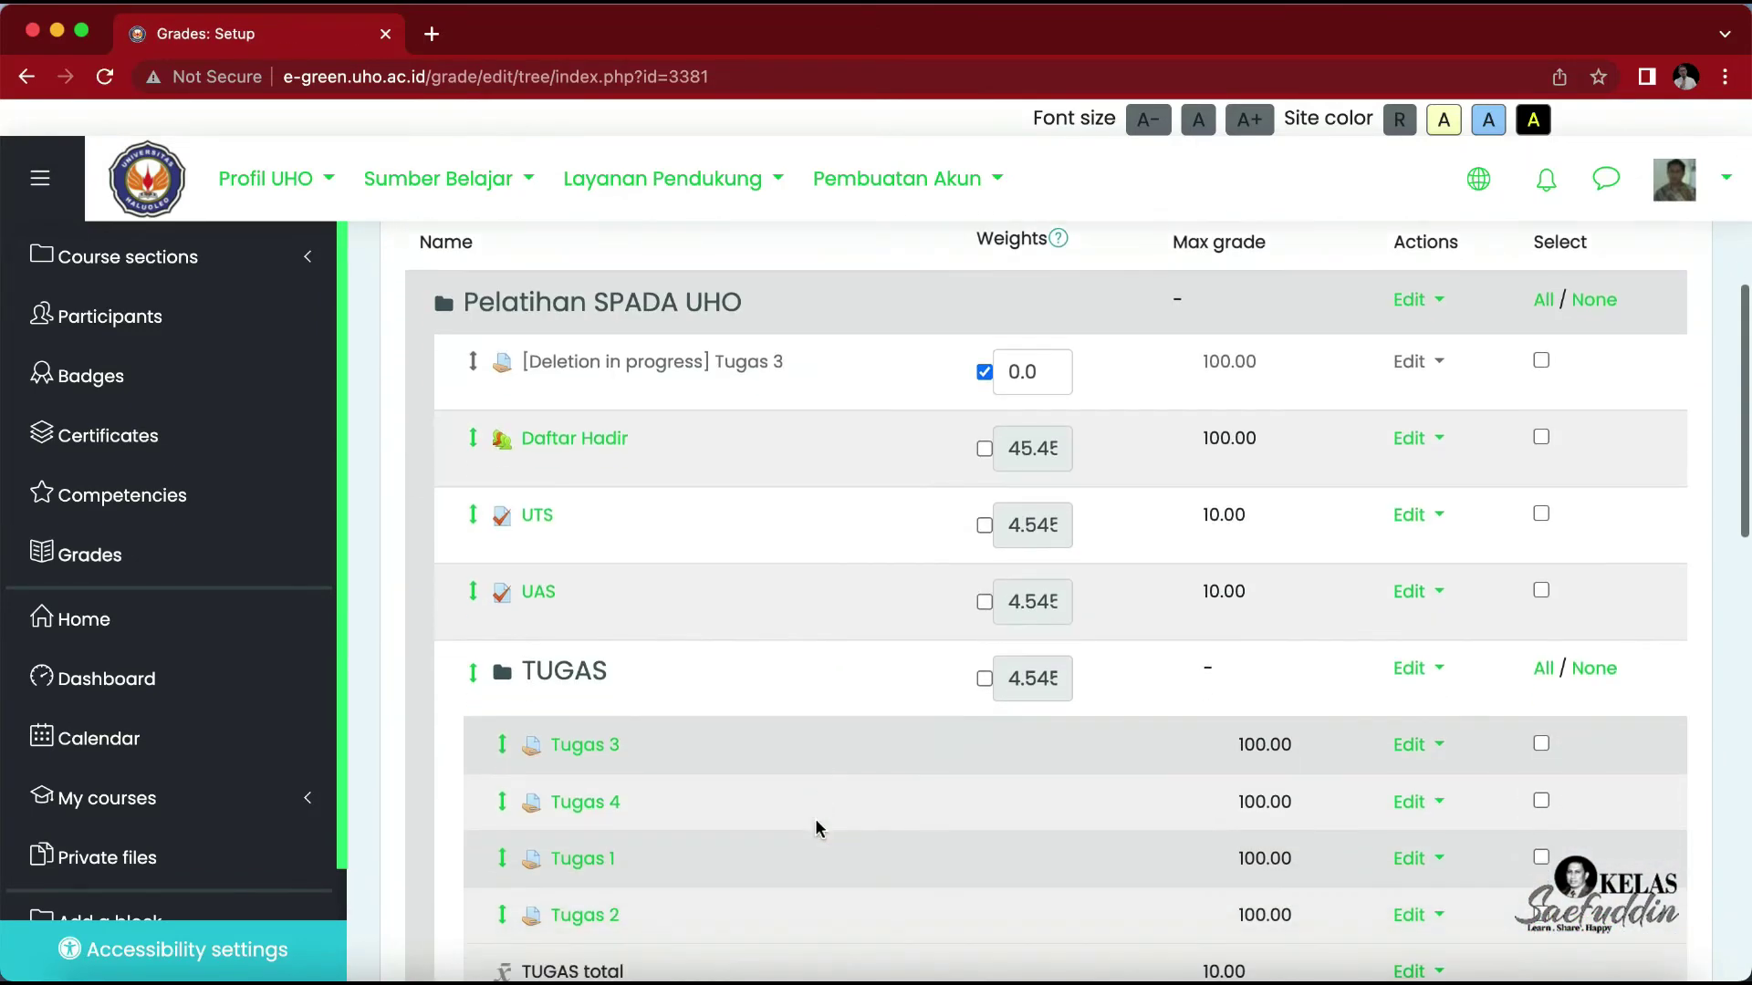
{"action": "scroll", "coordinate": [814, 818], "scroll_direction": "down", "scroll_amount": 10}
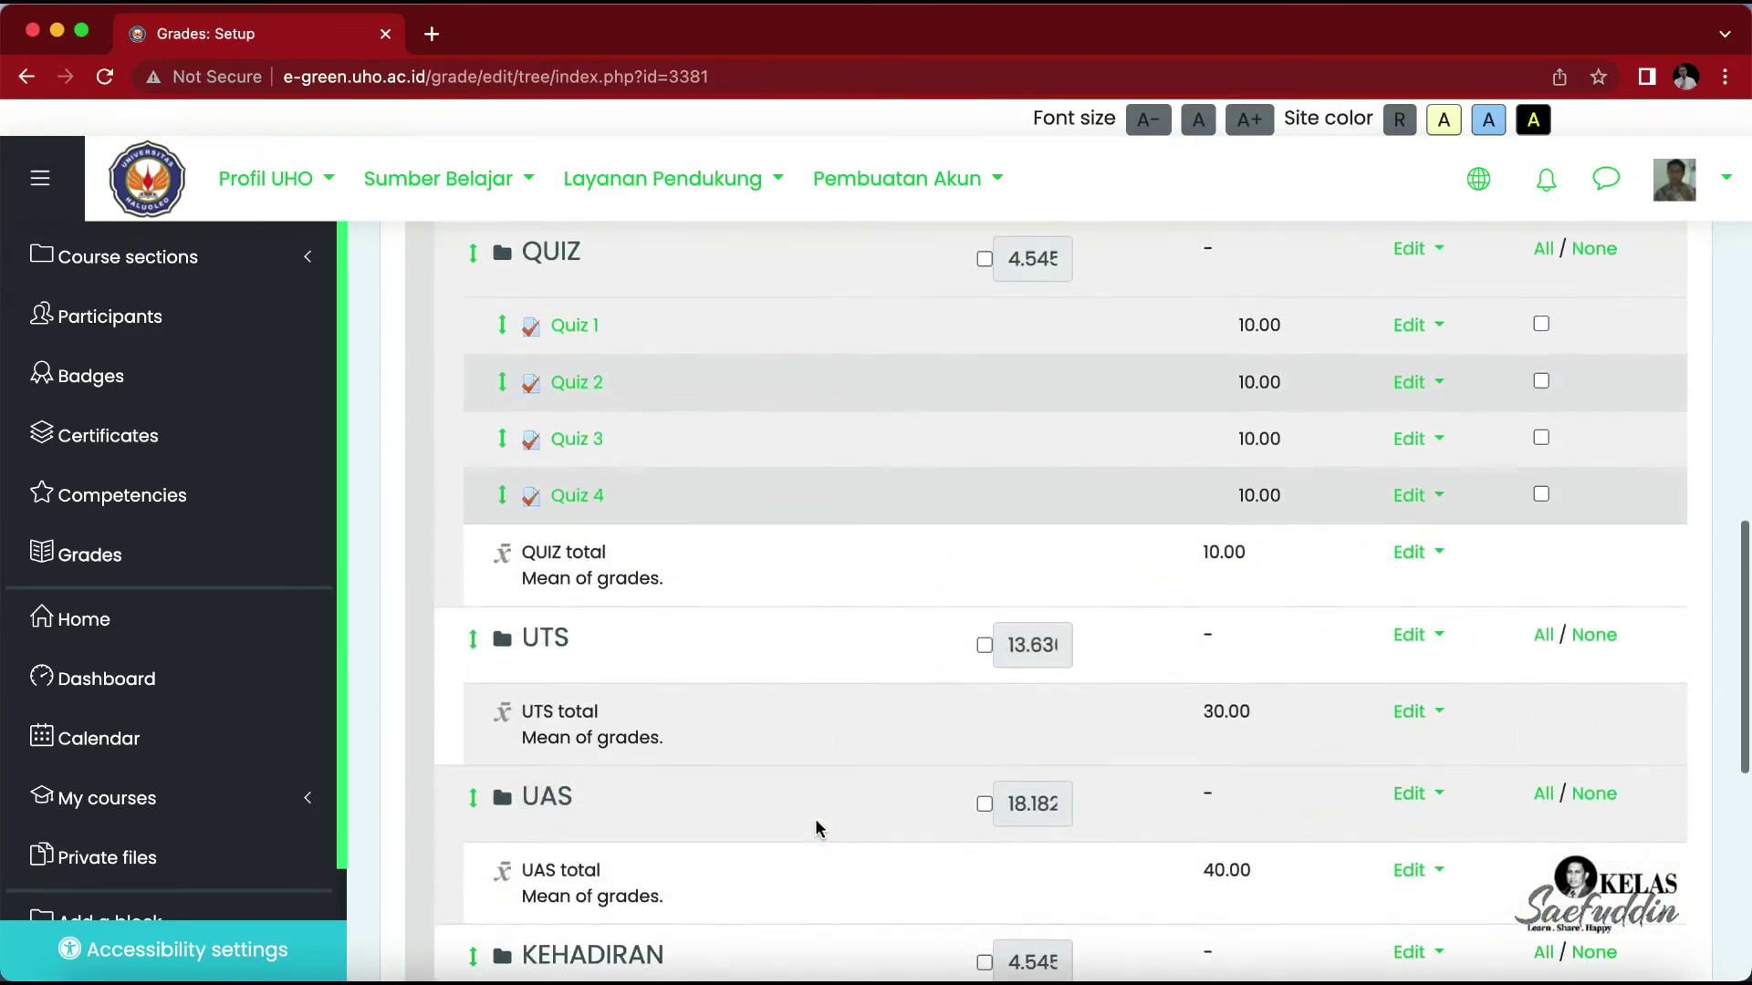
Step: Move the UTS exam item from the course level into the UTS category
{"action": "scroll", "coordinate": [816, 828], "scroll_direction": "up", "scroll_amount": 2}
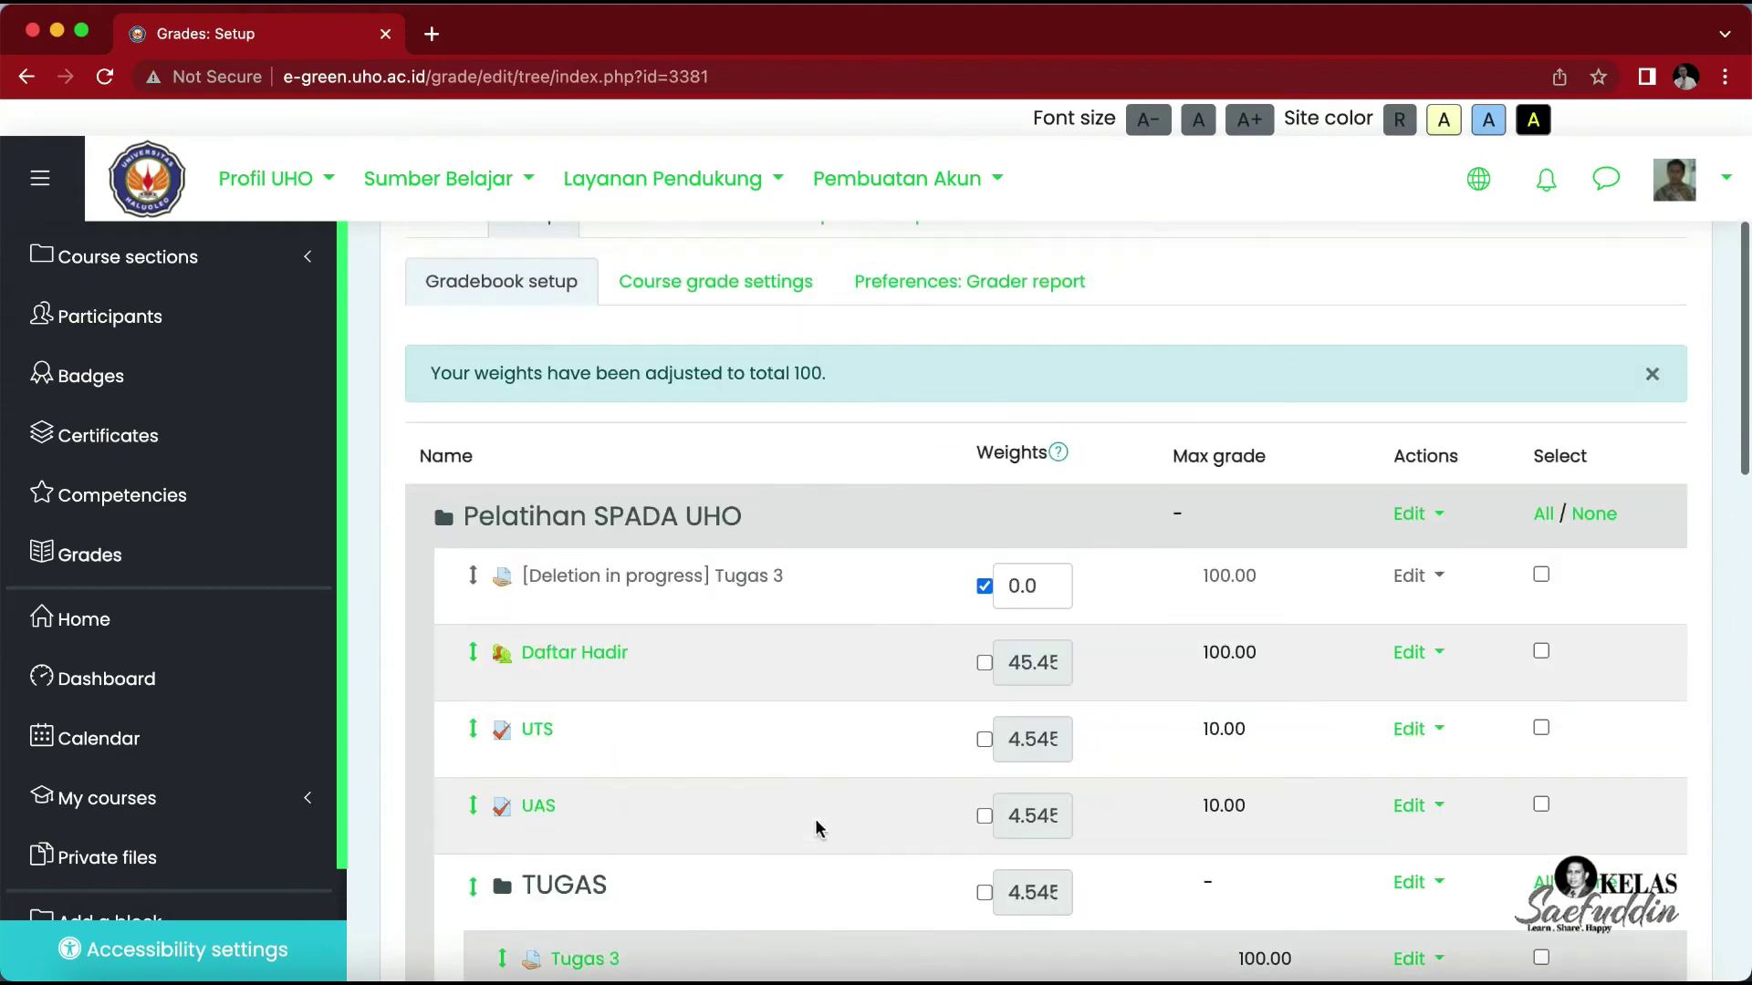
{"action": "scroll", "coordinate": [821, 830], "scroll_direction": "down", "scroll_amount": 2}
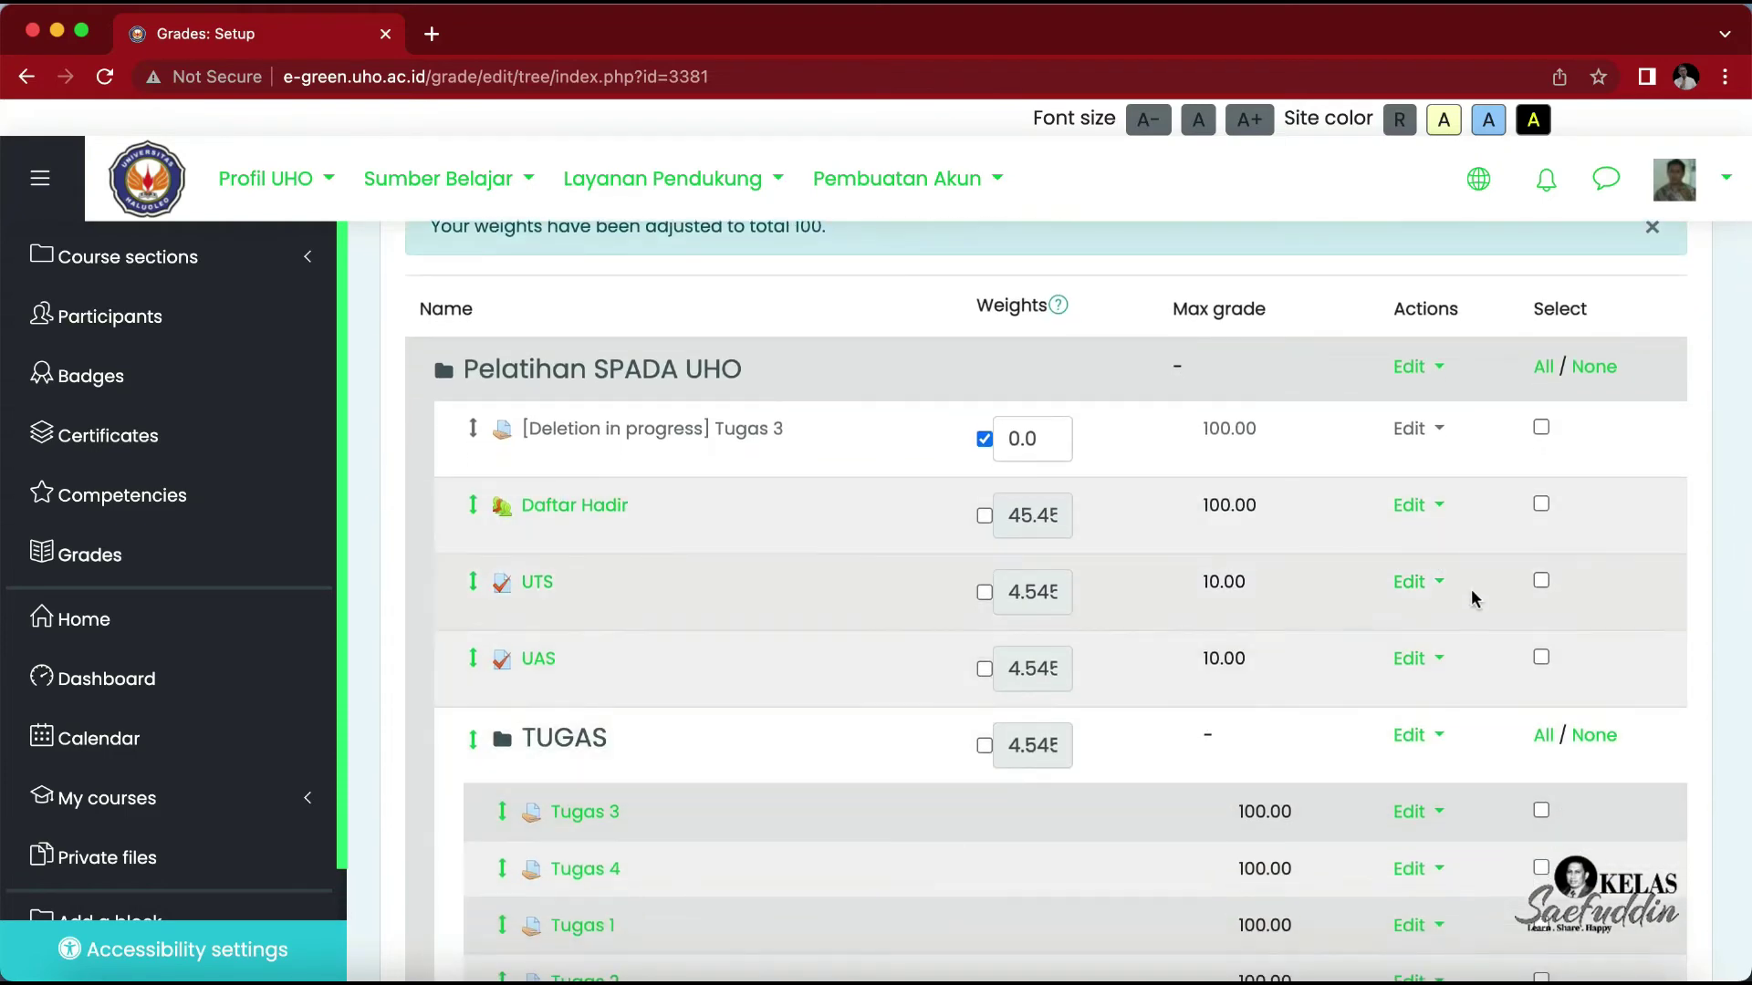
{"action": "left_click", "coordinate": [1541, 582]}
{"action": "left_click", "coordinate": [1540, 582]}
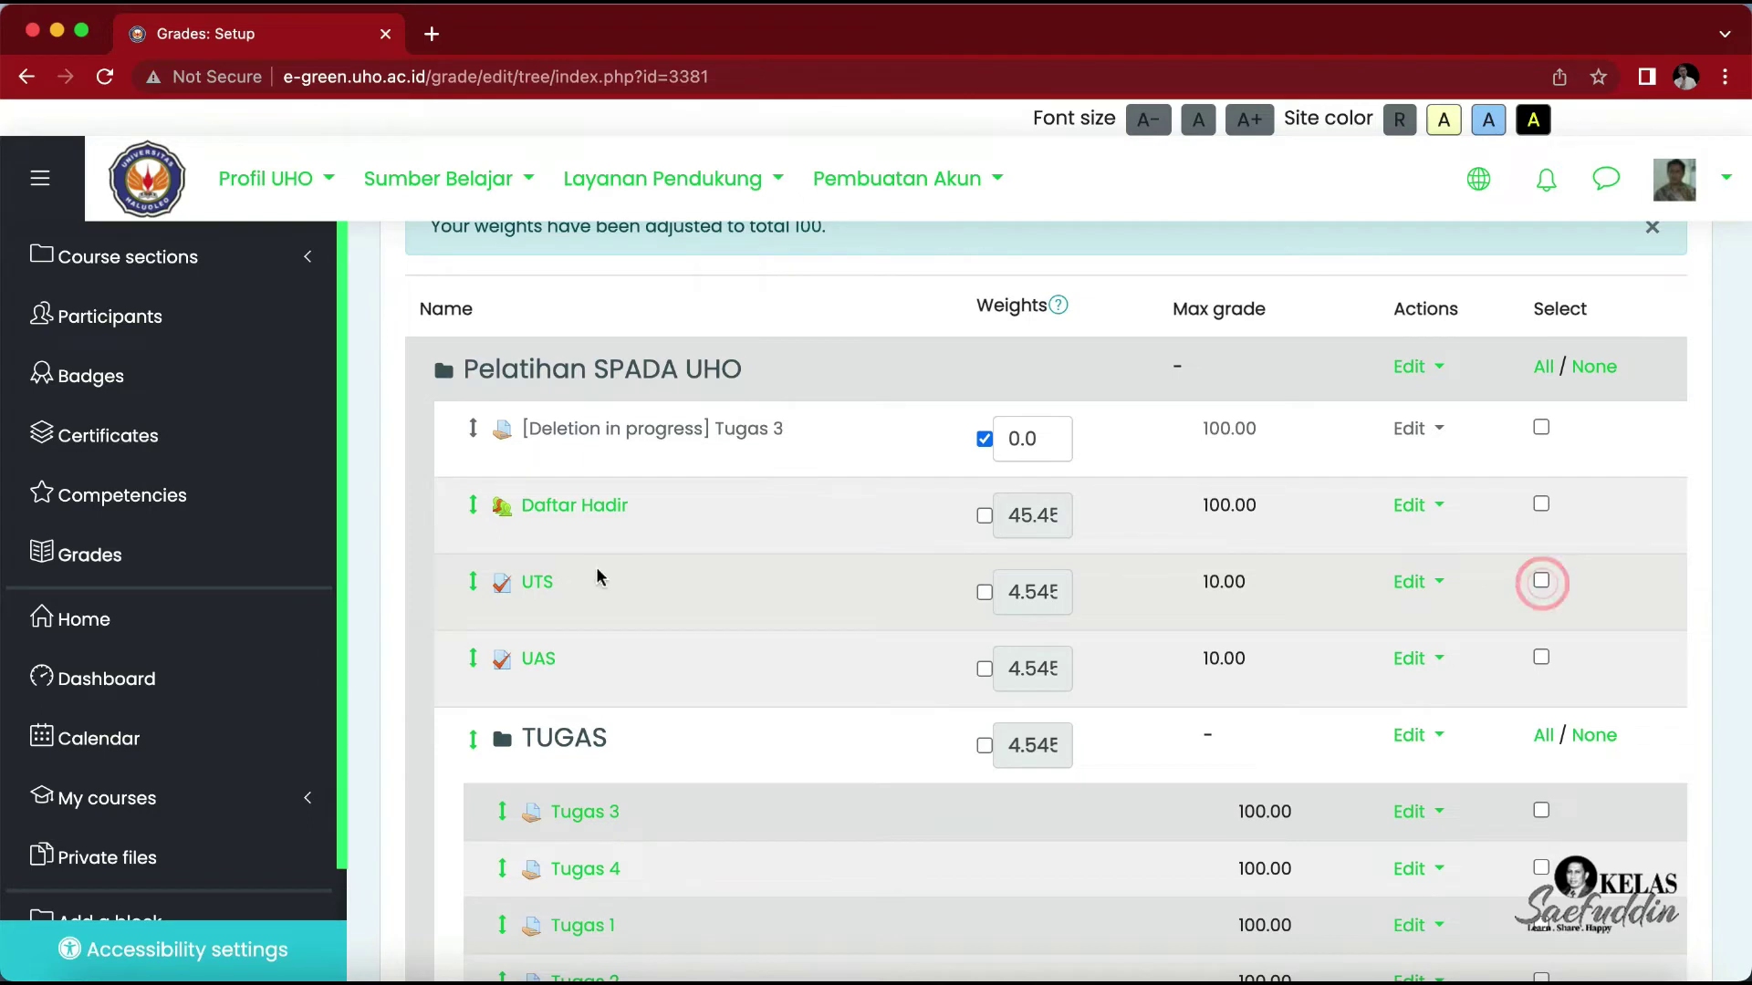
{"action": "left_click", "coordinate": [475, 585]}
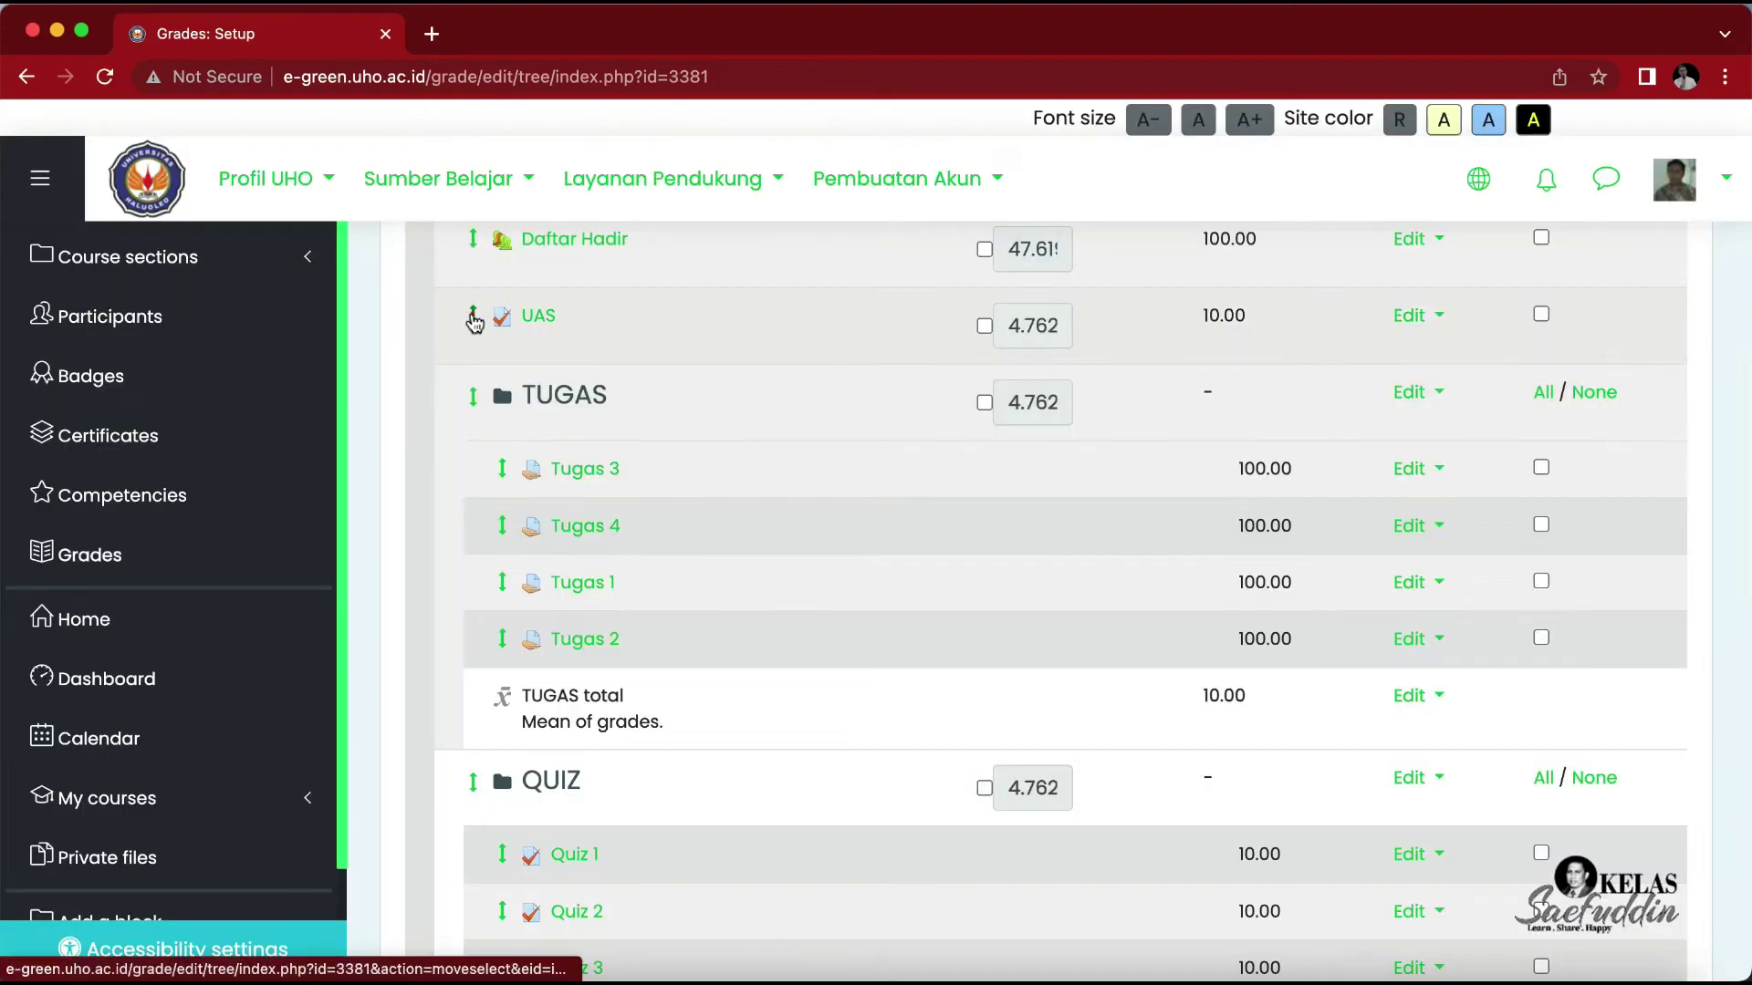
Step: Move the UAS exam item from the course level into the UAS category
{"action": "left_click", "coordinate": [472, 316]}
{"action": "scroll", "coordinate": [736, 769], "scroll_direction": "down", "scroll_amount": 10}
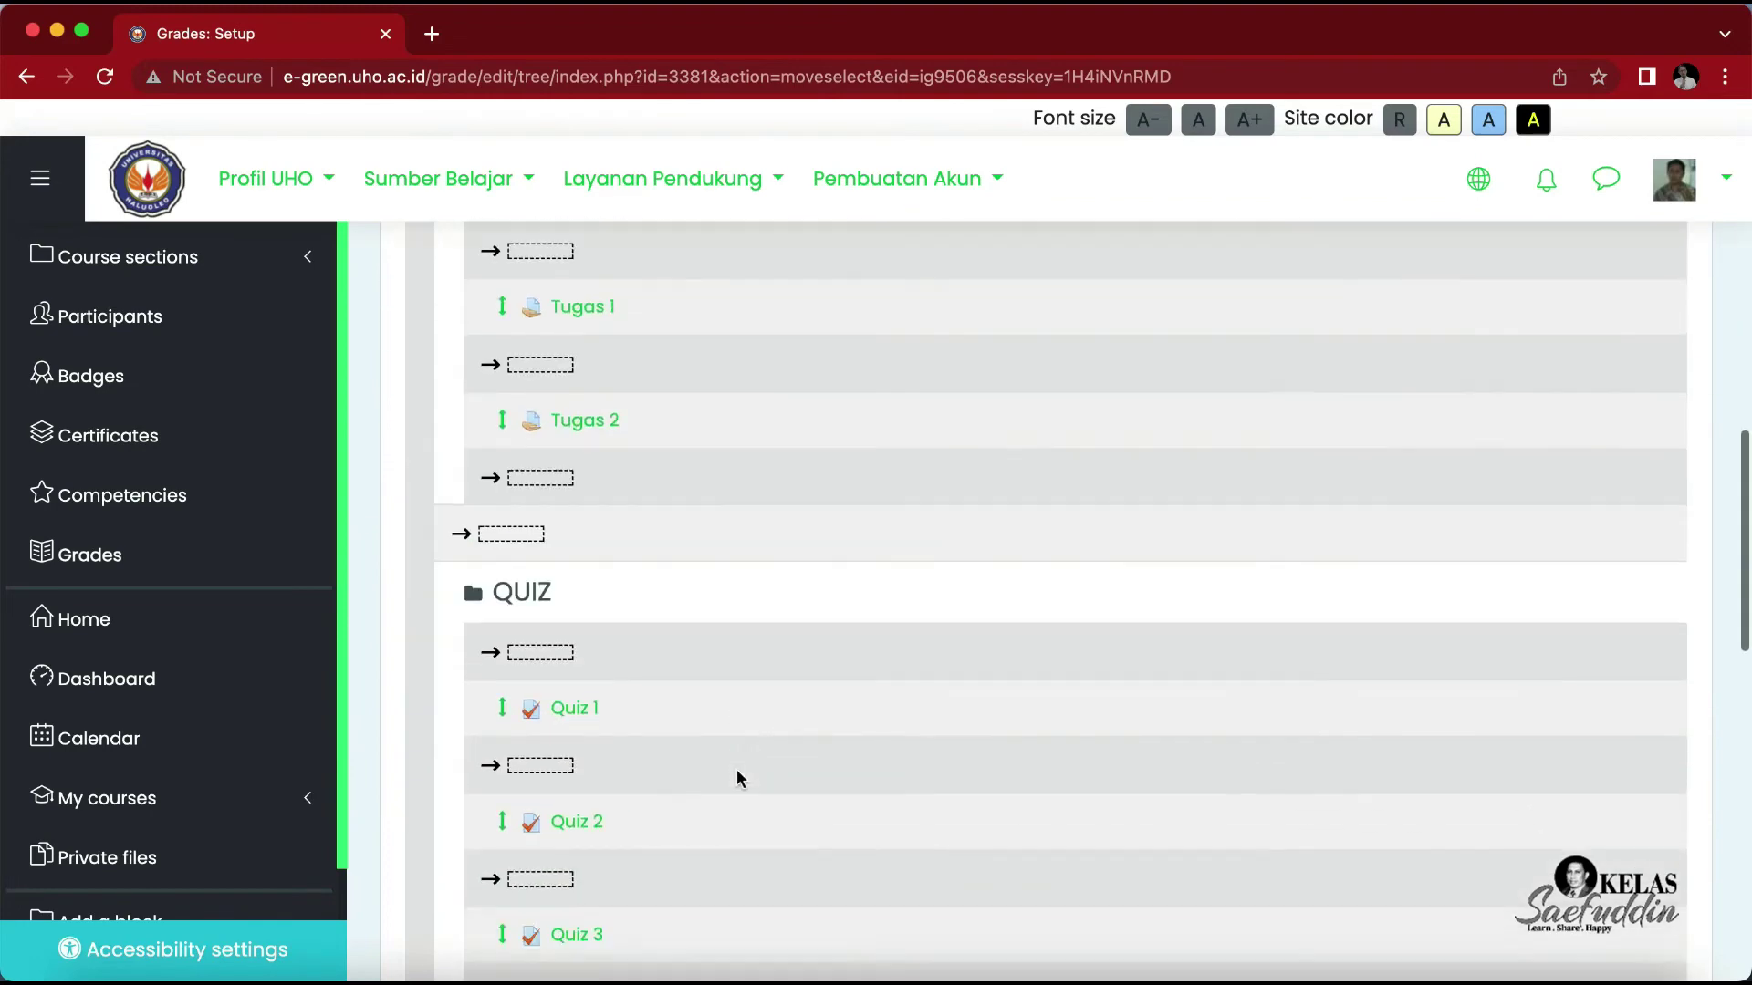
{"action": "scroll", "coordinate": [736, 769], "scroll_direction": "down", "scroll_amount": 8}
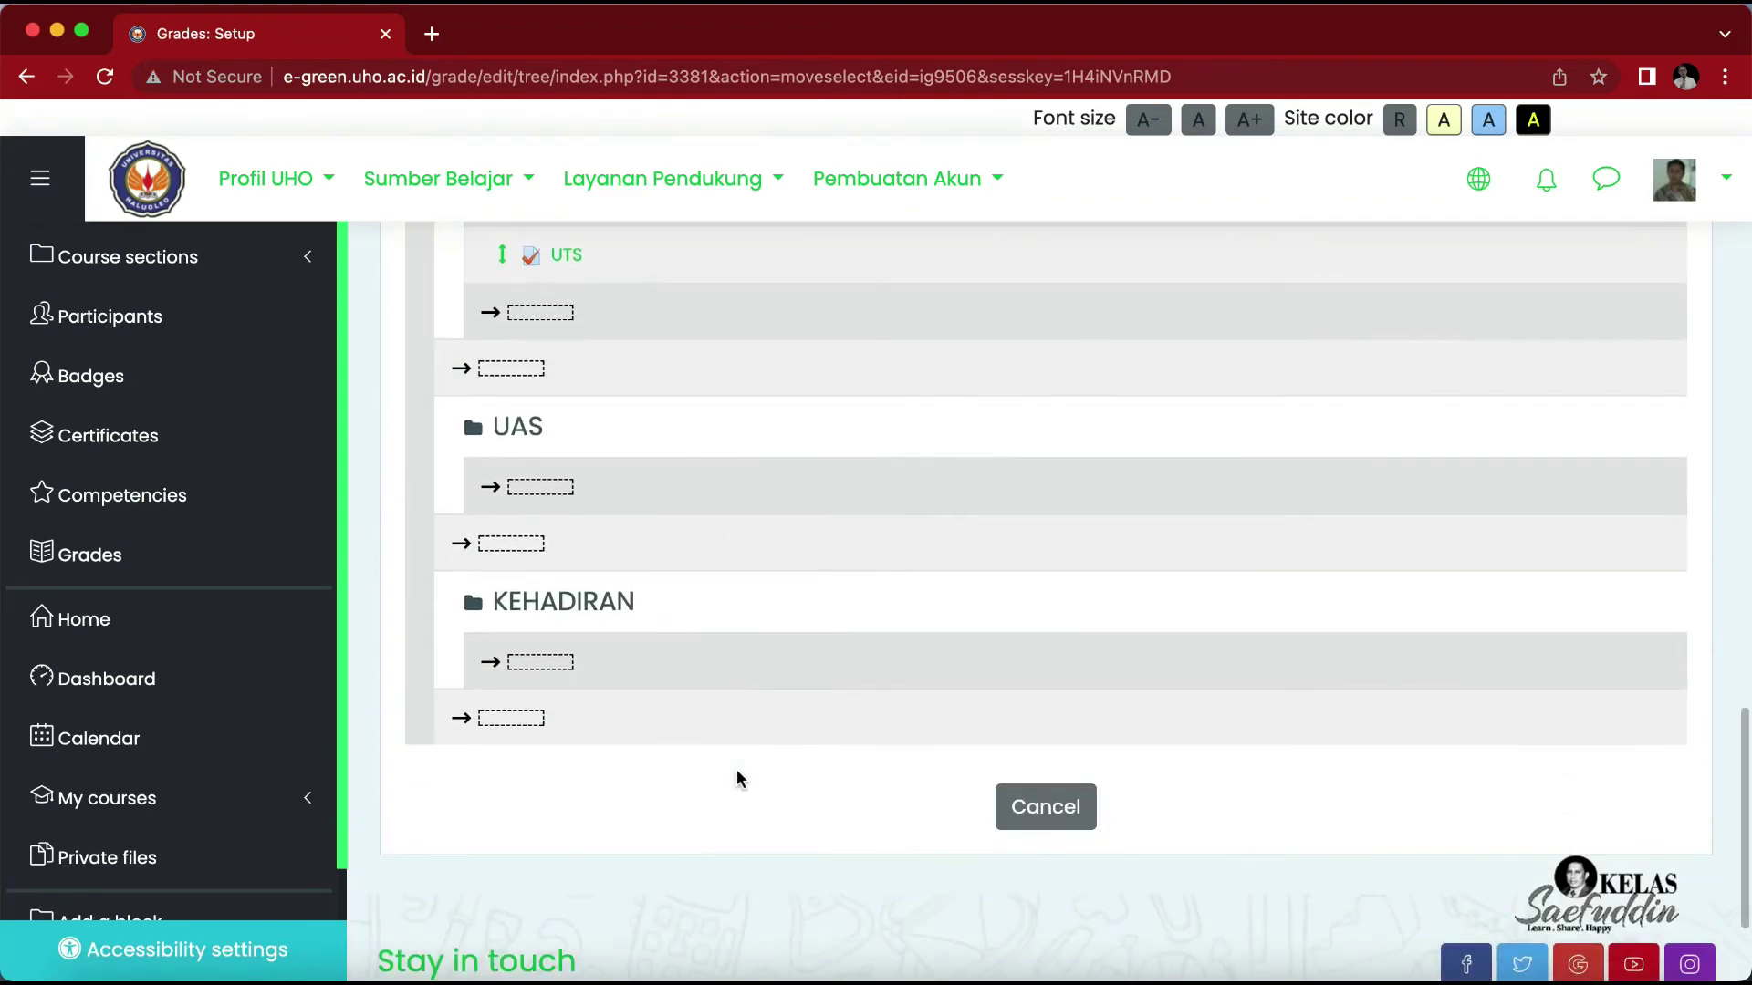
{"action": "left_click", "coordinate": [541, 484]}
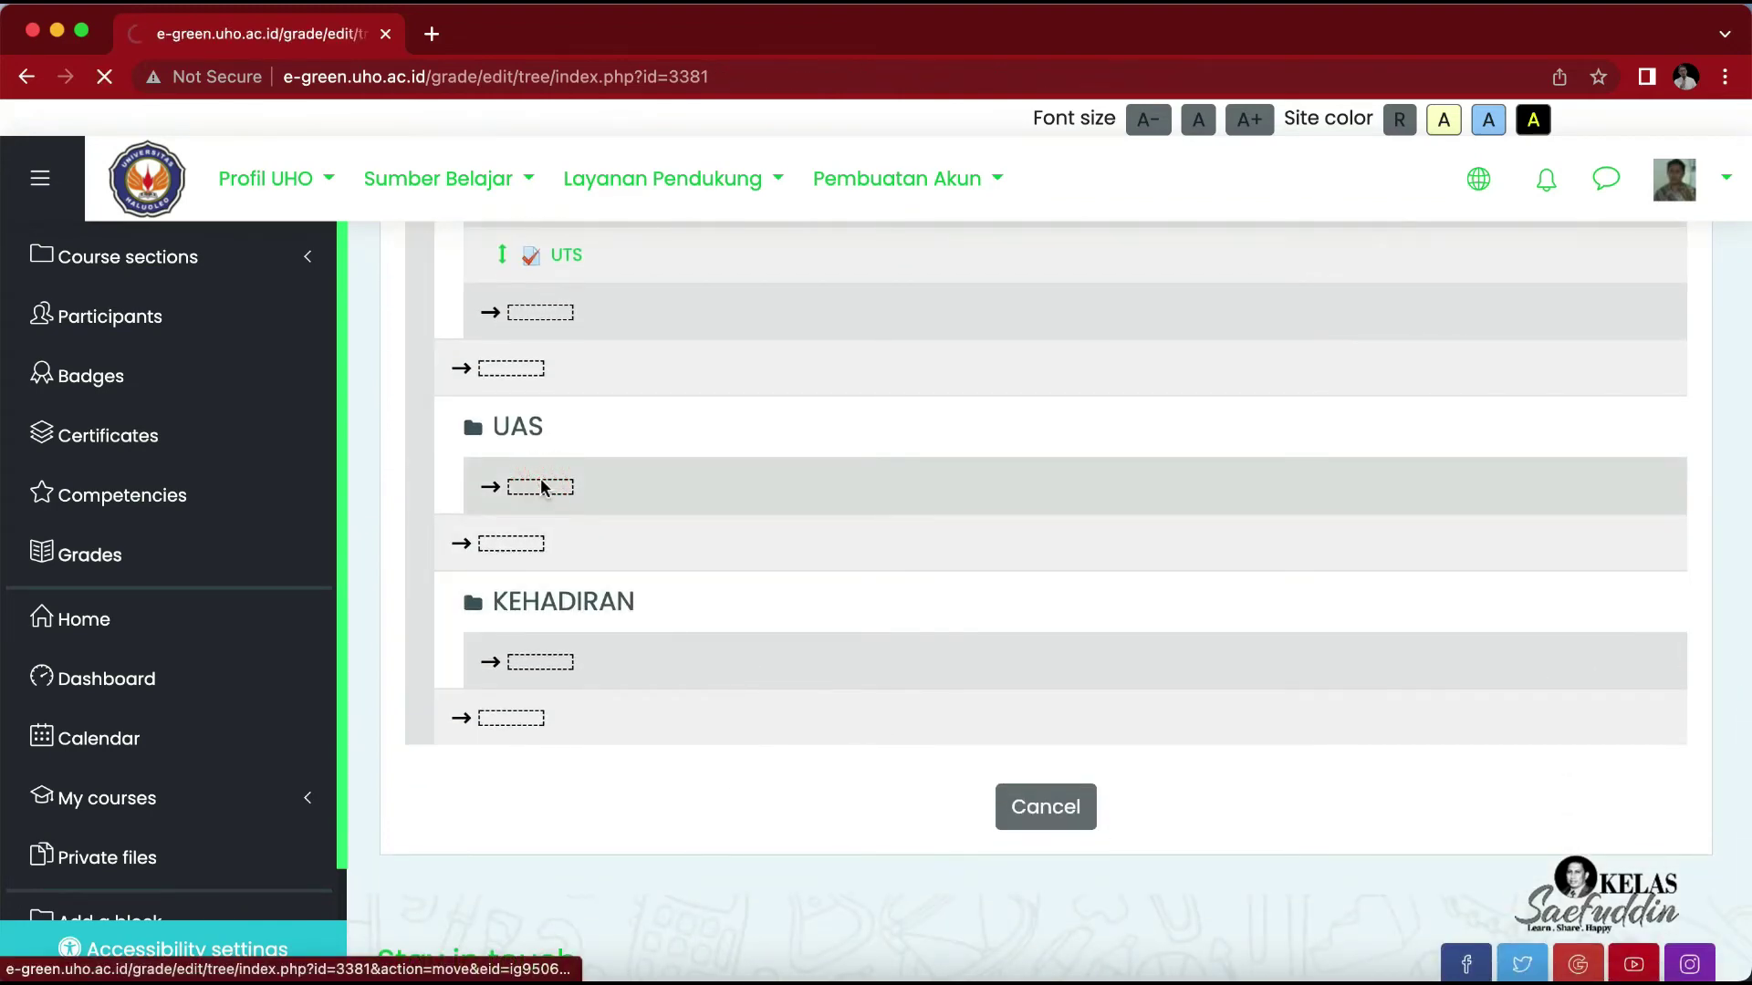
Step: Move the Daftar Hadir attendance item into the KEHADIRAN category
{"action": "scroll", "coordinate": [540, 486], "scroll_direction": "down", "scroll_amount": 7}
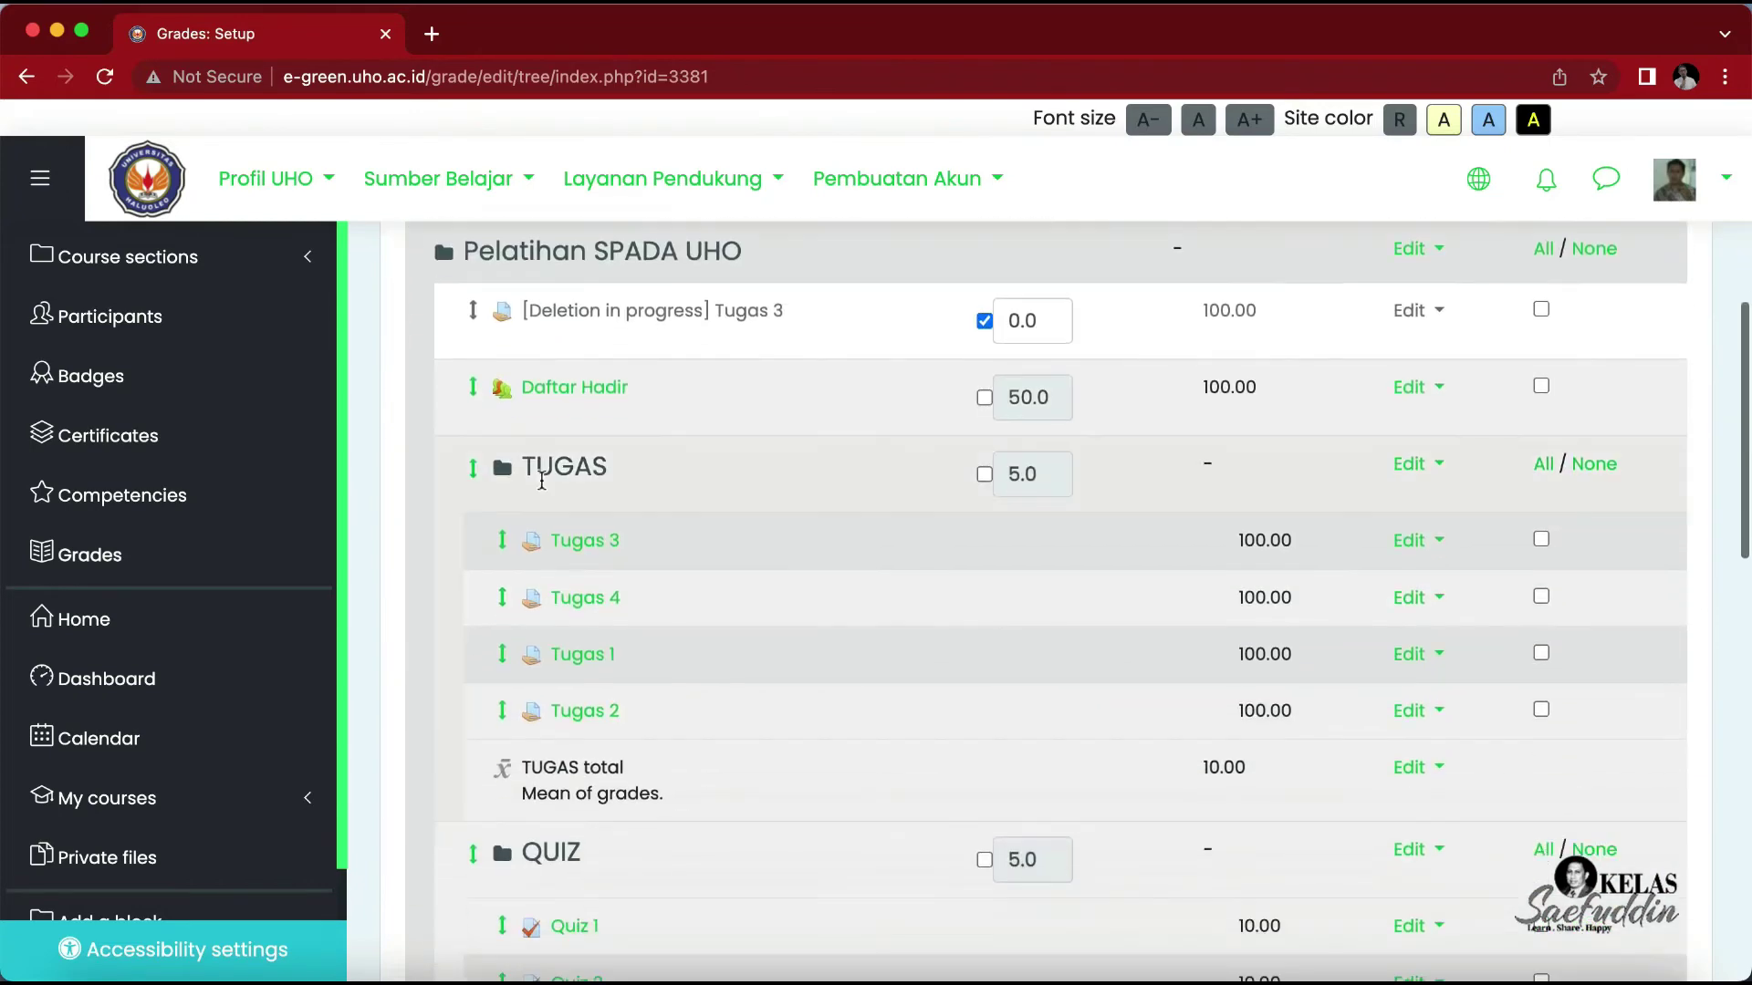
{"action": "left_click", "coordinate": [473, 378]}
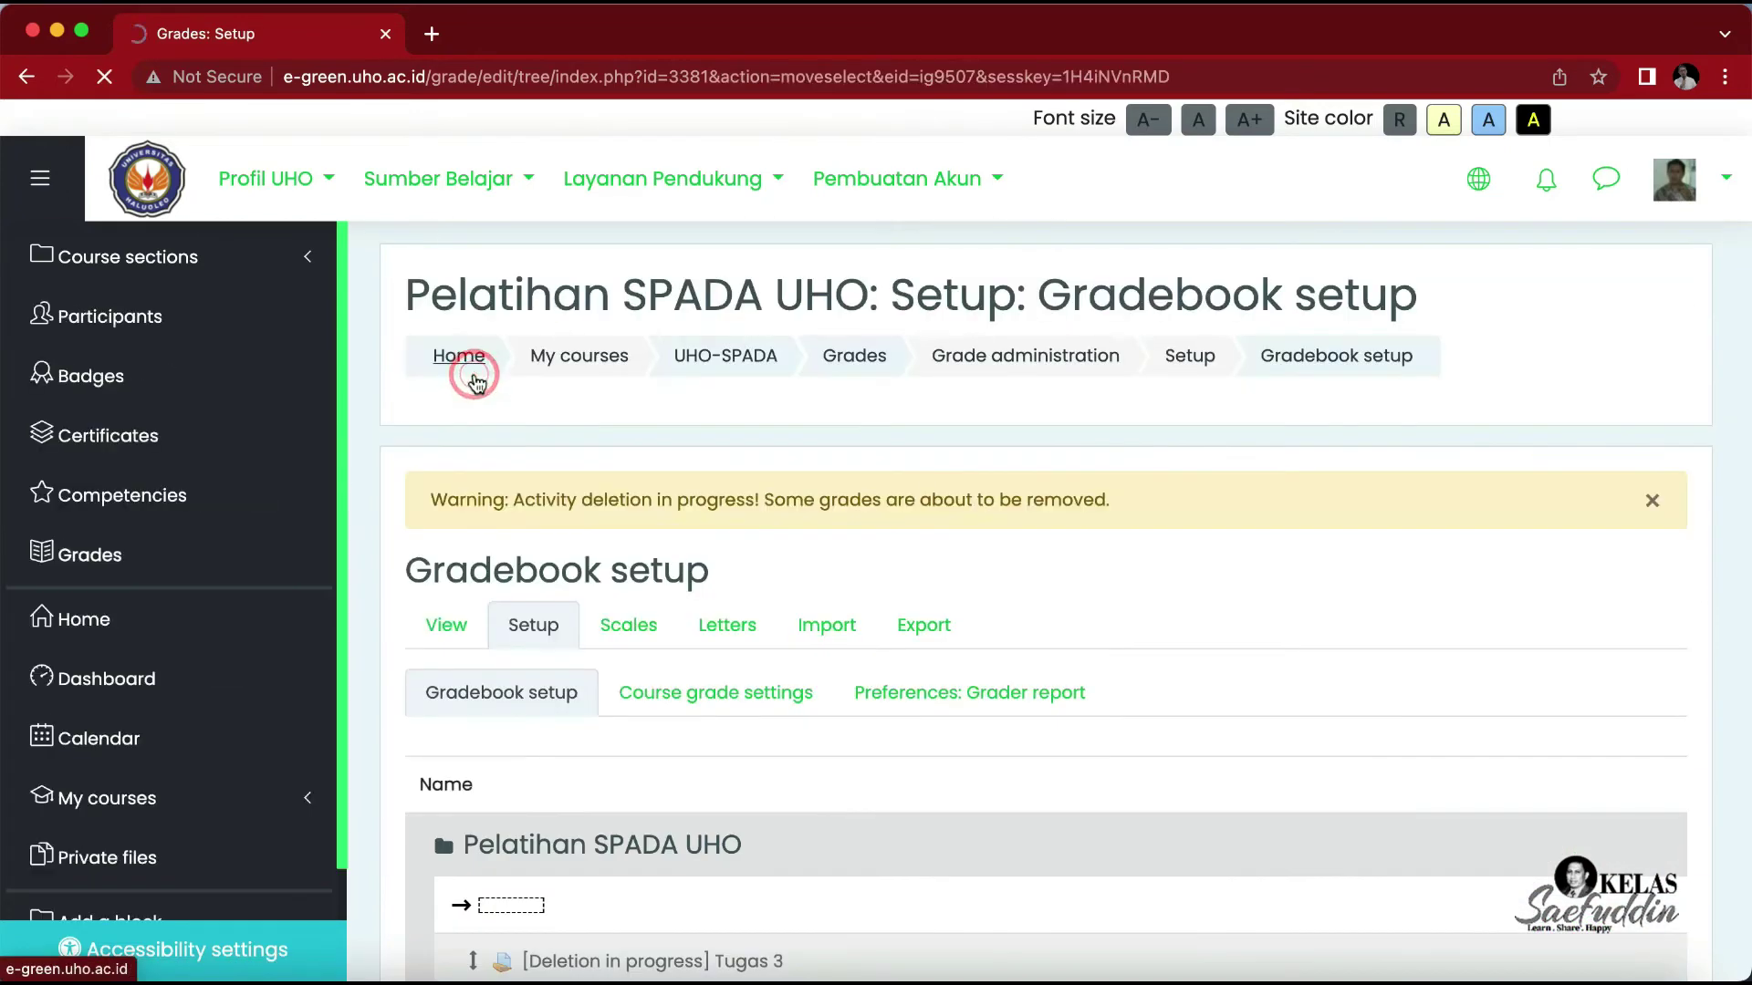
{"action": "scroll", "coordinate": [641, 610], "scroll_direction": "down", "scroll_amount": 20}
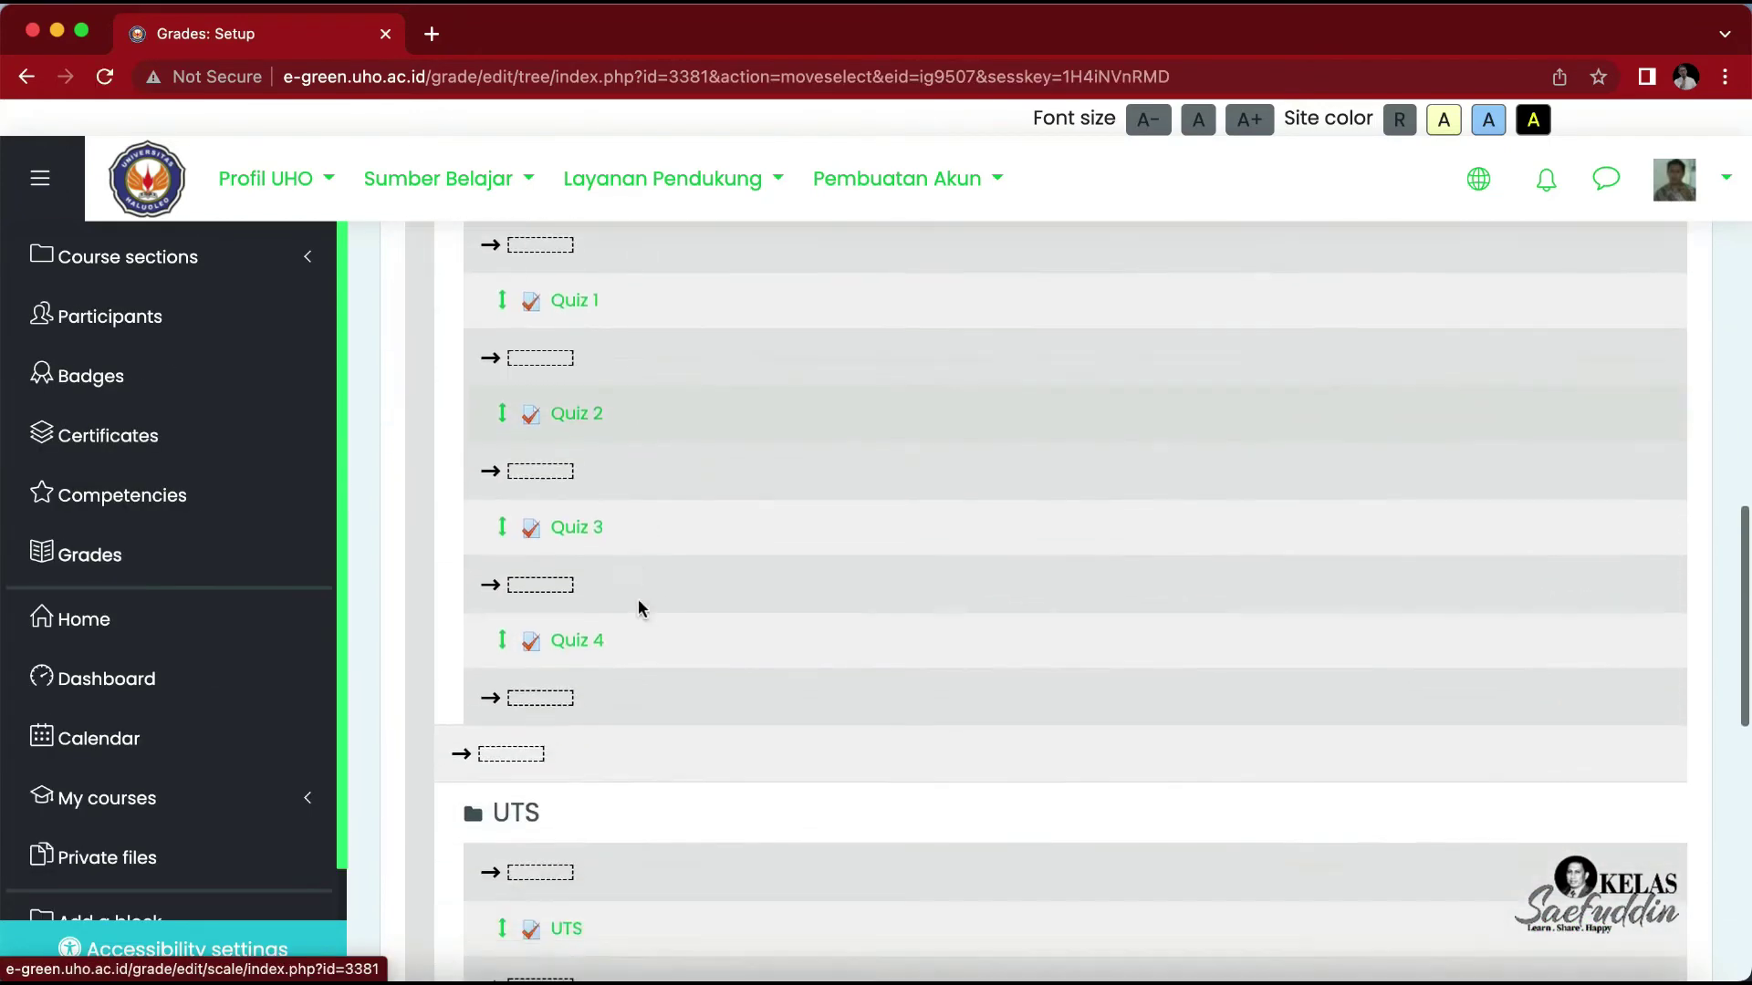
{"action": "scroll", "coordinate": [638, 606], "scroll_direction": "down", "scroll_amount": 5}
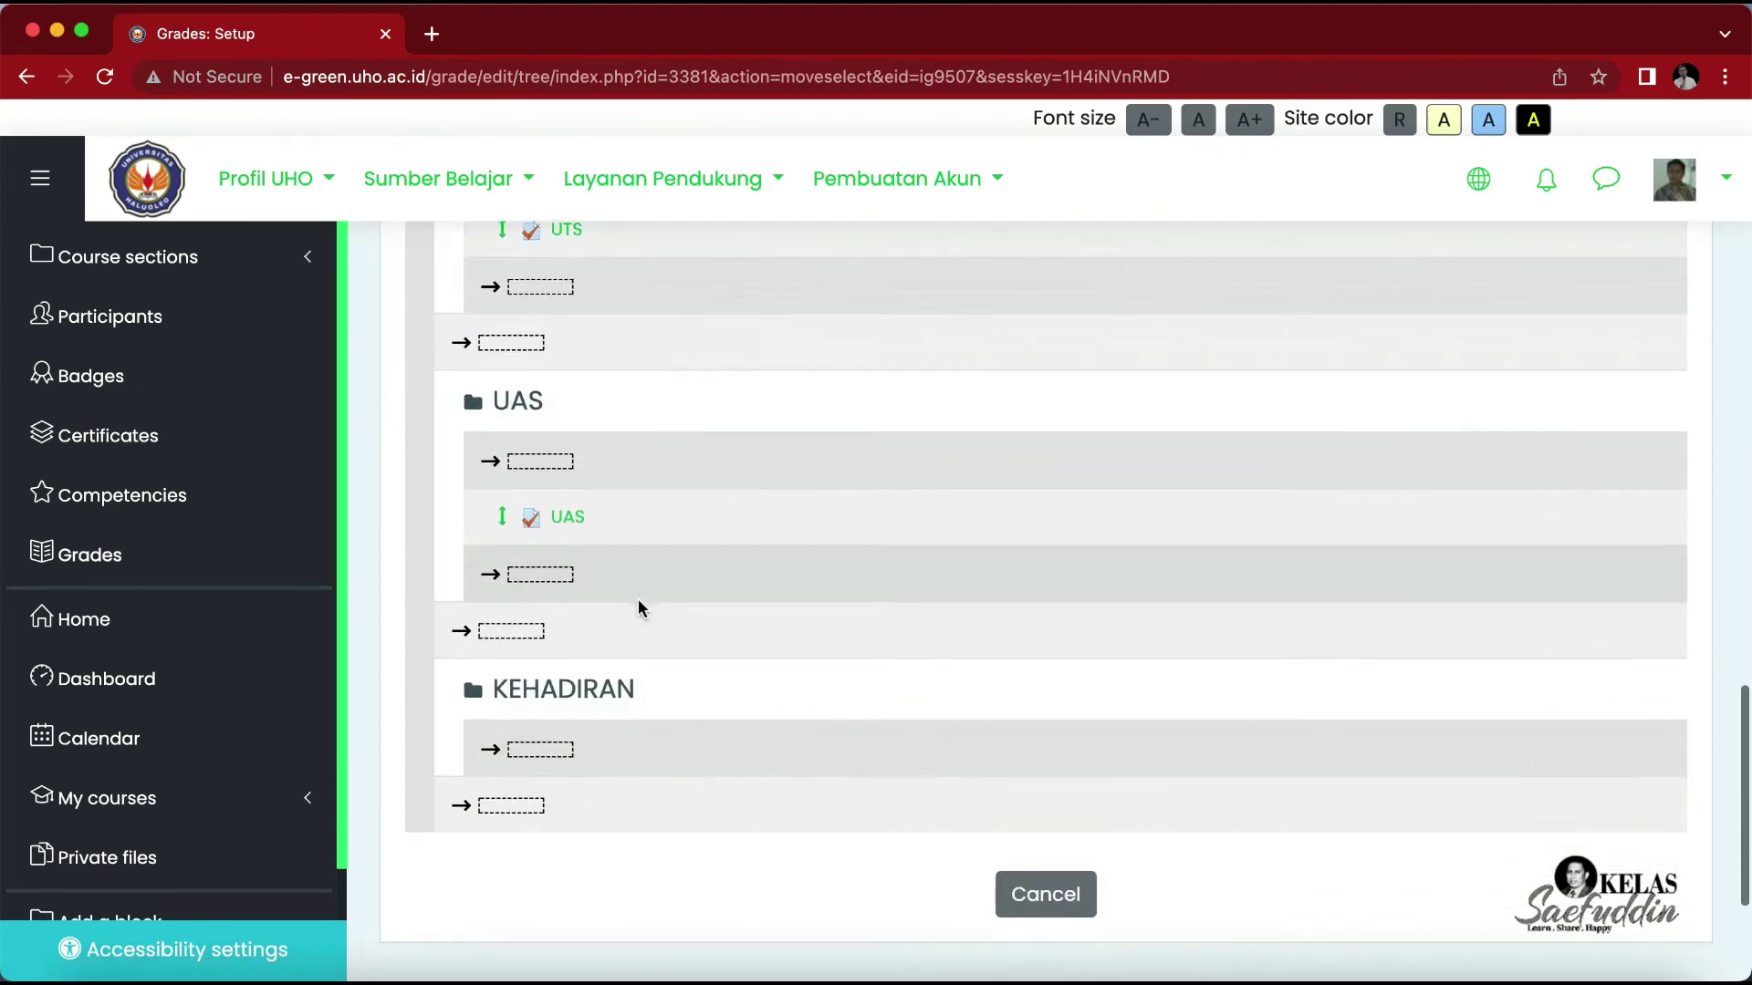
{"action": "left_click", "coordinate": [540, 751]}
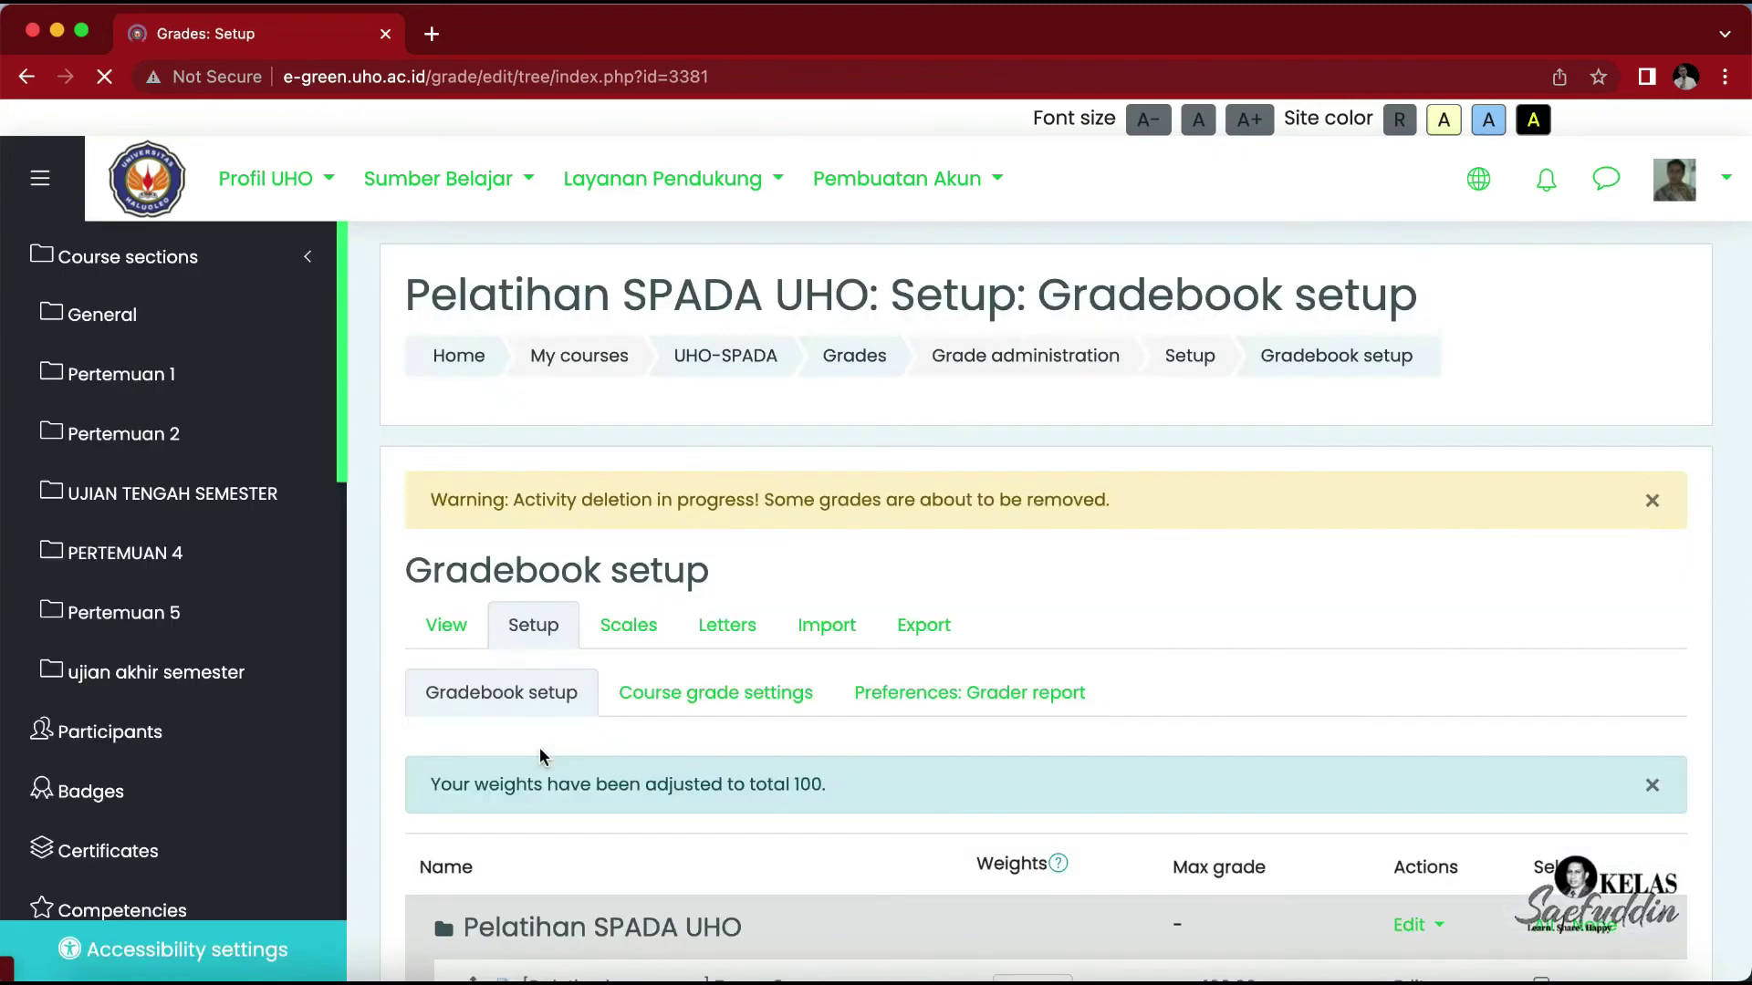
Step: Examine the weights and contained items of the TUGAS, QUIZ, UTS, UAS and KEHADIRAN categories, along with the course total
{"action": "scroll", "coordinate": [539, 749], "scroll_direction": "down", "scroll_amount": 7}
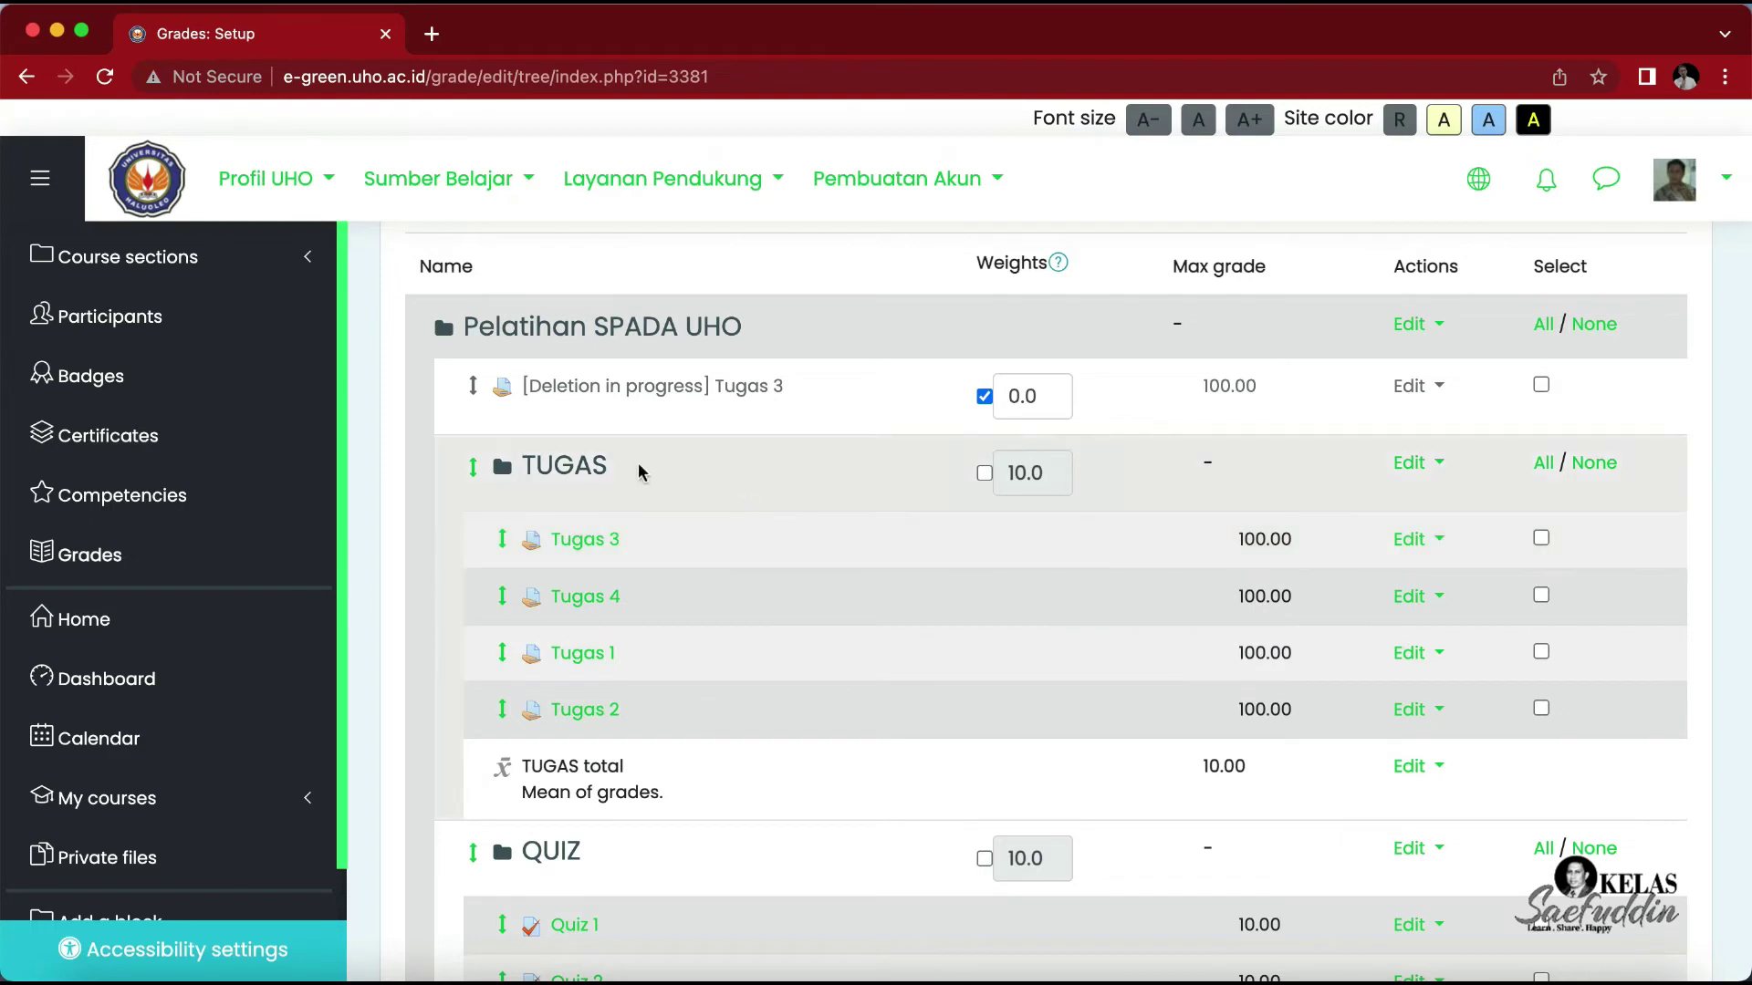
{"action": "scroll", "coordinate": [758, 602], "scroll_direction": "down", "scroll_amount": 5}
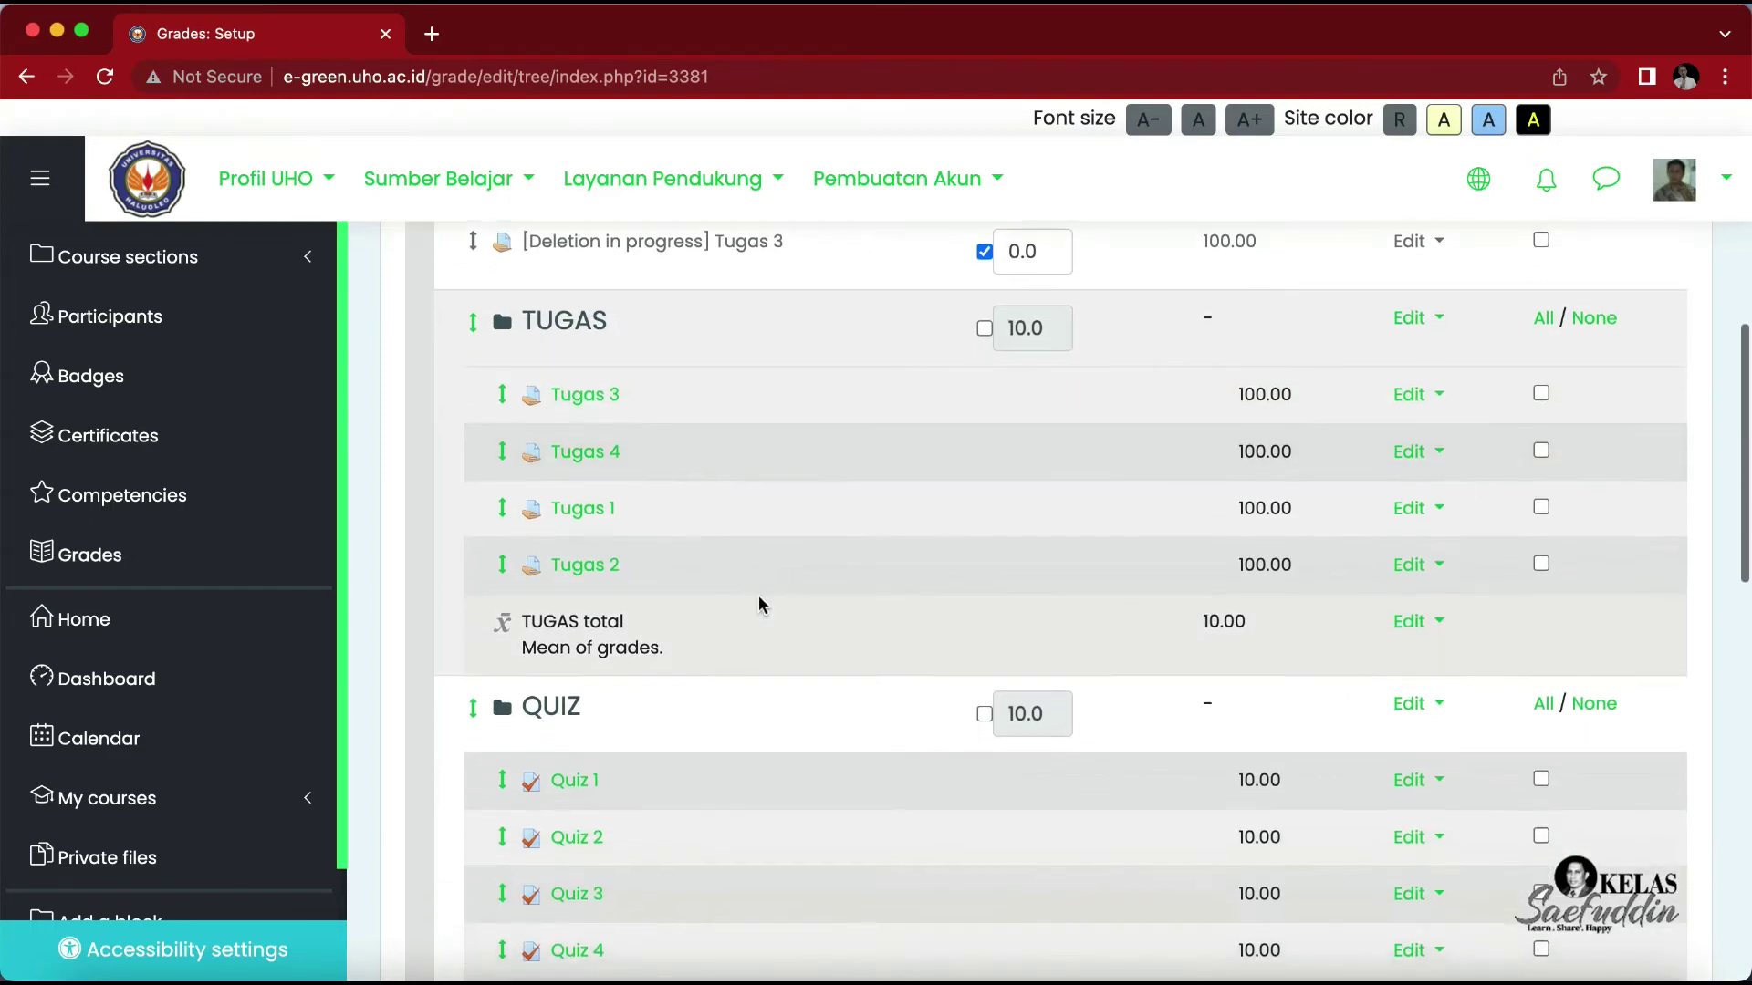
{"action": "scroll", "coordinate": [761, 604], "scroll_direction": "up", "scroll_amount": 4}
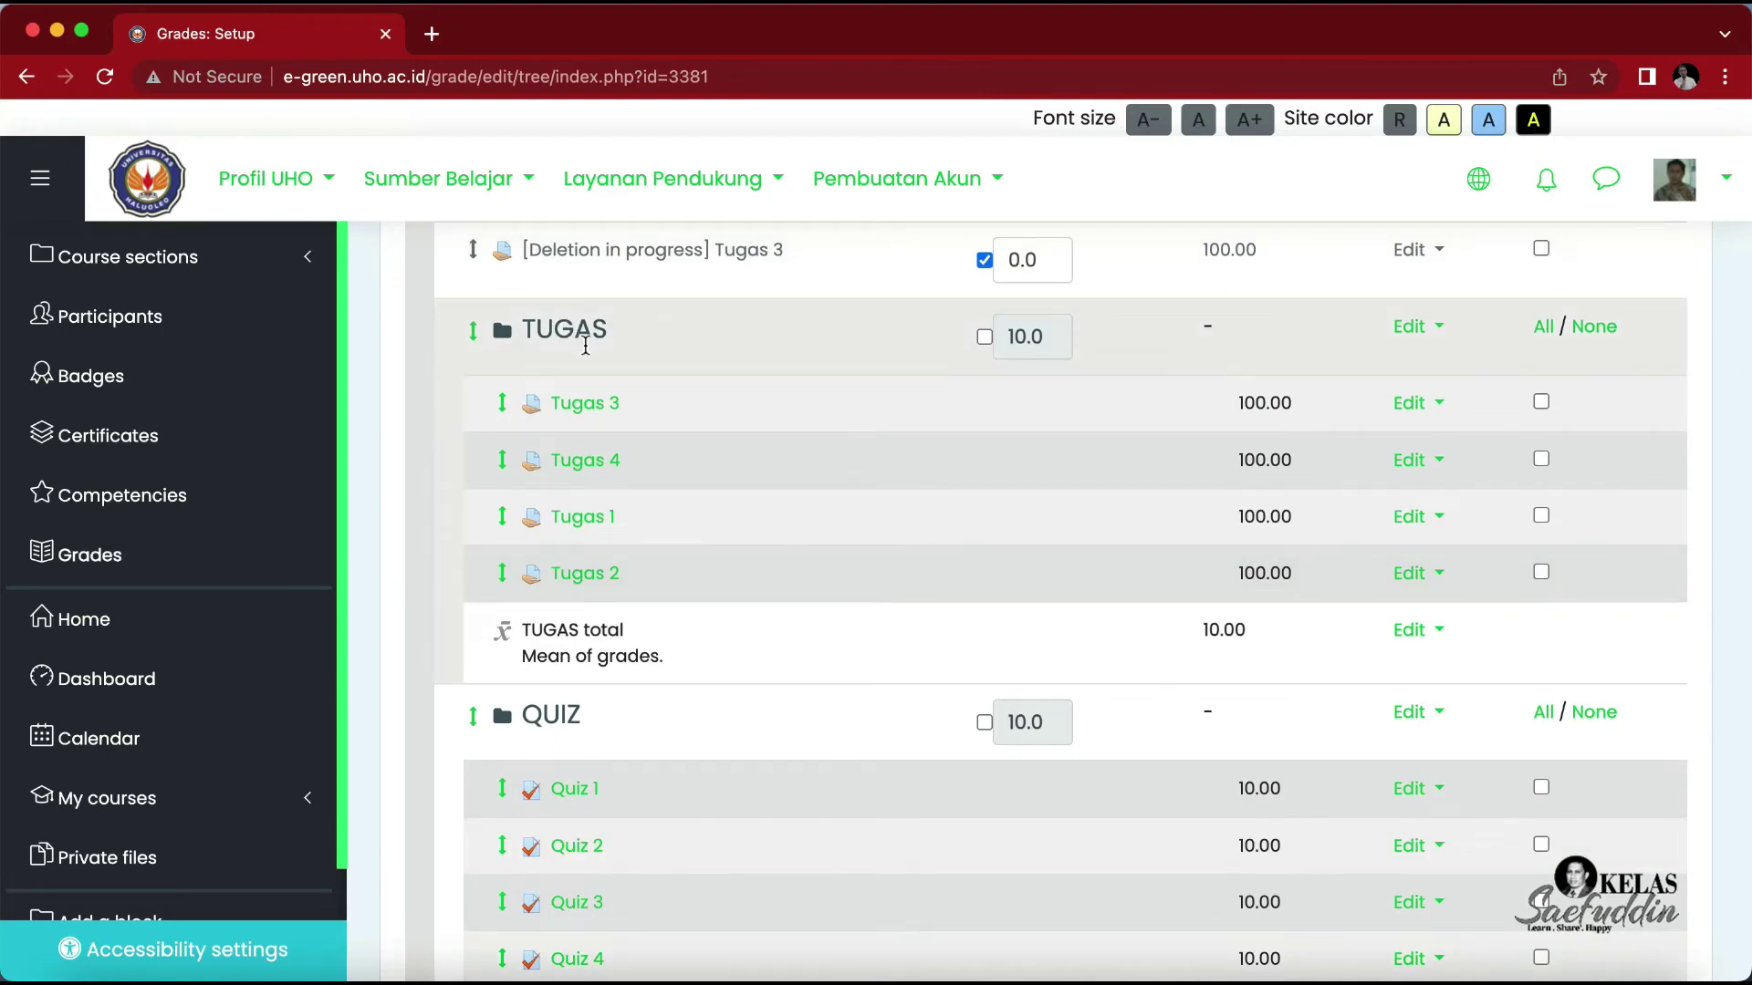
{"action": "scroll", "coordinate": [693, 347], "scroll_direction": "up", "scroll_amount": 1}
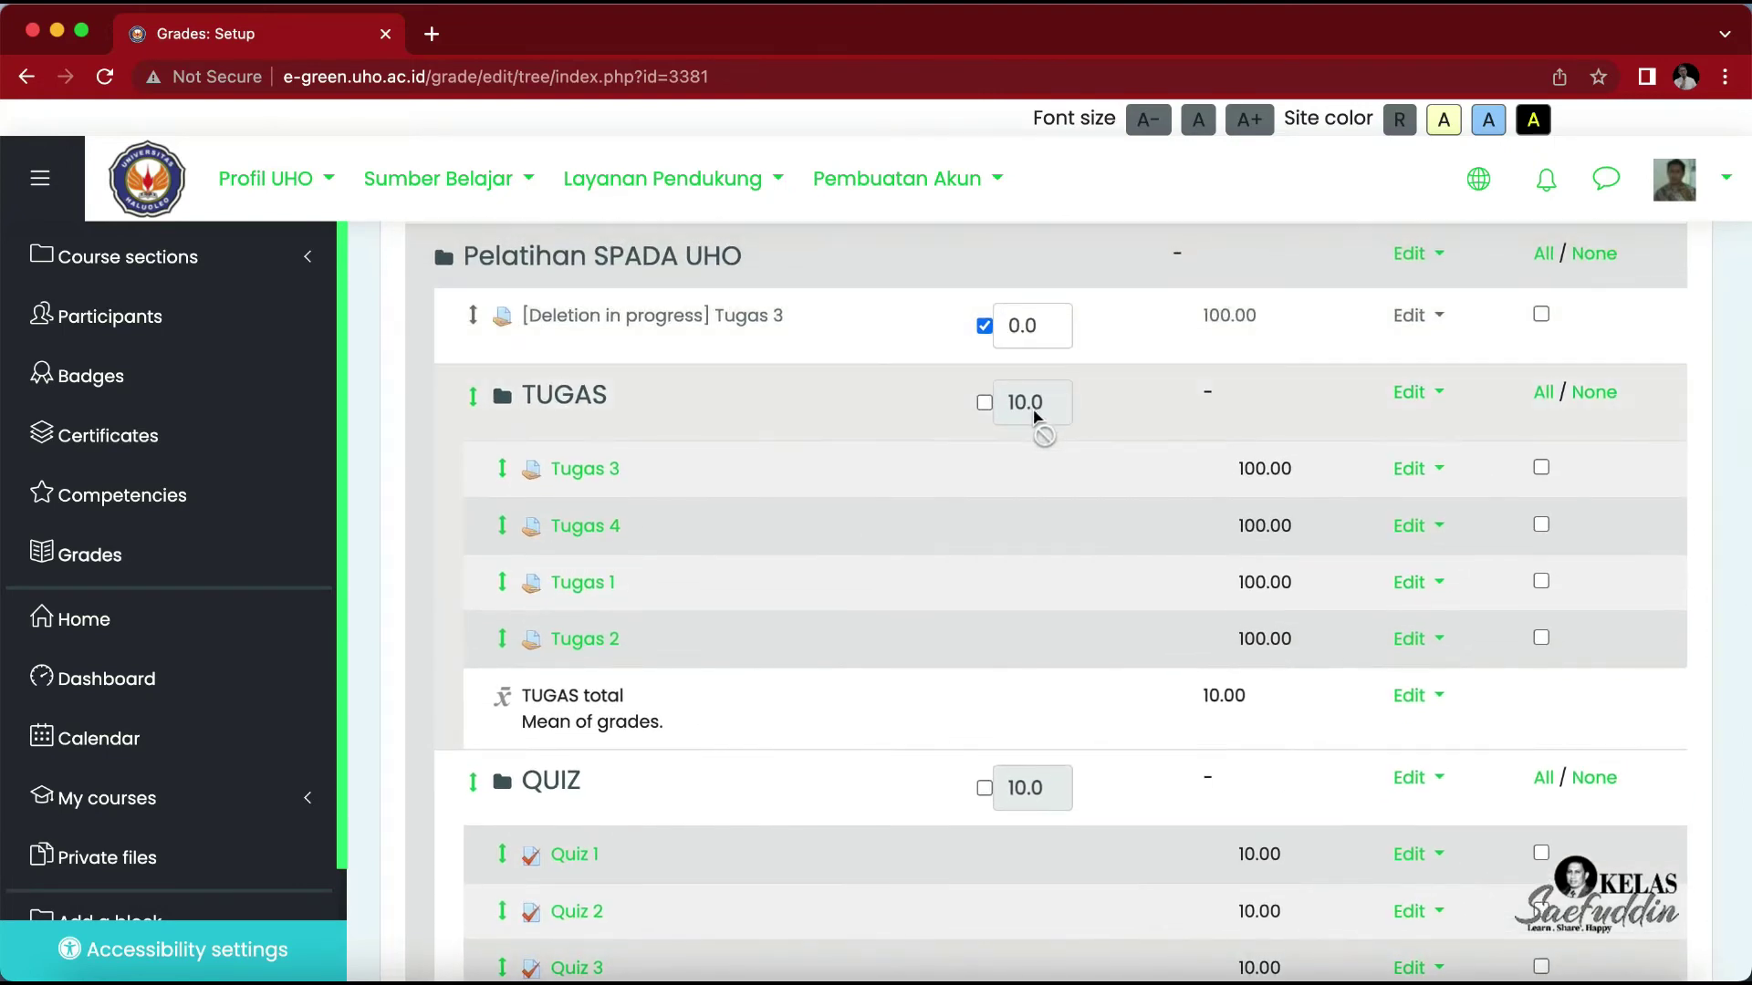
{"action": "scroll", "coordinate": [666, 655], "scroll_direction": "down", "scroll_amount": 1}
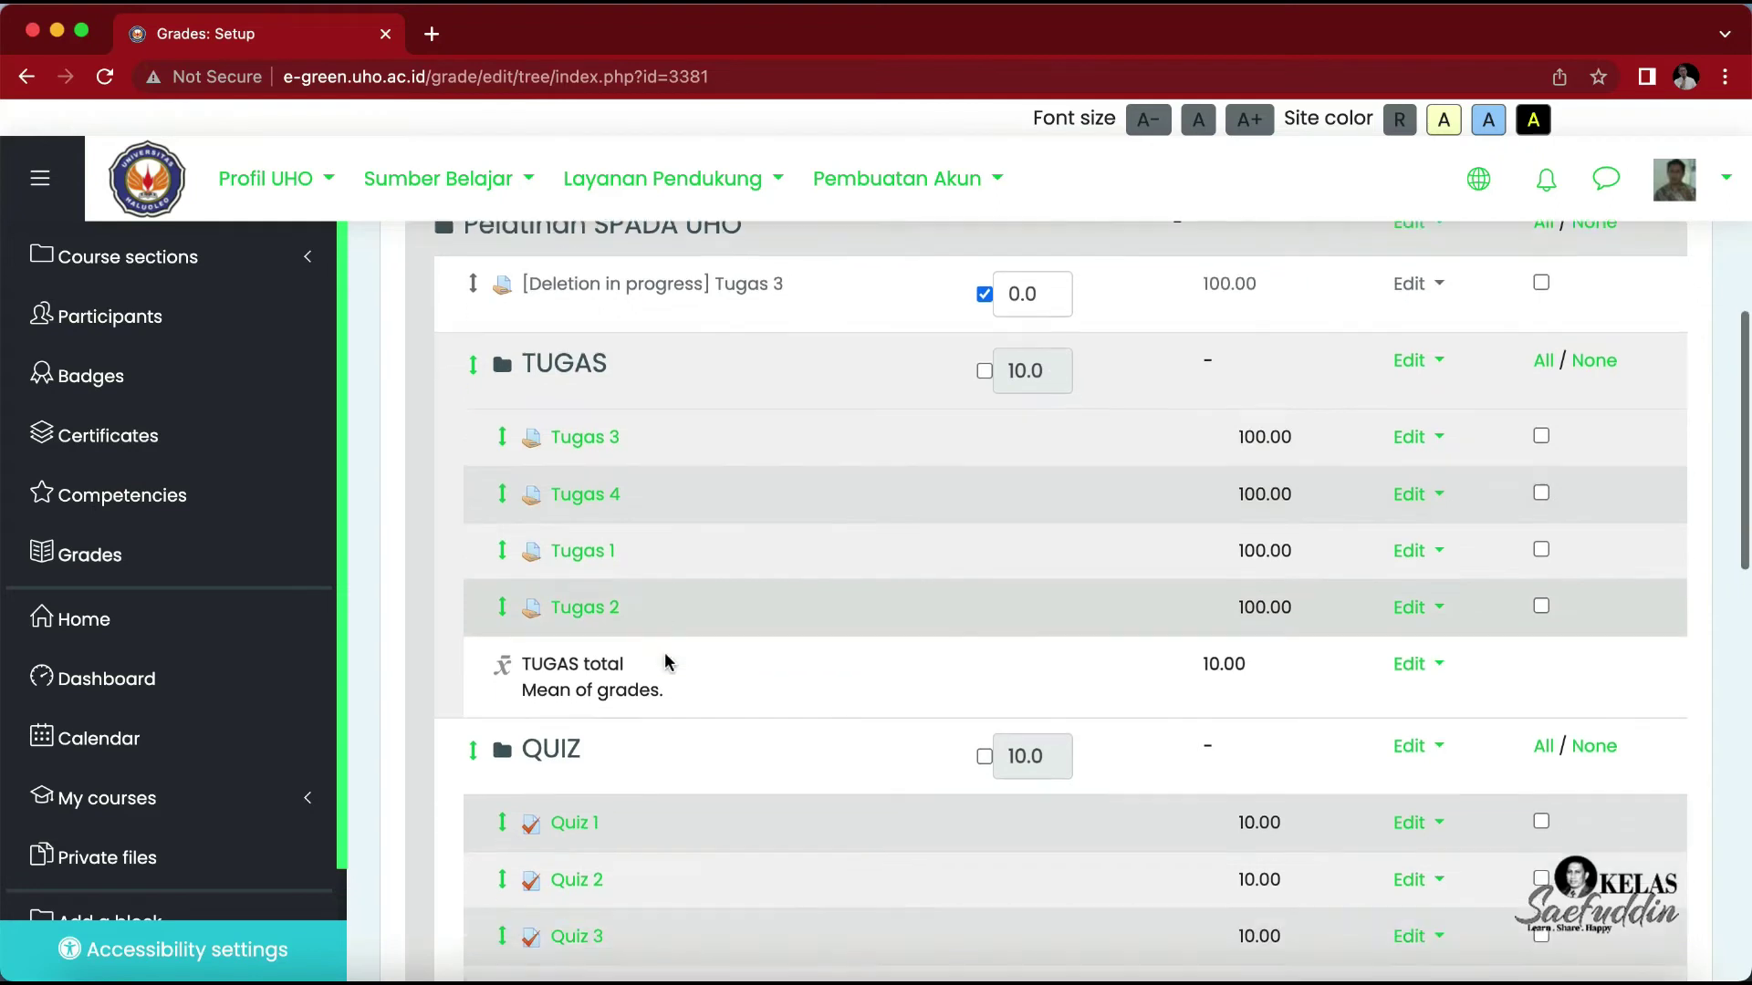
{"action": "scroll", "coordinate": [664, 661], "scroll_direction": "down", "scroll_amount": 2}
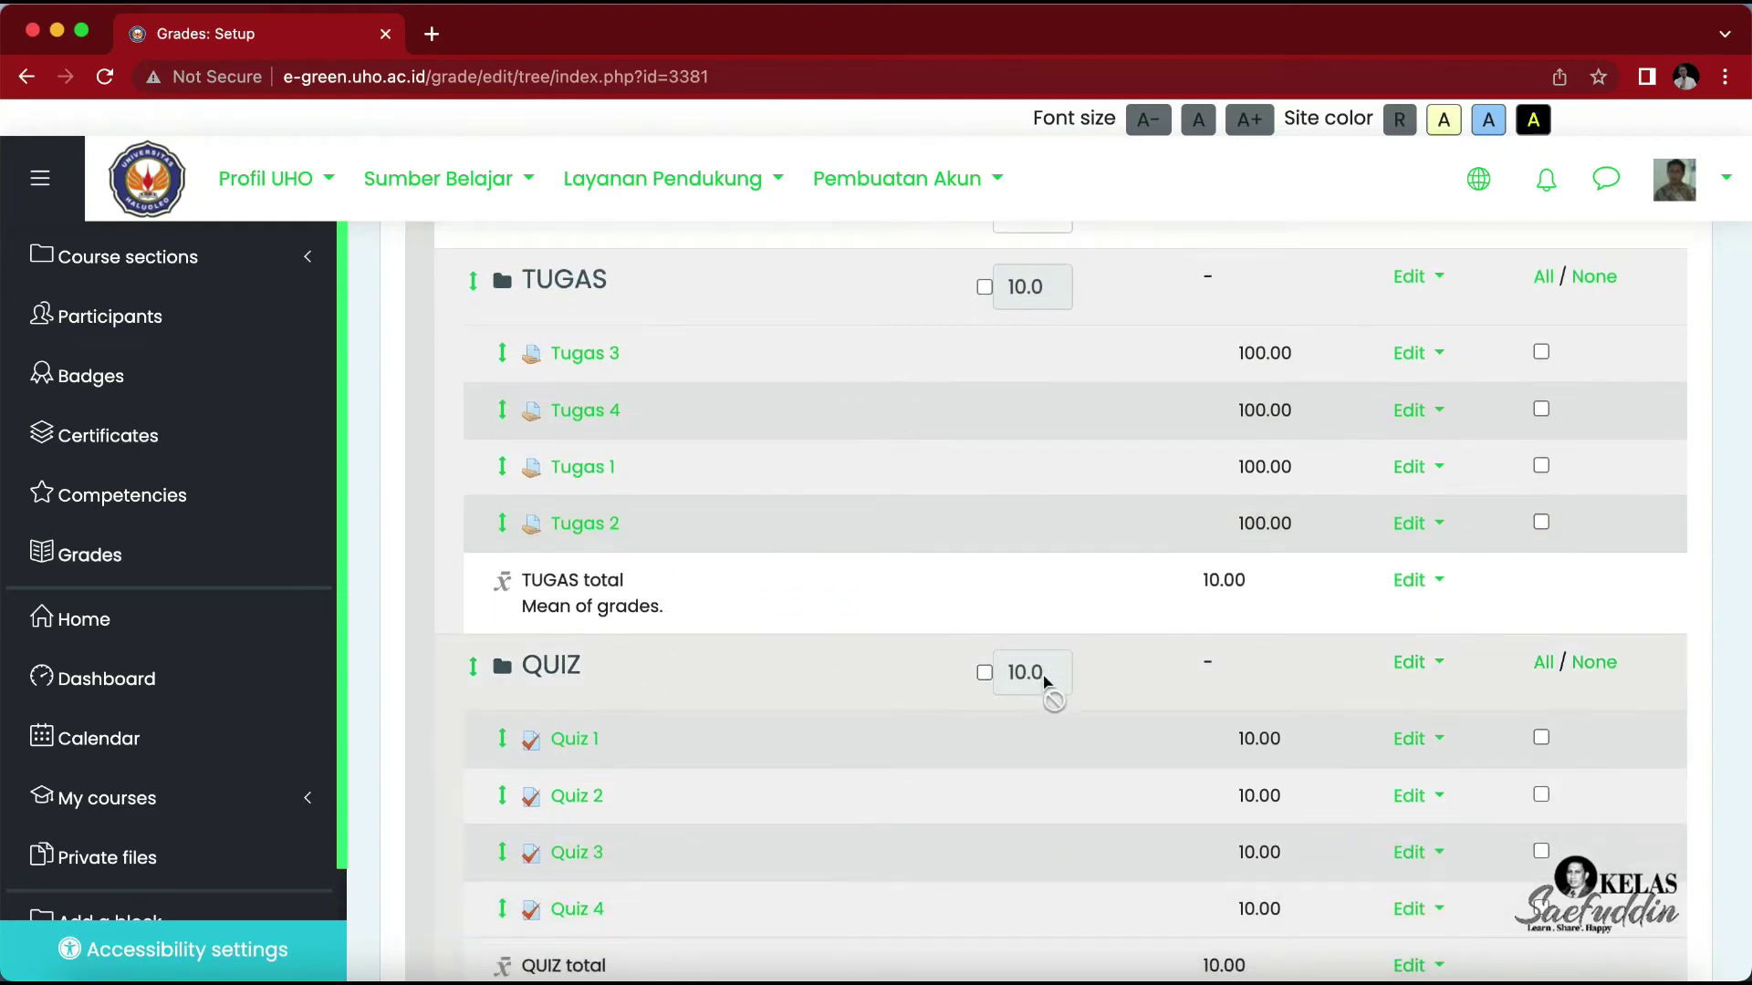
{"action": "scroll", "coordinate": [1044, 677], "scroll_direction": "down", "scroll_amount": 3}
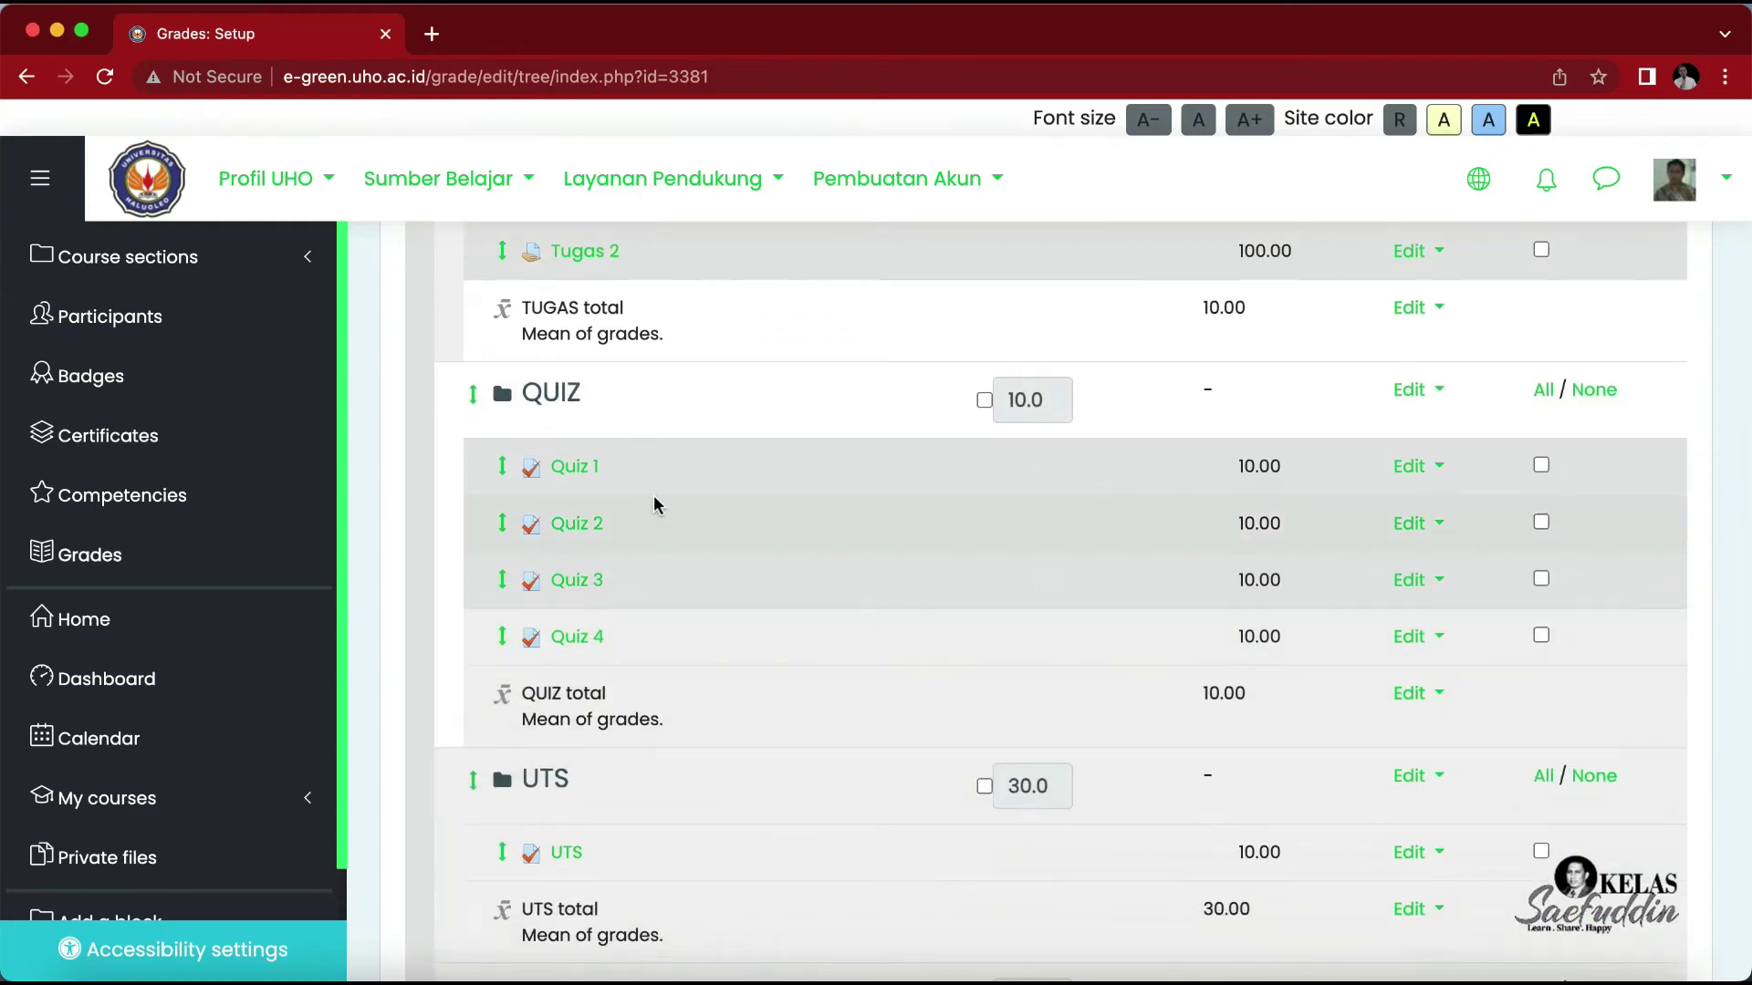
{"action": "scroll", "coordinate": [768, 744], "scroll_direction": "down", "scroll_amount": 3}
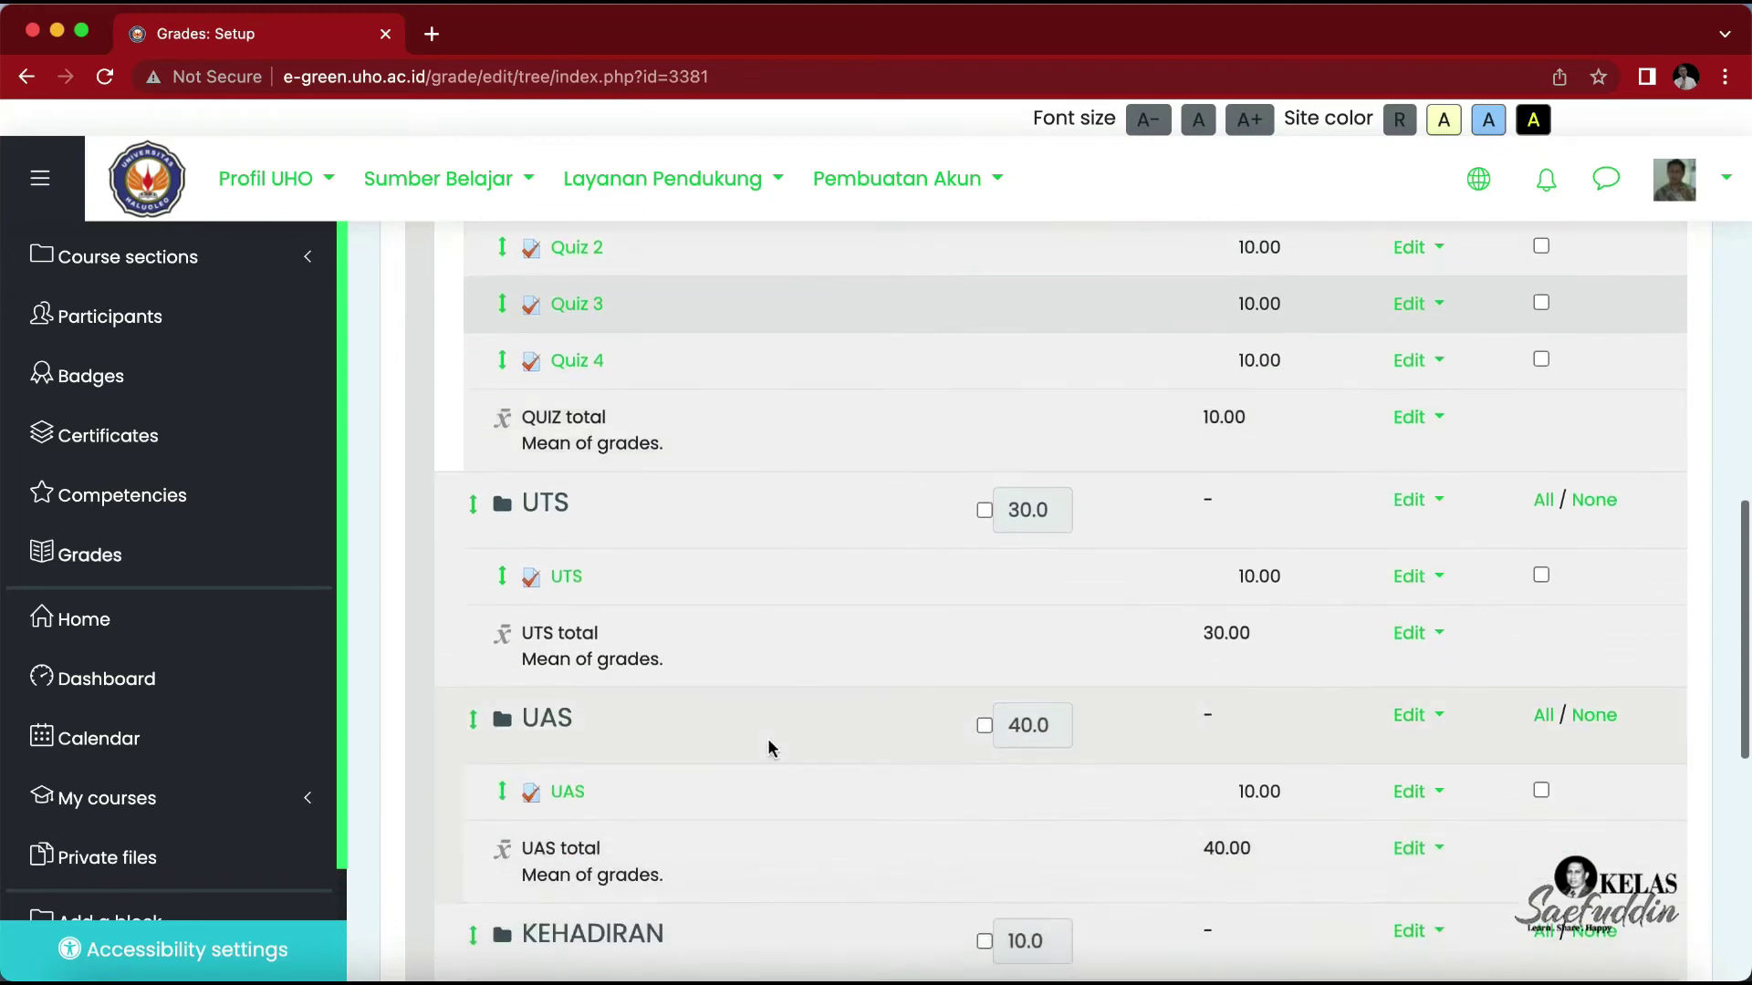
{"action": "scroll", "coordinate": [768, 747], "scroll_direction": "up", "scroll_amount": 1}
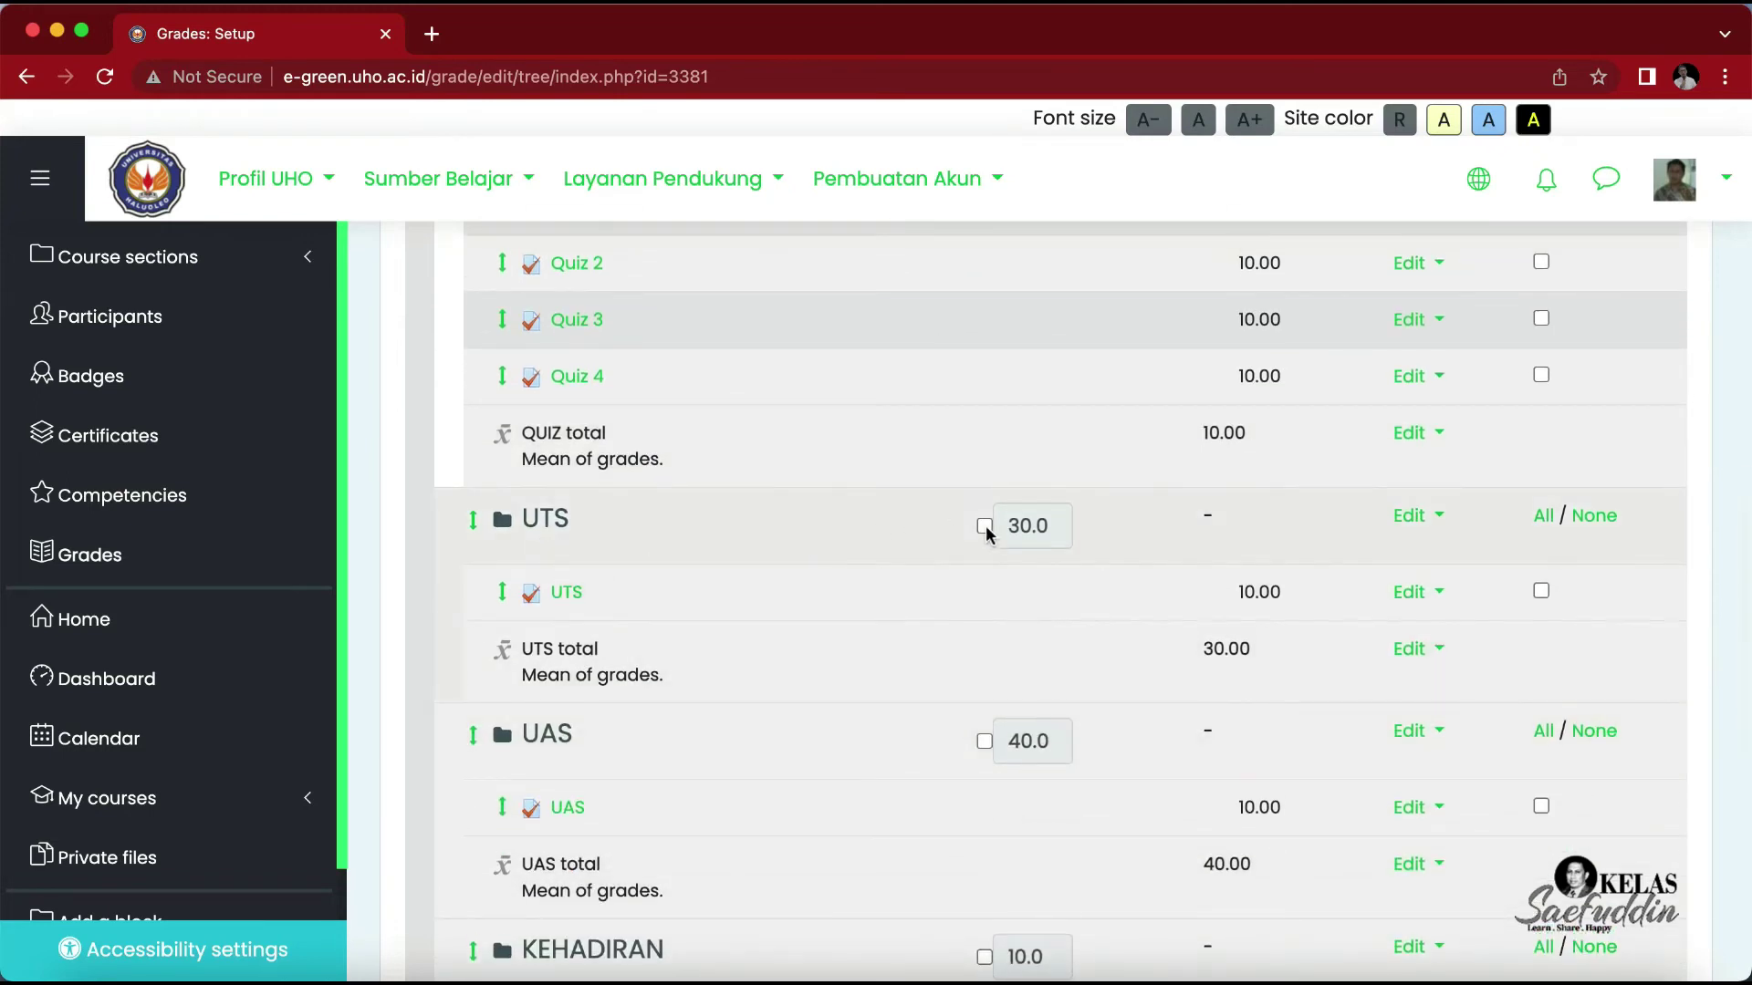
{"action": "left_click_drag", "start_coordinate": [985, 528], "coordinate": [1046, 539]}
{"action": "scroll", "coordinate": [1043, 538], "scroll_direction": "down", "scroll_amount": 3}
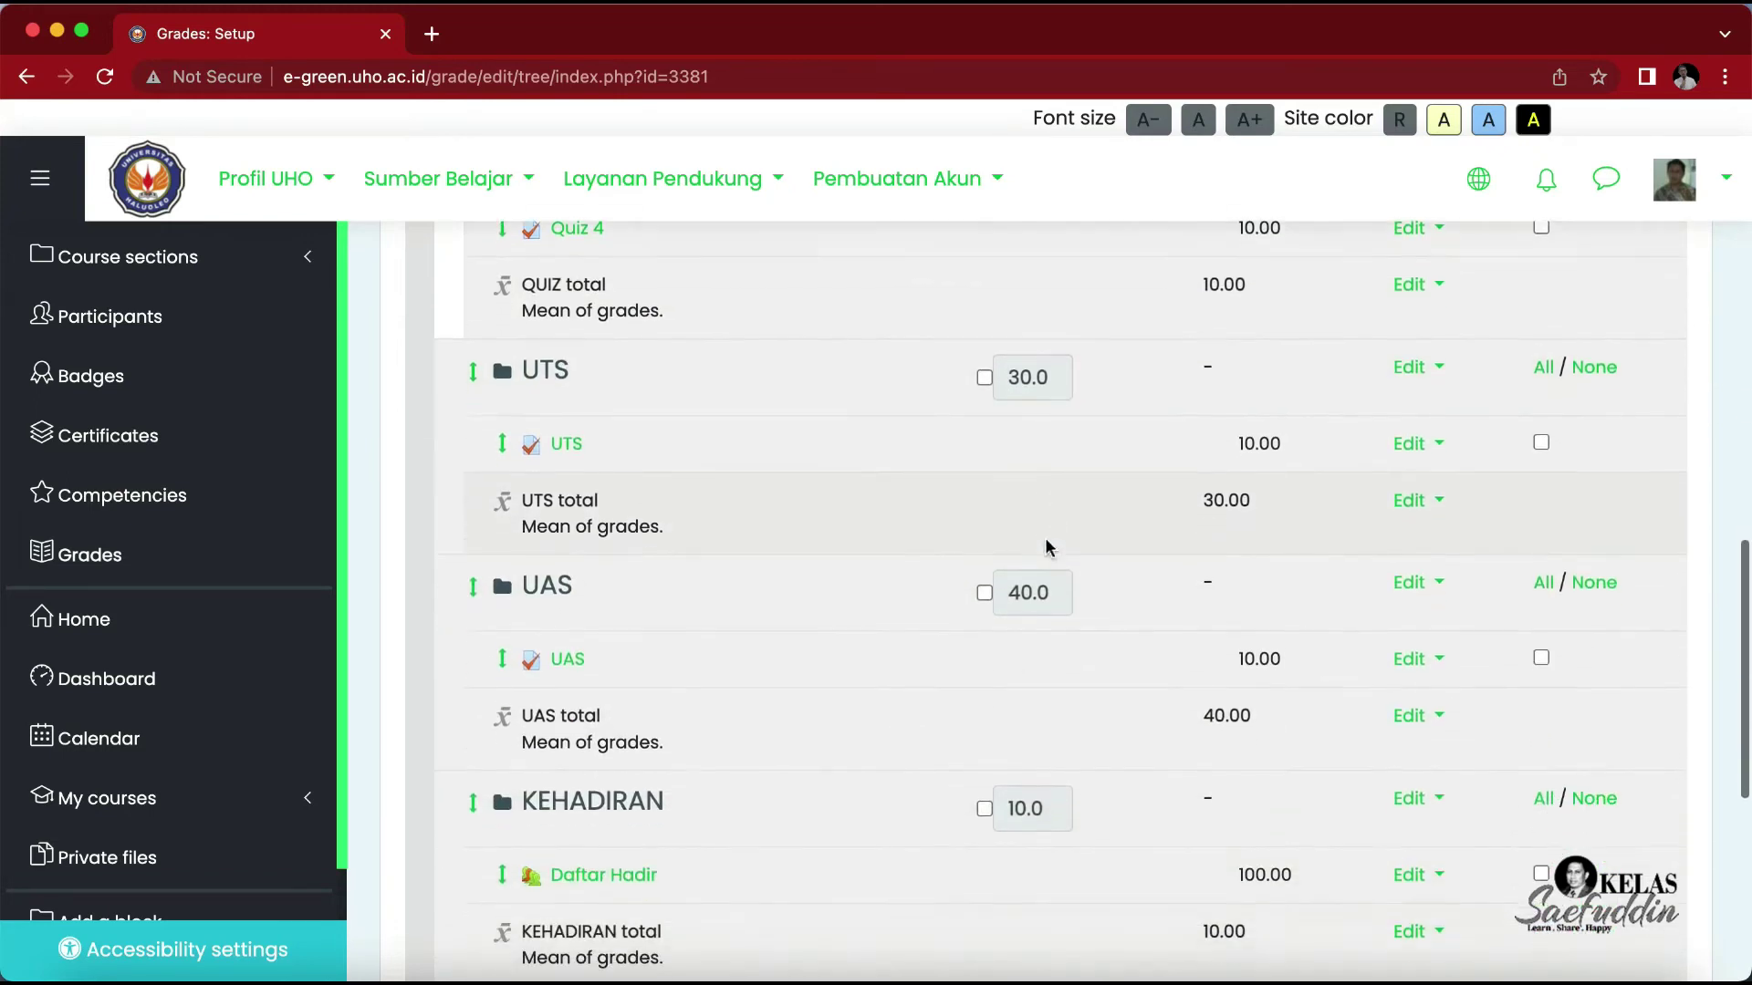
{"action": "left_click_drag", "start_coordinate": [928, 555], "coordinate": [1048, 543]}
{"action": "scroll", "coordinate": [1047, 543], "scroll_direction": "down", "scroll_amount": 1}
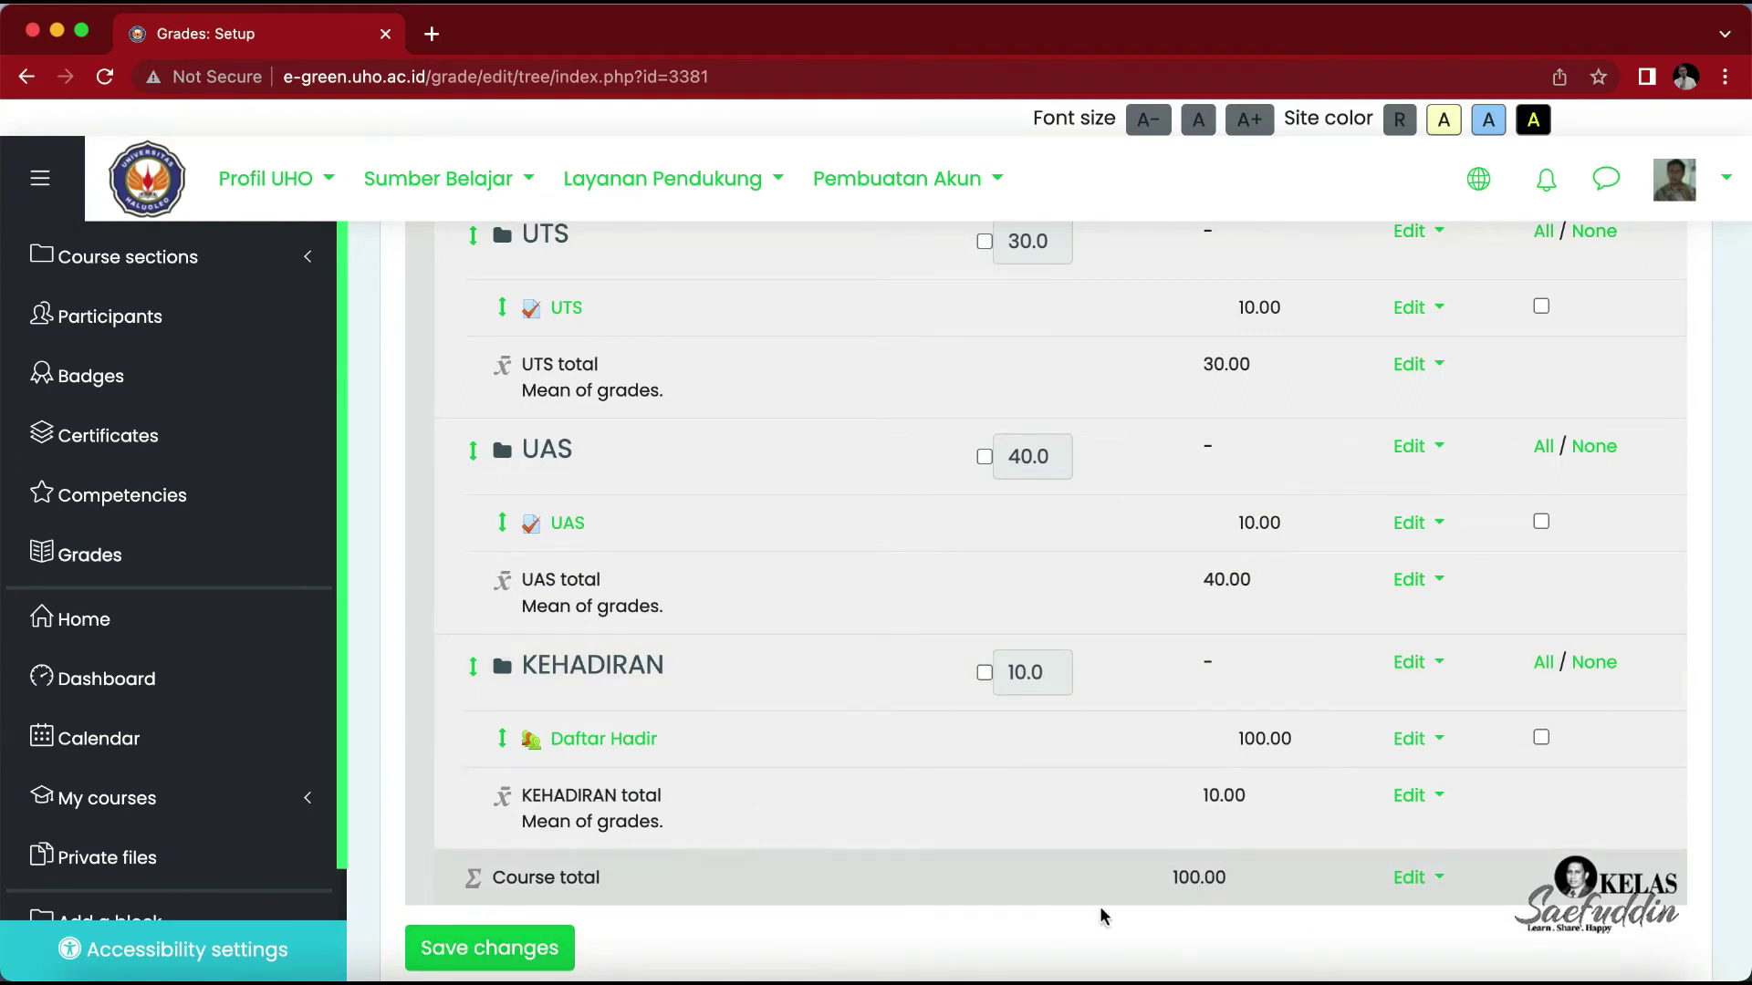
Step: Save the gradebook setup changes and review the saved category structure
{"action": "left_click", "coordinate": [548, 949]}
{"action": "scroll", "coordinate": [792, 922], "scroll_direction": "up", "scroll_amount": 5}
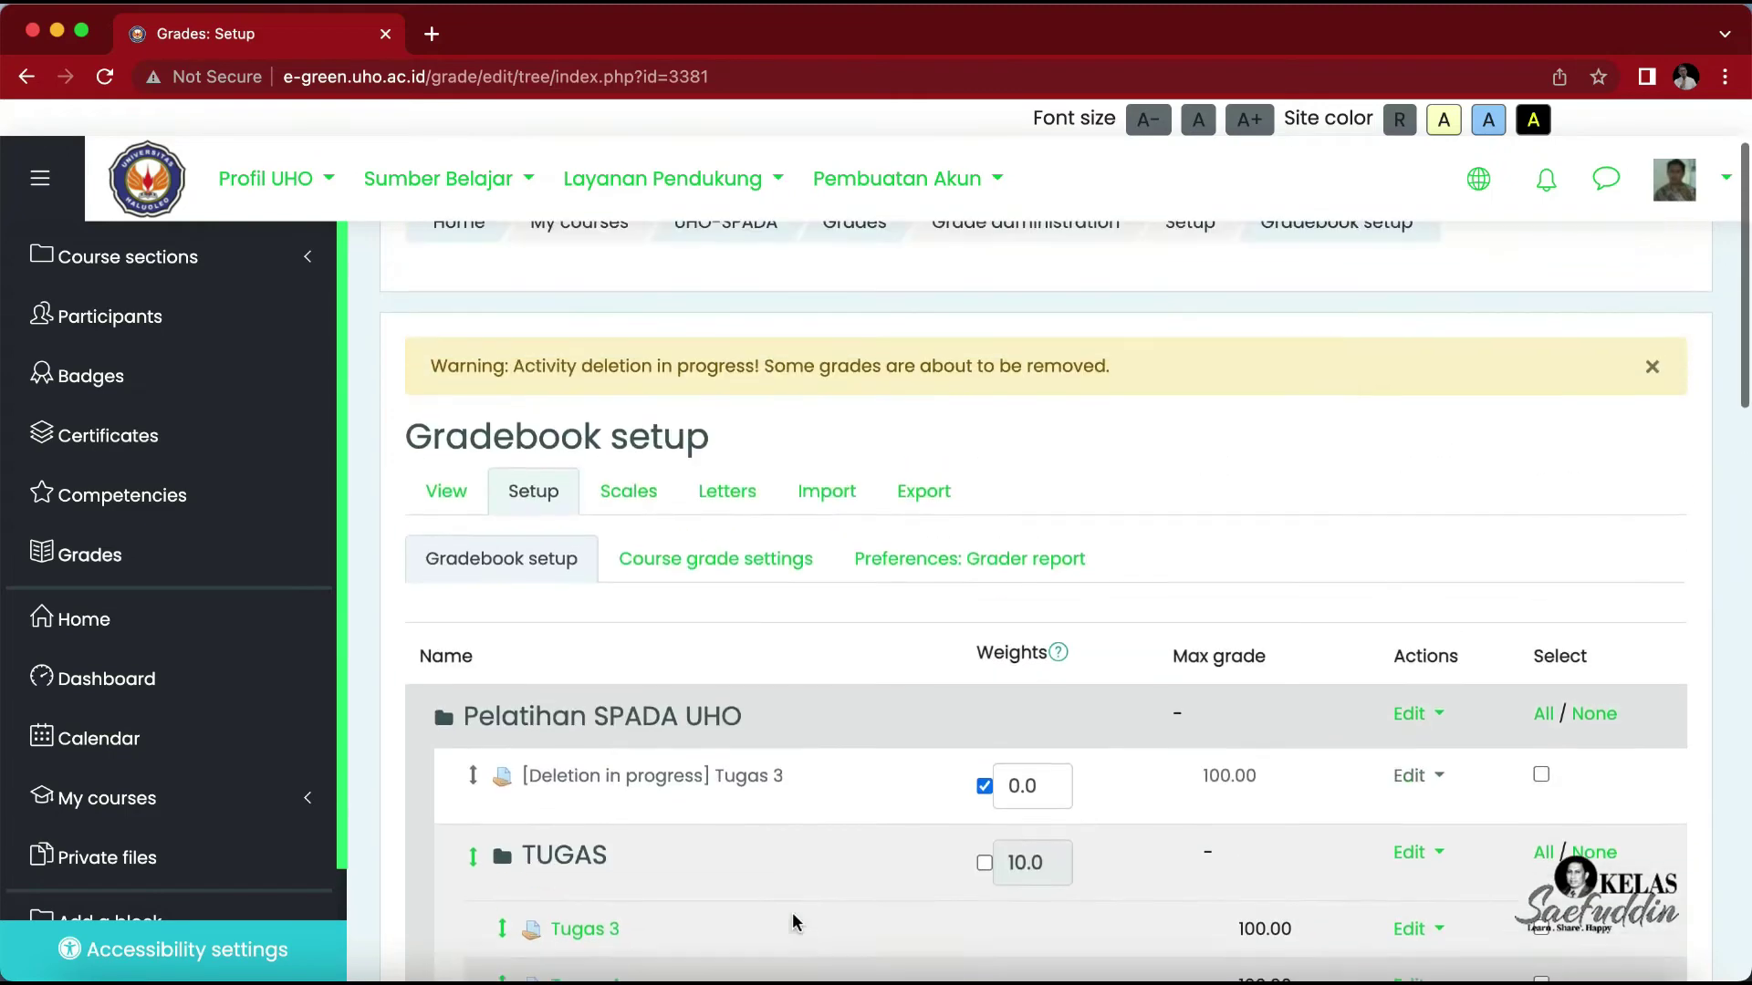
{"action": "scroll", "coordinate": [792, 921], "scroll_direction": "down", "scroll_amount": 15}
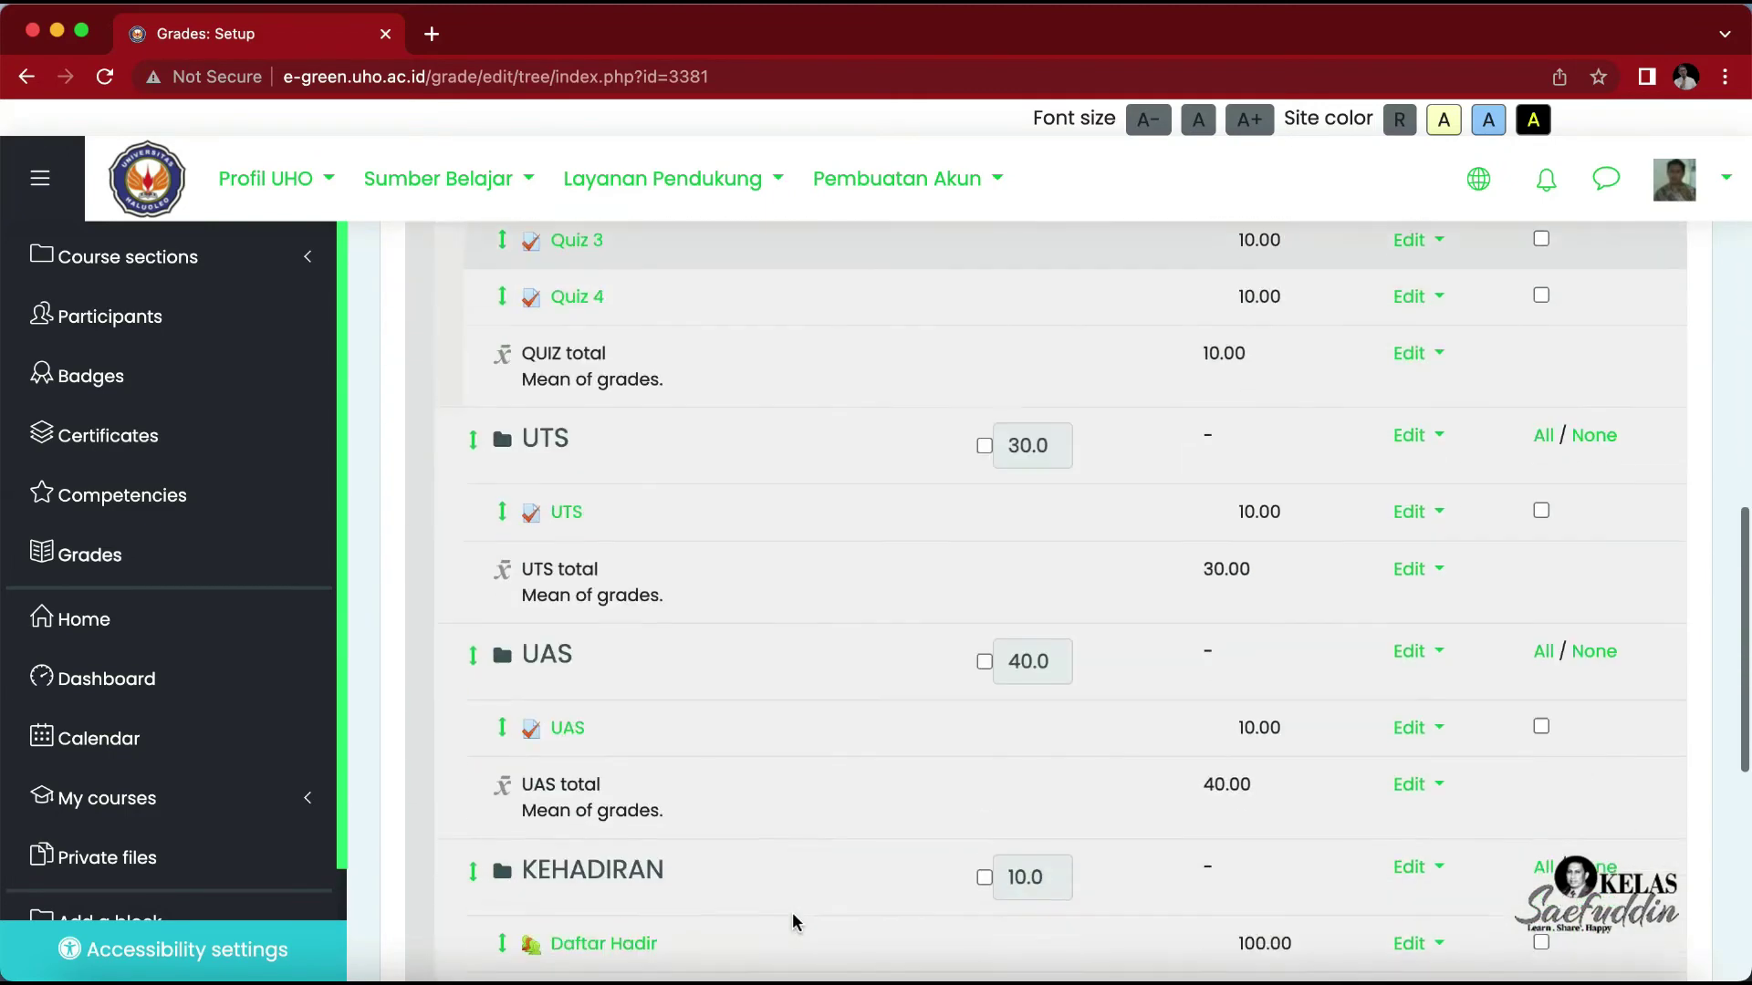
{"action": "scroll", "coordinate": [792, 921], "scroll_direction": "down", "scroll_amount": 3}
{"action": "scroll", "coordinate": [792, 921], "scroll_direction": "up", "scroll_amount": 5}
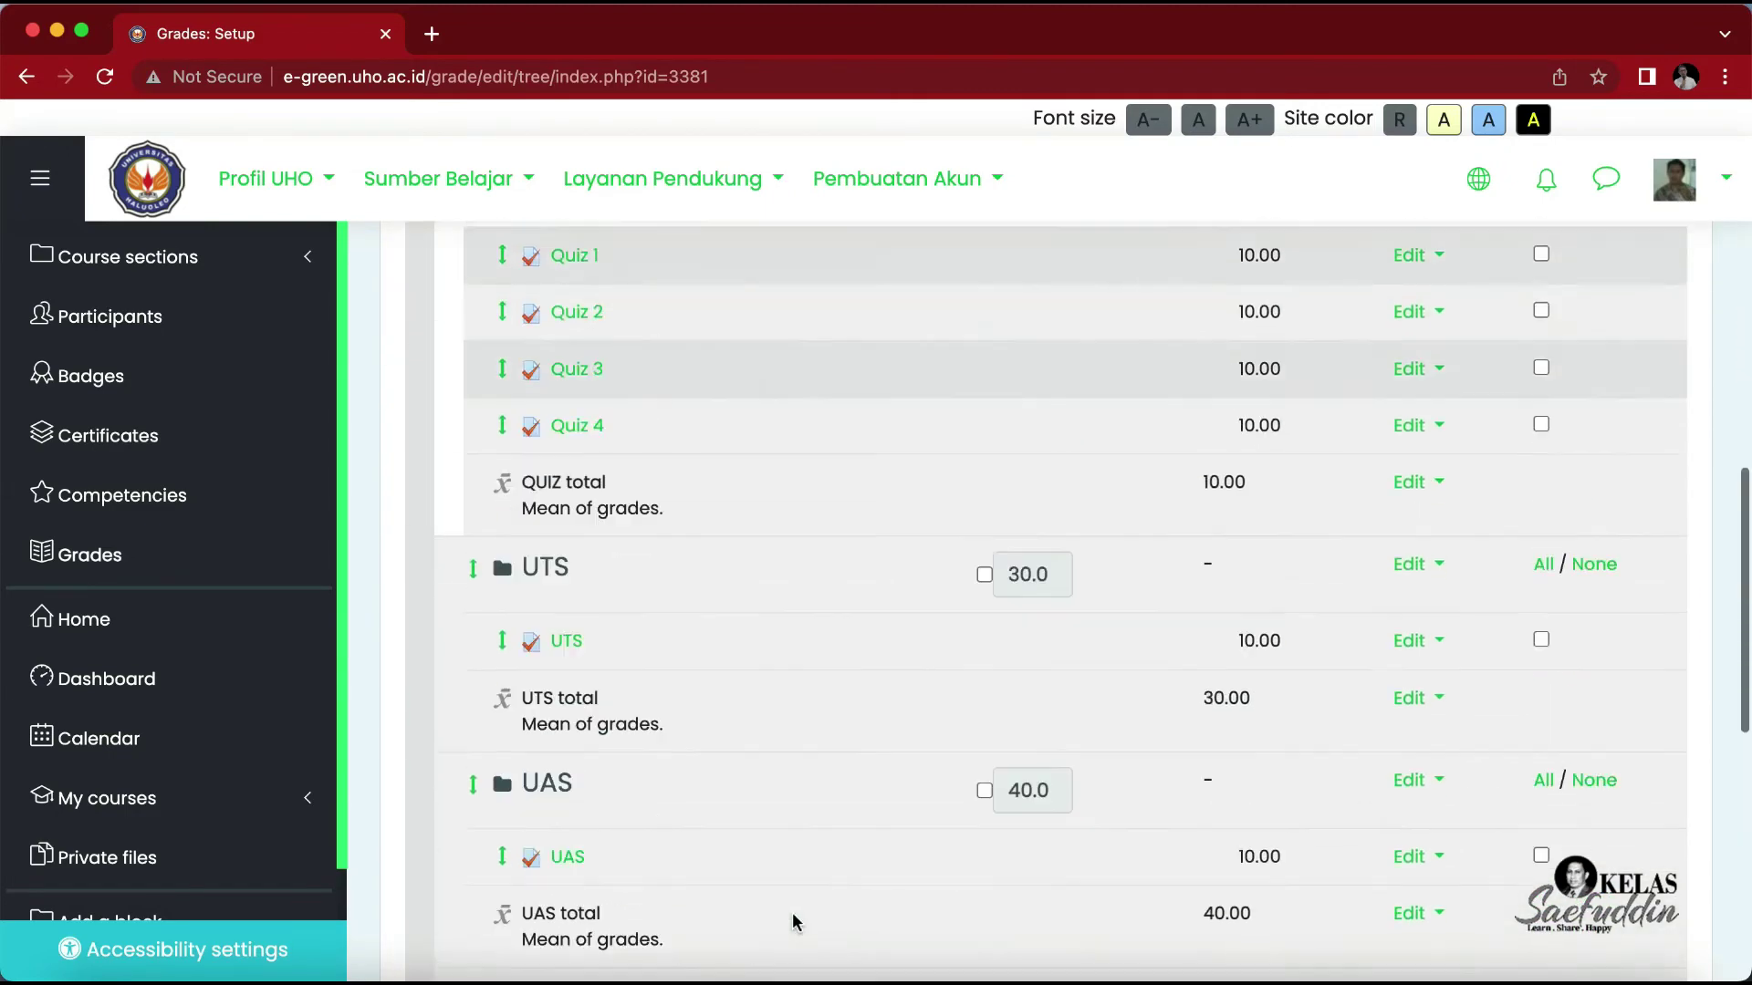
Step: Open the course scales page and examine the custom and standard scales
{"action": "scroll", "coordinate": [792, 922], "scroll_direction": "up", "scroll_amount": 8}
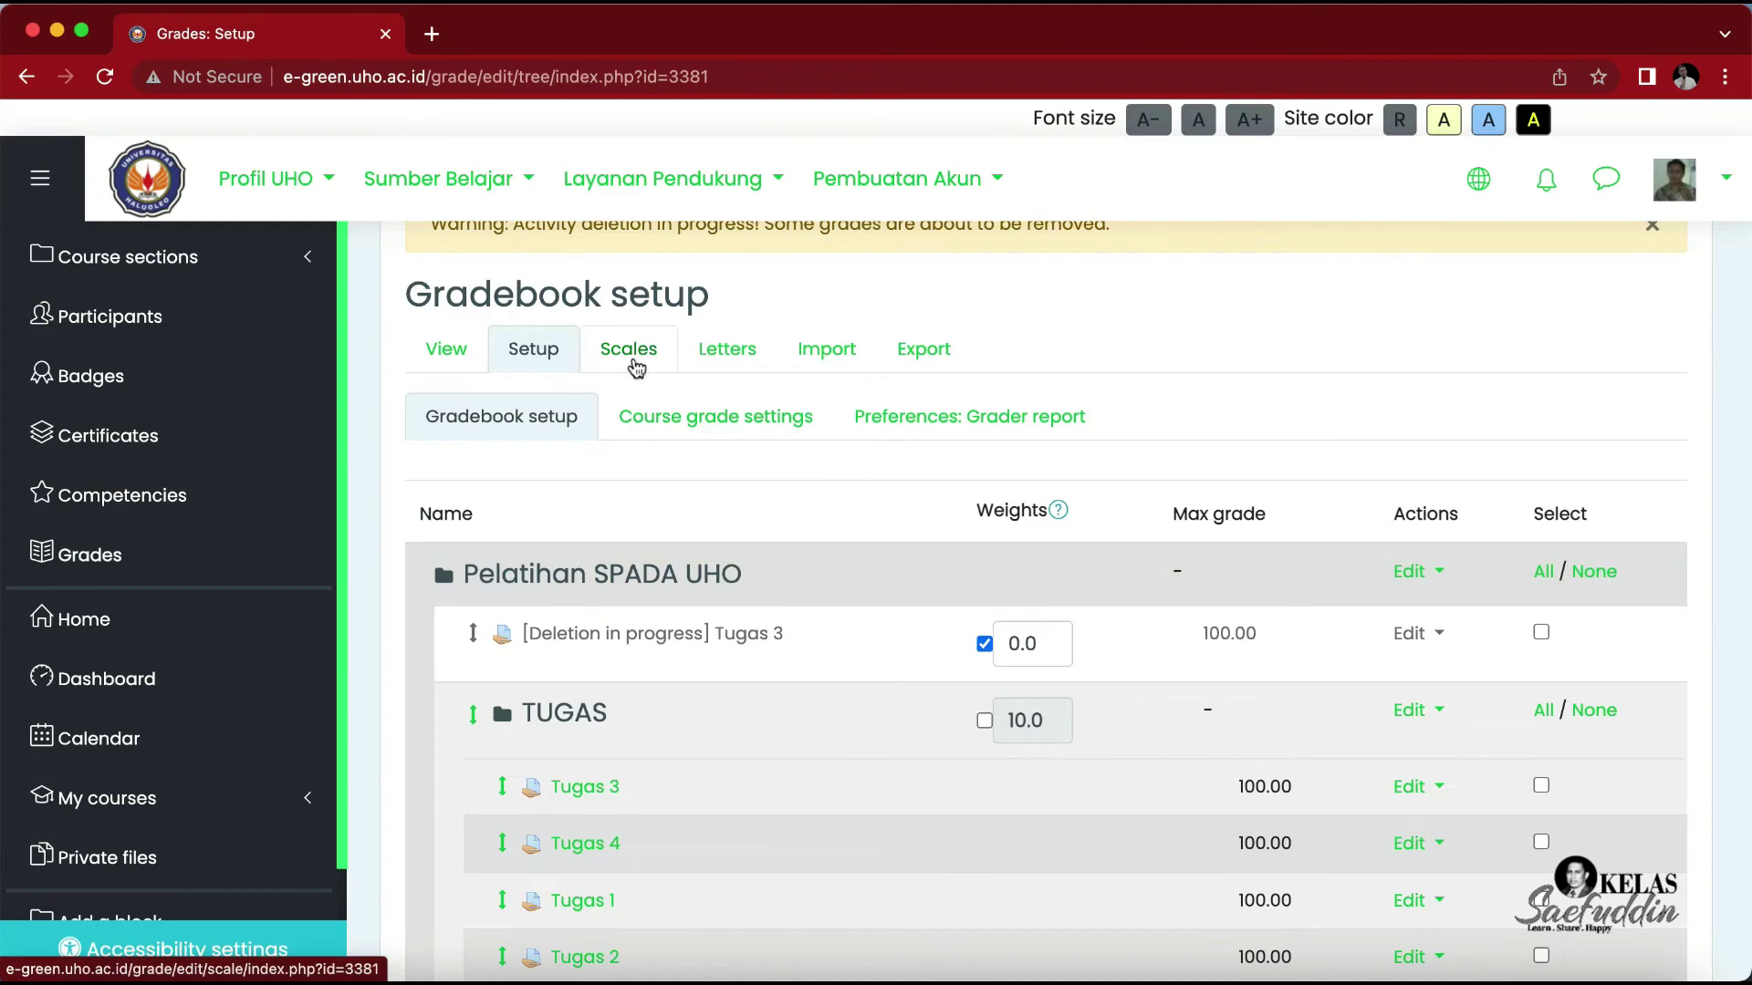
{"action": "left_click", "coordinate": [628, 349]}
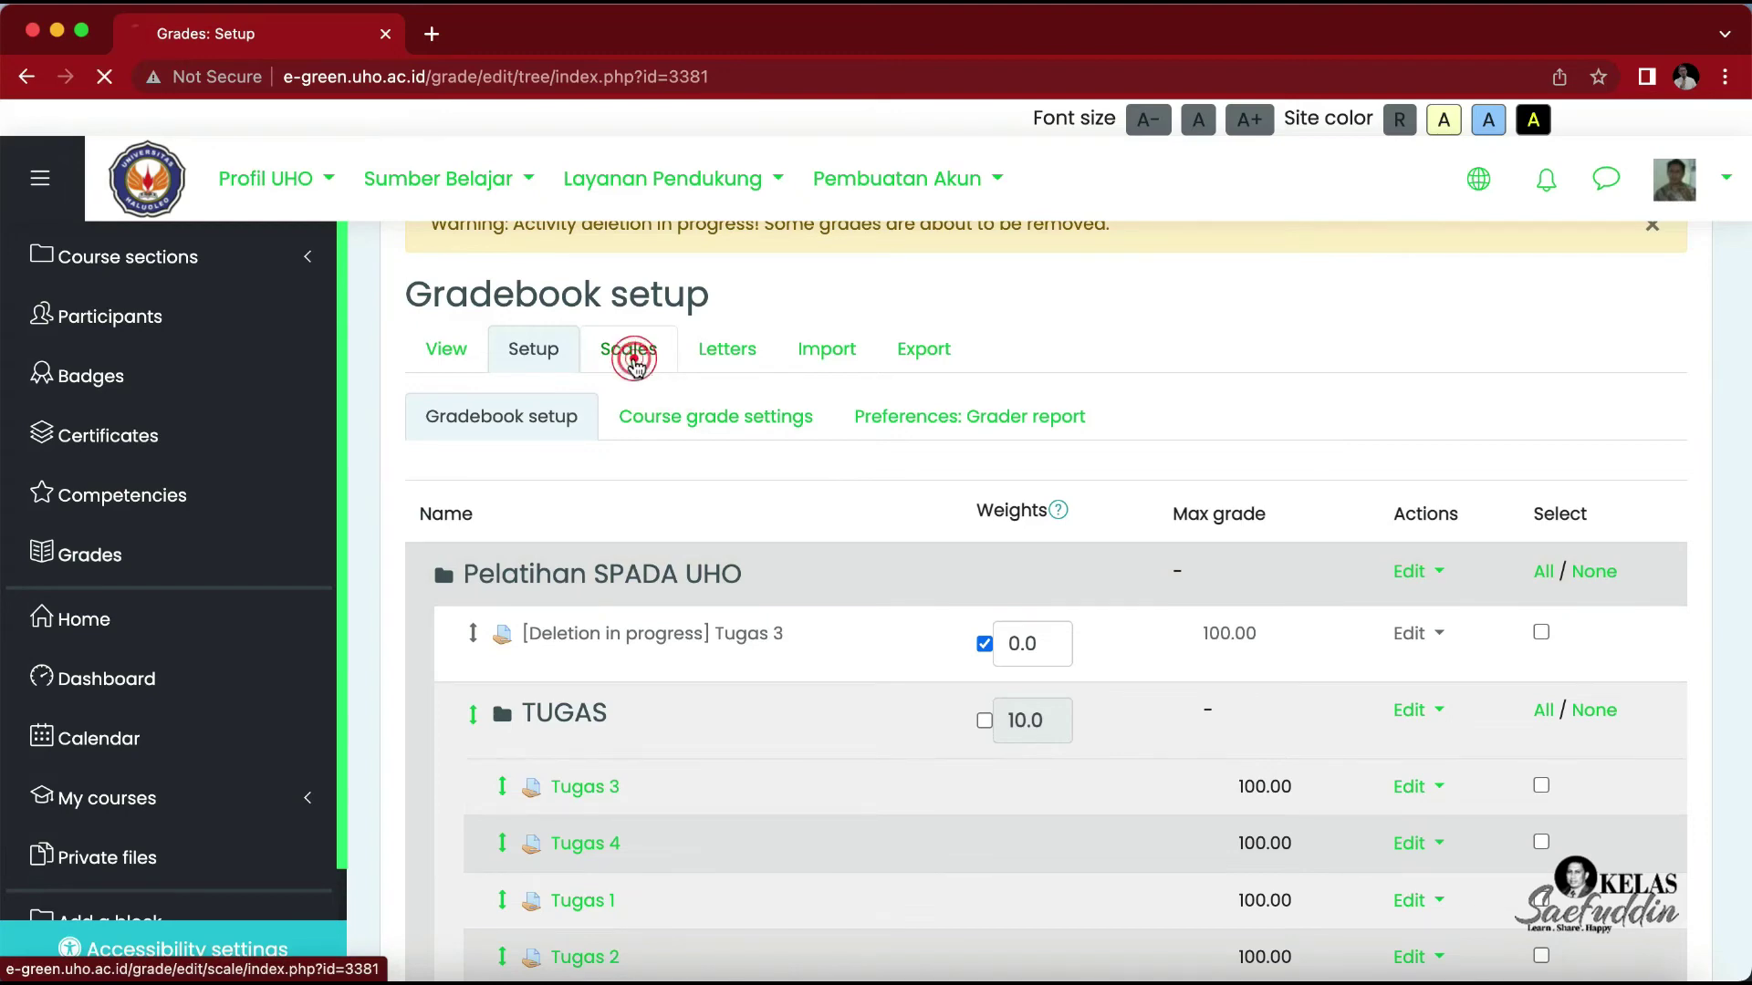
{"action": "scroll", "coordinate": [670, 557], "scroll_direction": "down", "scroll_amount": 5}
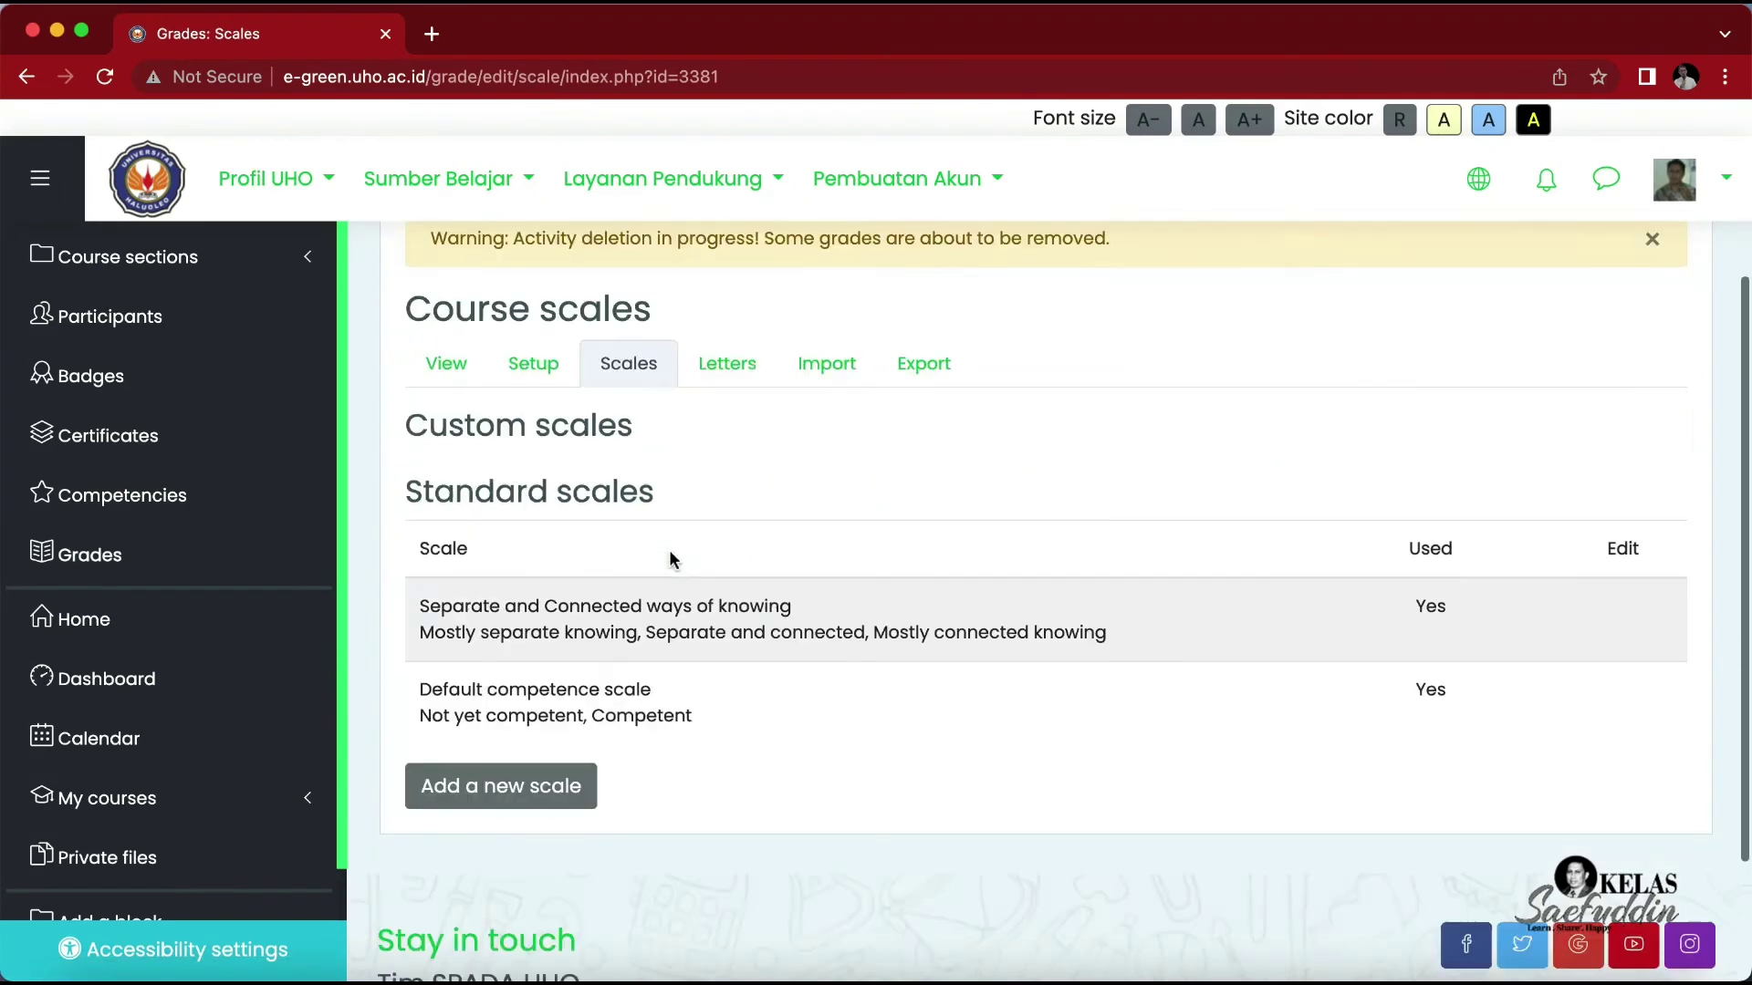
{"action": "scroll", "coordinate": [670, 558], "scroll_direction": "up", "scroll_amount": 3}
{"action": "scroll", "coordinate": [669, 559], "scroll_direction": "up", "scroll_amount": 2}
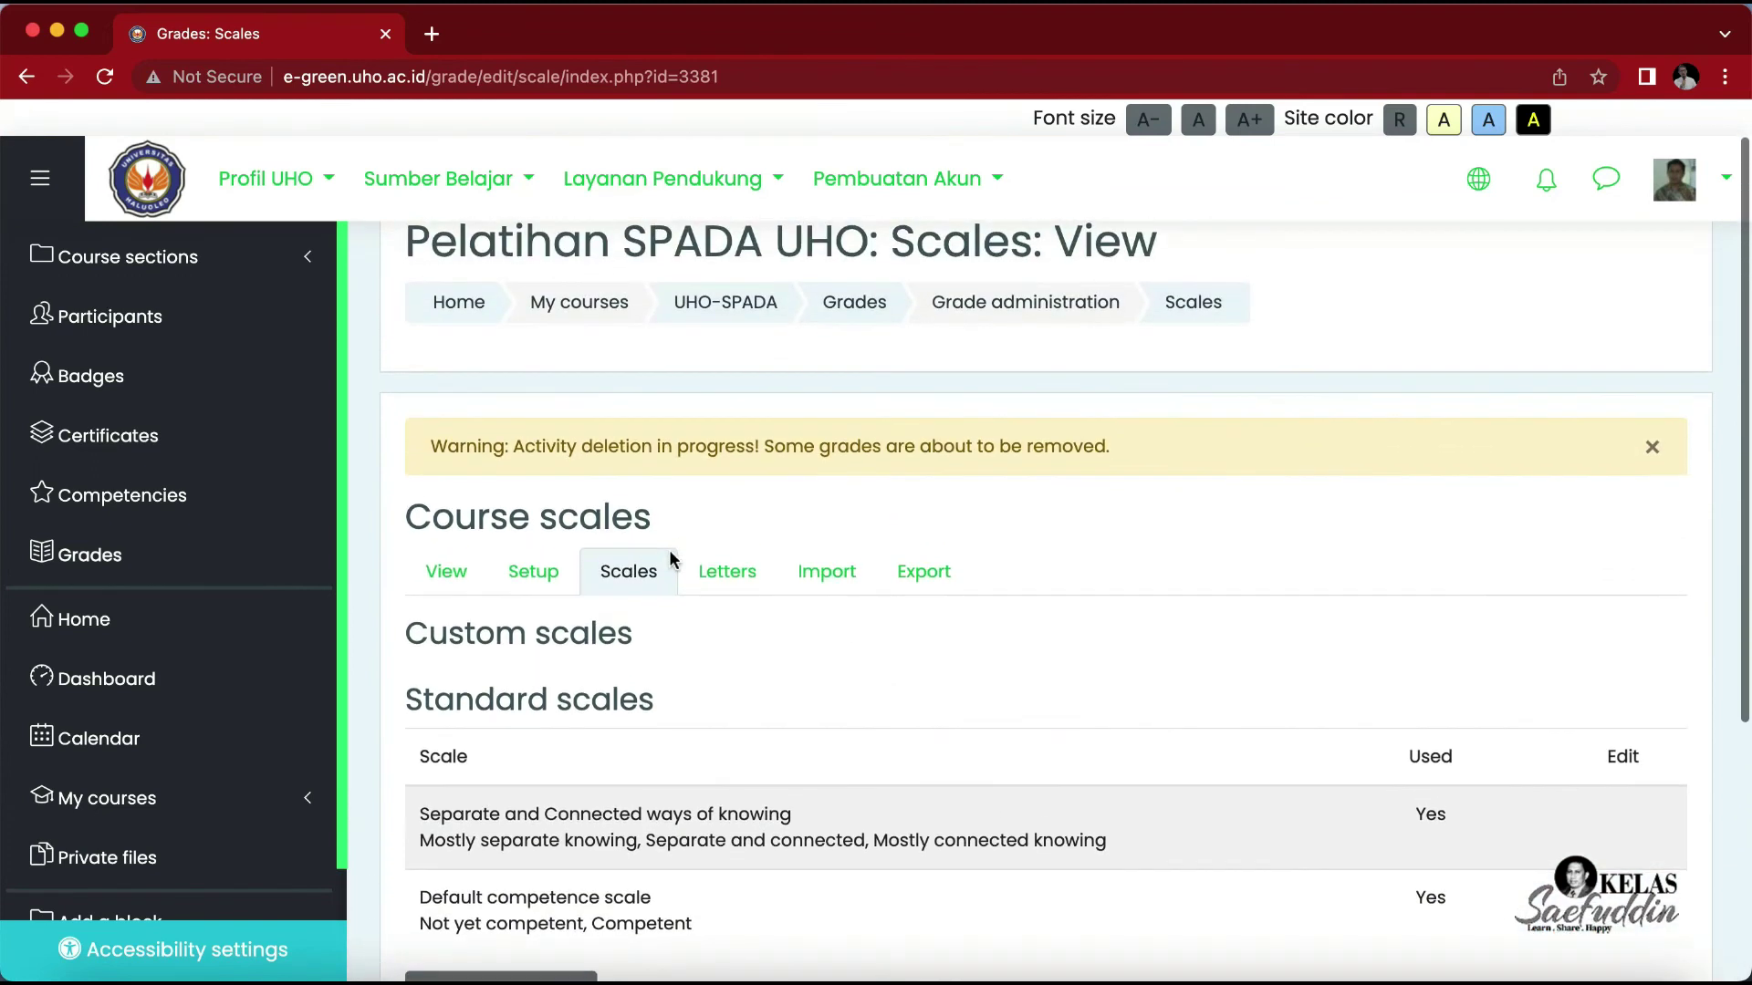
{"action": "scroll", "coordinate": [669, 558], "scroll_direction": "down", "scroll_amount": 2}
{"action": "scroll", "coordinate": [670, 558], "scroll_direction": "up", "scroll_amount": 1}
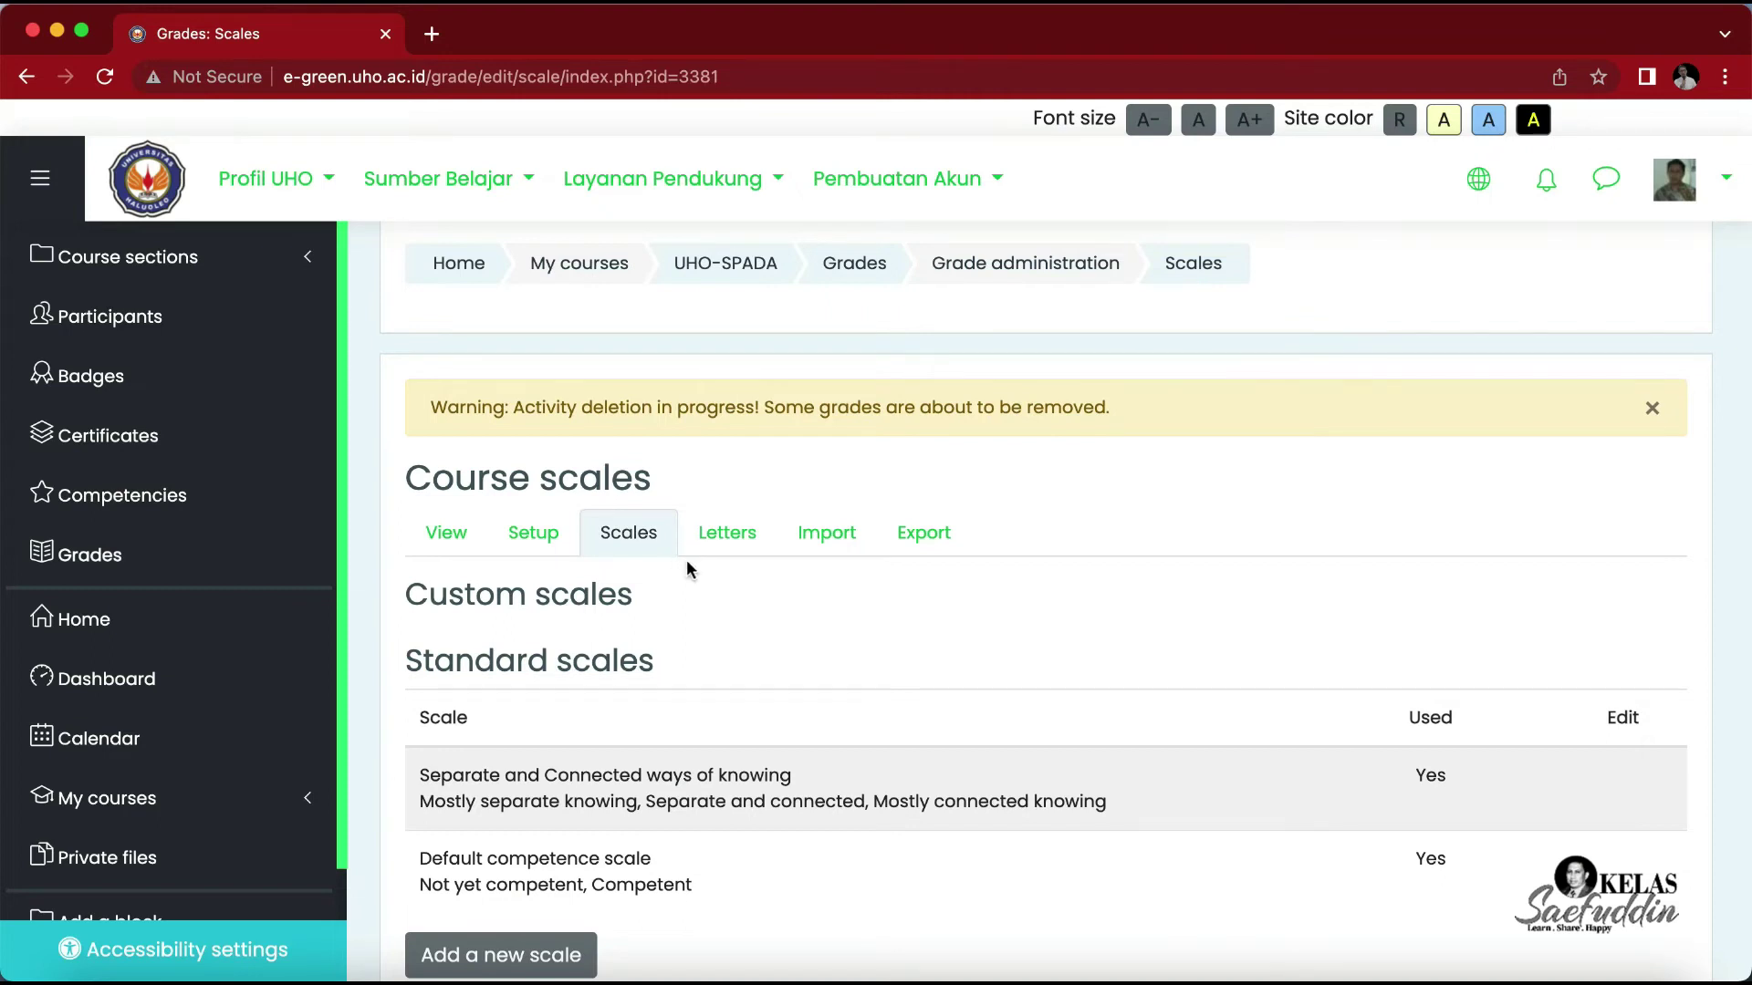
Step: Open the grade letters page and examine the highest and lowest percentage assigned to each letter
{"action": "left_click", "coordinate": [742, 538]}
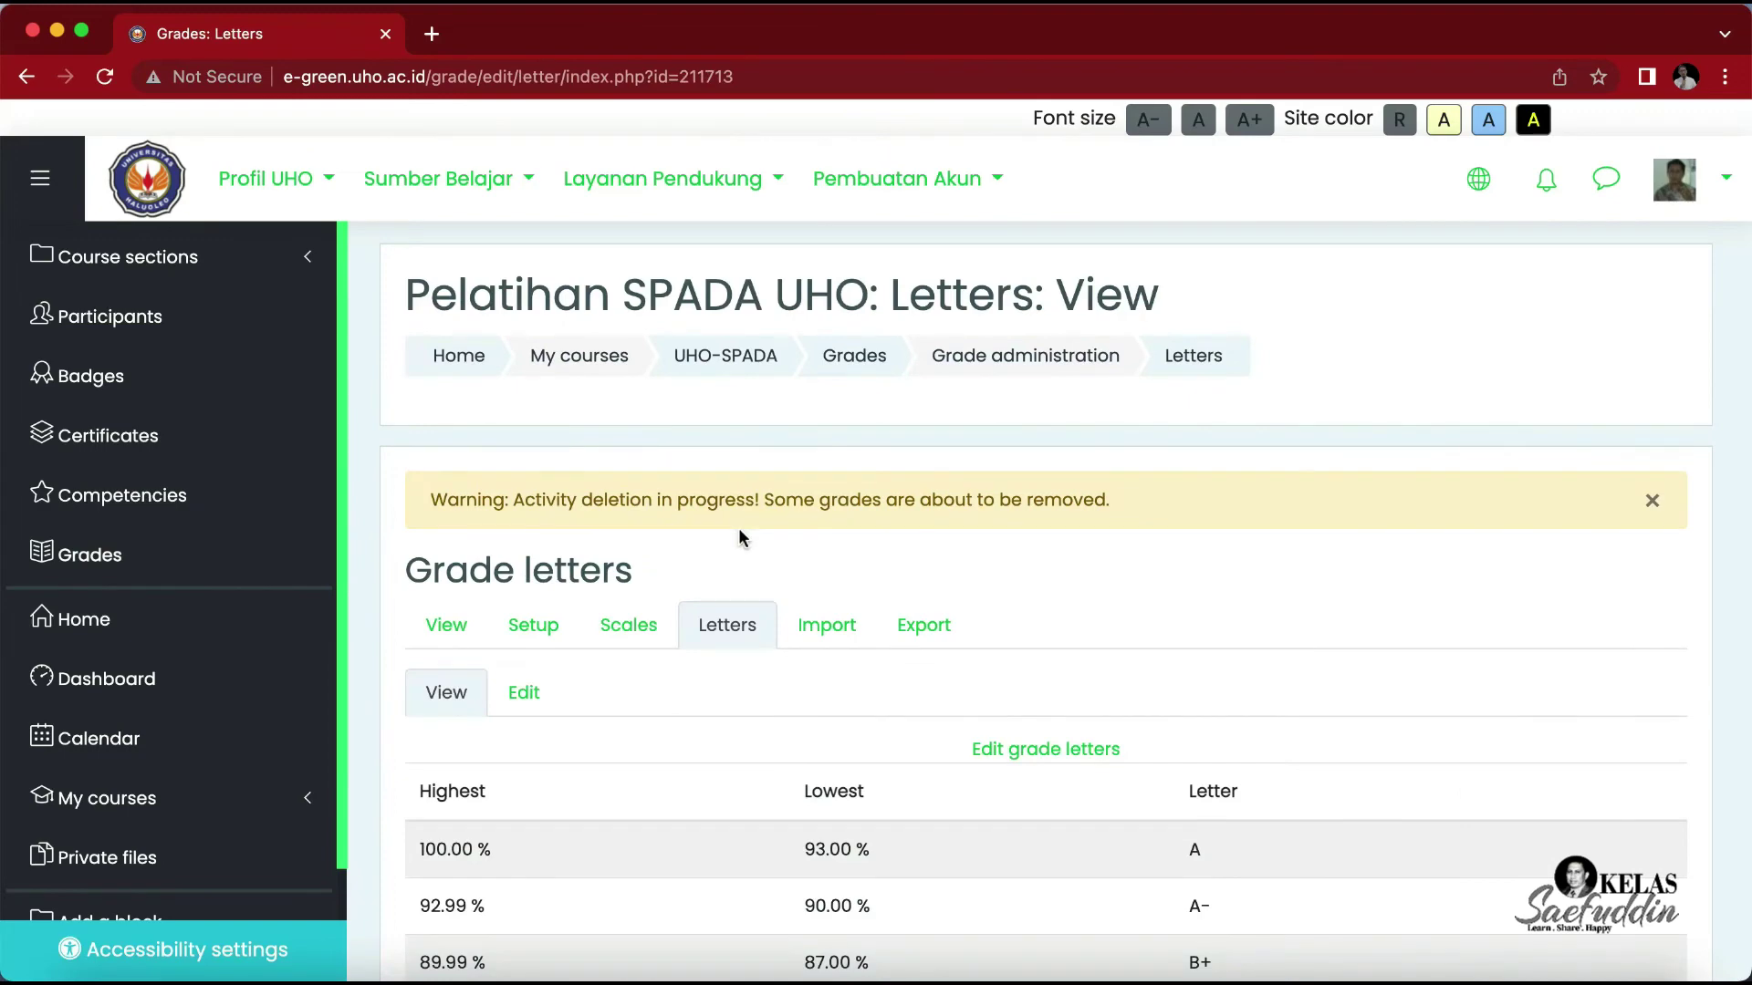
{"action": "scroll", "coordinate": [739, 537], "scroll_direction": "down", "scroll_amount": 6}
{"action": "scroll", "coordinate": [739, 536], "scroll_direction": "up", "scroll_amount": 1}
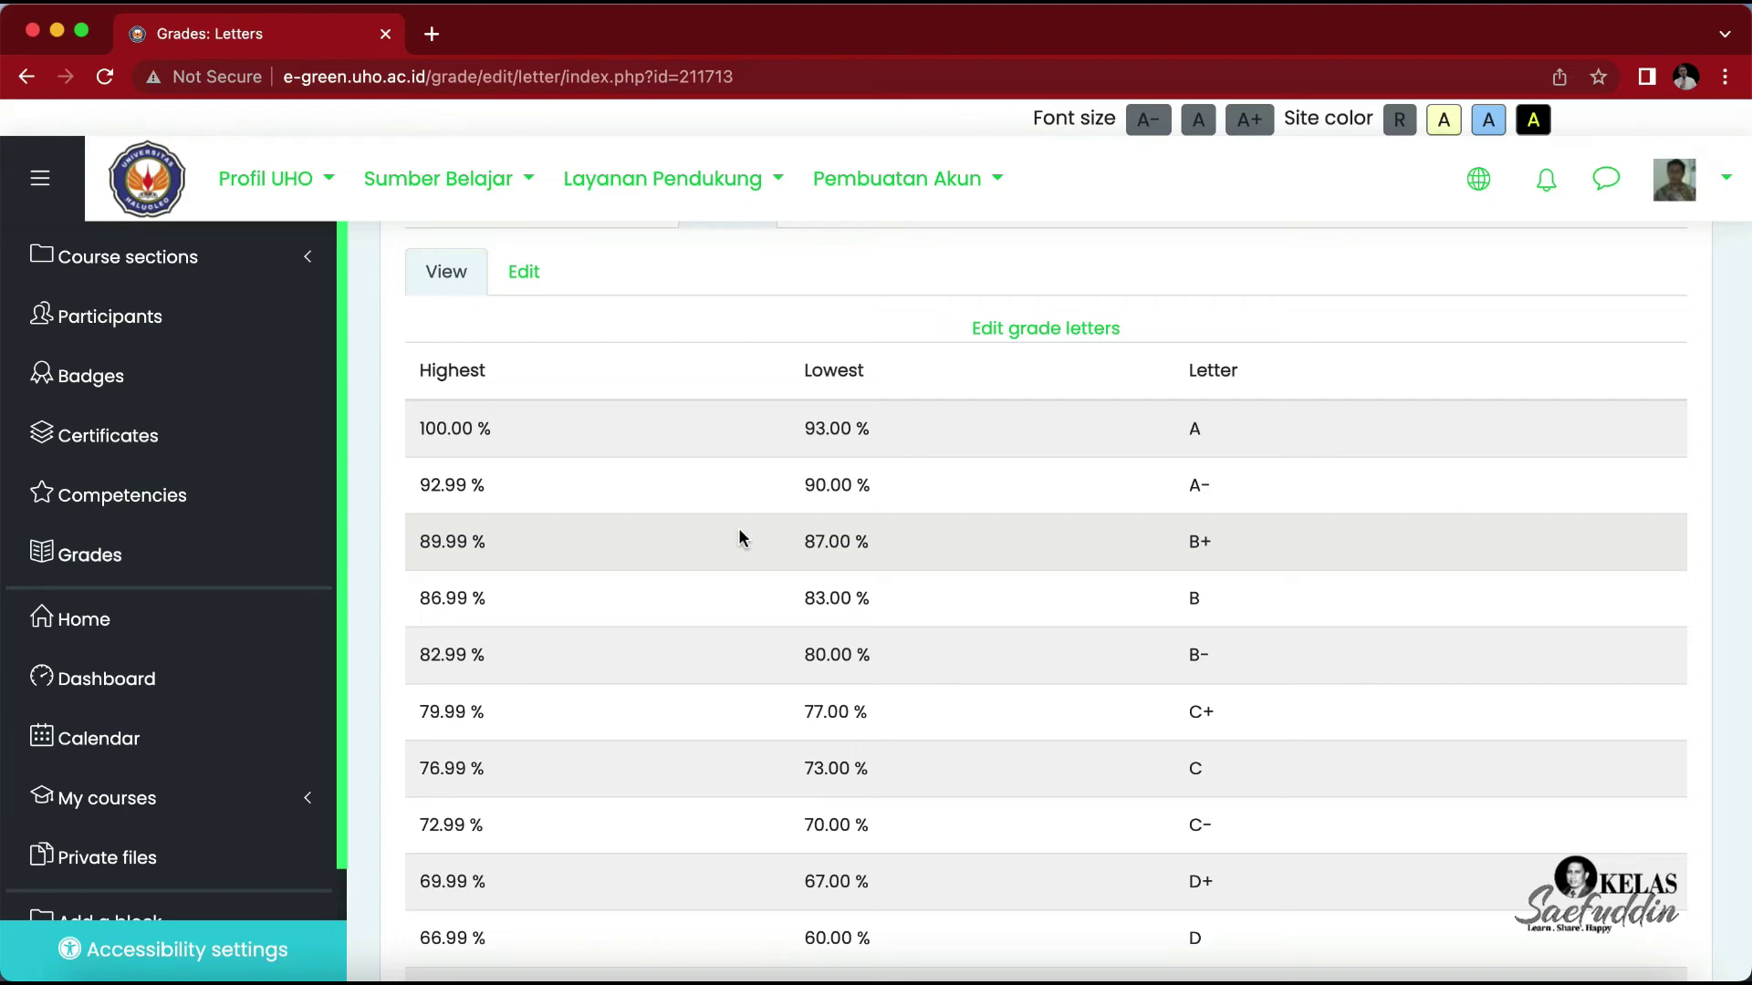
{"action": "scroll", "coordinate": [739, 536], "scroll_direction": "up", "scroll_amount": 2}
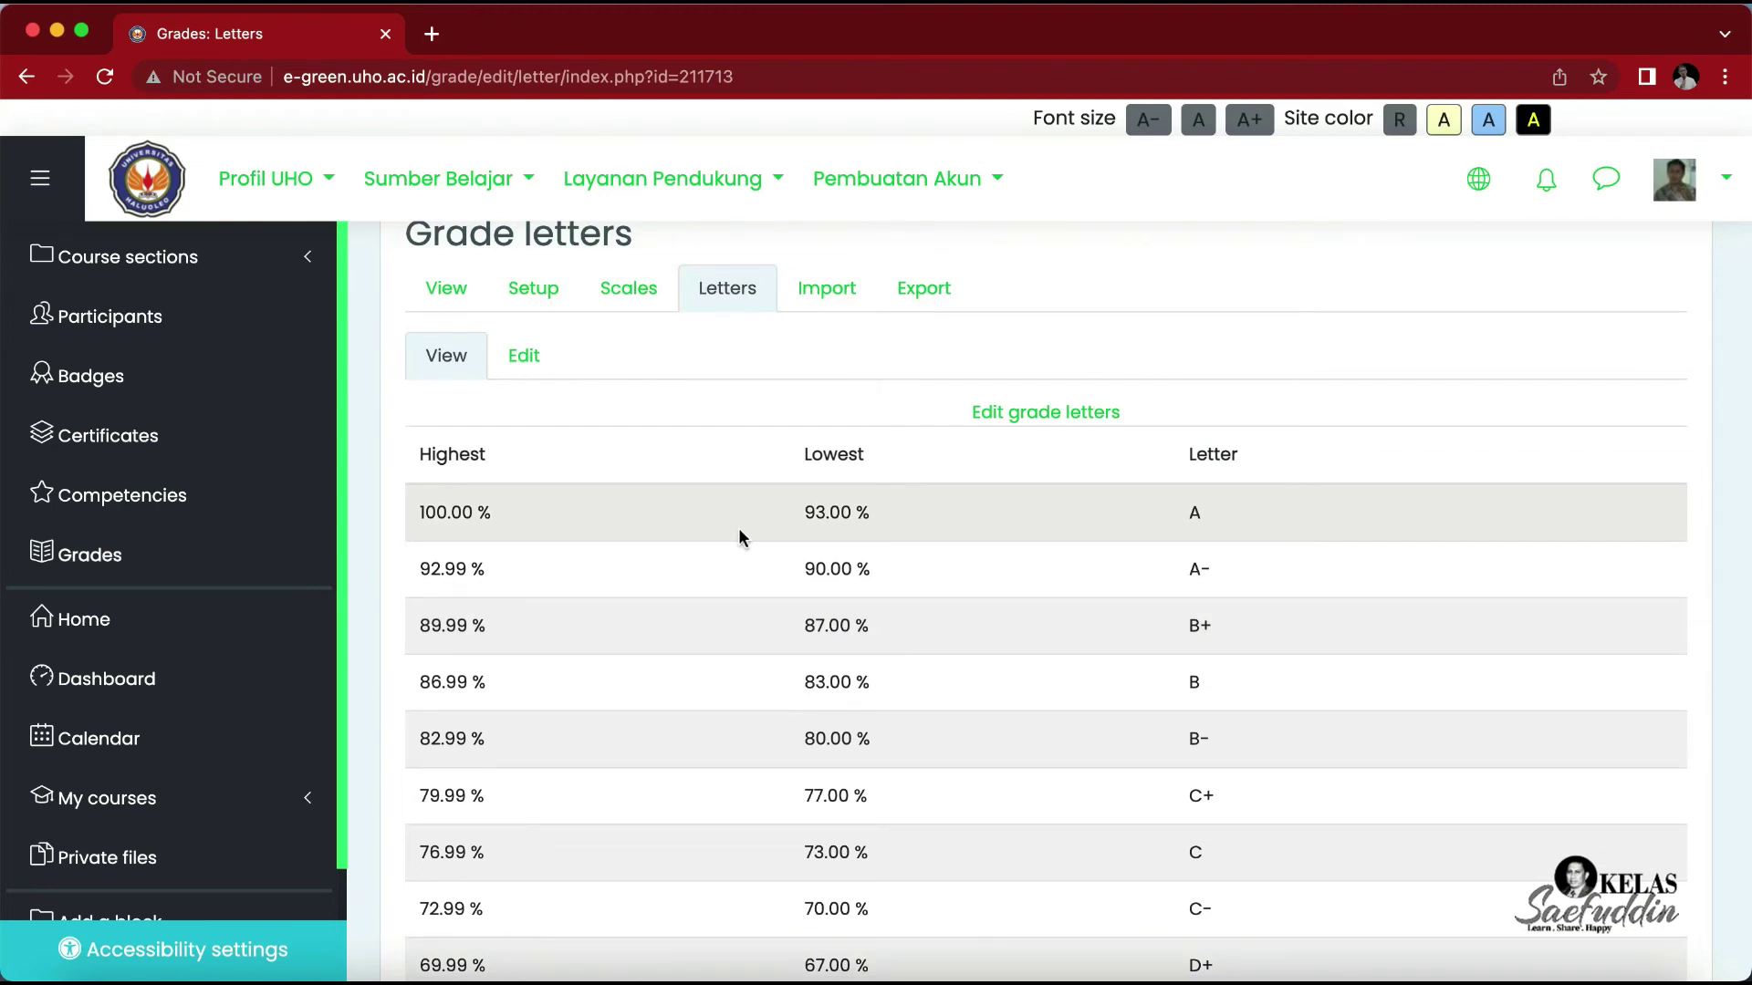
{"action": "scroll", "coordinate": [890, 538], "scroll_direction": "down", "scroll_amount": 2}
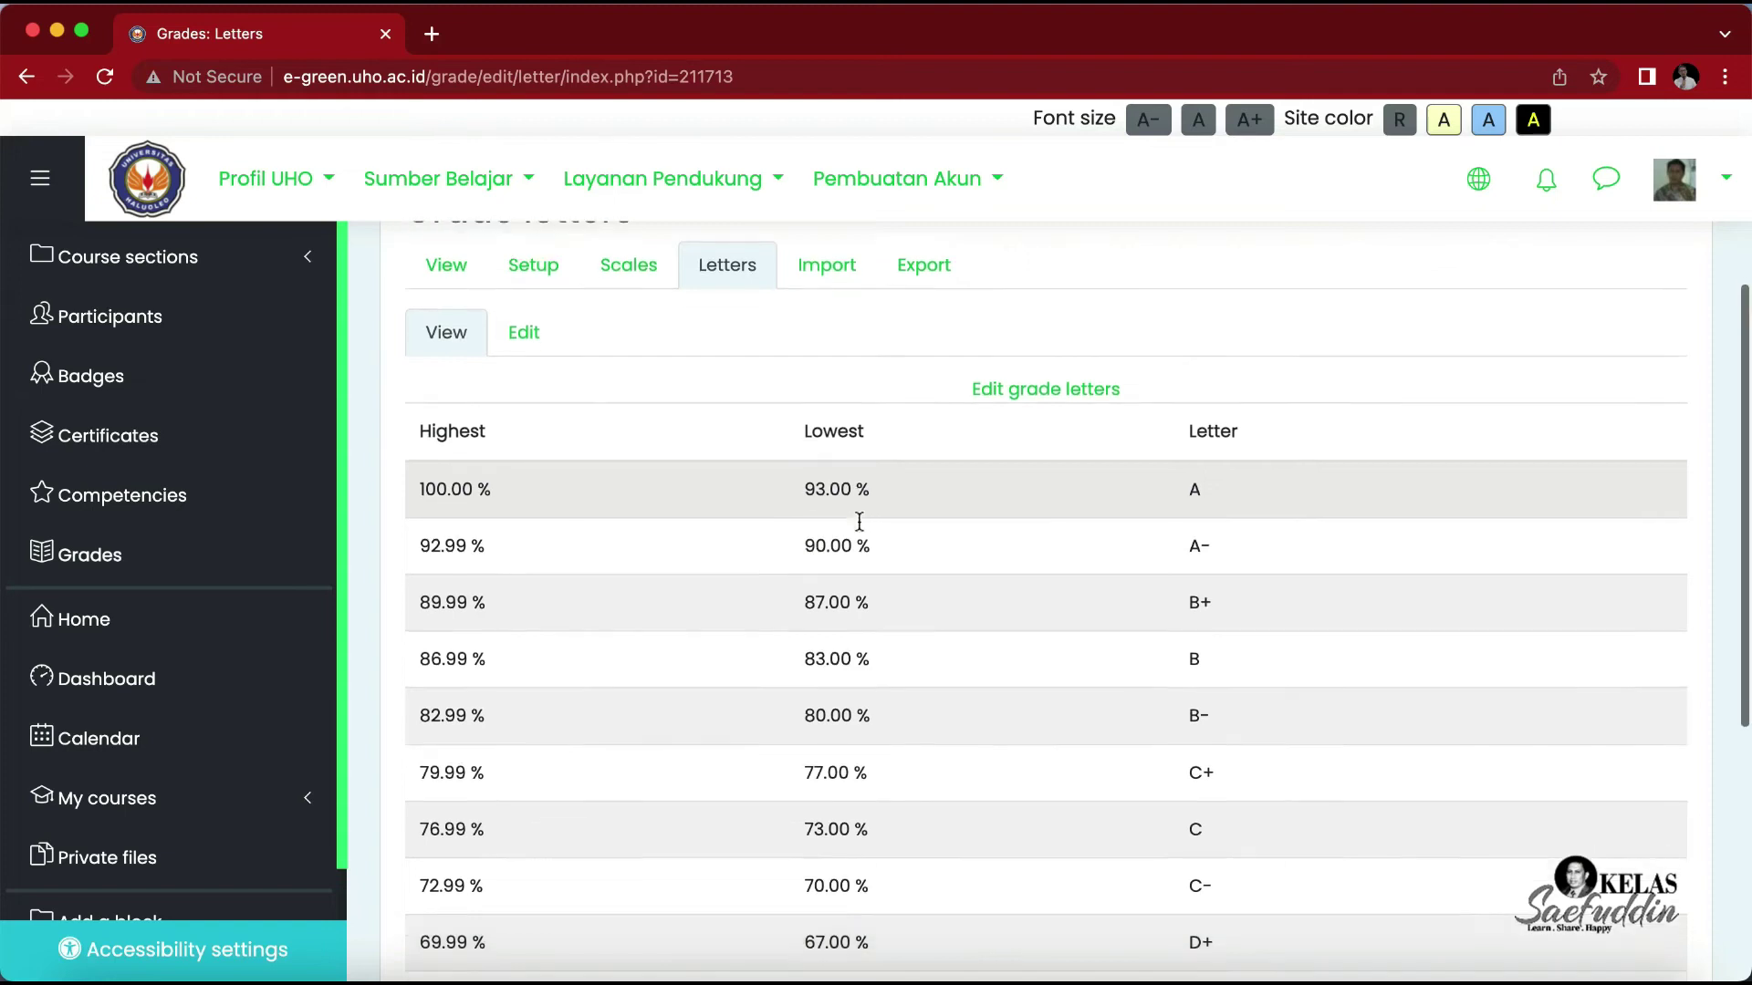
{"action": "scroll", "coordinate": [859, 531], "scroll_direction": "up", "scroll_amount": 1}
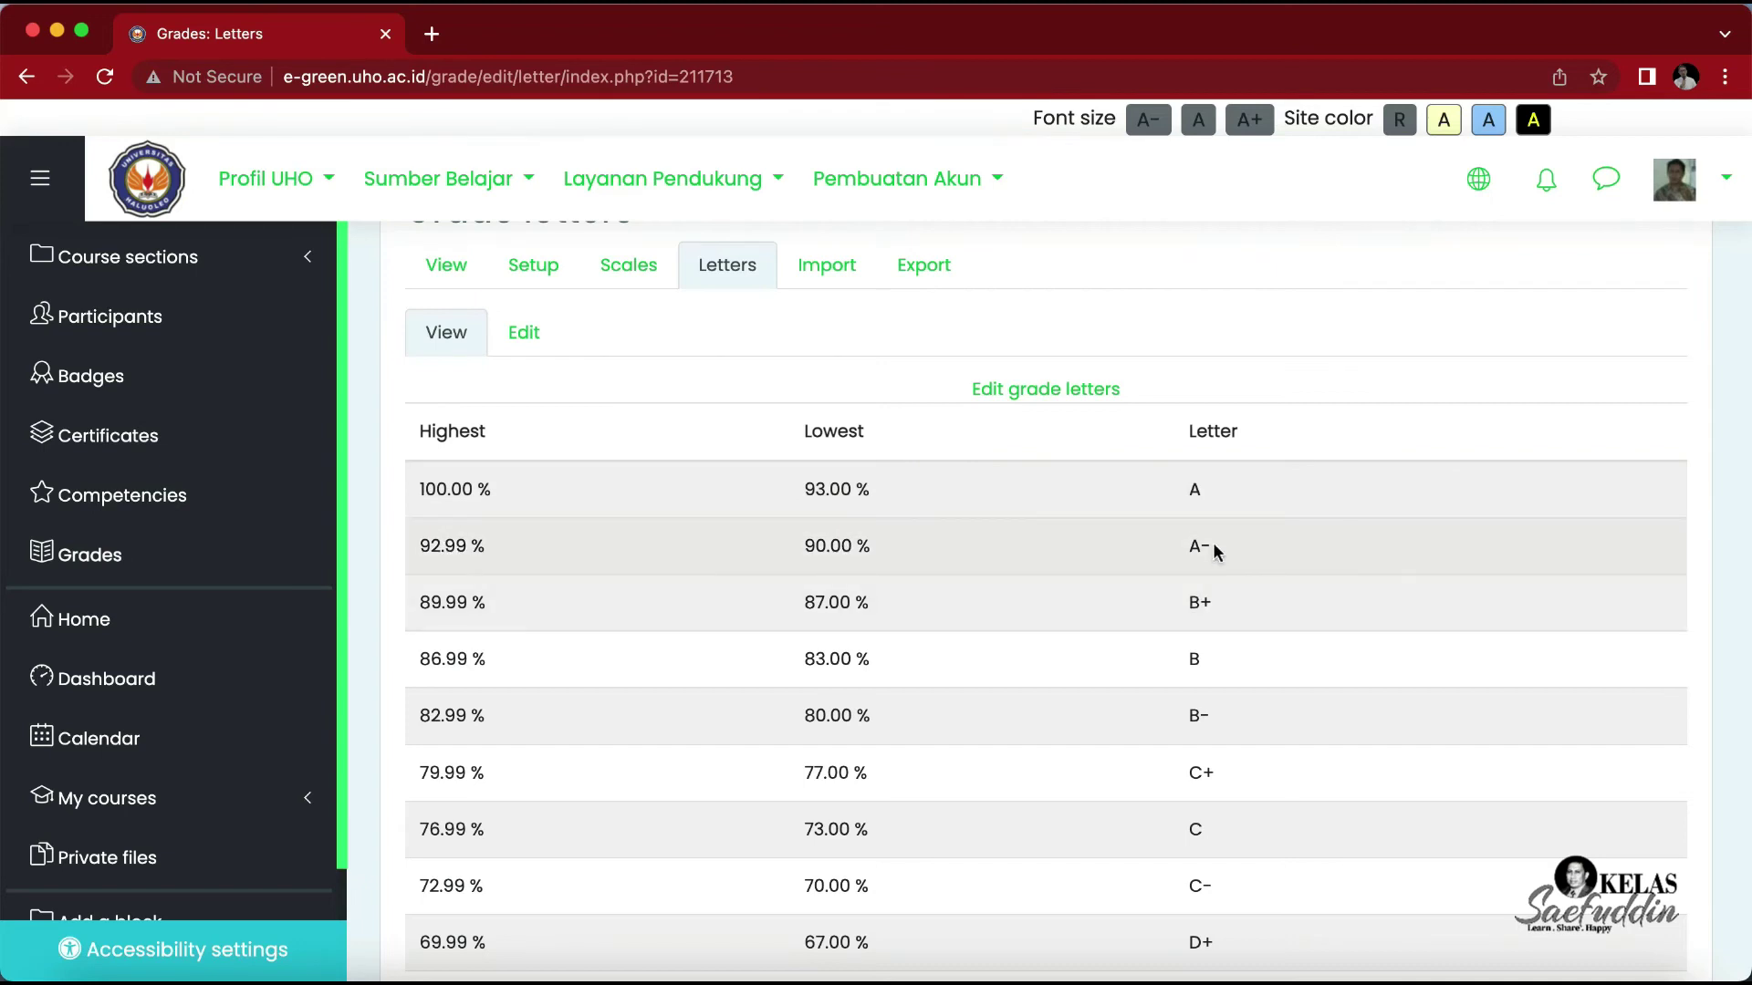
{"action": "scroll", "coordinate": [1214, 550], "scroll_direction": "up", "scroll_amount": 1}
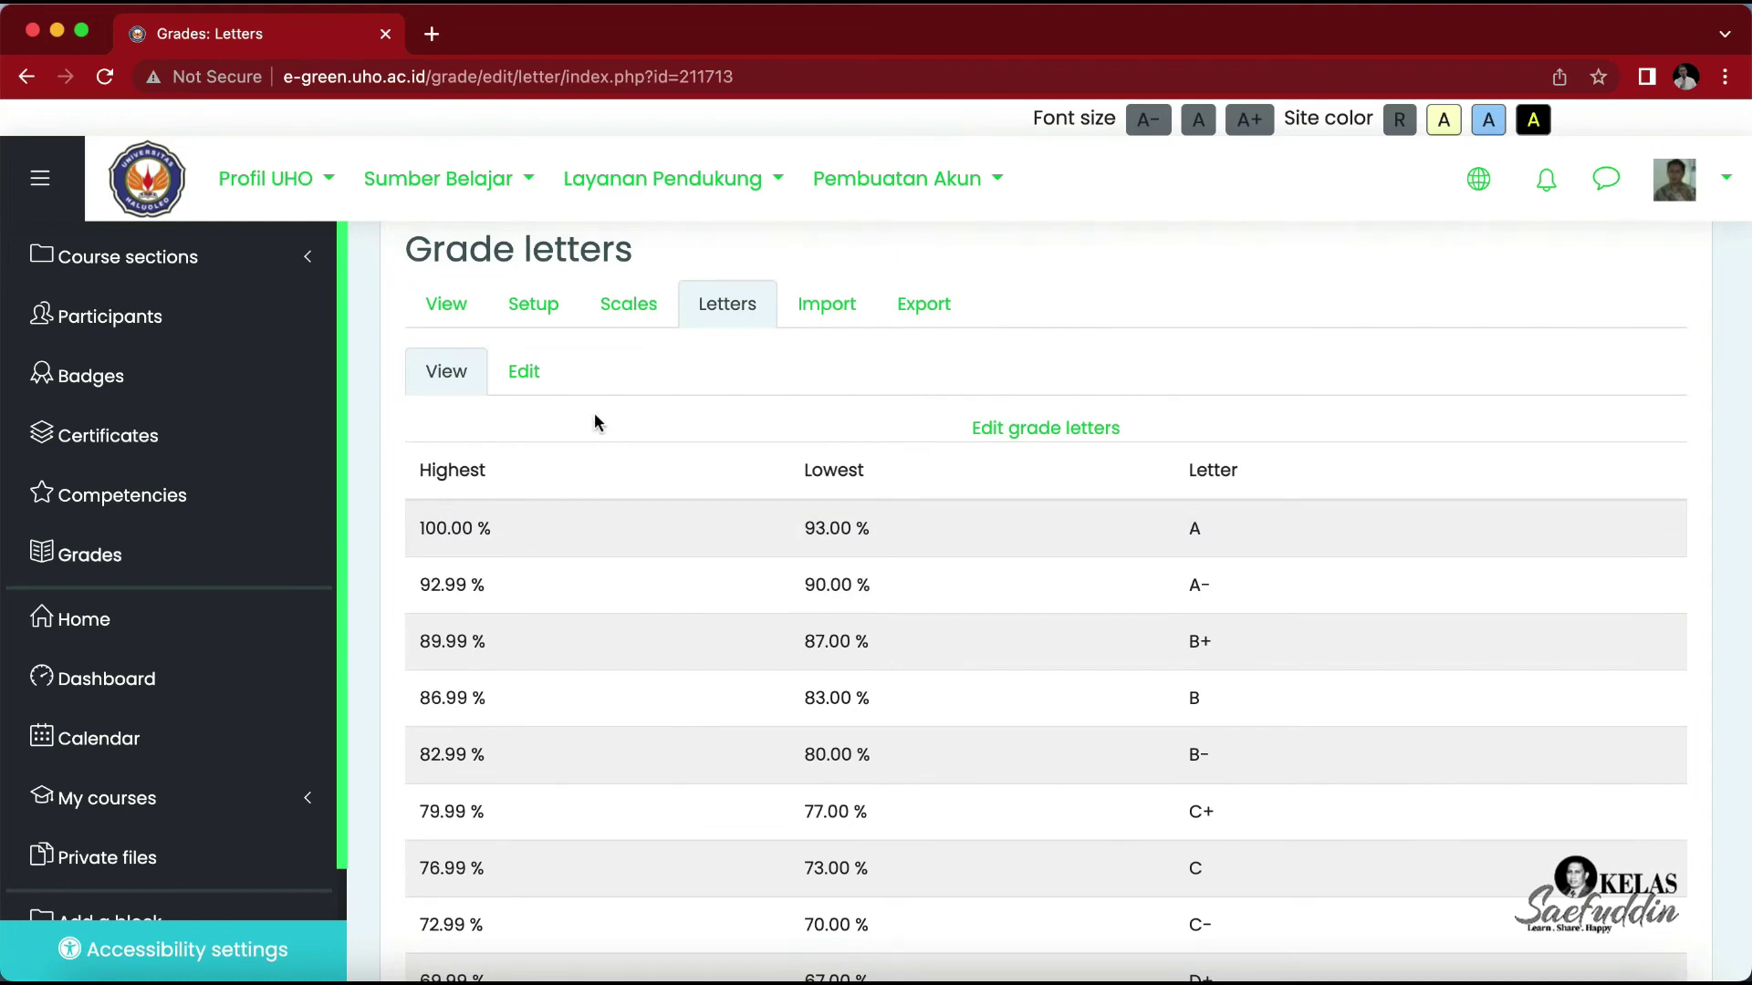
Step: Open the course grade letters for editing and enable overriding the site defaults
{"action": "left_click", "coordinate": [529, 370]}
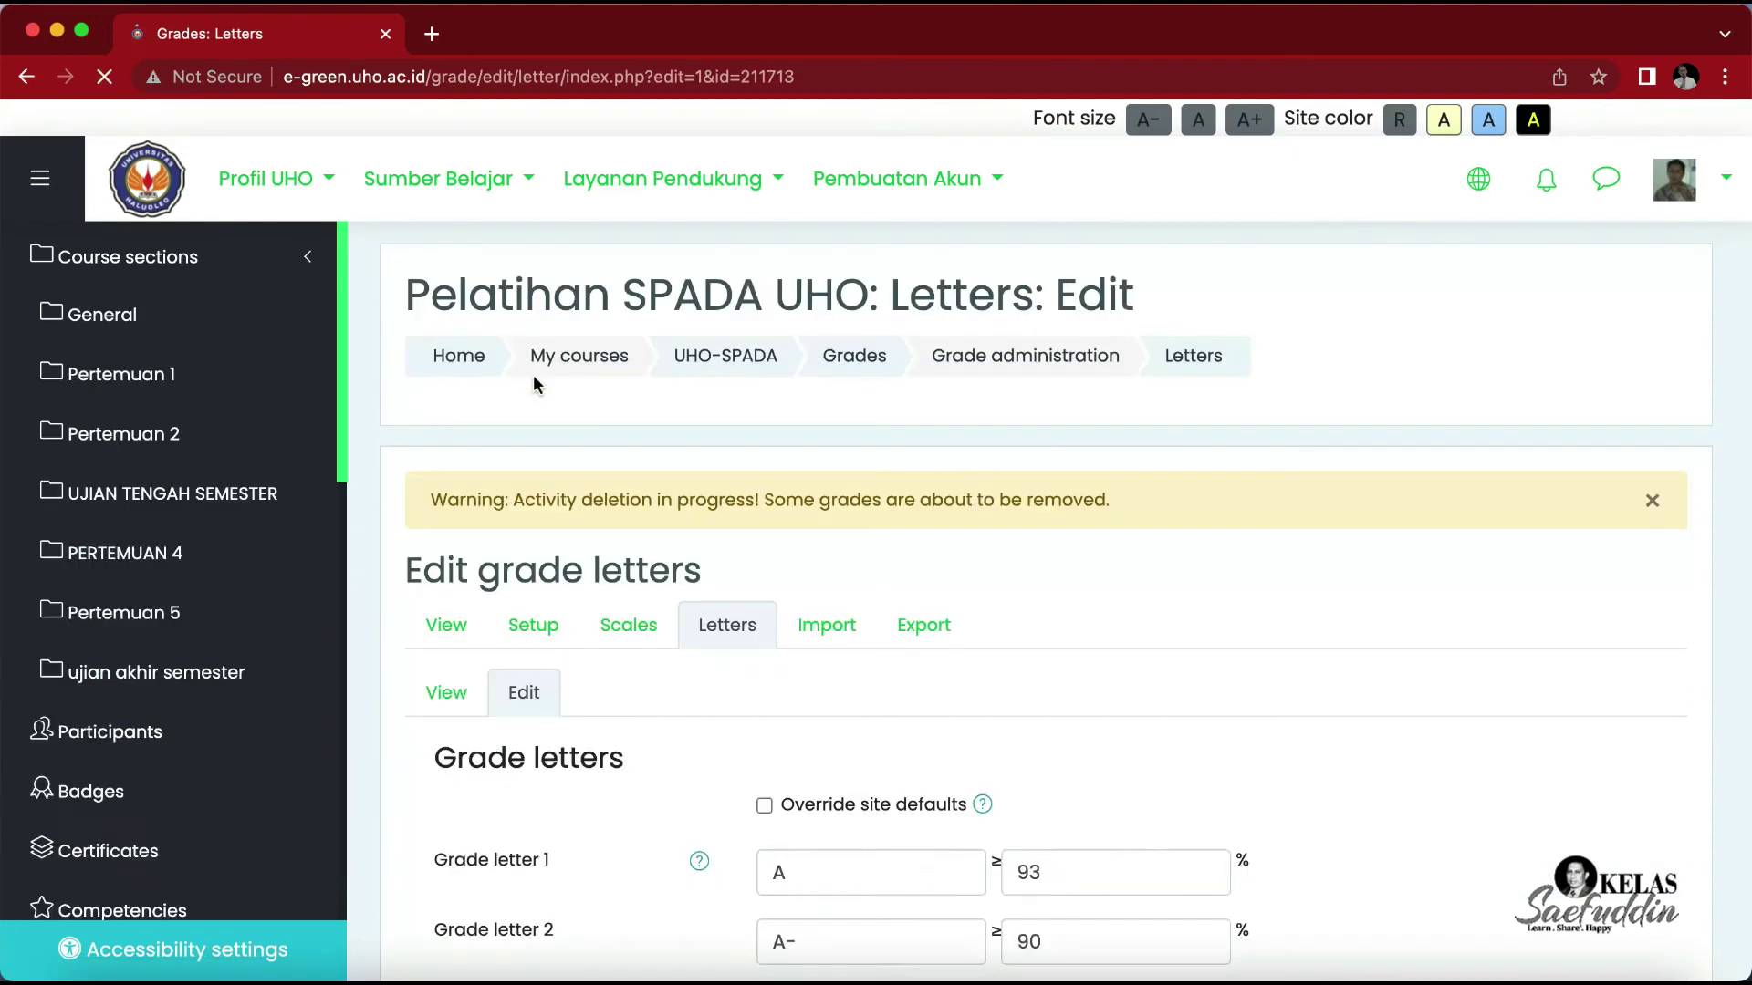
{"action": "scroll", "coordinate": [795, 545], "scroll_direction": "down", "scroll_amount": 3}
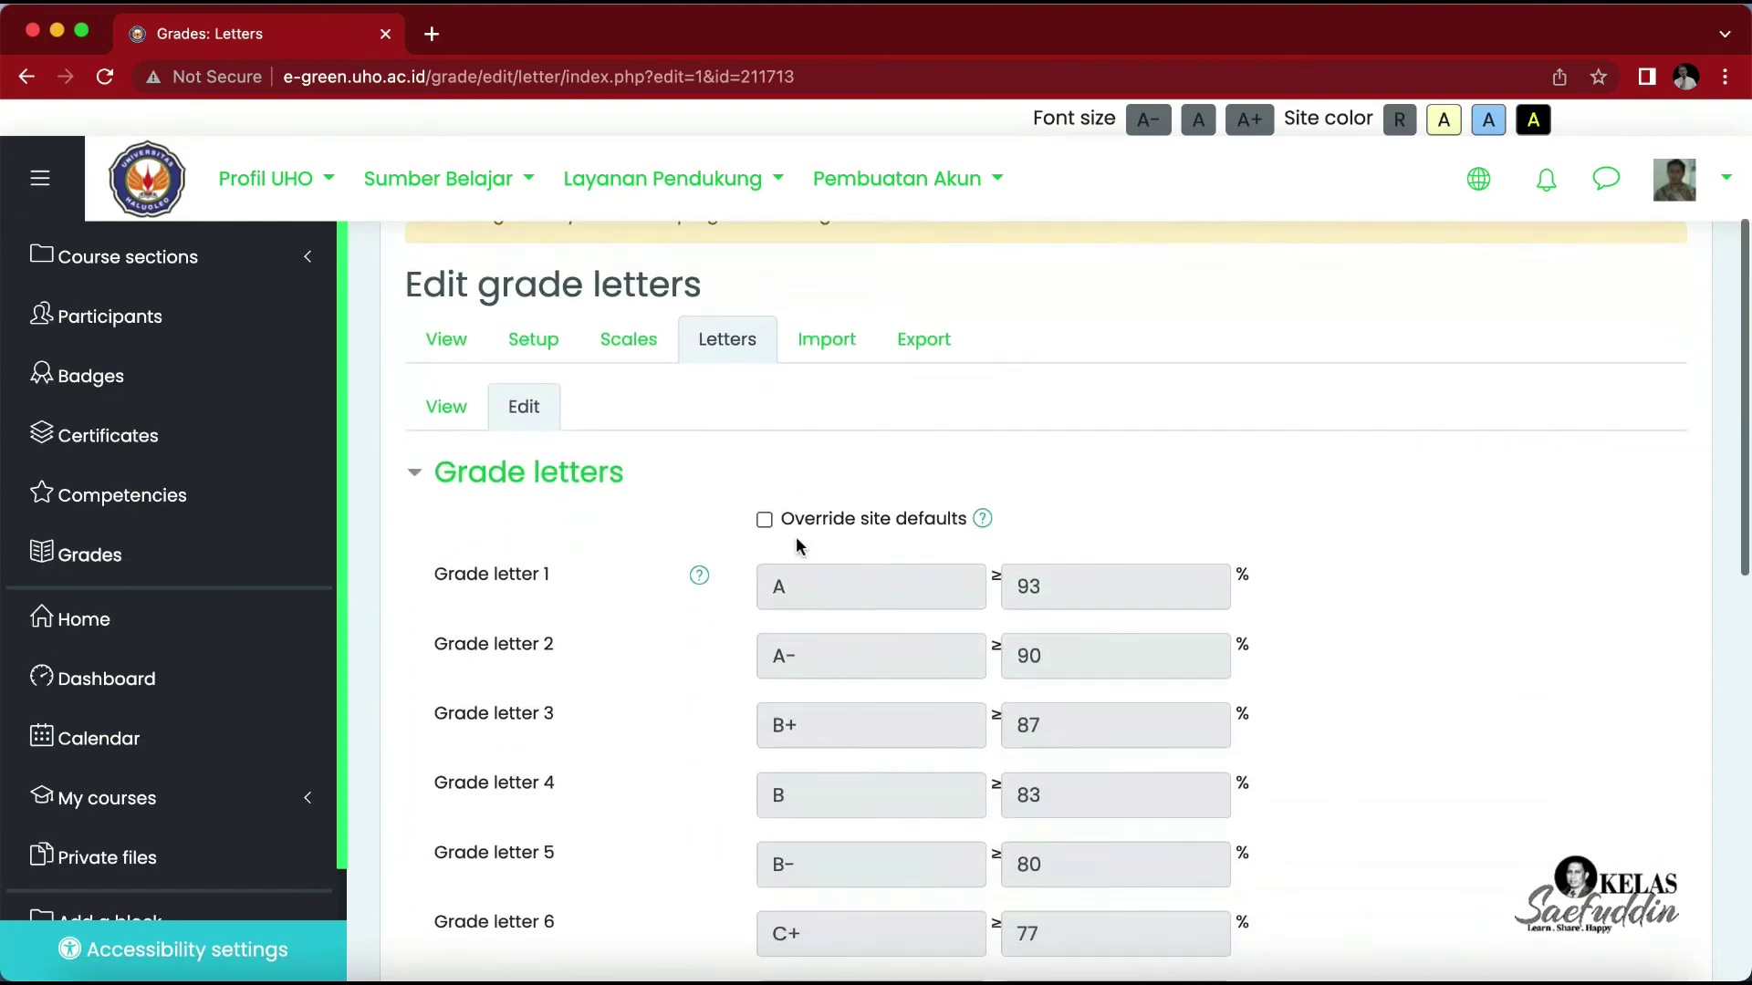
{"action": "scroll", "coordinate": [795, 546], "scroll_direction": "down", "scroll_amount": 2}
{"action": "scroll", "coordinate": [798, 551], "scroll_direction": "up", "scroll_amount": 1}
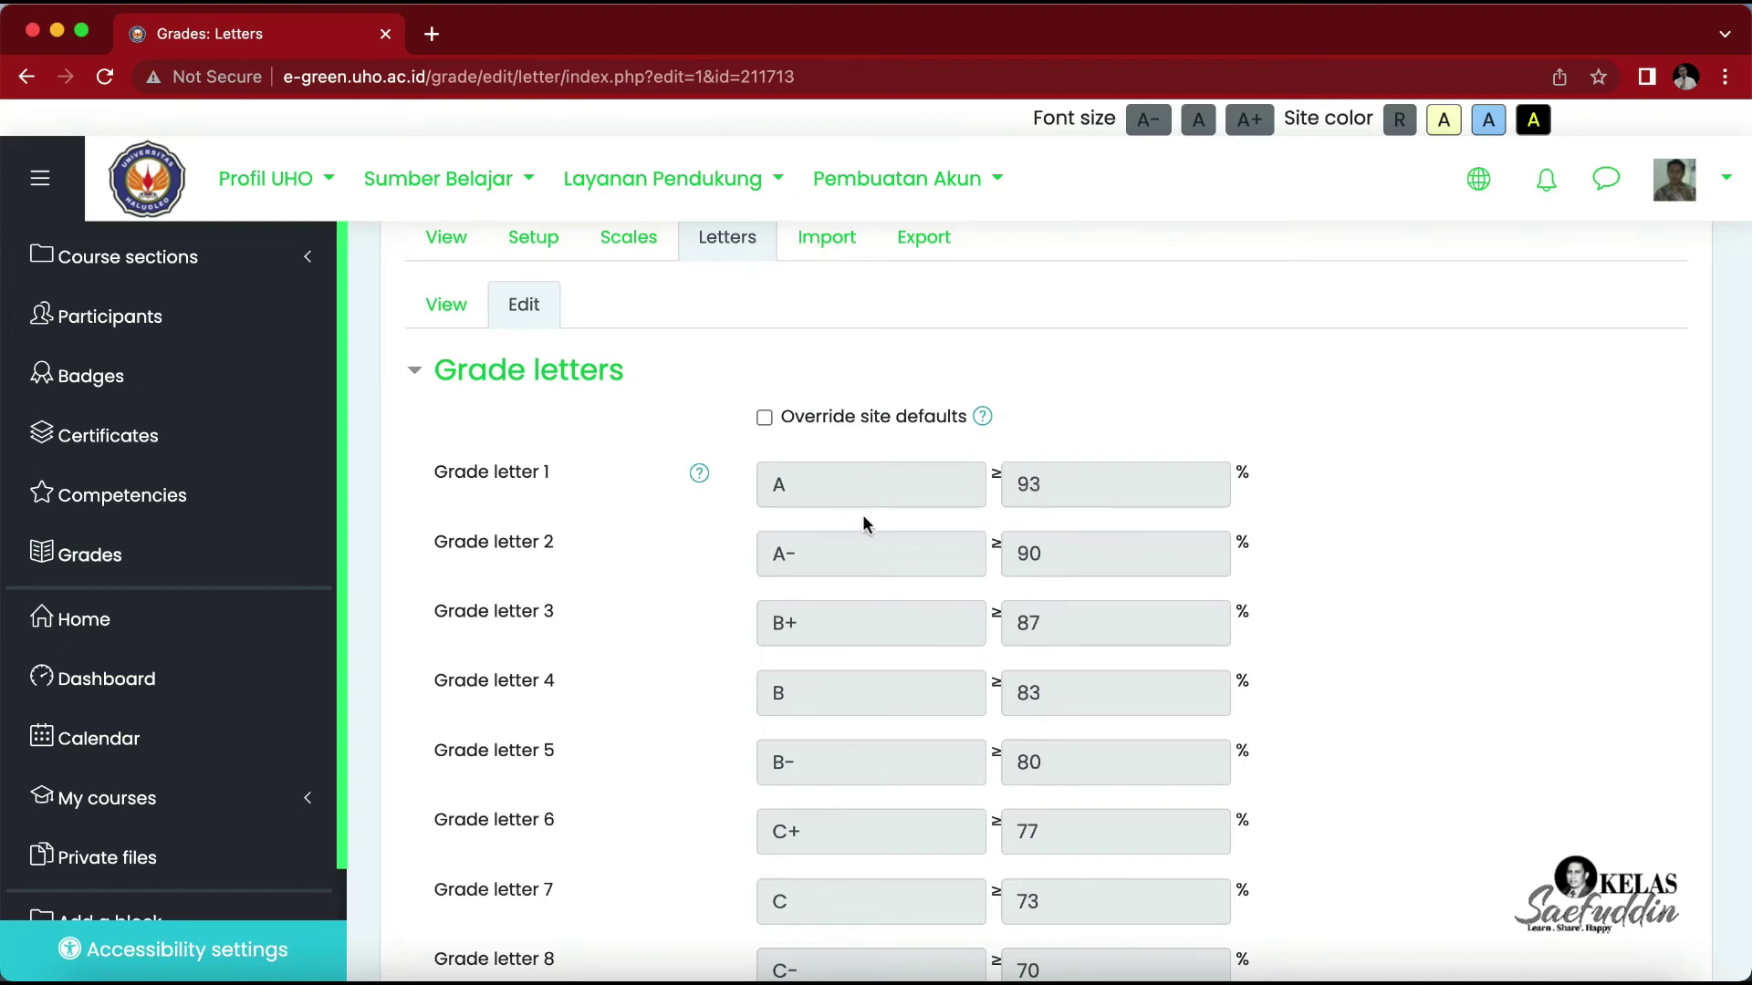
{"action": "left_click", "coordinate": [765, 417]}
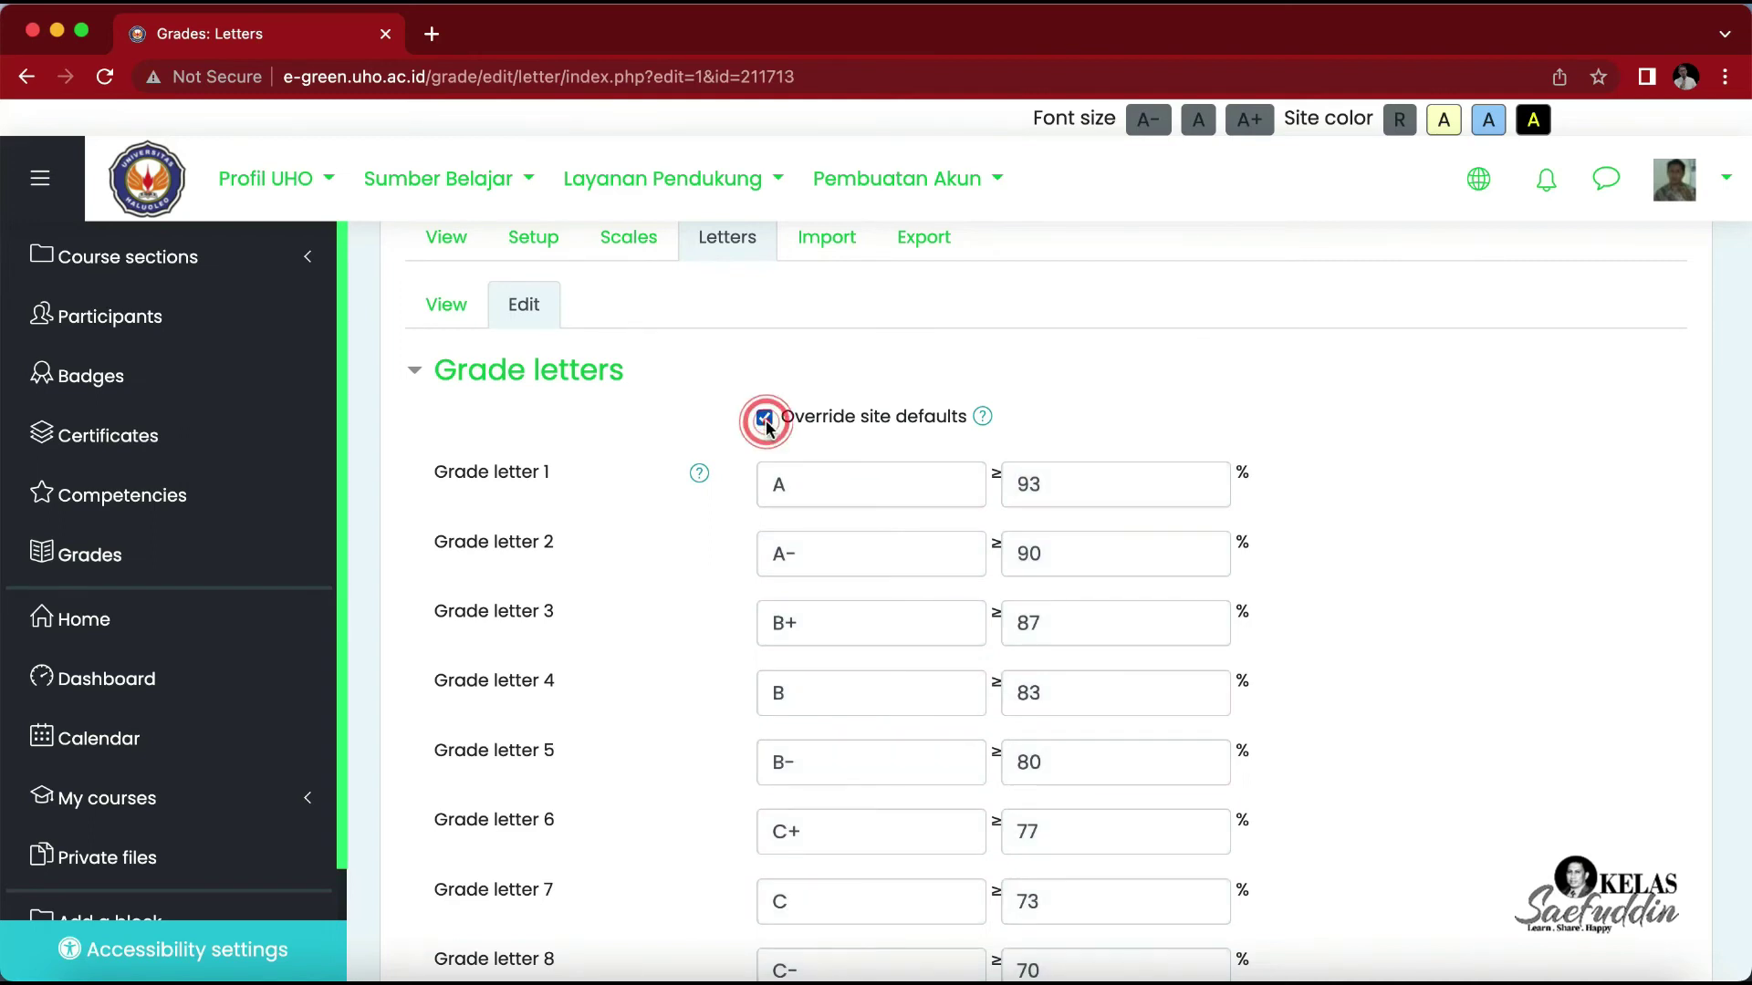
Step: Examine the editable letters and minimum percentages from grade letter 1 through the blank grade letter 14 row
{"action": "left_click", "coordinate": [1066, 487]}
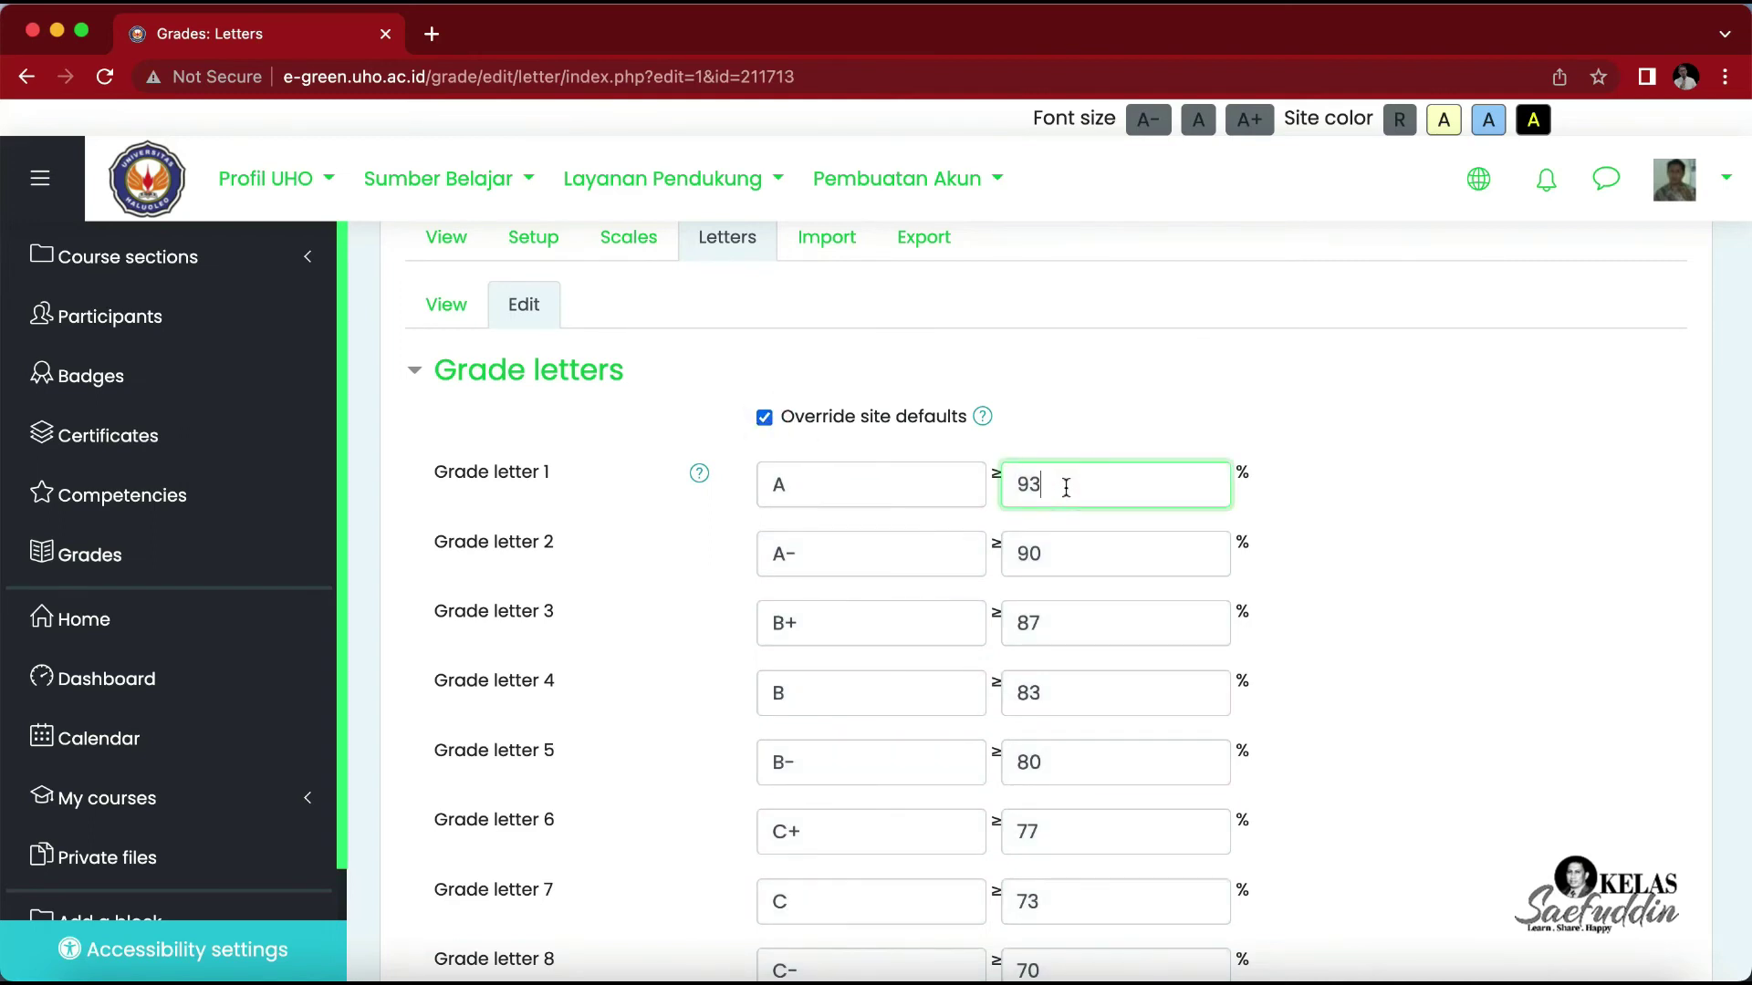
{"action": "left_click", "coordinate": [1056, 560]}
{"action": "left_click", "coordinate": [1061, 616]}
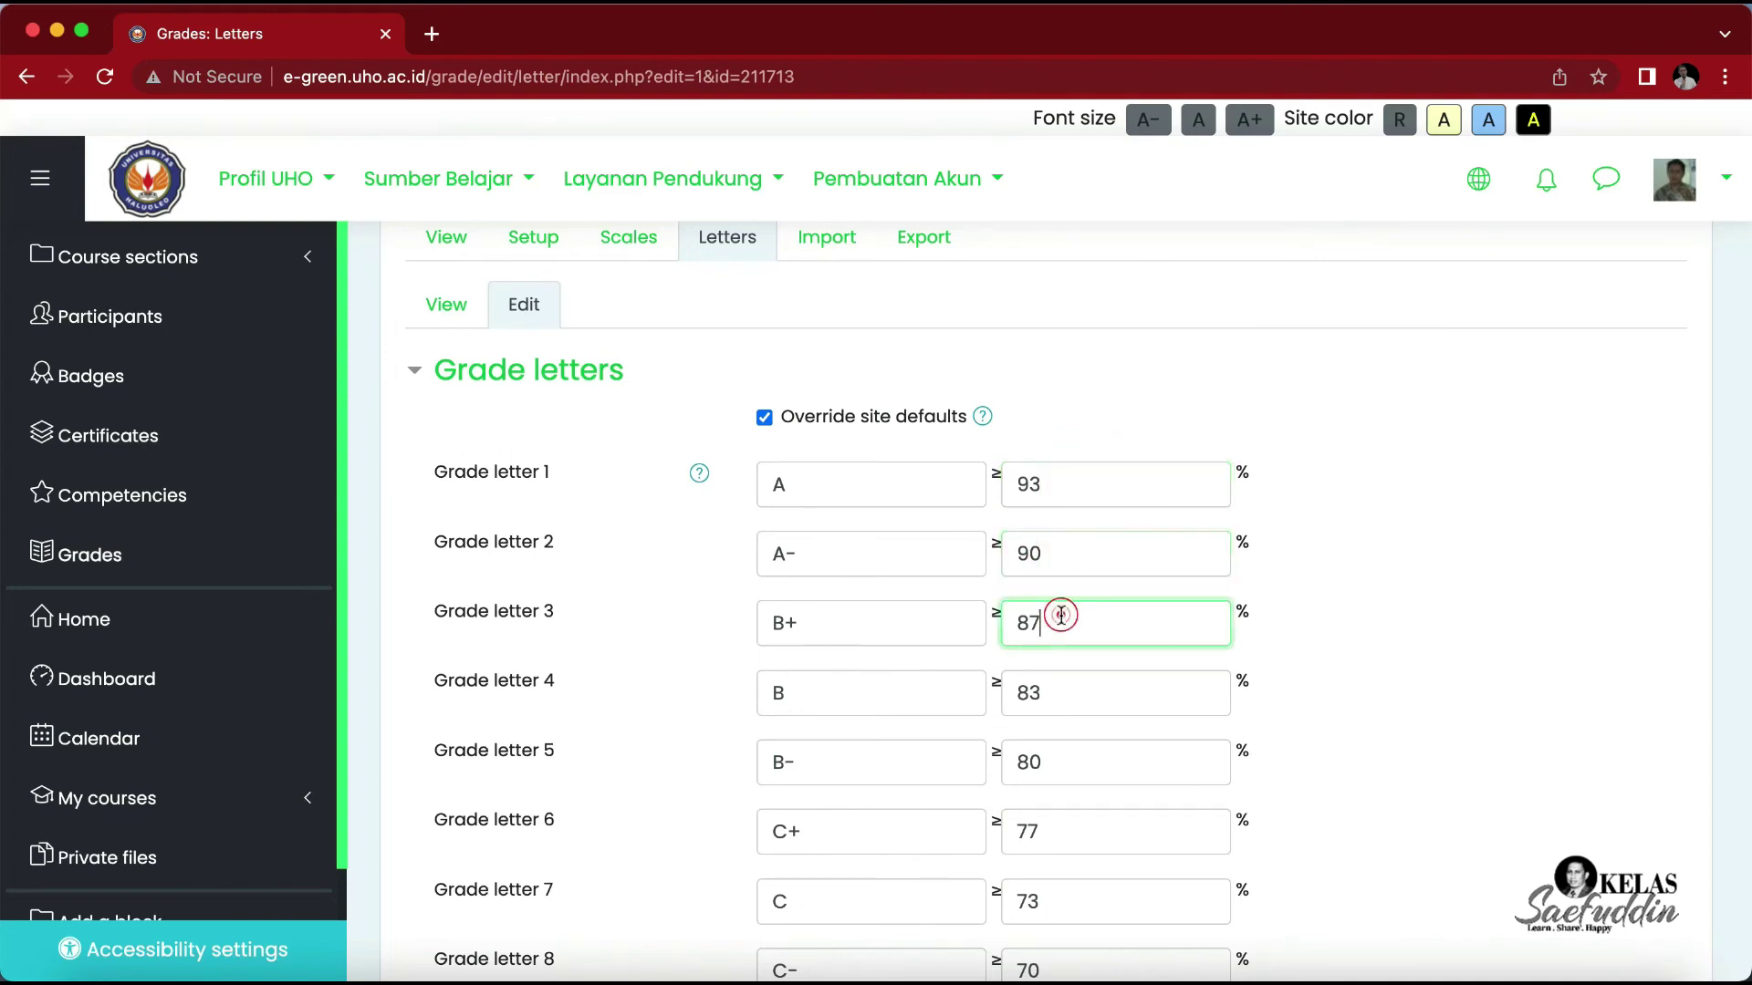
{"action": "left_click", "coordinate": [1060, 693]}
{"action": "left_click", "coordinate": [1065, 771]}
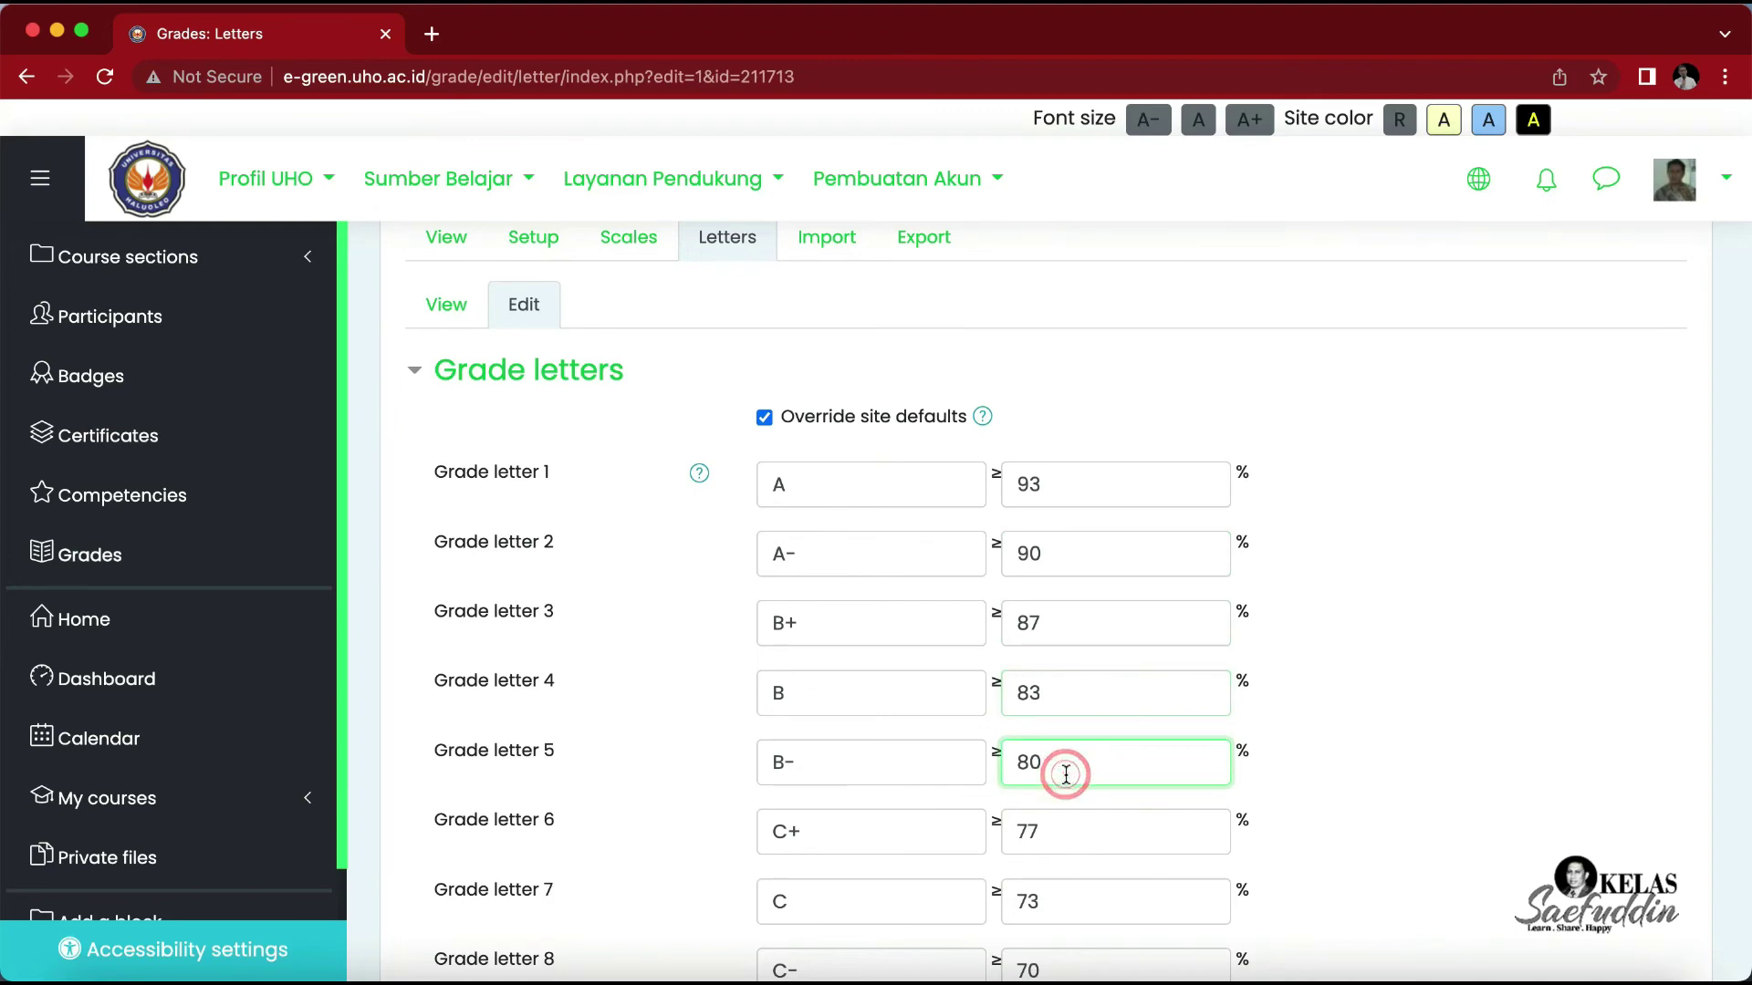
{"action": "scroll", "coordinate": [1065, 772], "scroll_direction": "down", "scroll_amount": 3}
{"action": "scroll", "coordinate": [1065, 774], "scroll_direction": "down", "scroll_amount": 5}
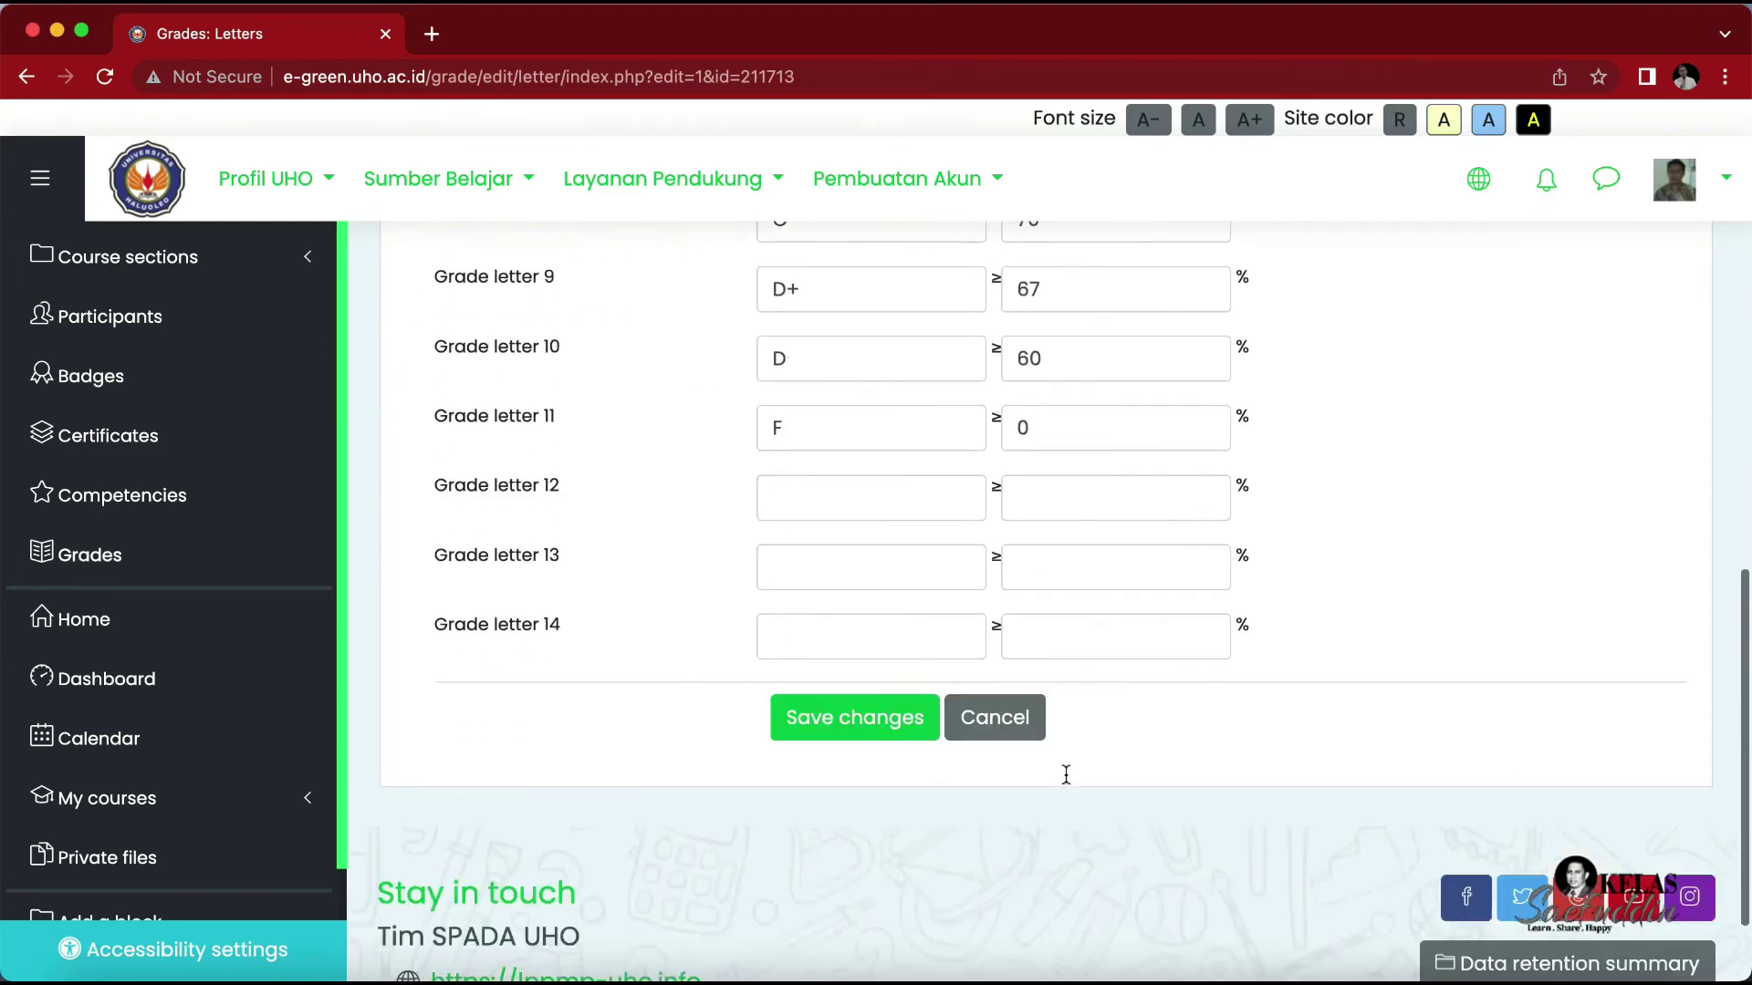
{"action": "scroll", "coordinate": [1065, 774], "scroll_direction": "up", "scroll_amount": 4}
{"action": "scroll", "coordinate": [1065, 773], "scroll_direction": "down", "scroll_amount": 6}
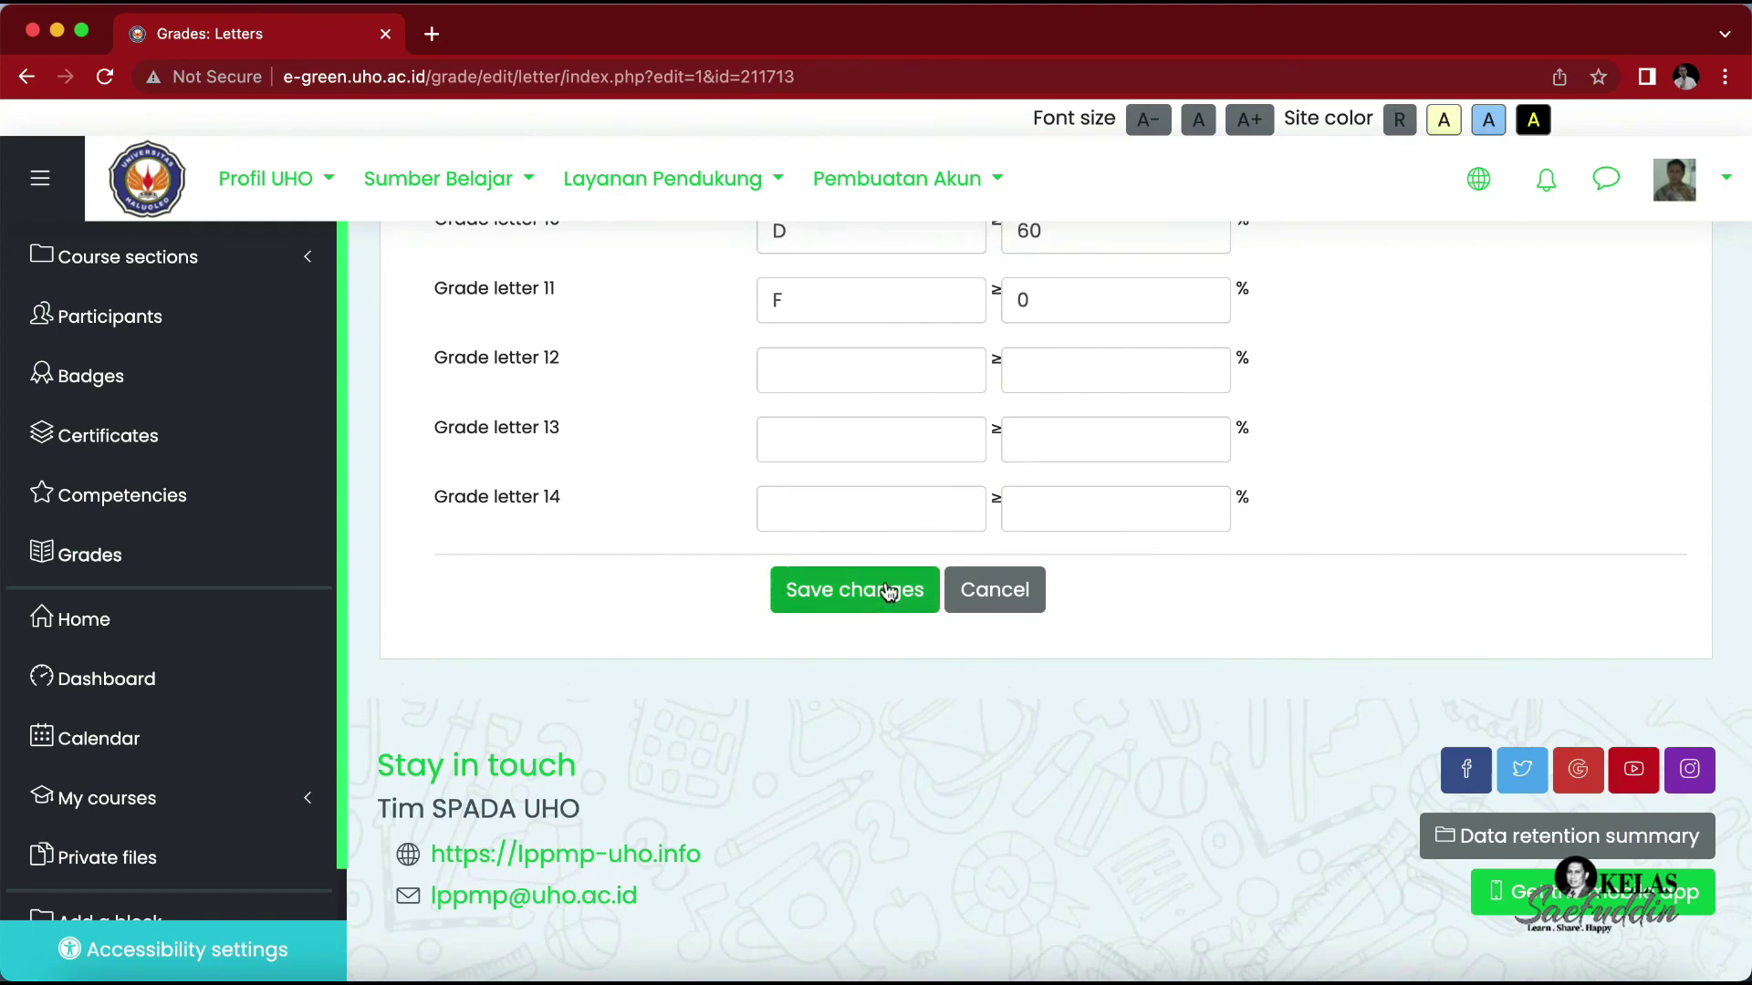
Step: Save the grade letter override and return to the view of the grade letter table
{"action": "scroll", "coordinate": [873, 476], "scroll_direction": "up", "scroll_amount": 1}
{"action": "scroll", "coordinate": [873, 472], "scroll_direction": "up", "scroll_amount": 12}
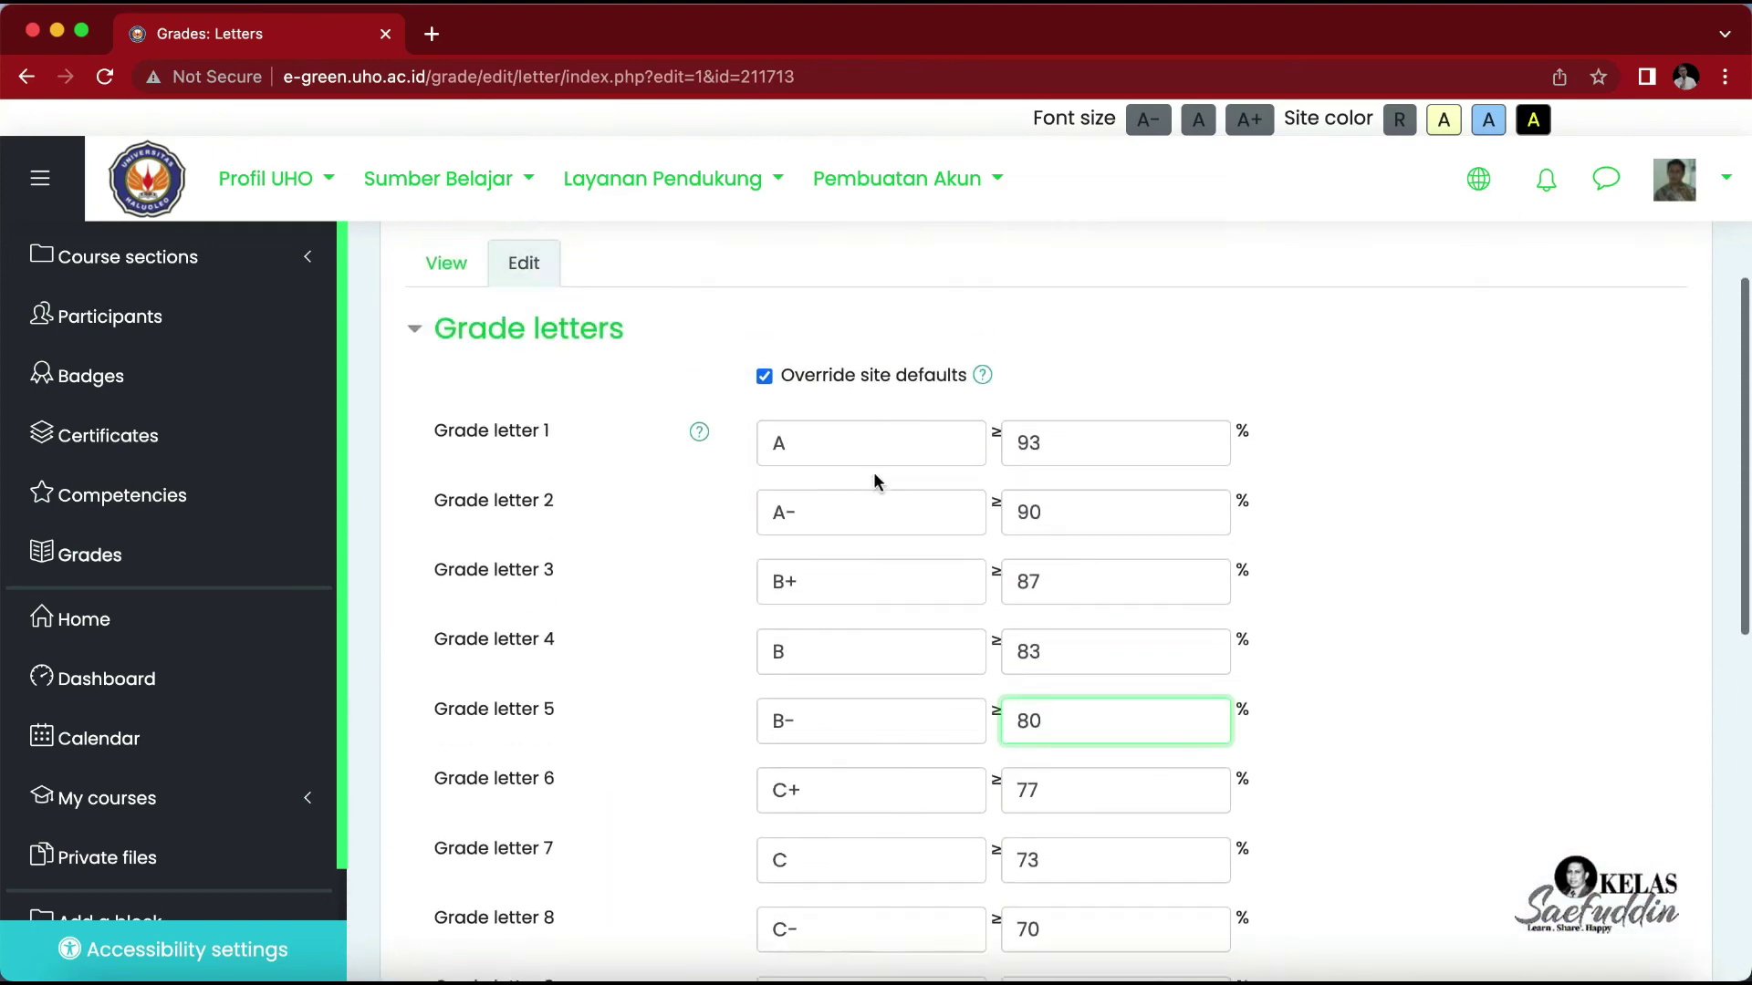
{"action": "scroll", "coordinate": [874, 474], "scroll_direction": "up", "scroll_amount": 2}
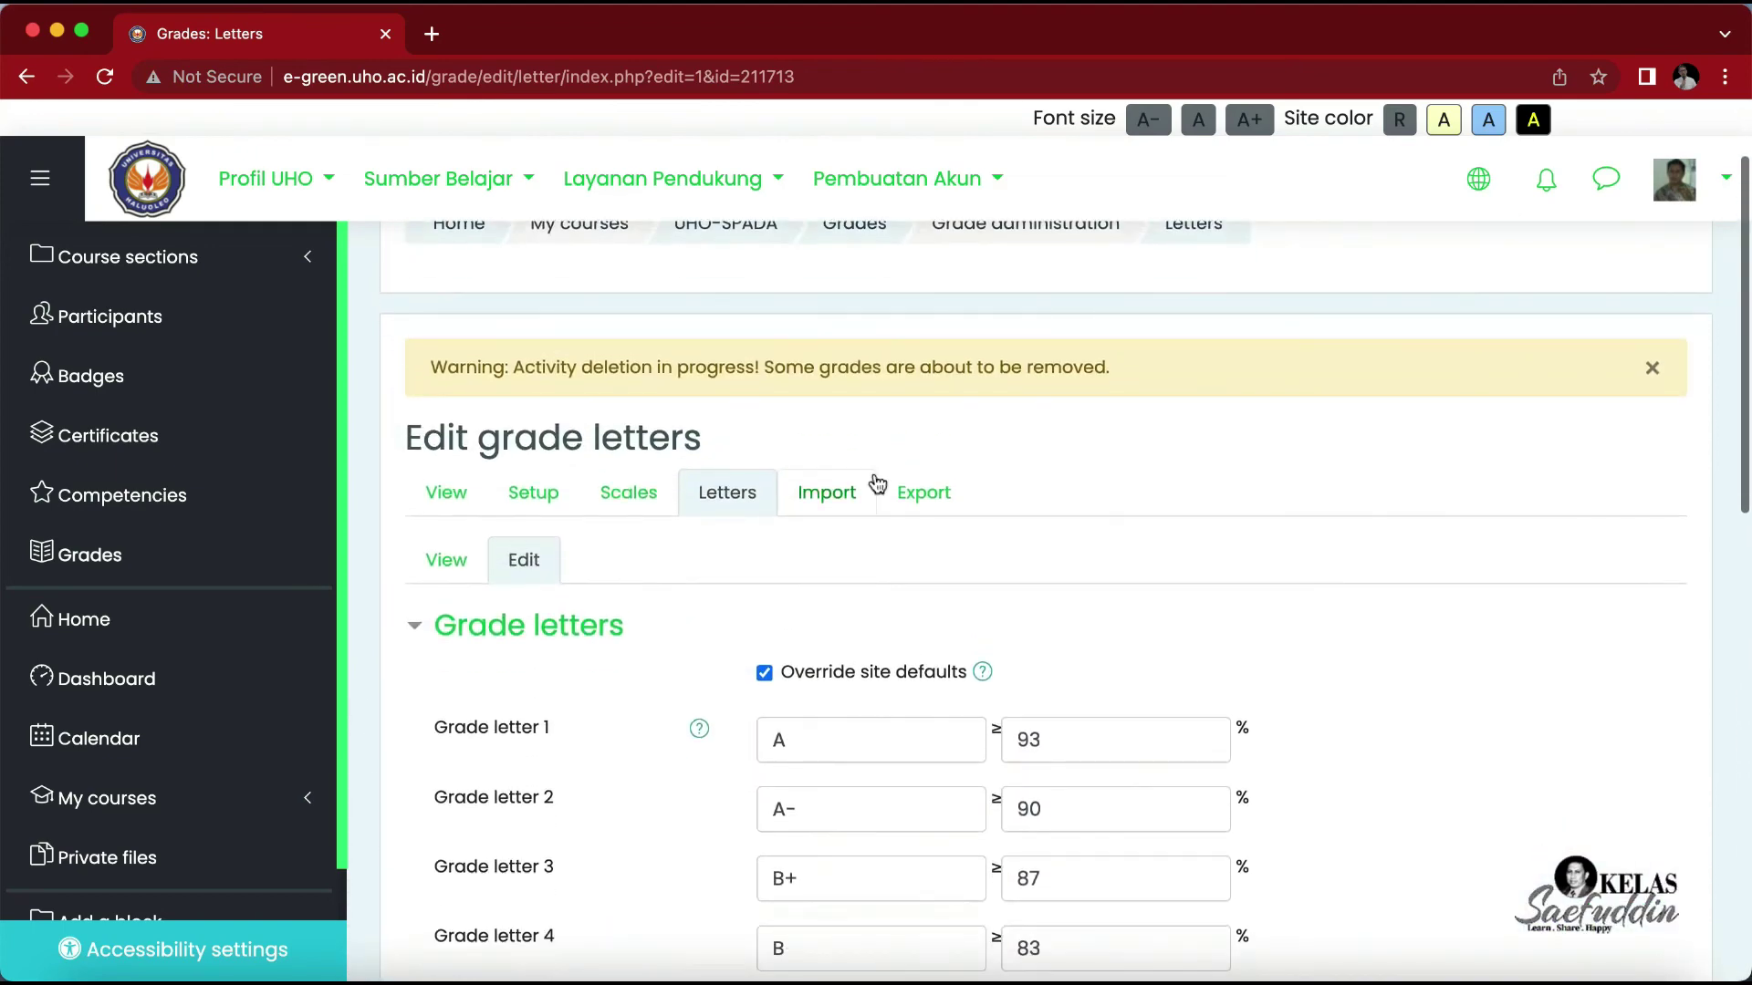
{"action": "left_click", "coordinate": [446, 560]}
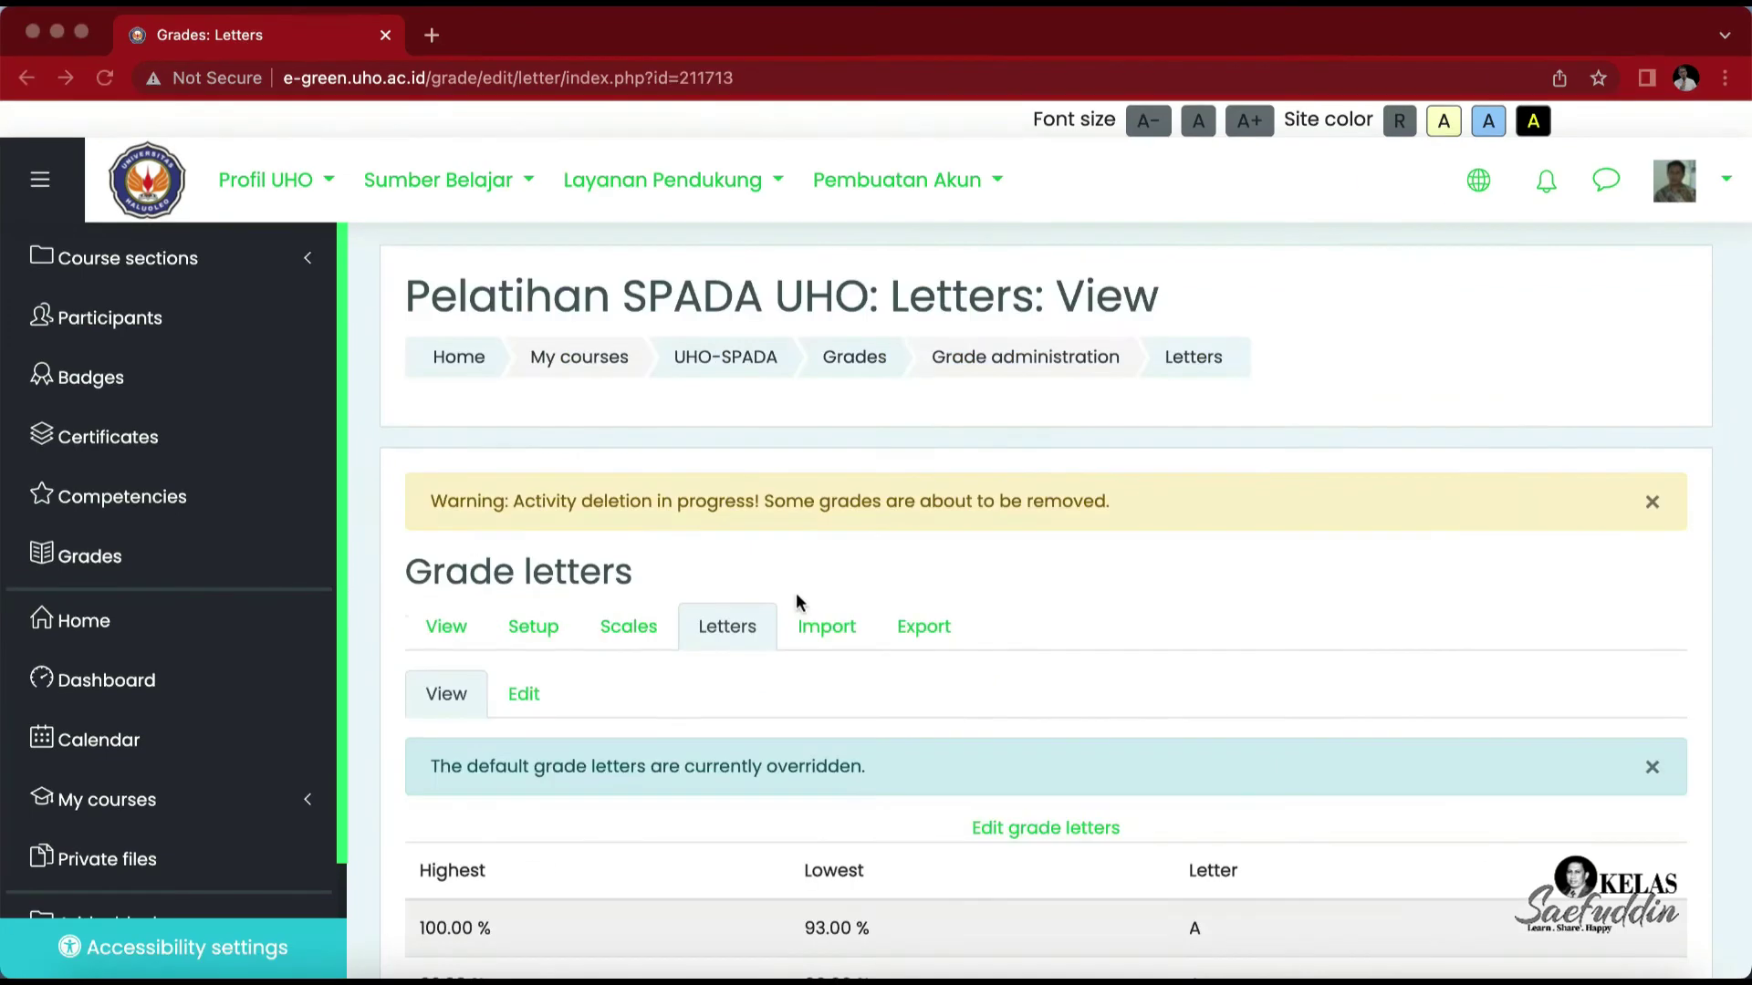
Step: Open the CSV grade import form and examine its file, encoding, separator and preview options
{"action": "left_click", "coordinate": [827, 630]}
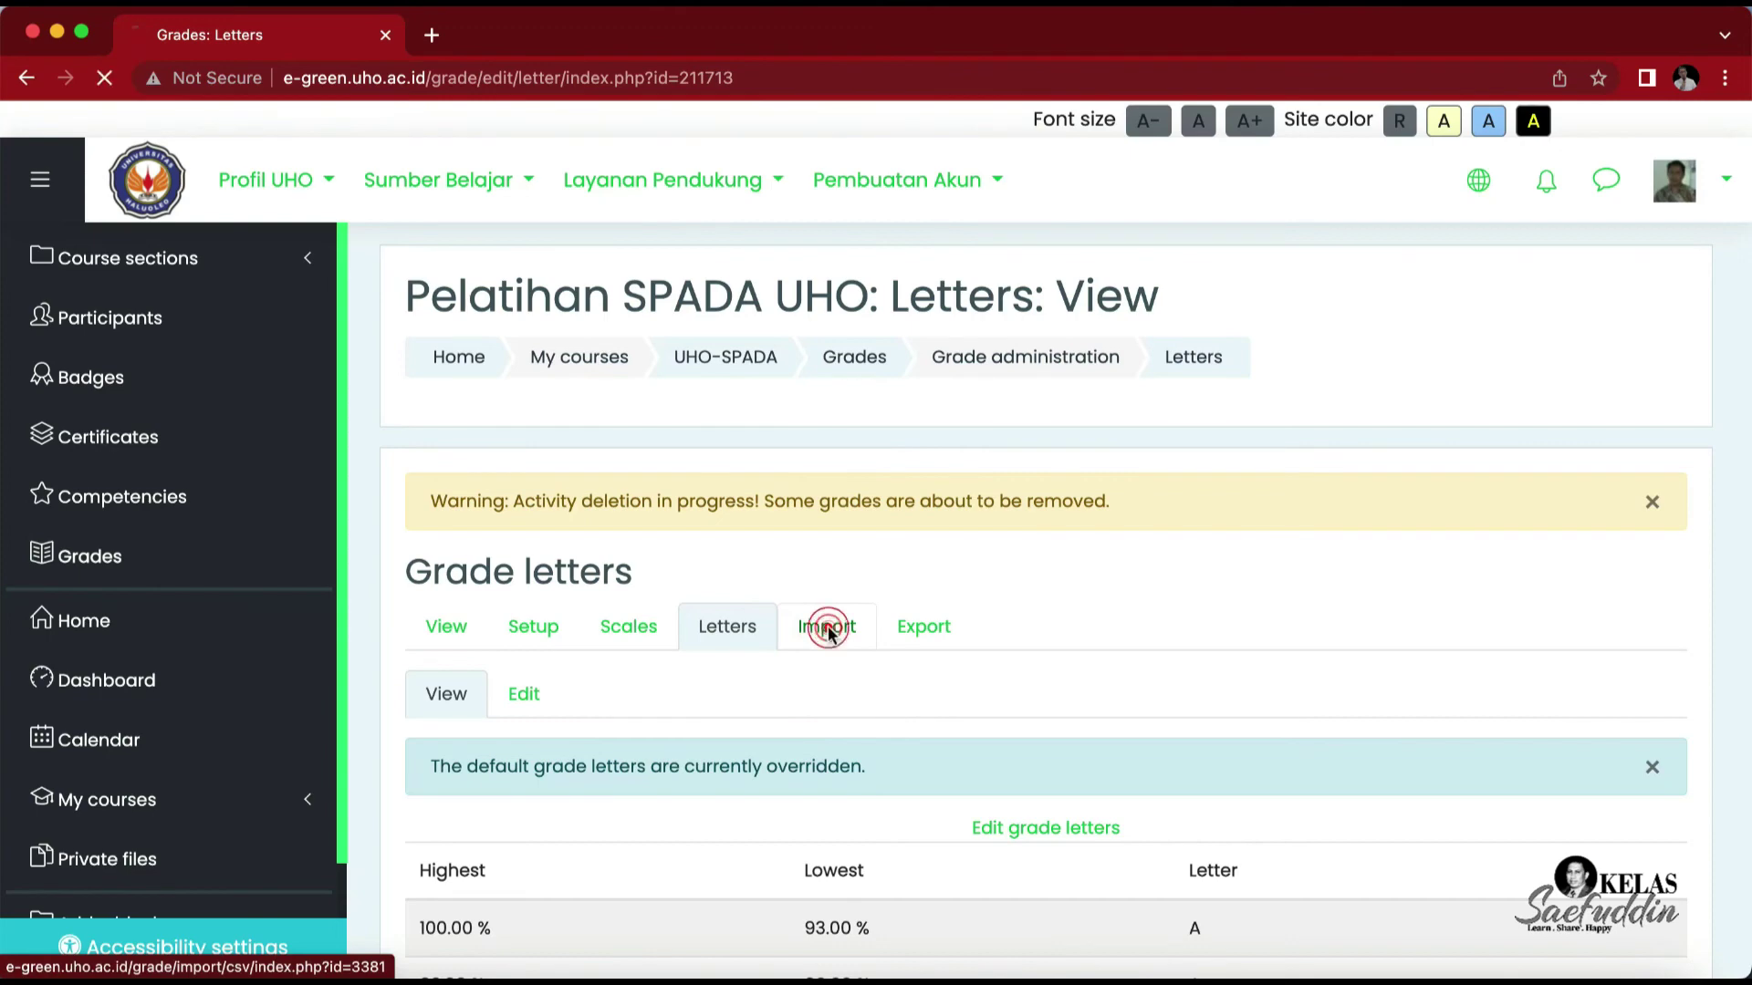
{"action": "scroll", "coordinate": [828, 630], "scroll_direction": "down", "scroll_amount": 5}
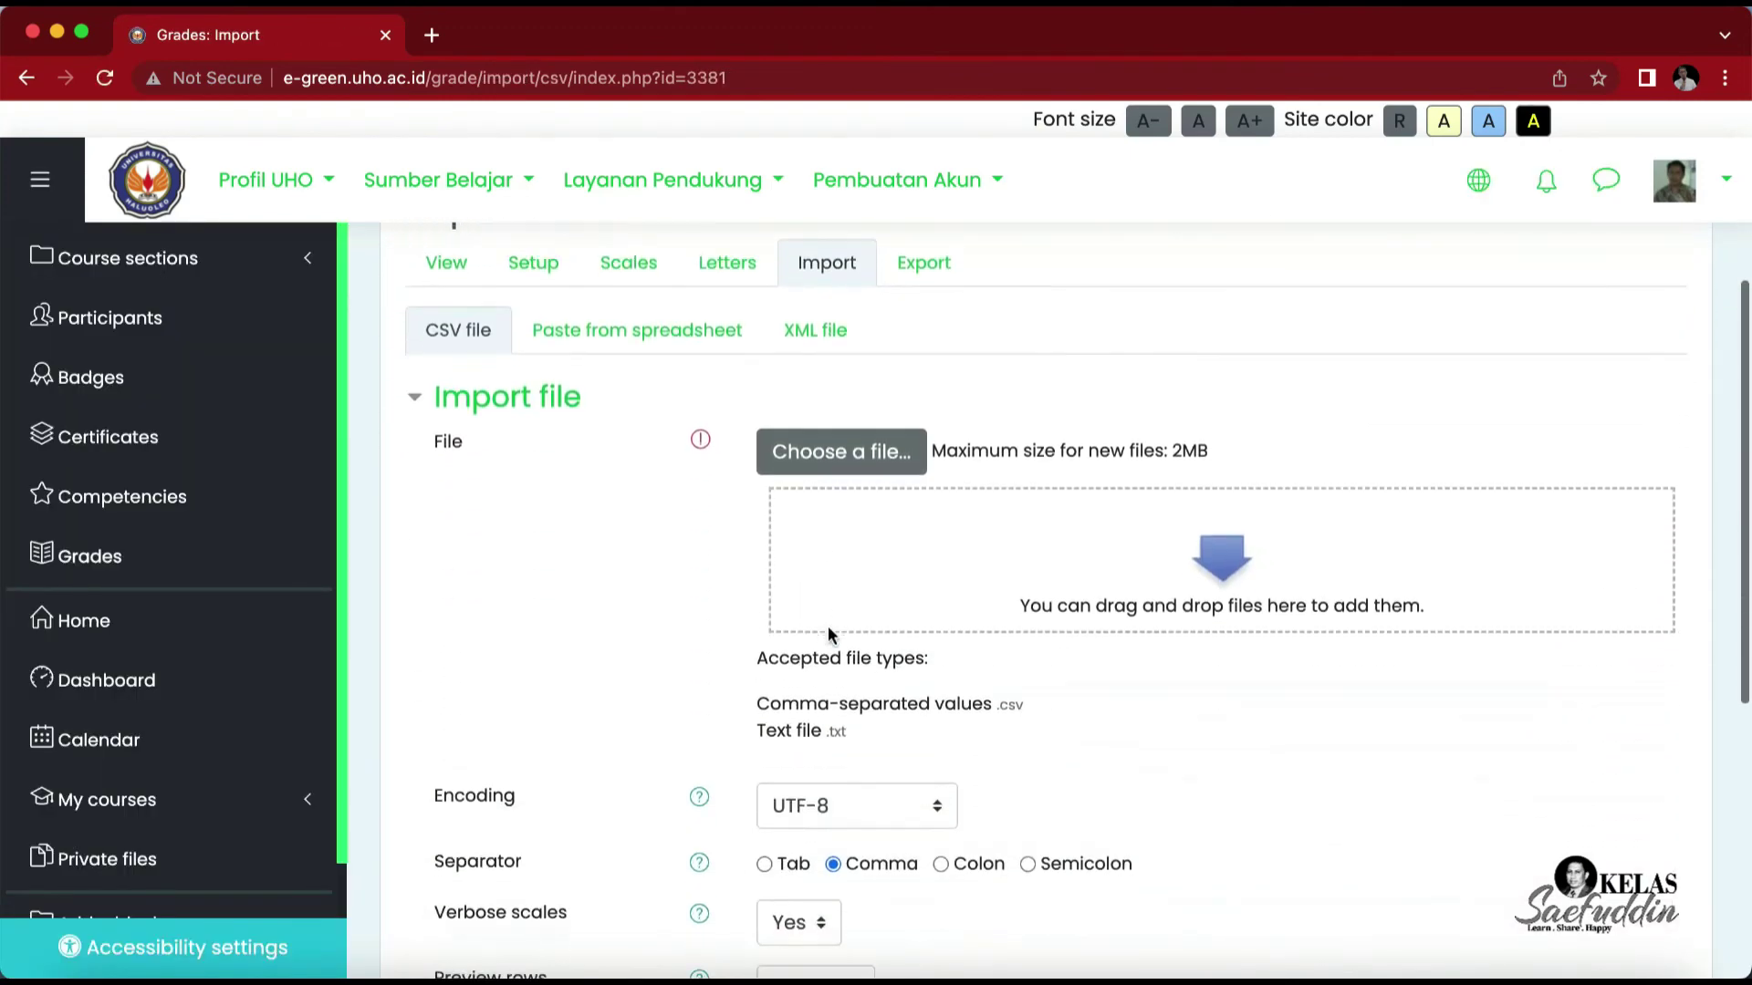
{"action": "scroll", "coordinate": [828, 626], "scroll_direction": "down", "scroll_amount": 5}
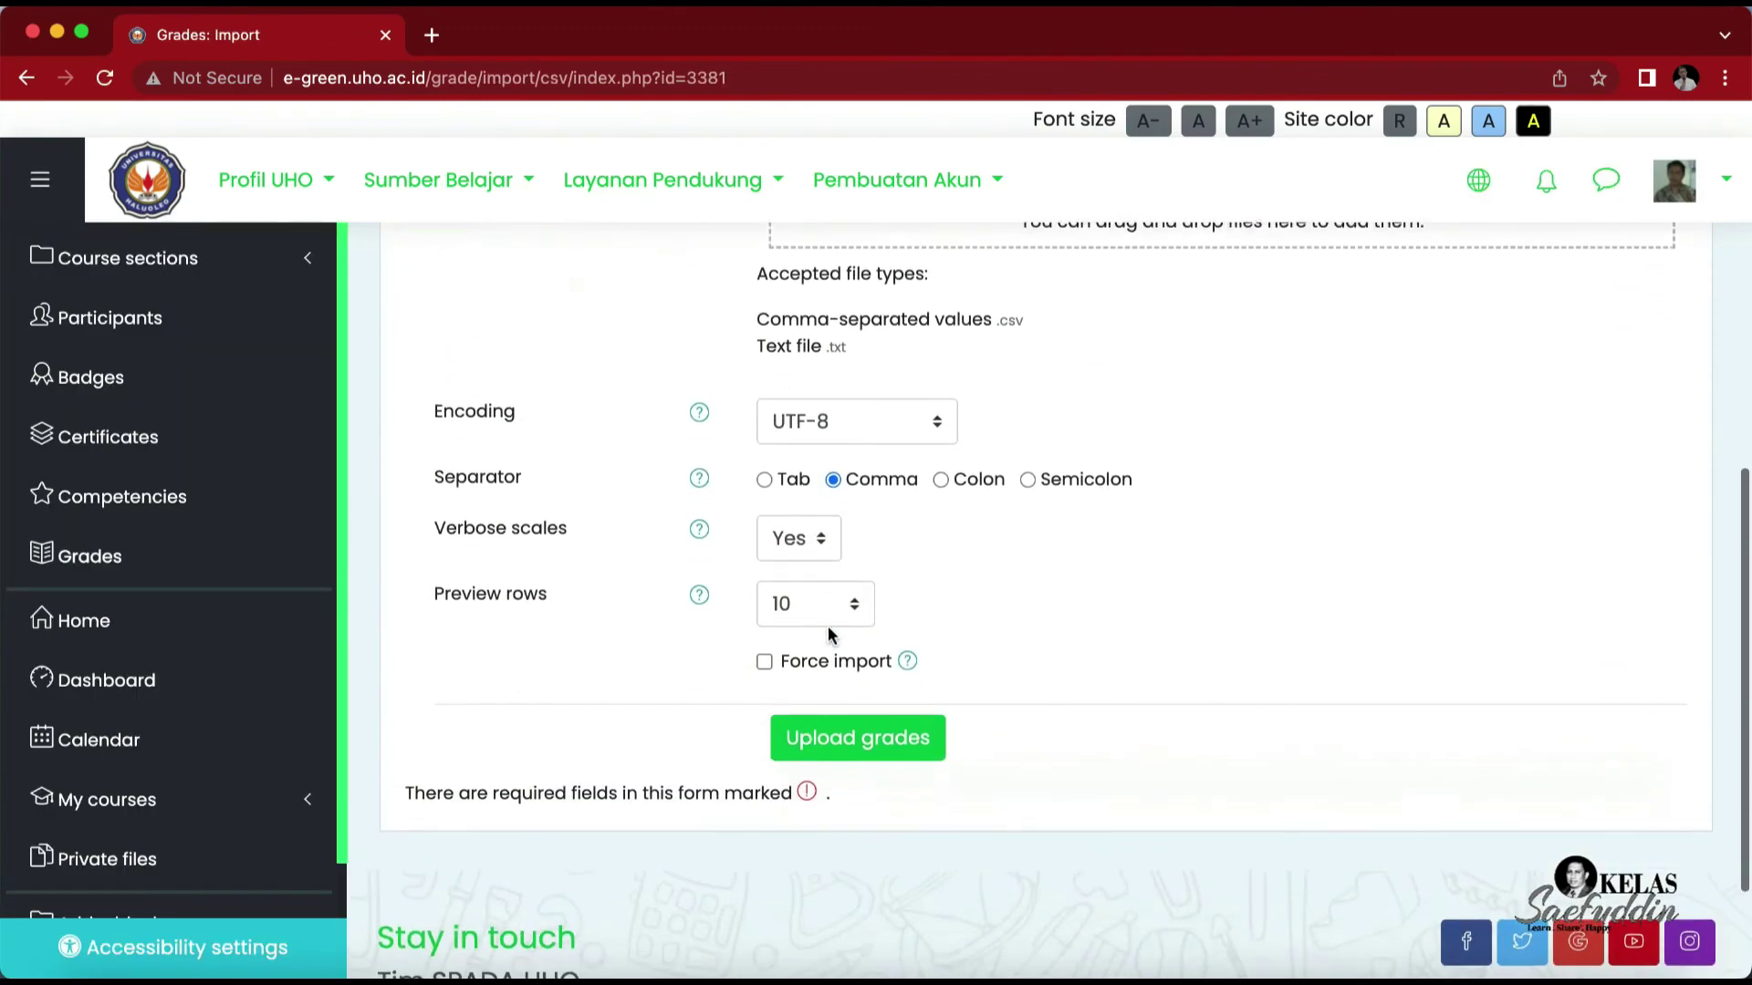
{"action": "scroll", "coordinate": [828, 626], "scroll_direction": "up", "scroll_amount": 5}
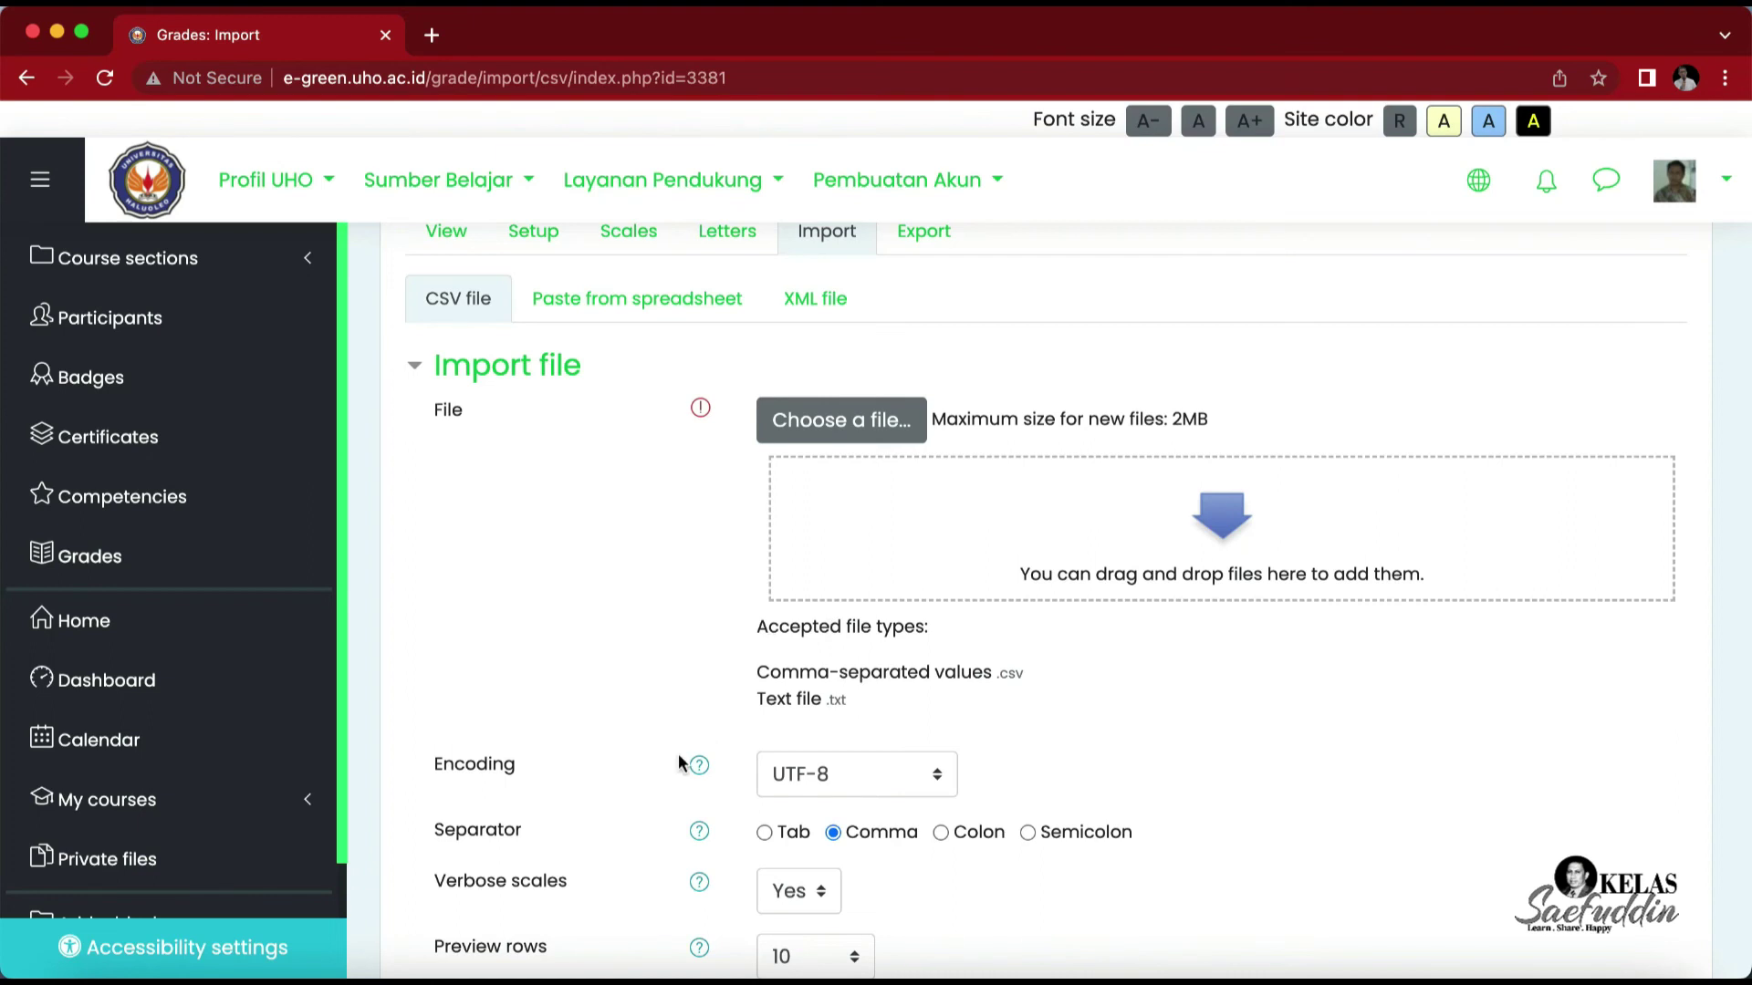
{"action": "scroll", "coordinate": [679, 757], "scroll_direction": "down", "scroll_amount": 1}
{"action": "scroll", "coordinate": [679, 756], "scroll_direction": "up", "scroll_amount": 3}
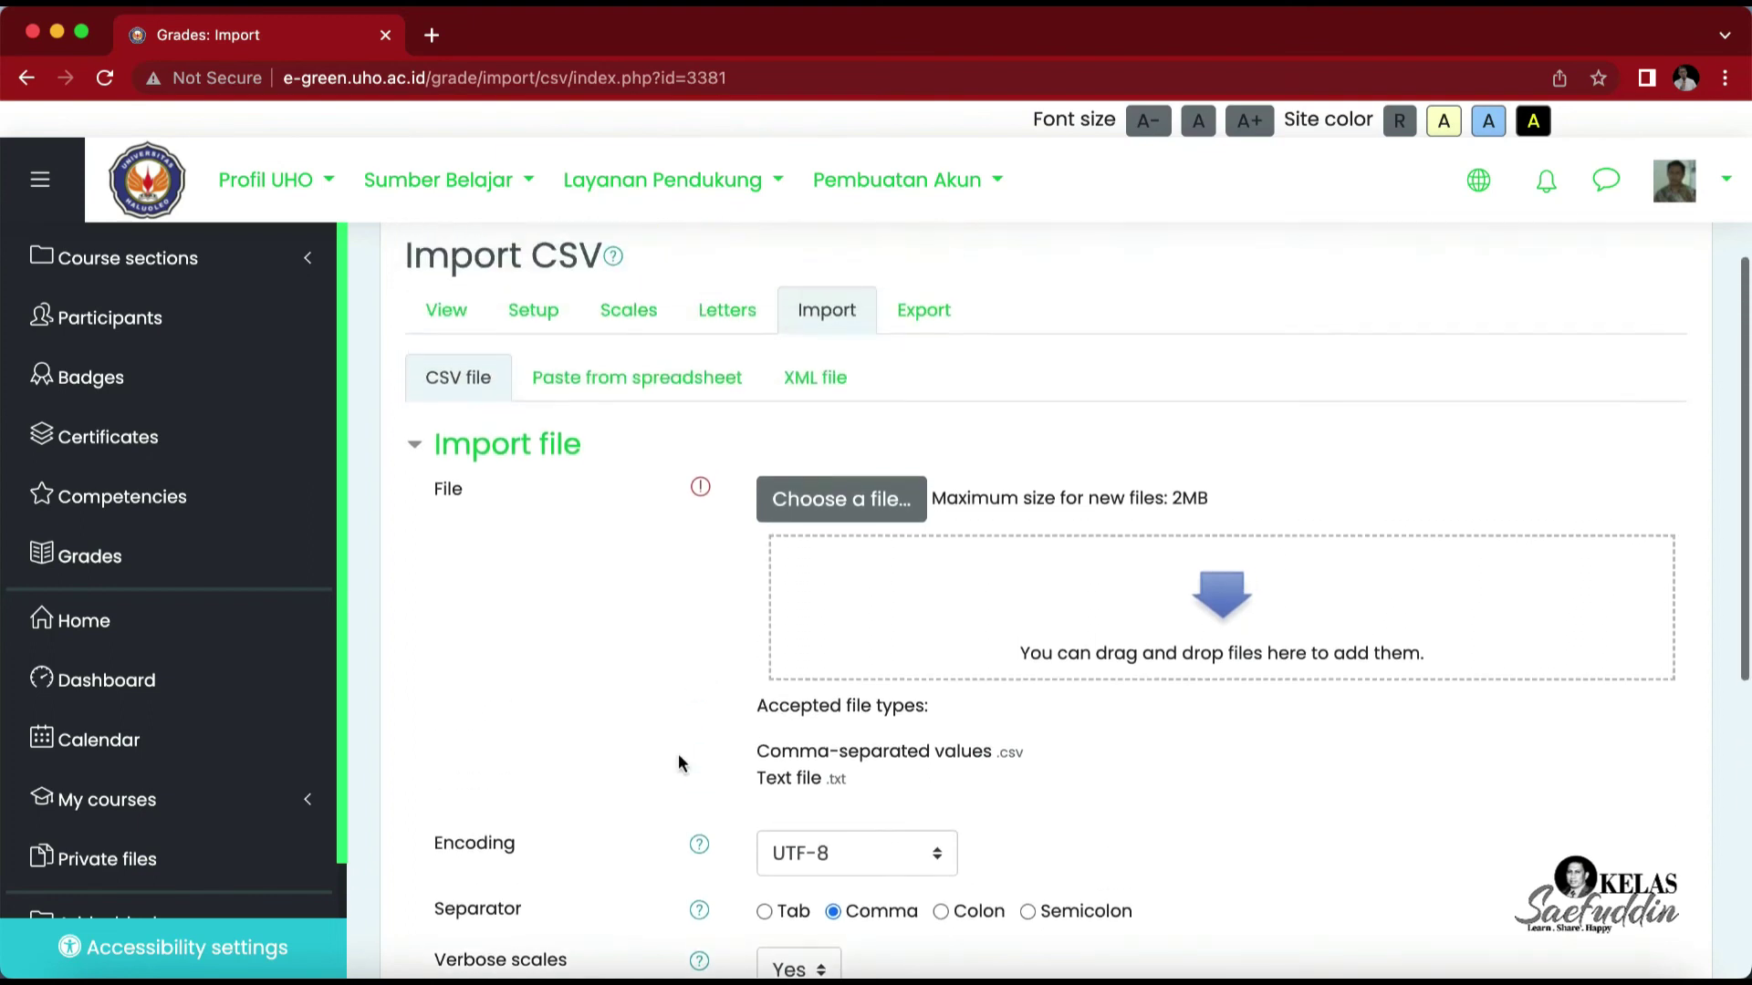
Step: Open the OpenDocument spreadsheet grade export and examine the grade items to include and the available export formats
{"action": "left_click", "coordinate": [916, 314]}
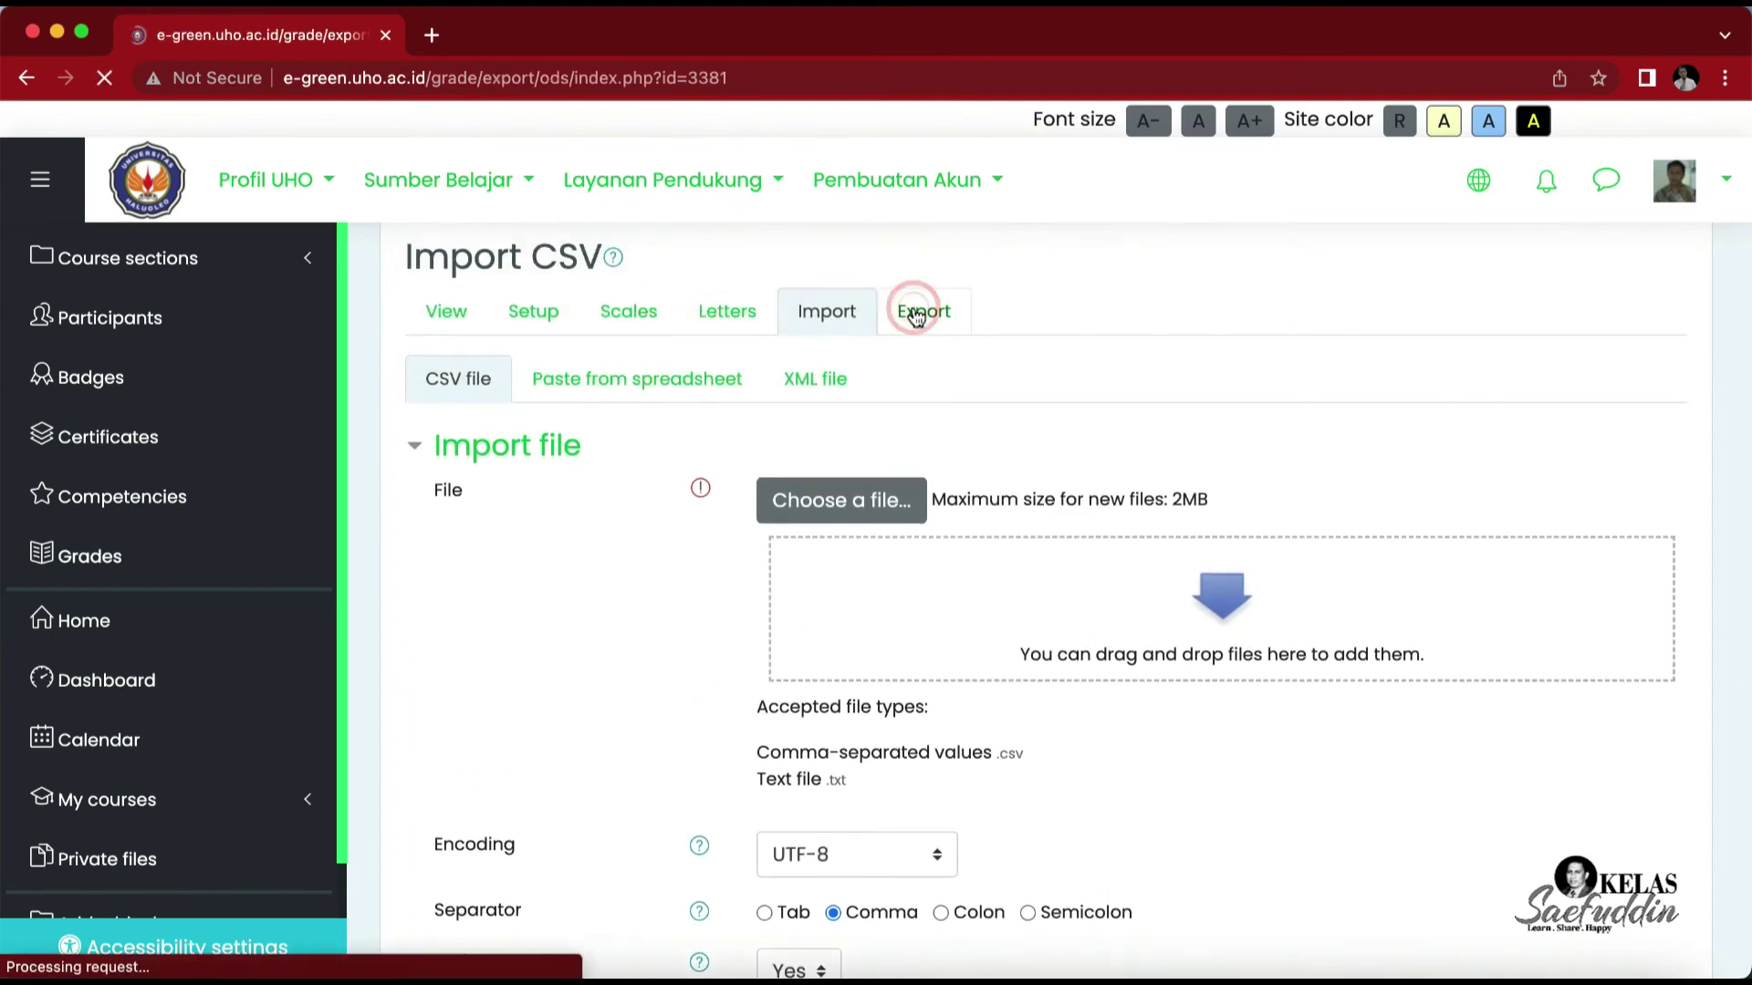
{"action": "scroll", "coordinate": [1110, 739], "scroll_direction": "down", "scroll_amount": 5}
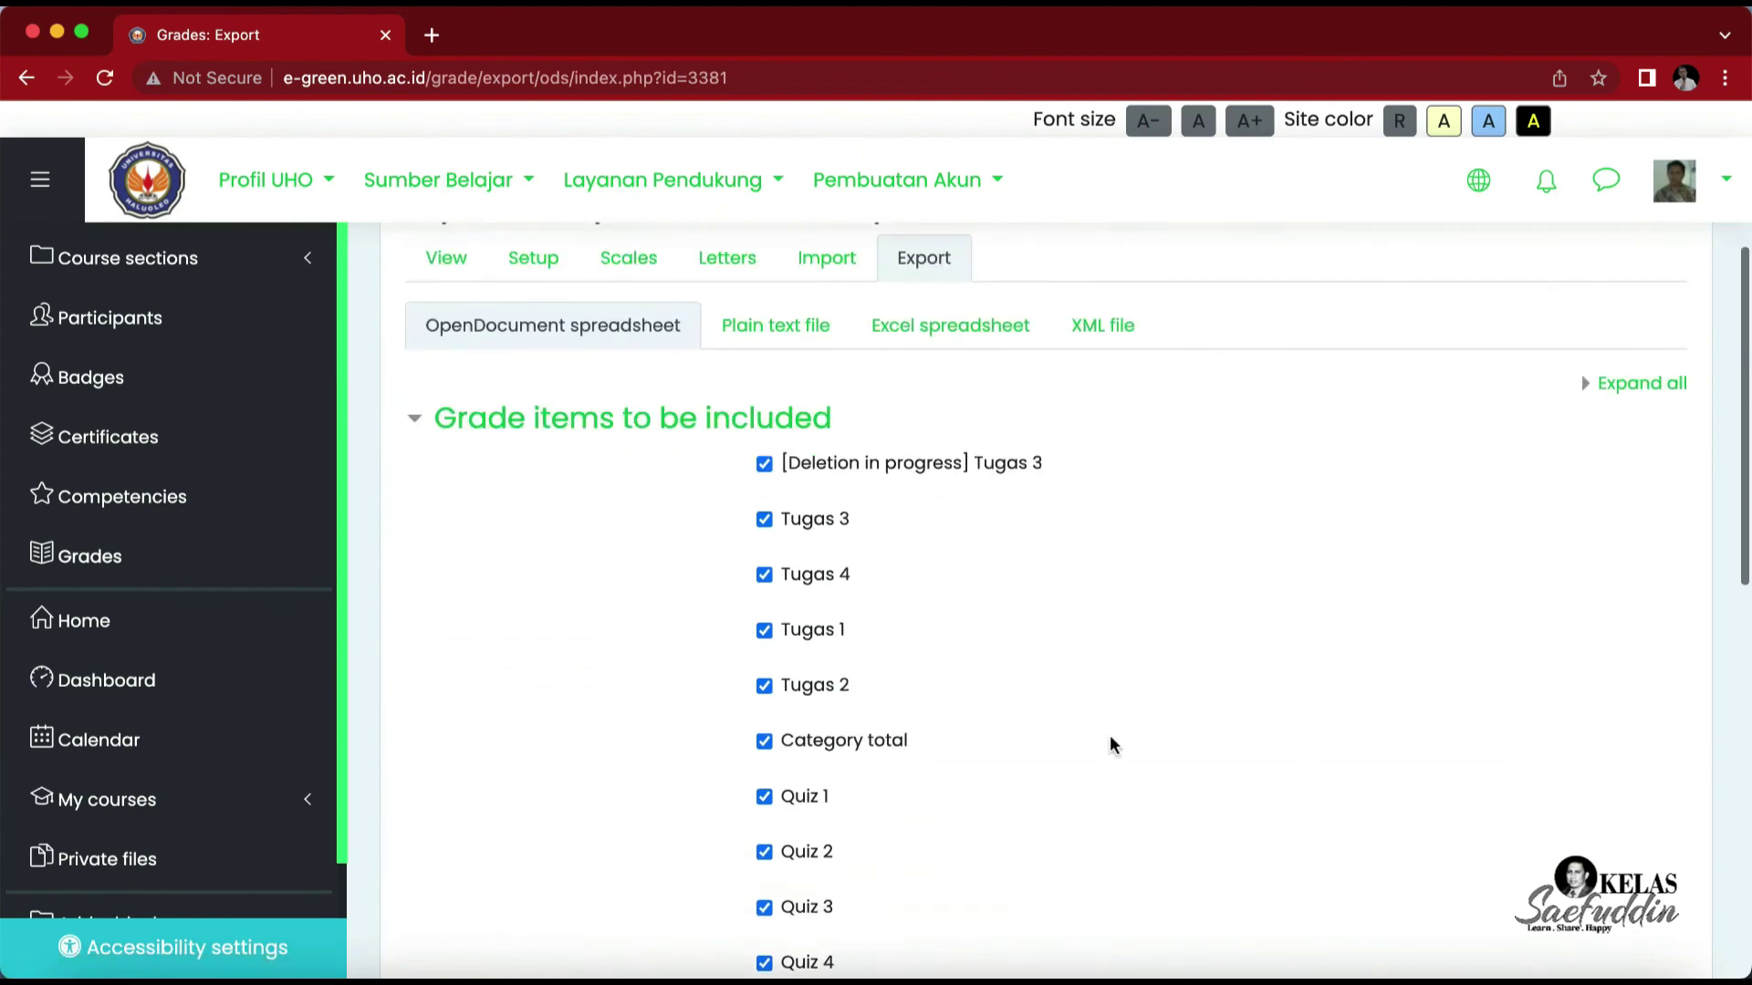
{"action": "scroll", "coordinate": [1109, 737], "scroll_direction": "down", "scroll_amount": 3}
{"action": "scroll", "coordinate": [1110, 742], "scroll_direction": "down", "scroll_amount": 6}
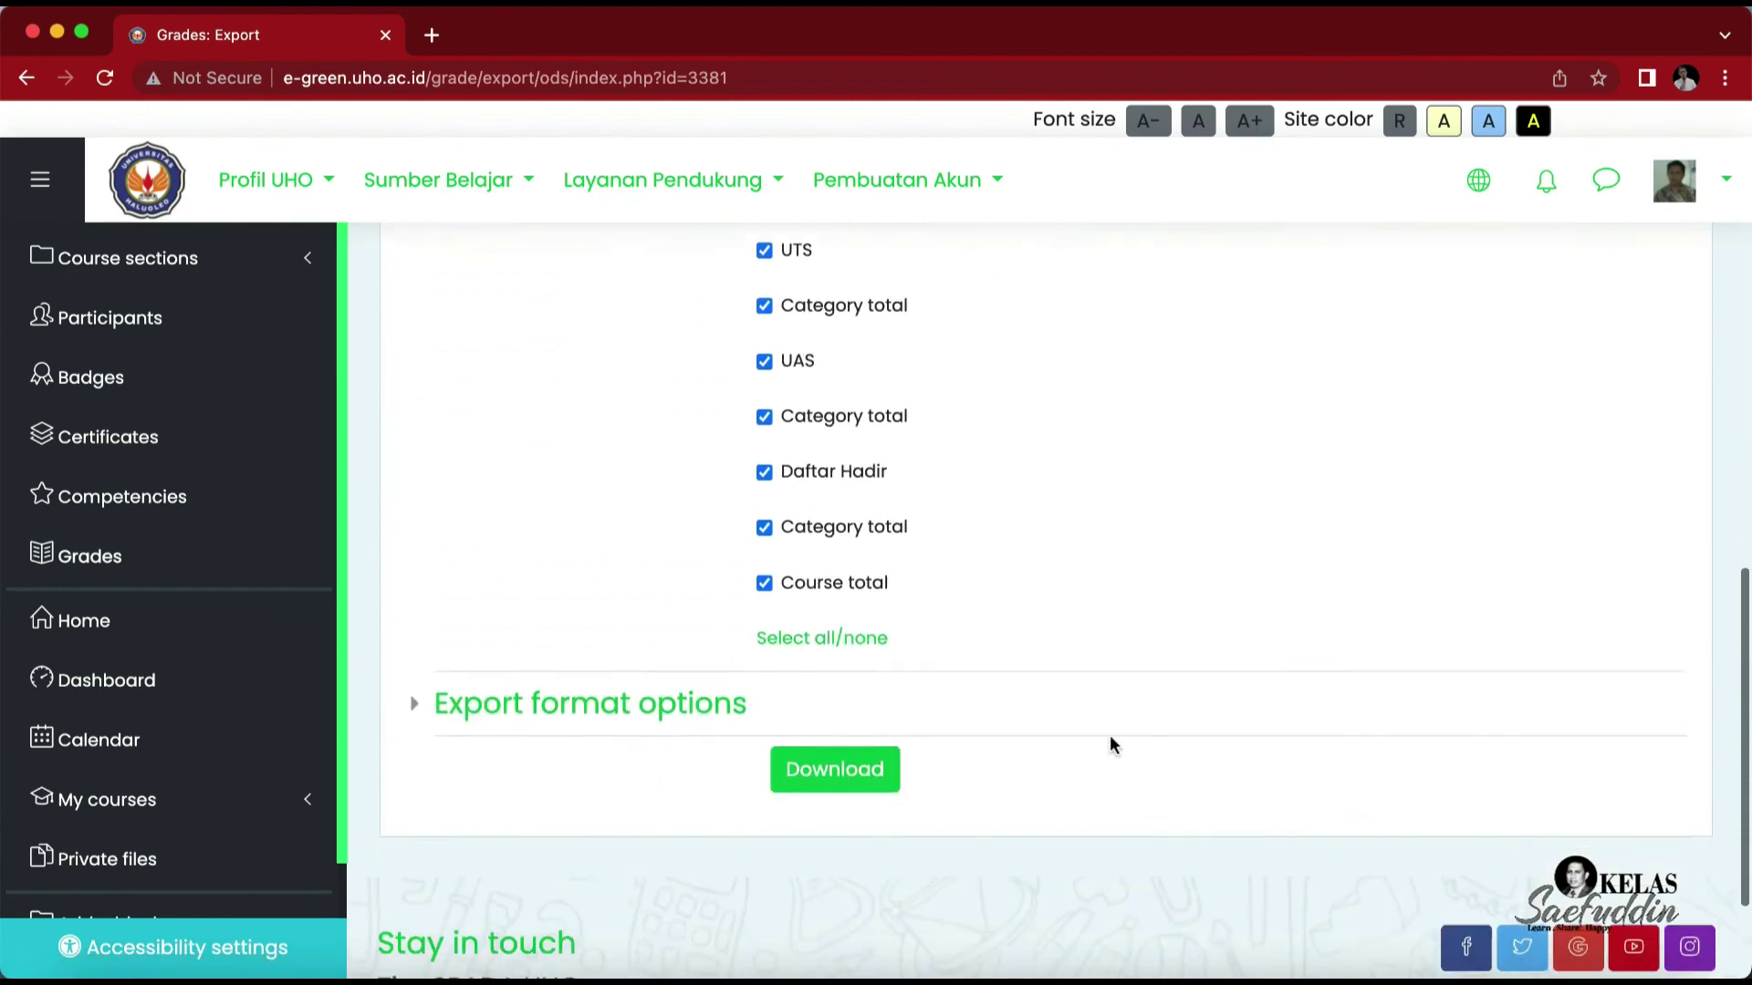
{"action": "scroll", "coordinate": [1110, 742], "scroll_direction": "up", "scroll_amount": 3}
{"action": "scroll", "coordinate": [1110, 745], "scroll_direction": "up", "scroll_amount": 1}
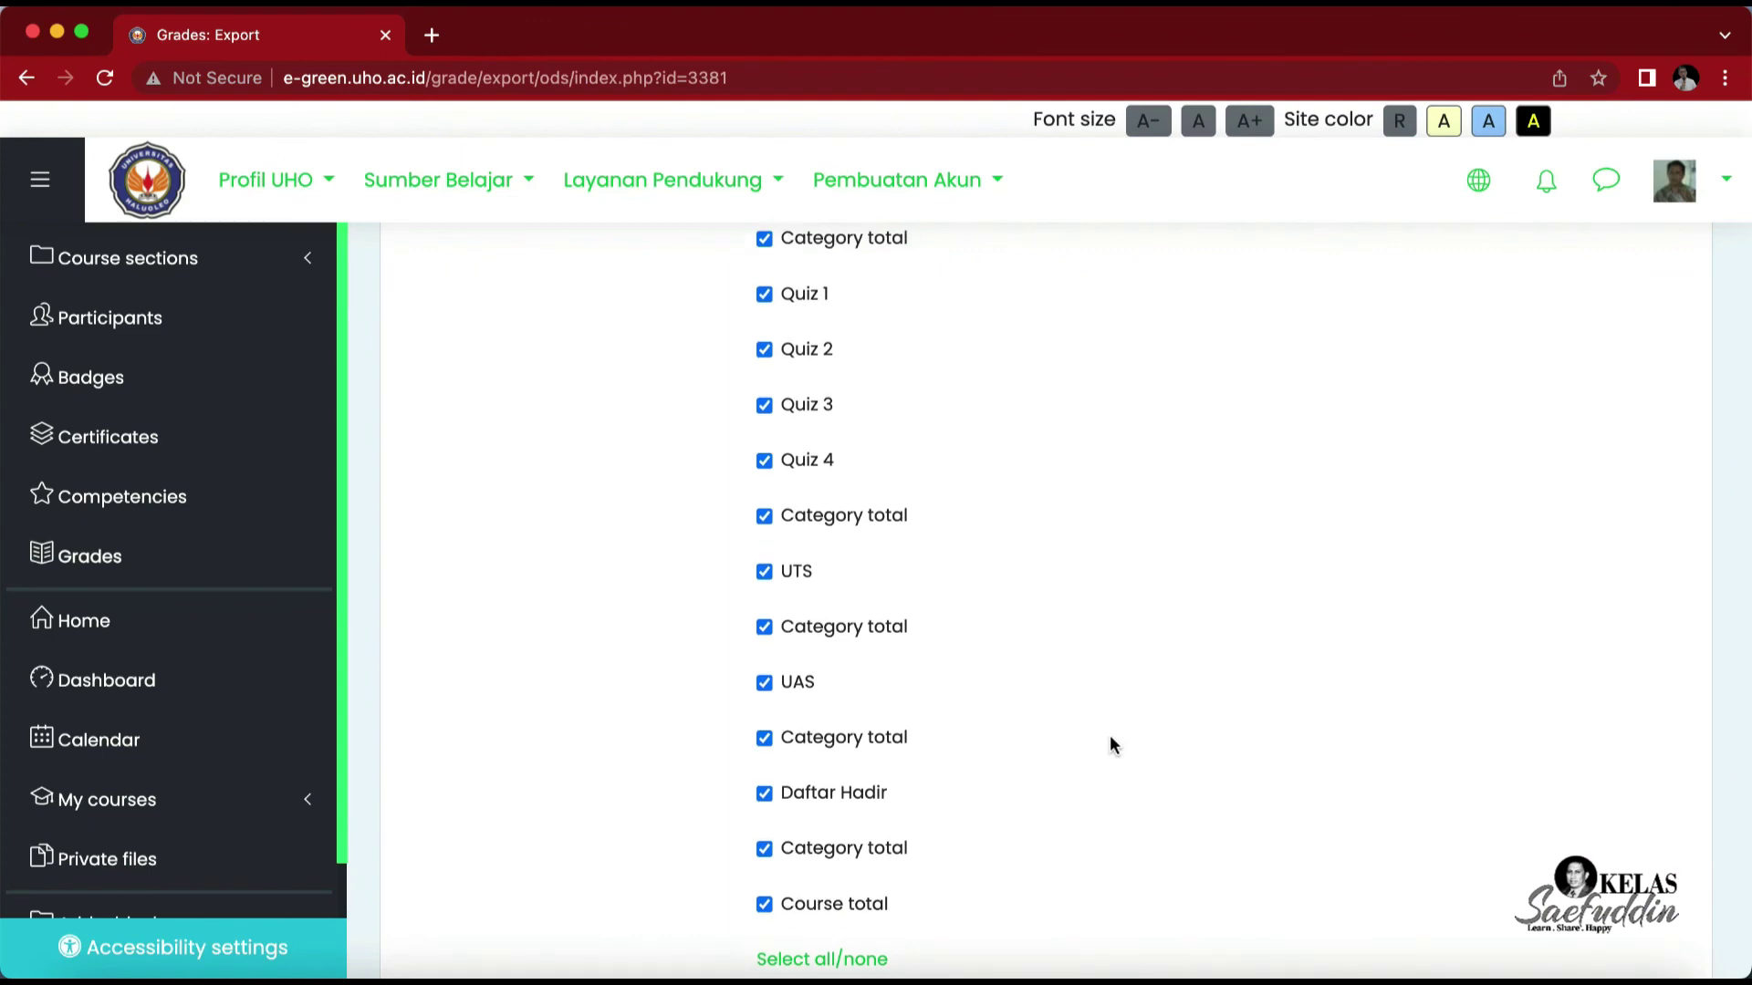
{"action": "scroll", "coordinate": [1111, 744], "scroll_direction": "up", "scroll_amount": 15}
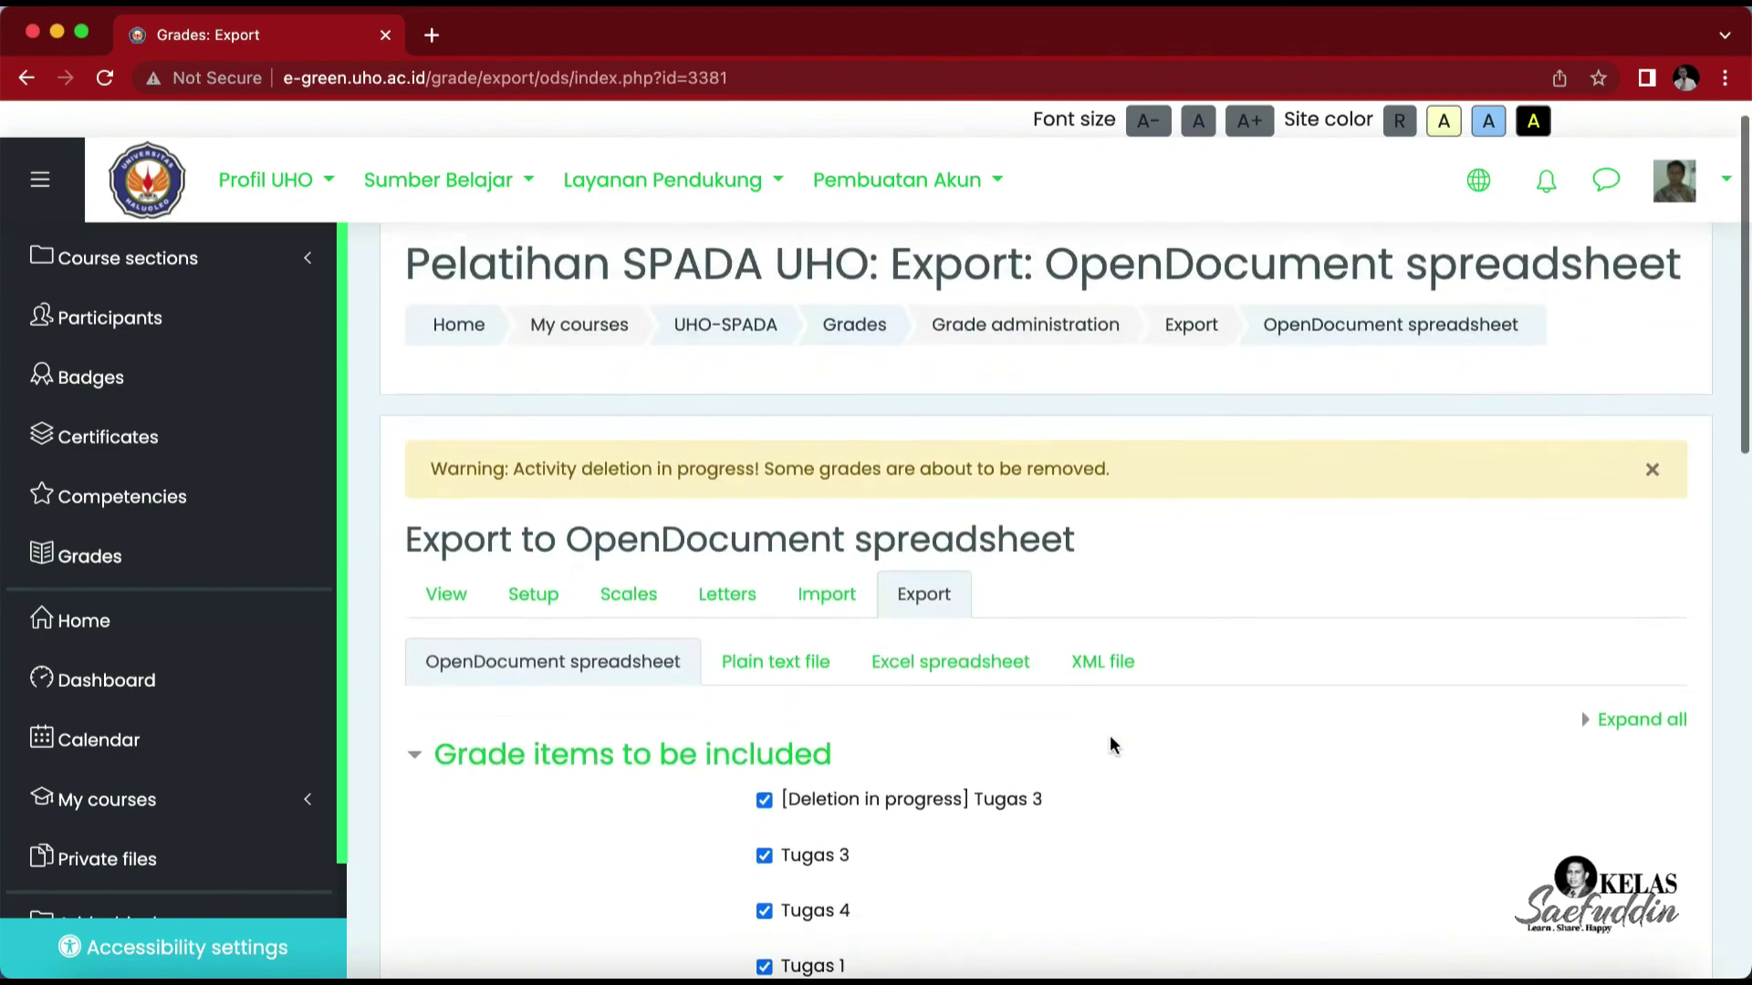
{"action": "scroll", "coordinate": [1109, 746], "scroll_direction": "down", "scroll_amount": 10}
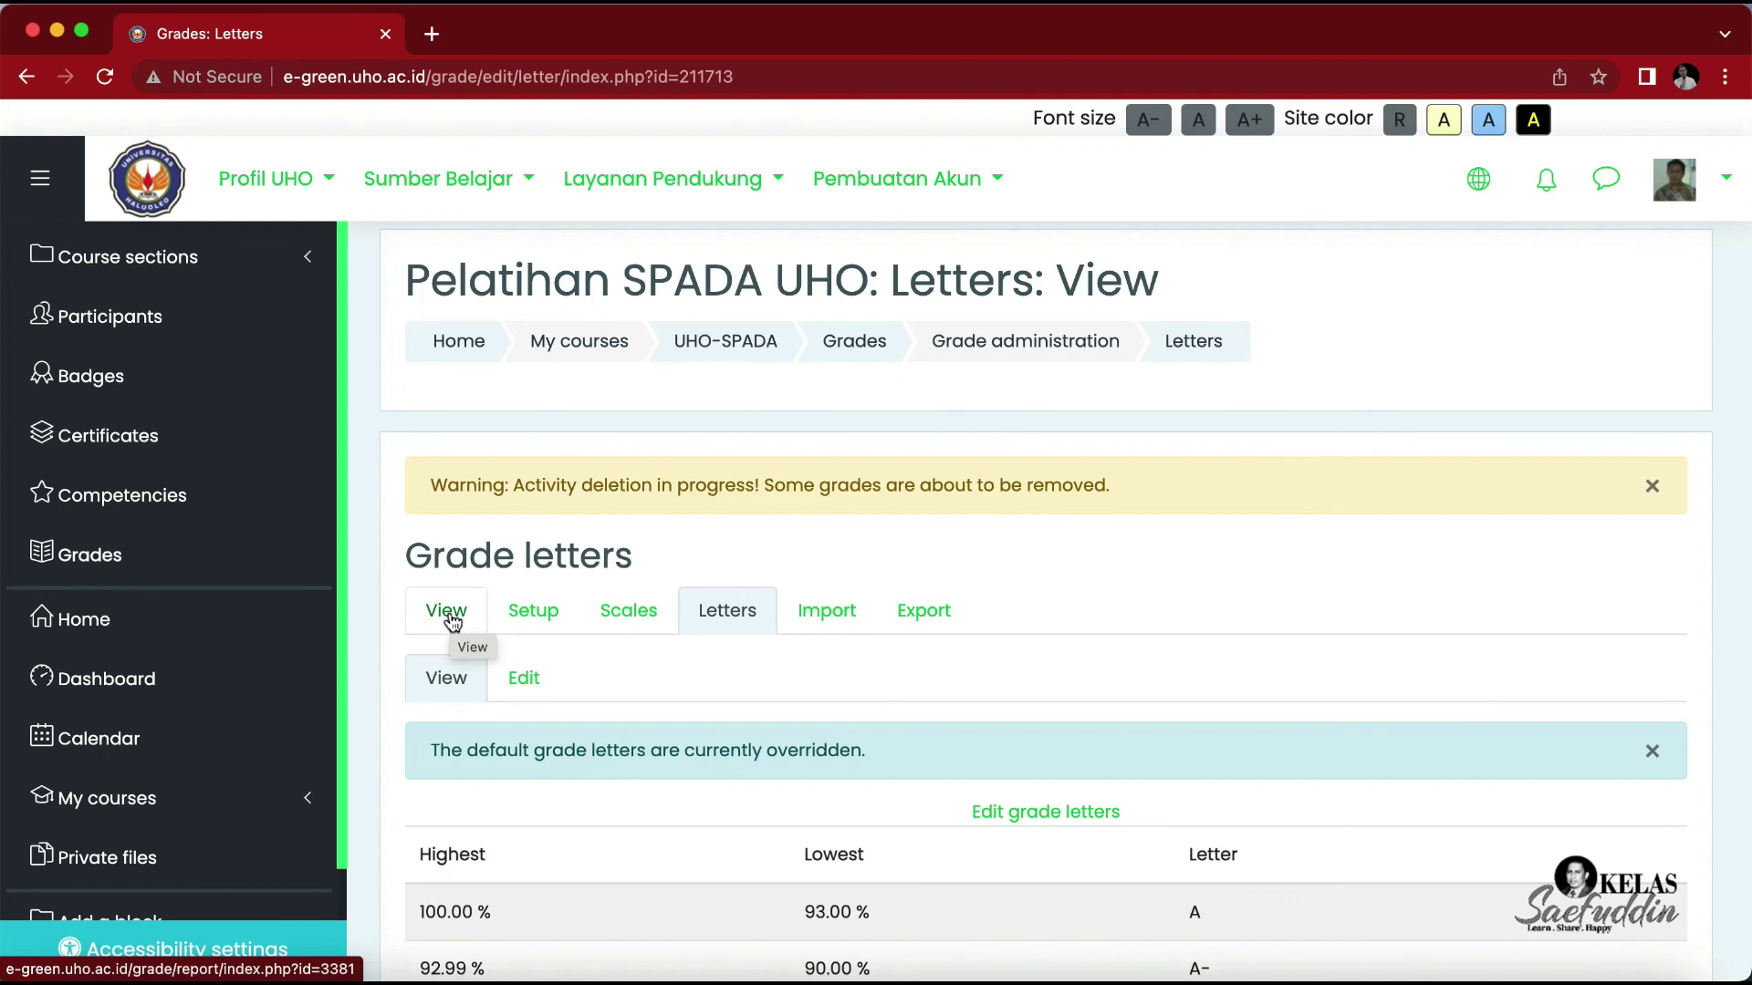
Step: Examine the grader report's item and total columns across the TUGAS, QUIZ, UTS, UAS and KEHADIRAN categories
{"action": "scroll", "coordinate": [450, 617], "scroll_direction": "down", "scroll_amount": 5}
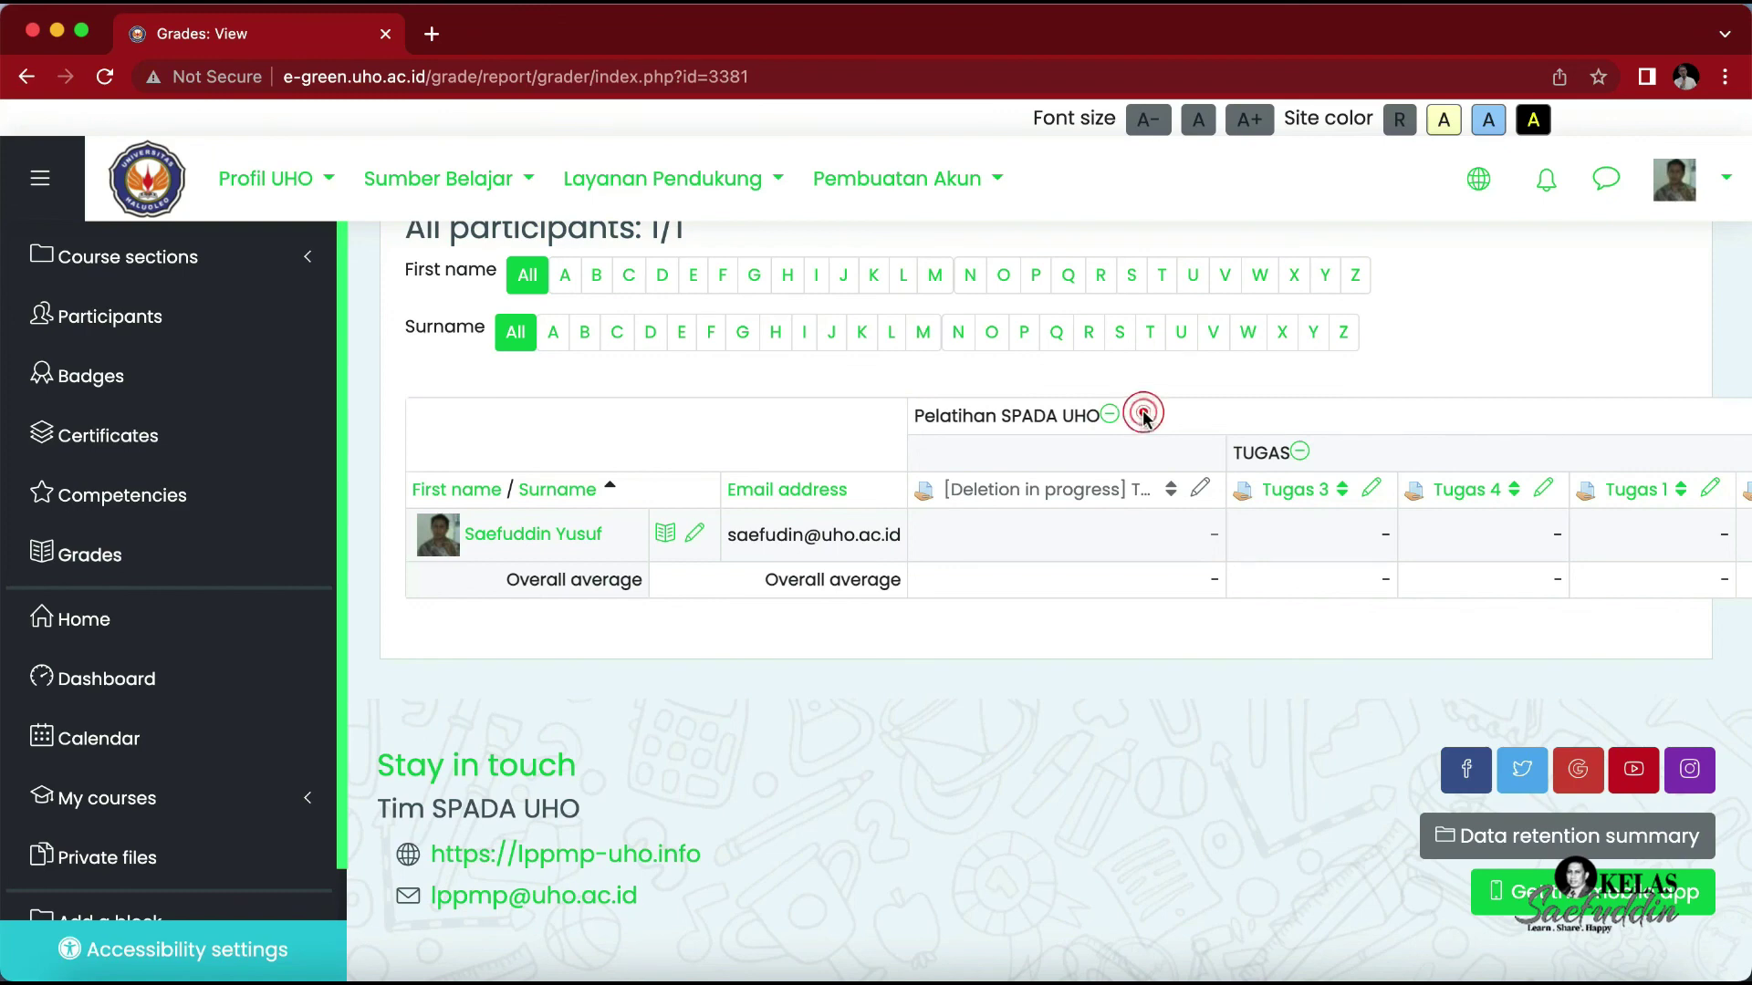
{"action": "scroll", "coordinate": [1144, 419], "scroll_direction": "right", "scroll_amount": 5}
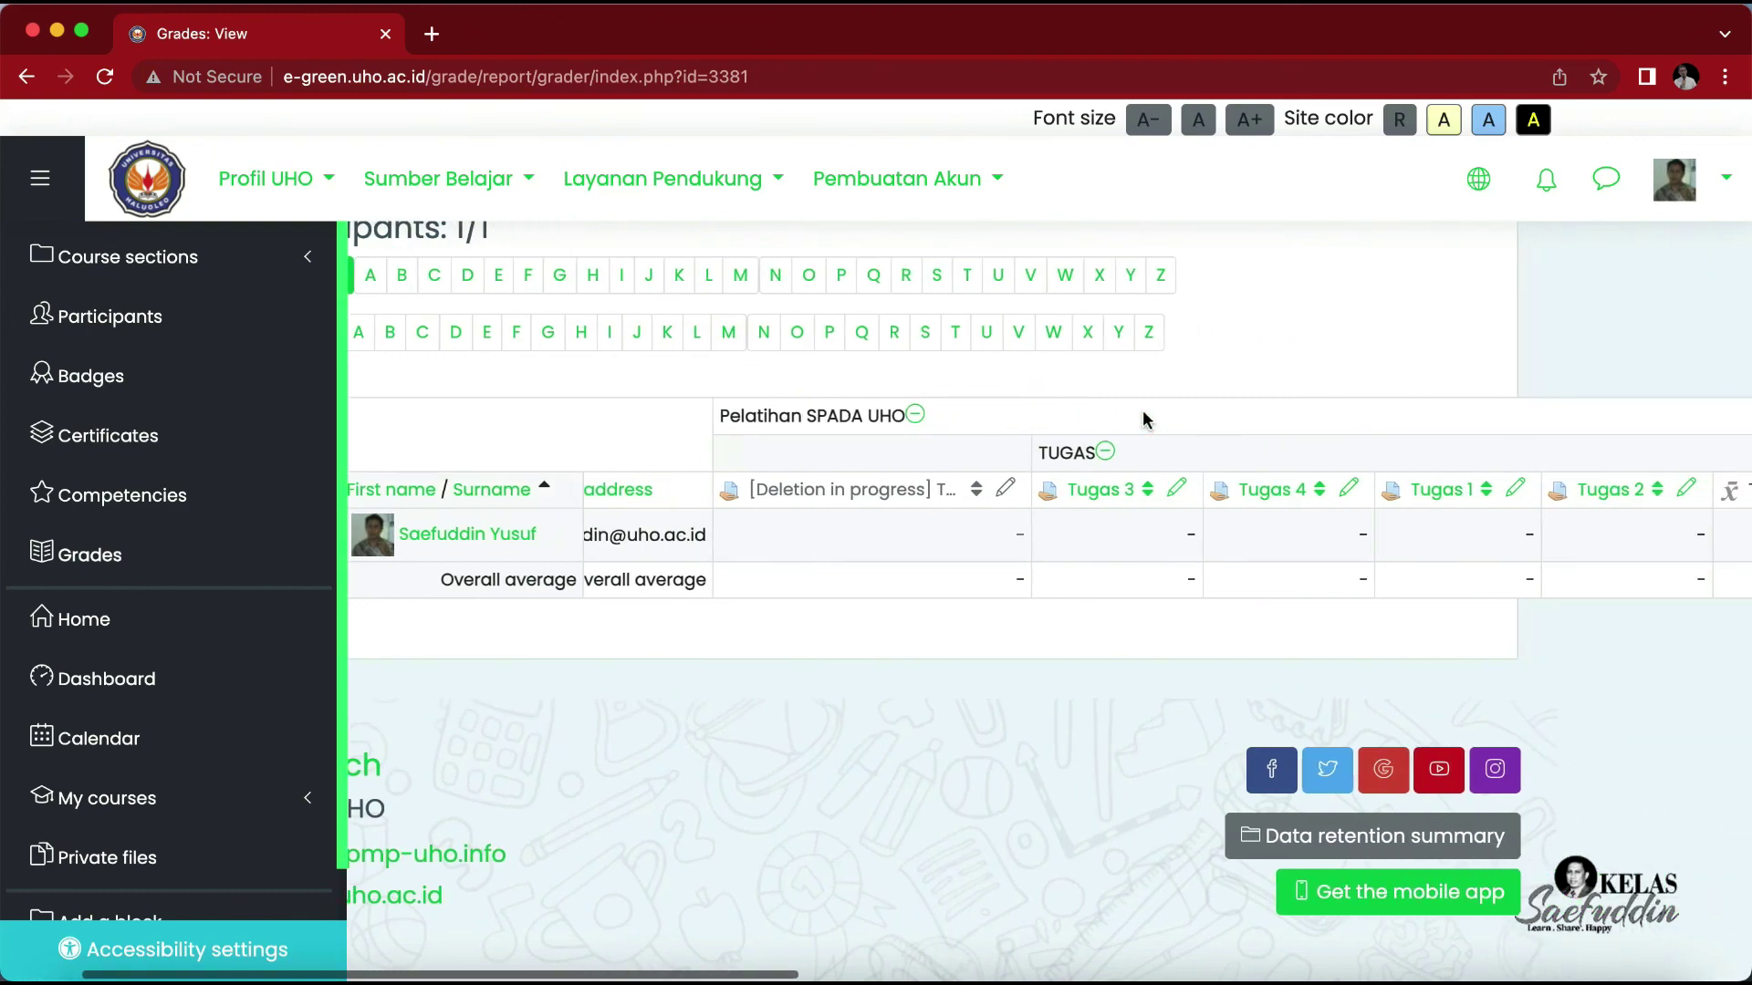
{"action": "scroll", "coordinate": [1144, 419], "scroll_direction": "right", "scroll_amount": 7}
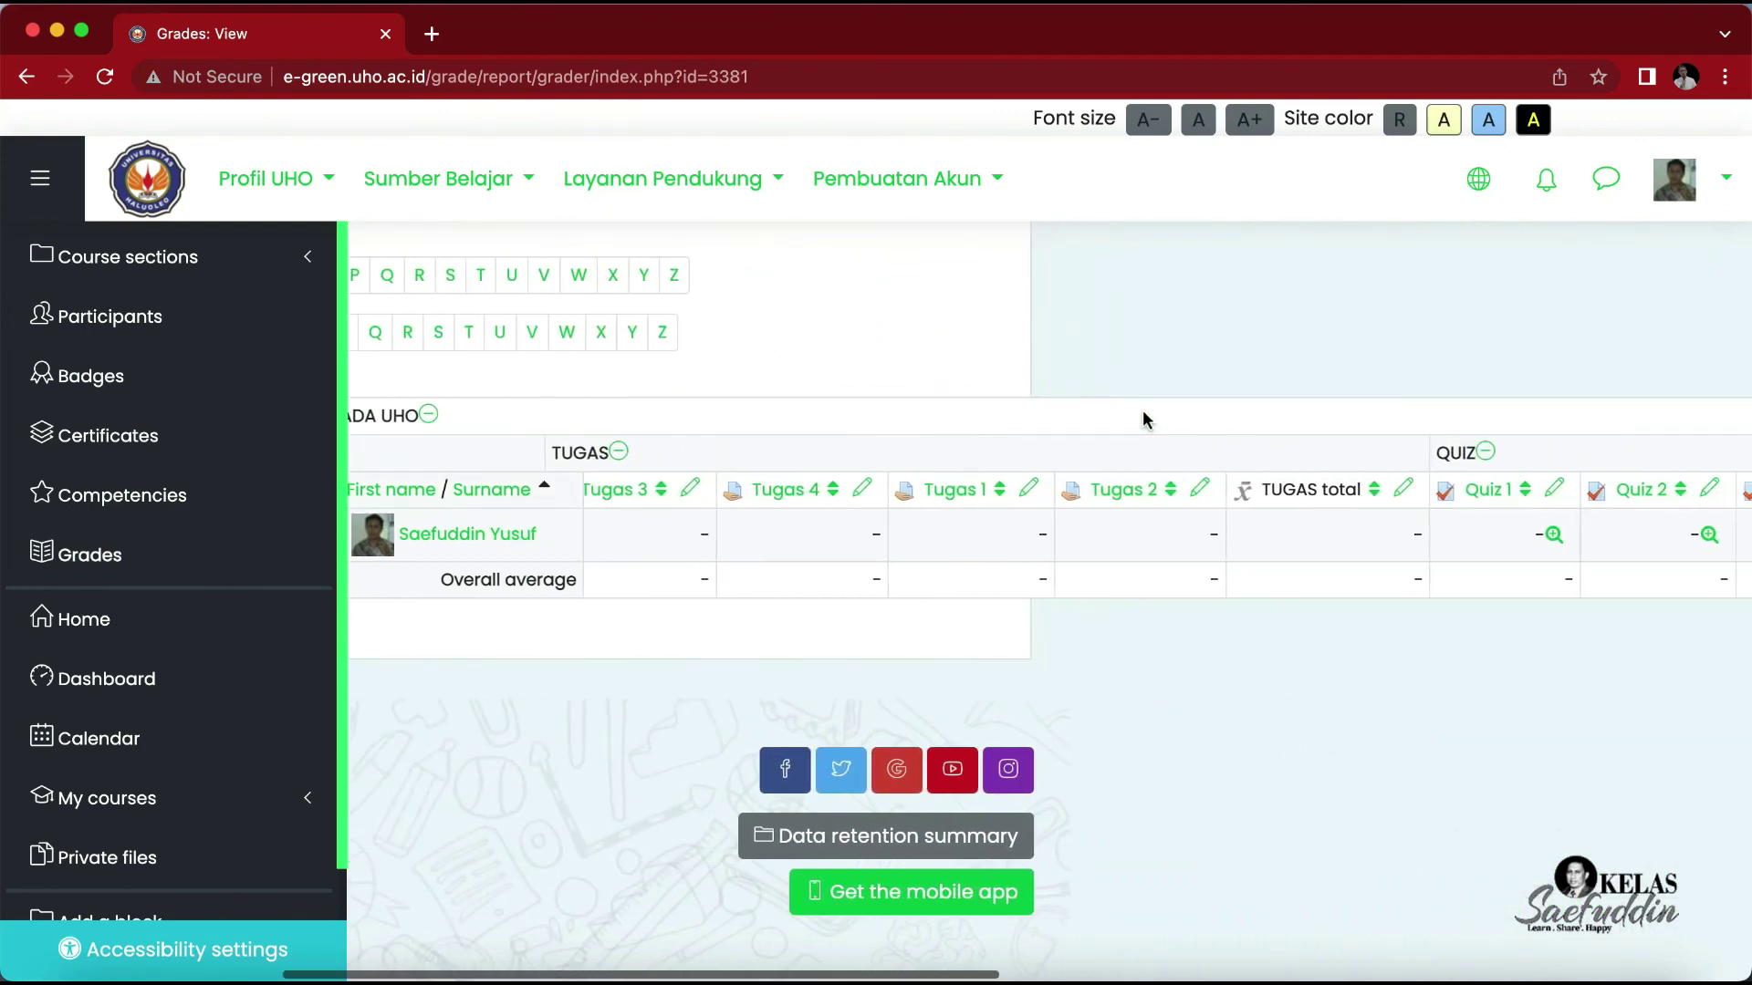
{"action": "scroll", "coordinate": [1144, 418], "scroll_direction": "right", "scroll_amount": 4}
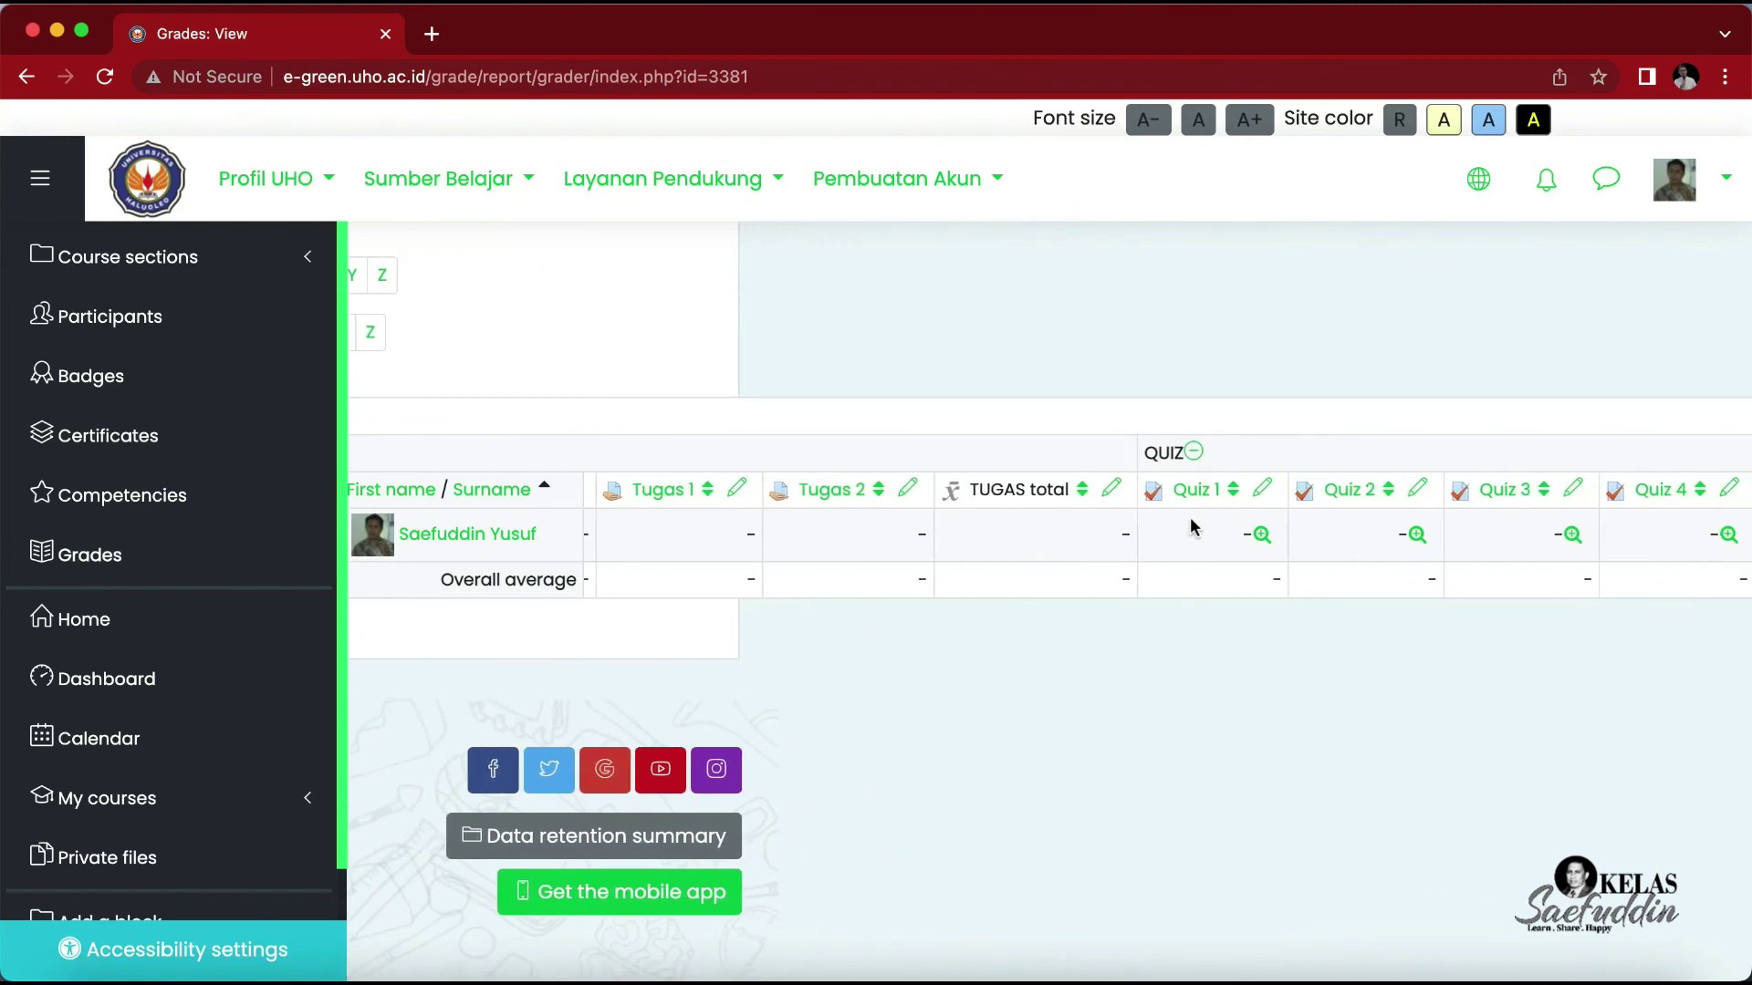
{"action": "scroll", "coordinate": [1190, 521], "scroll_direction": "right", "scroll_amount": 4}
{"action": "scroll", "coordinate": [1191, 524], "scroll_direction": "right", "scroll_amount": 6}
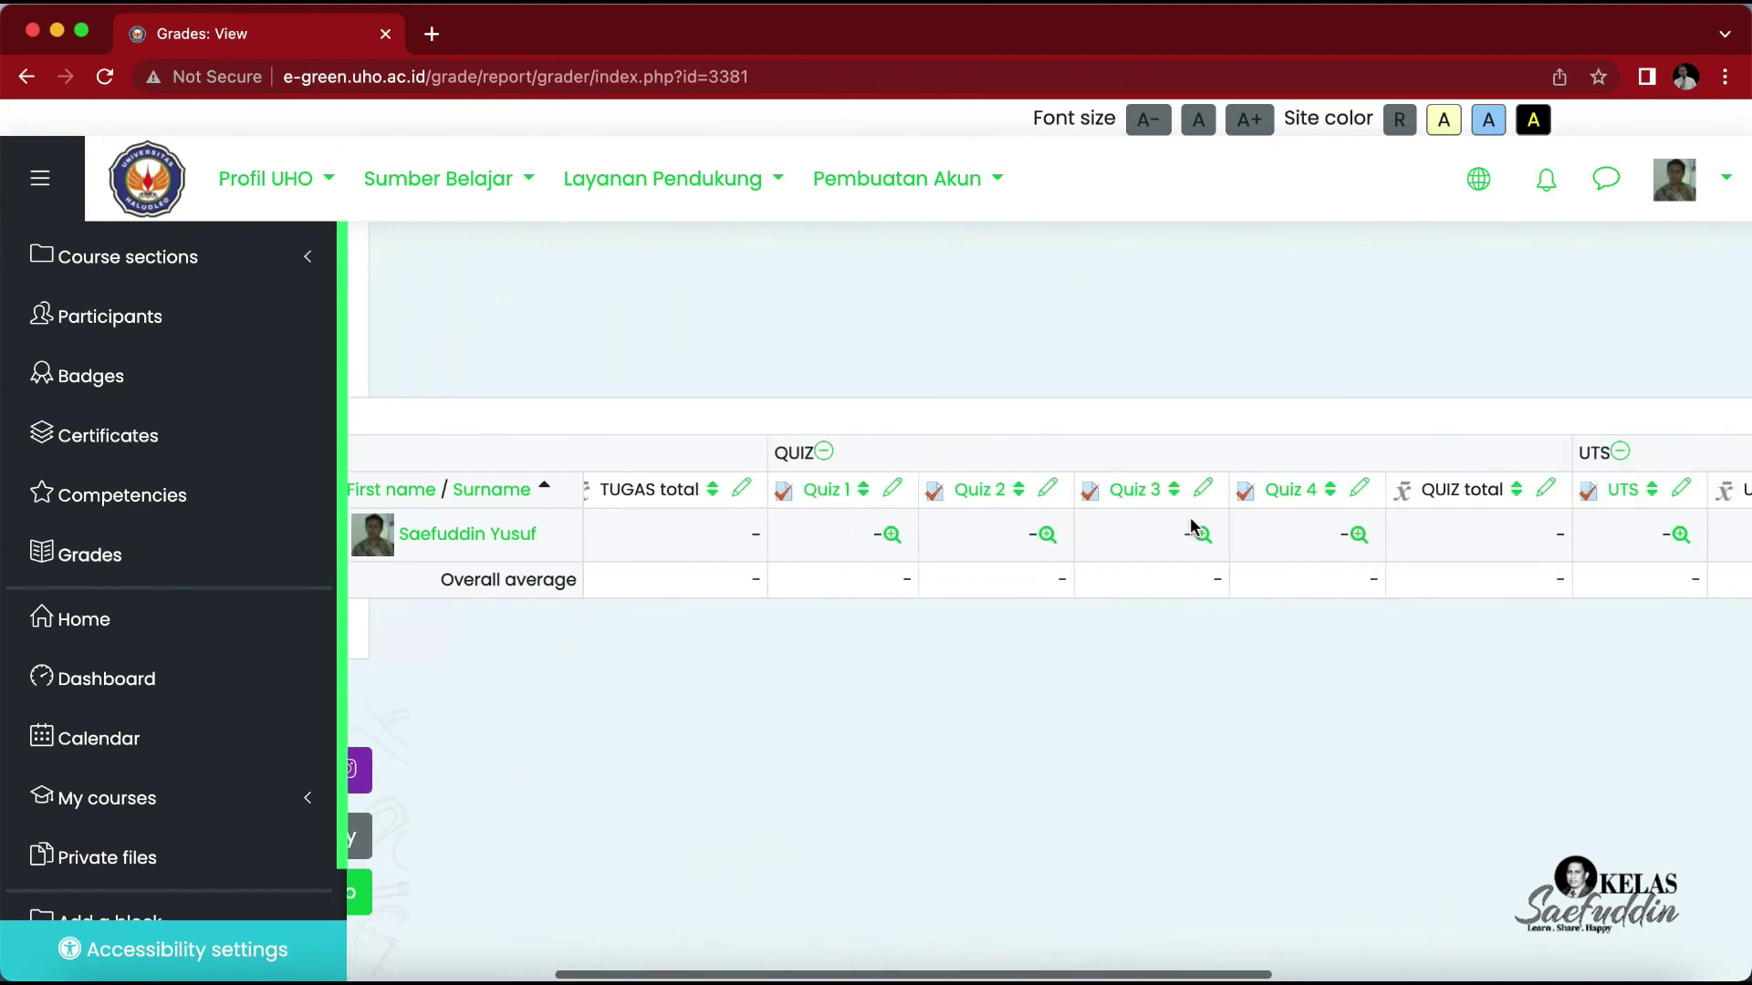
{"action": "scroll", "coordinate": [1190, 526], "scroll_direction": "right", "scroll_amount": 4}
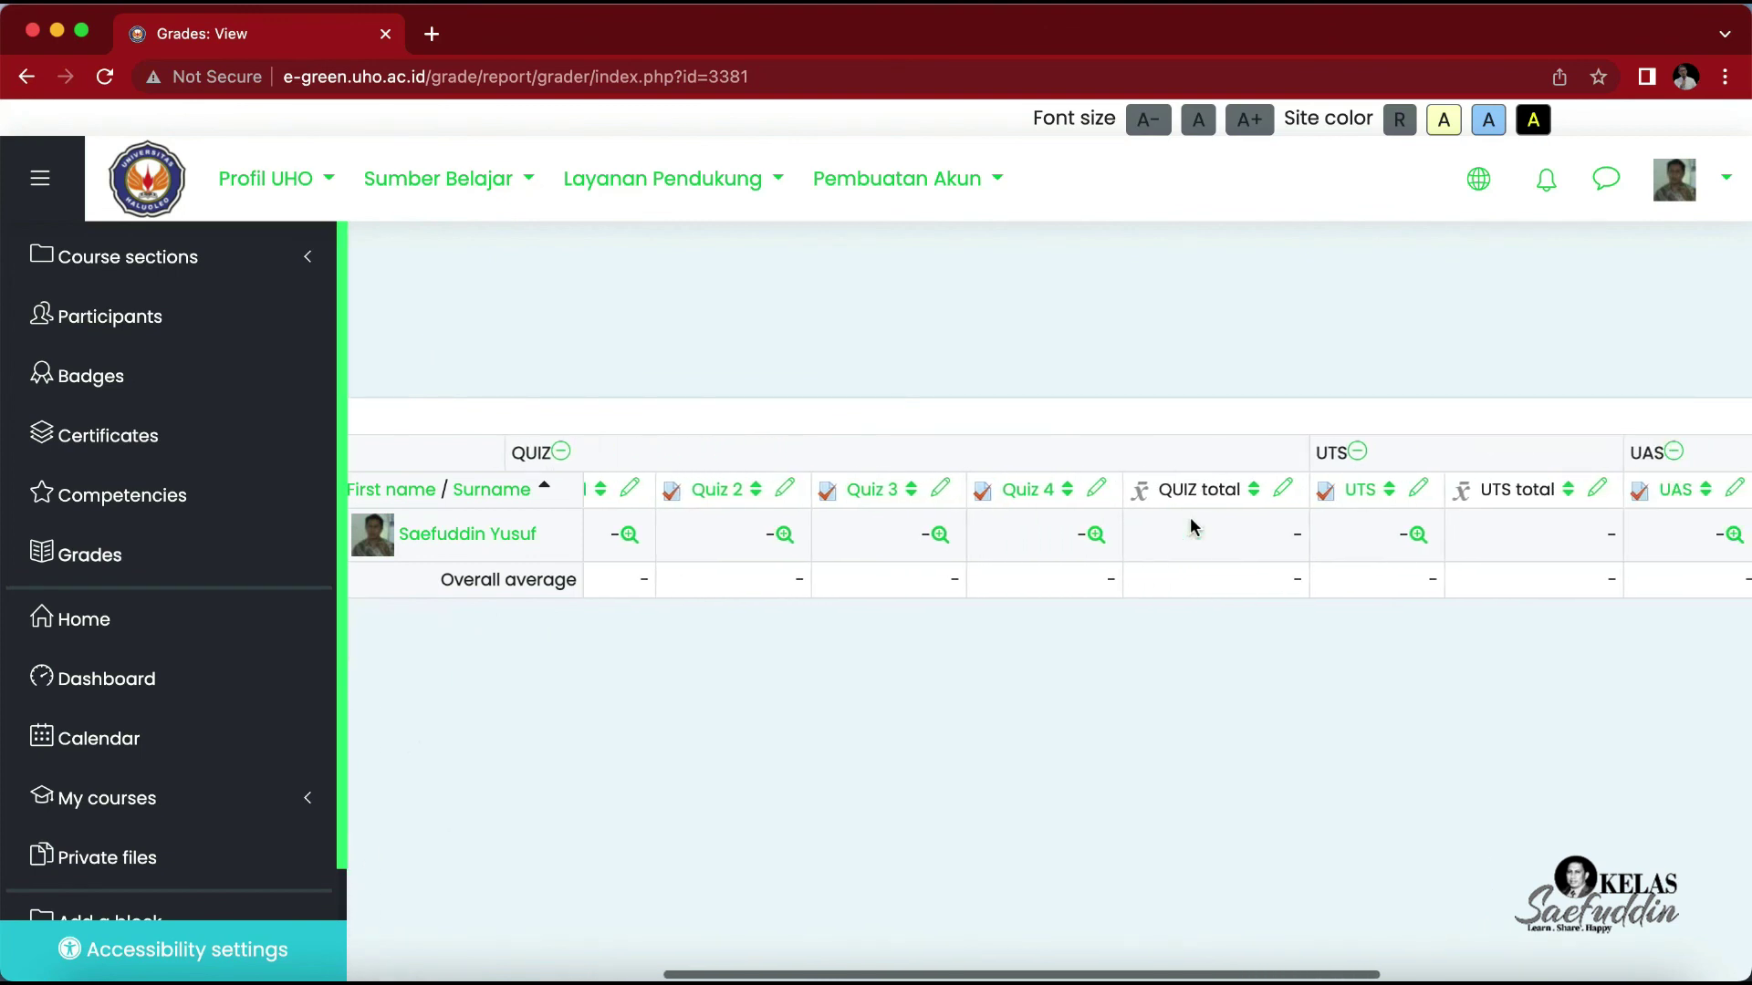
{"action": "scroll", "coordinate": [1190, 527], "scroll_direction": "right", "scroll_amount": 5}
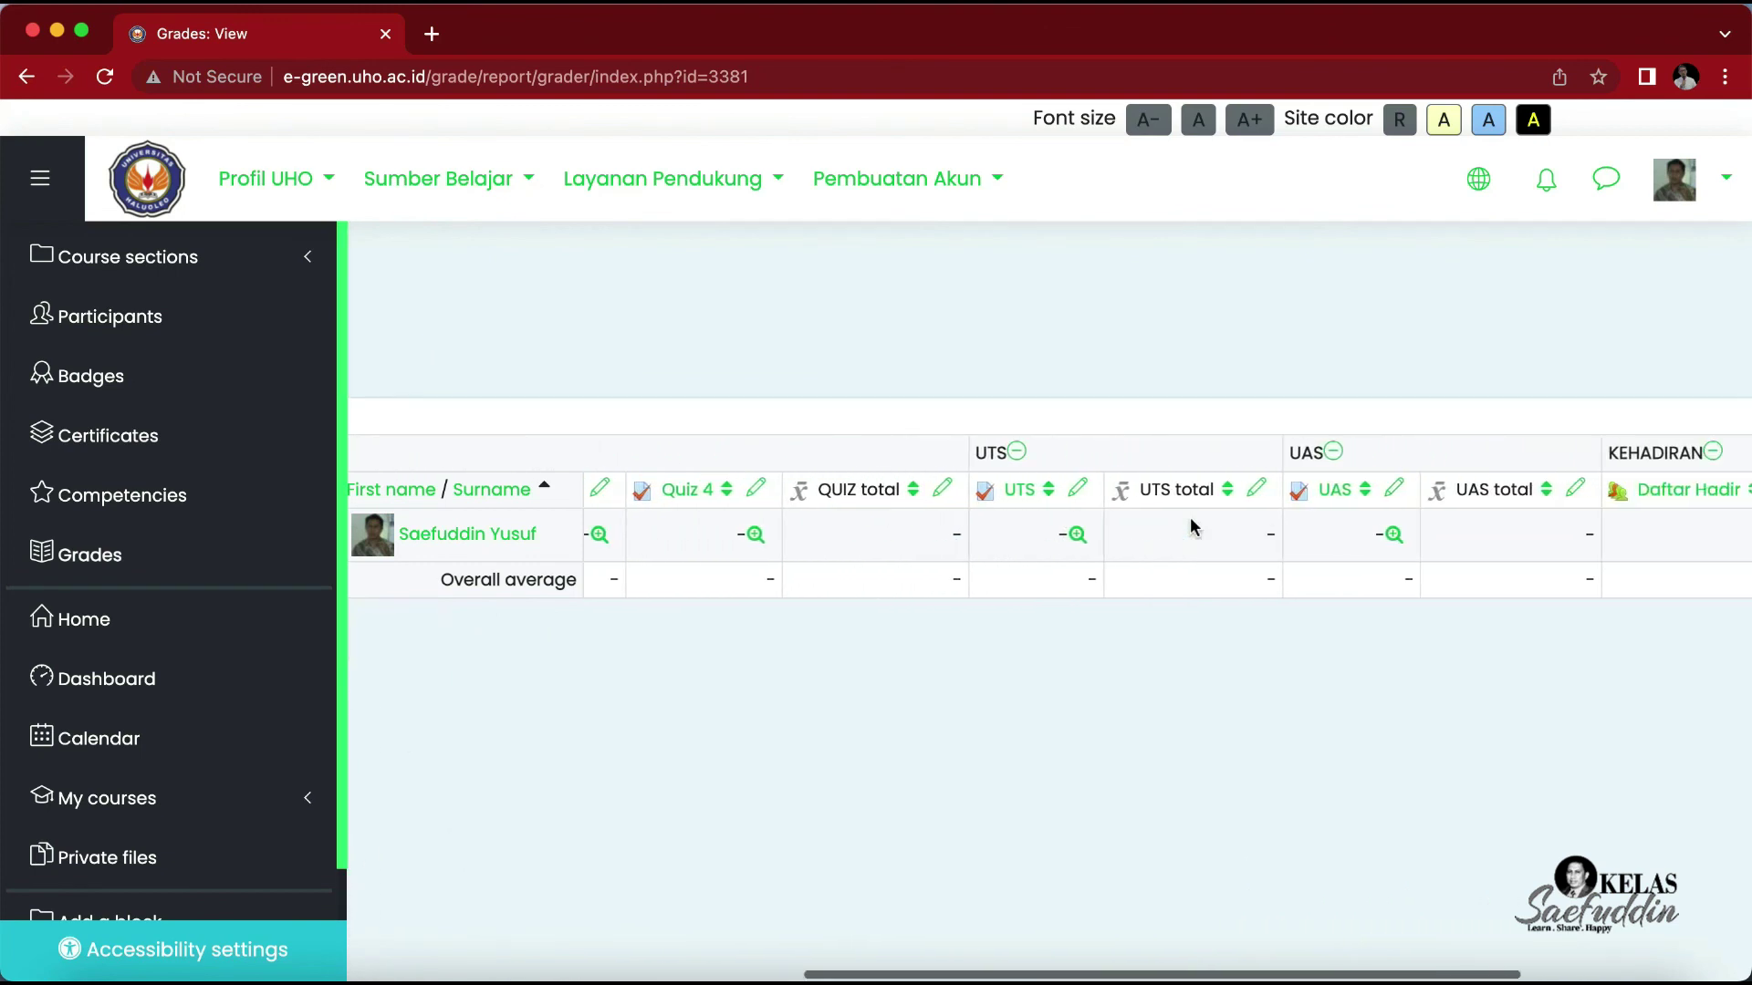
{"action": "scroll", "coordinate": [1190, 526], "scroll_direction": "right", "scroll_amount": 5}
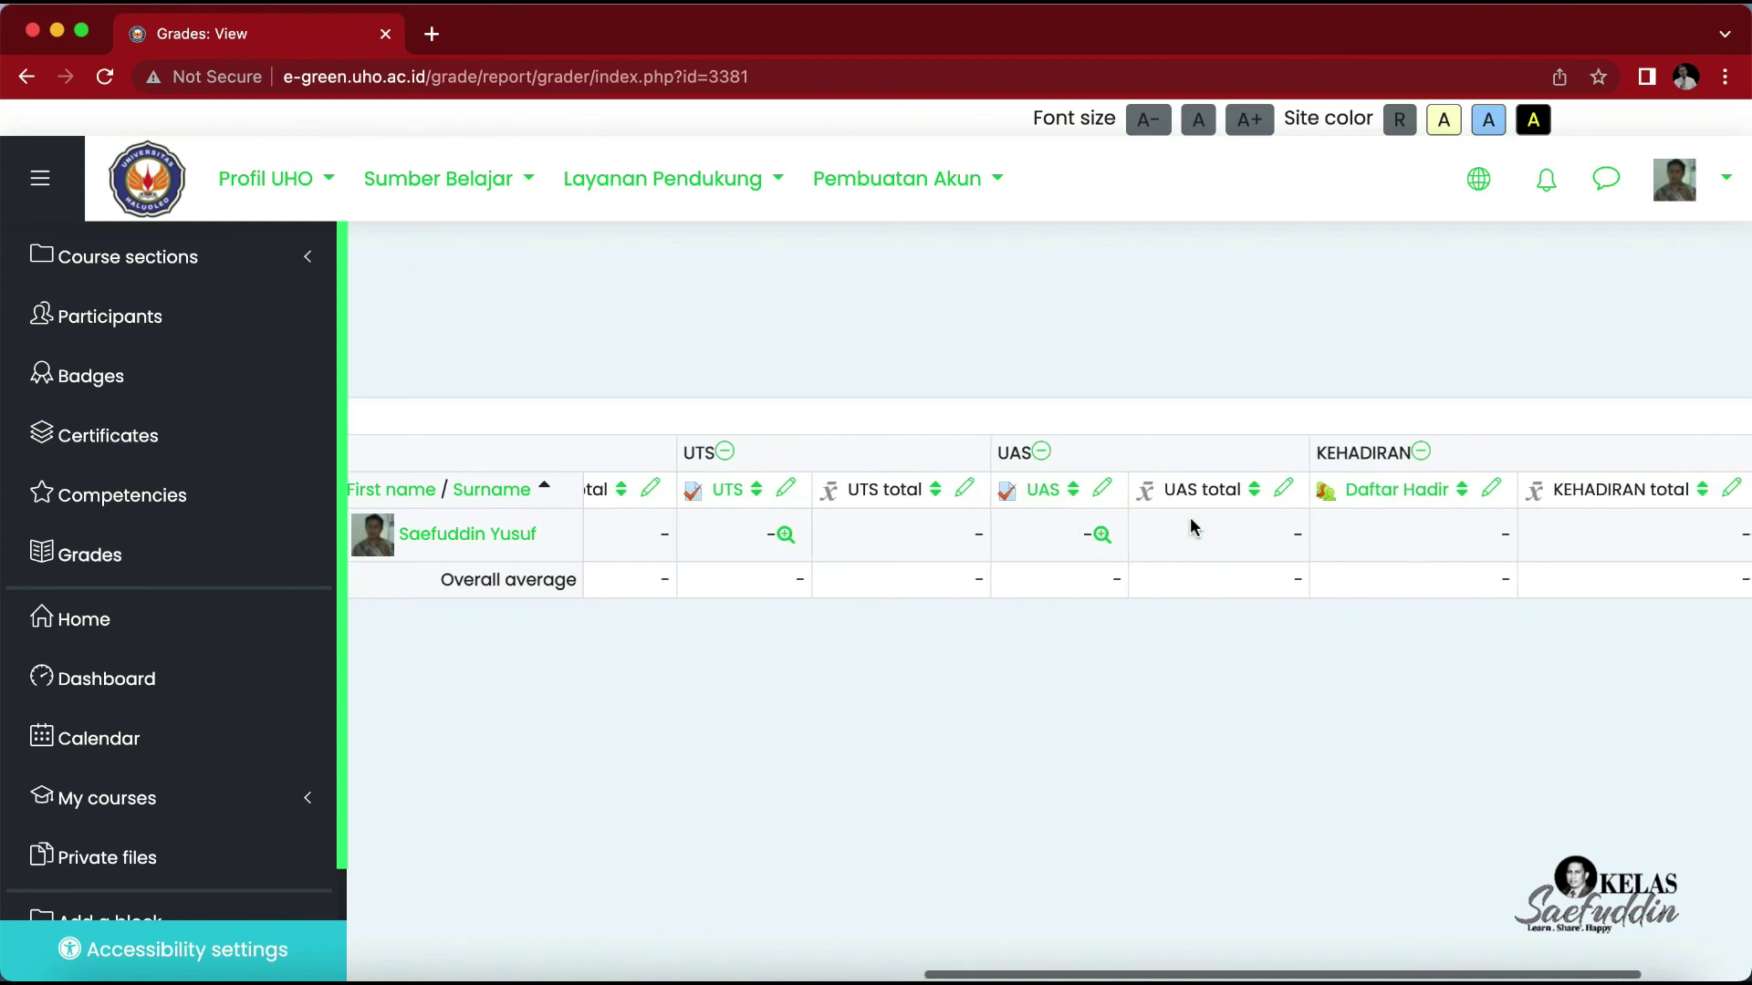